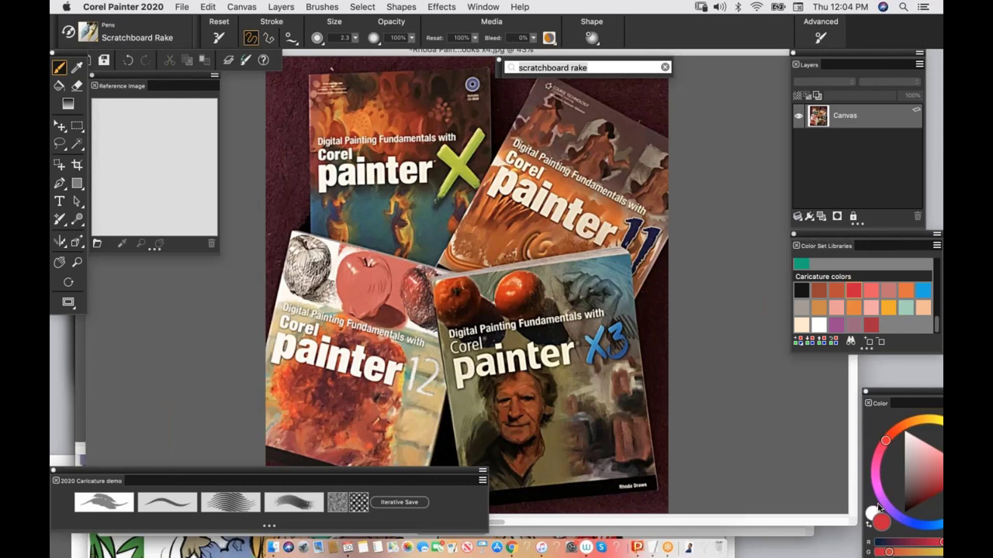
Step: Close the Painter books image without saving and bring the trade-show photo into full view
left_click(373, 38)
key("super+w")
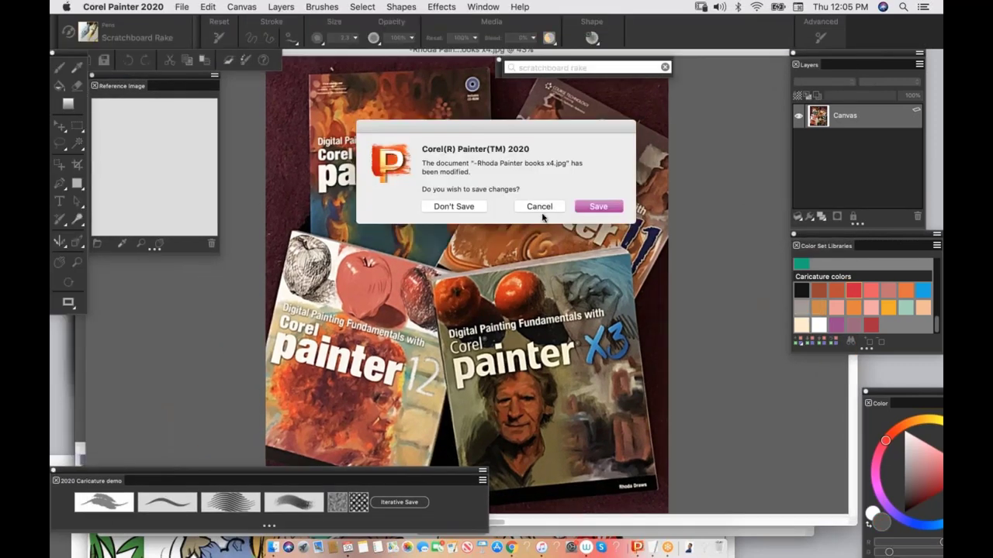
left_click(465, 208)
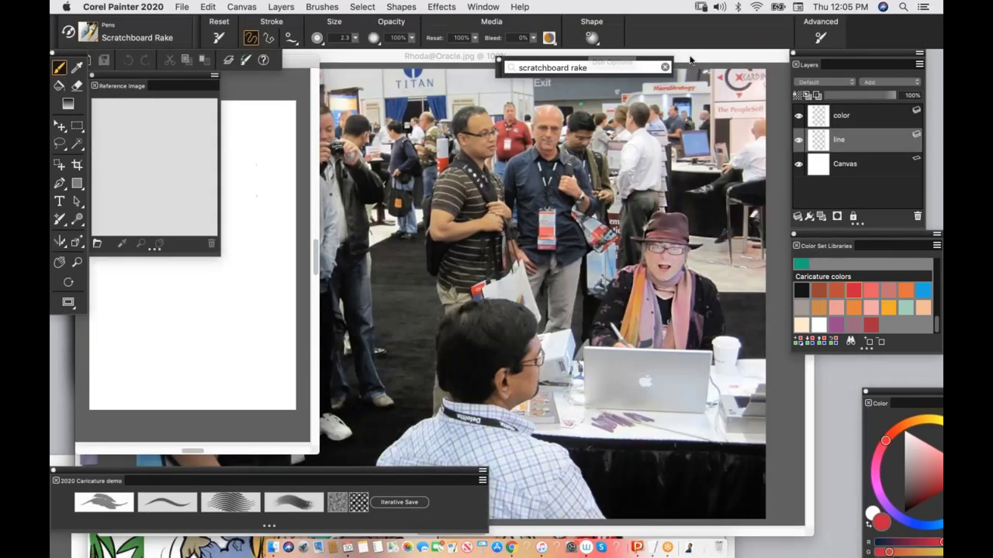
left_click_drag(656, 62, 606, 38)
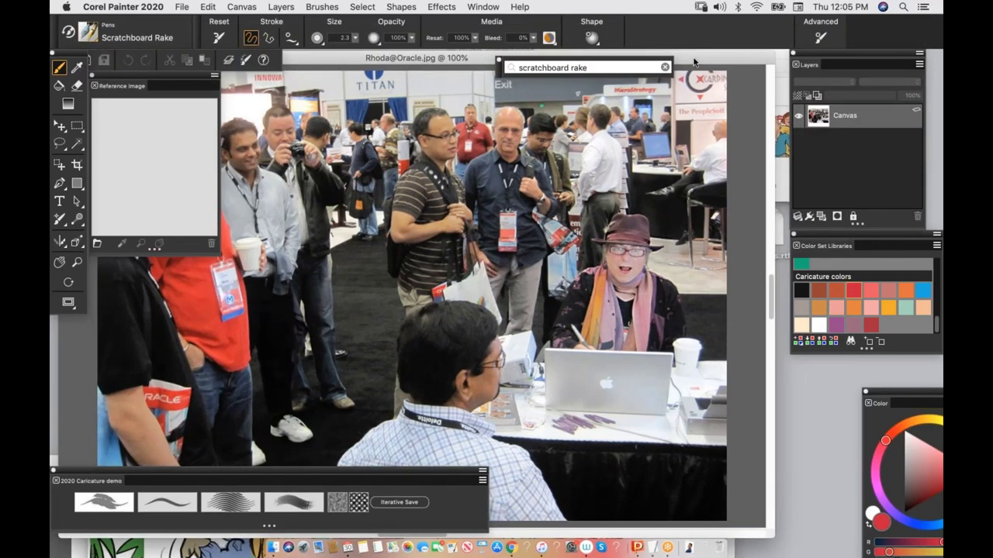
left_click_drag(696, 62, 762, 32)
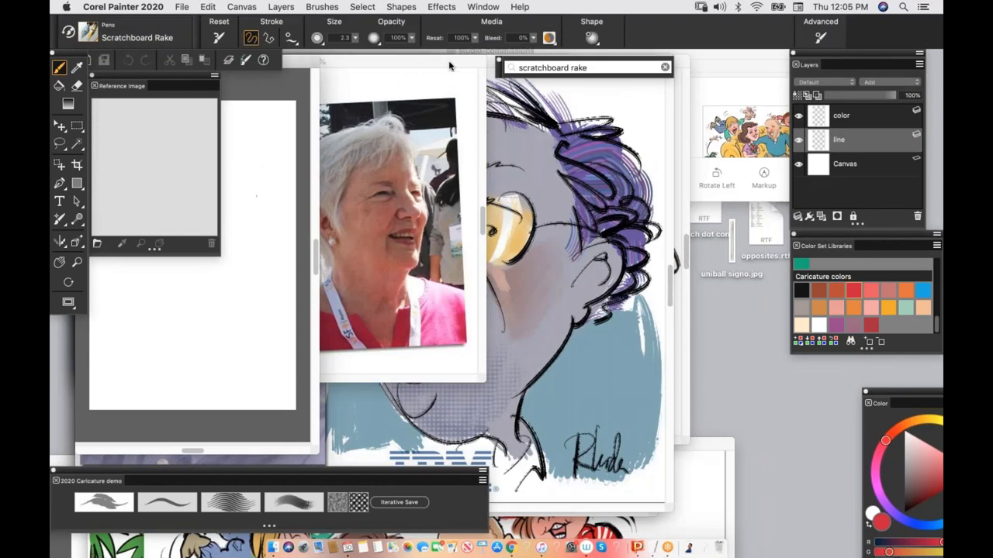
Step: Enlarge the white-haired woman's comparison window to view both photo and caricature, and close it without saving
left_click(449, 66)
left_click_drag(481, 379, 870, 477)
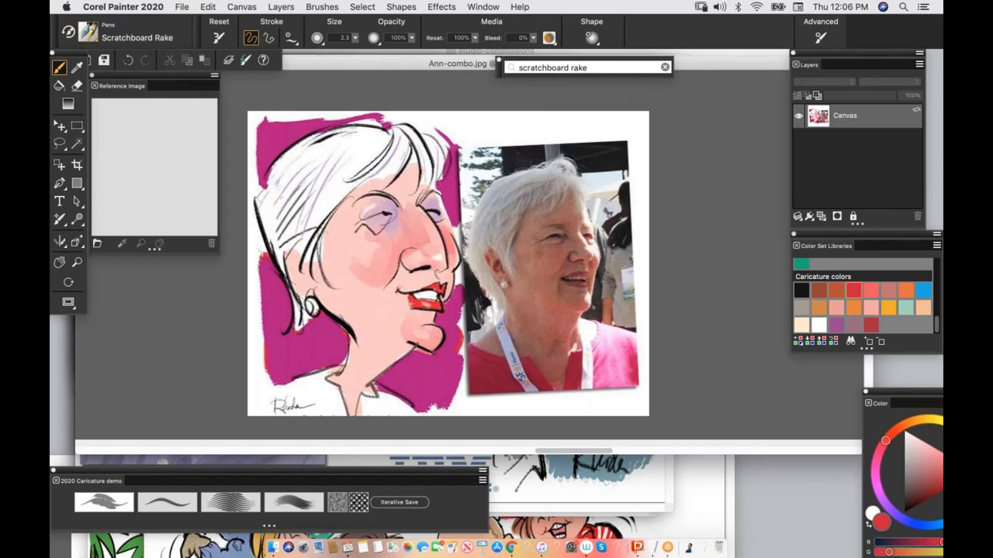
left_click_drag(702, 64, 725, 65)
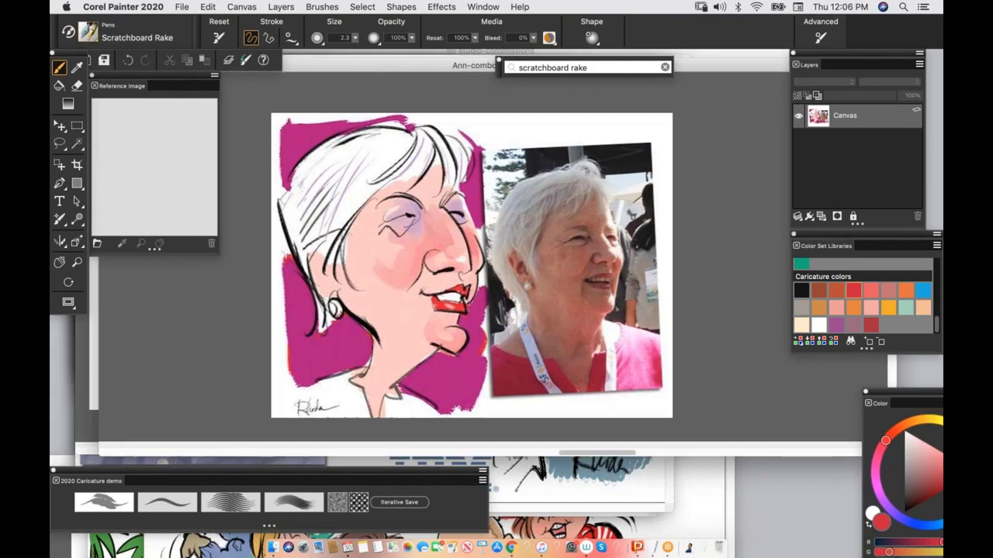
key("super+w")
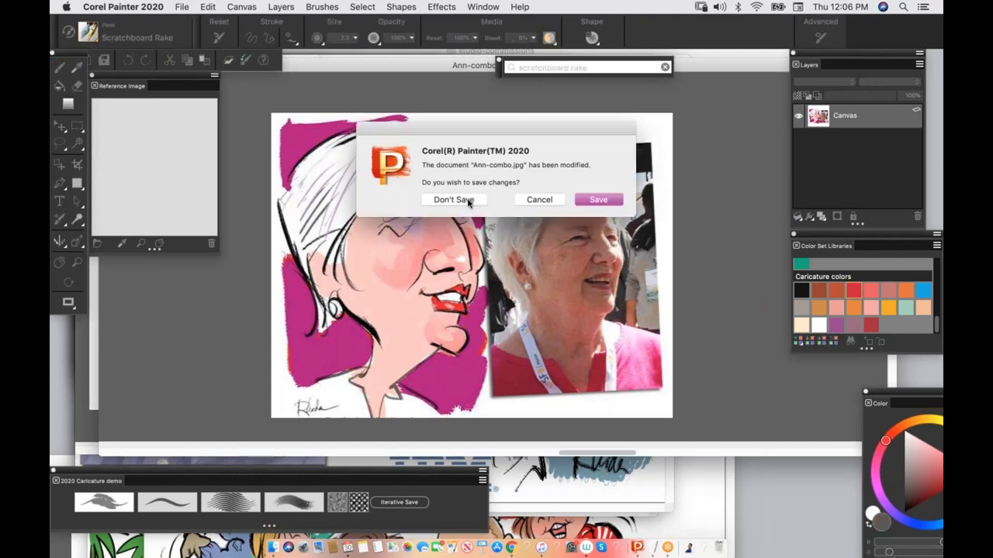
left_click(459, 199)
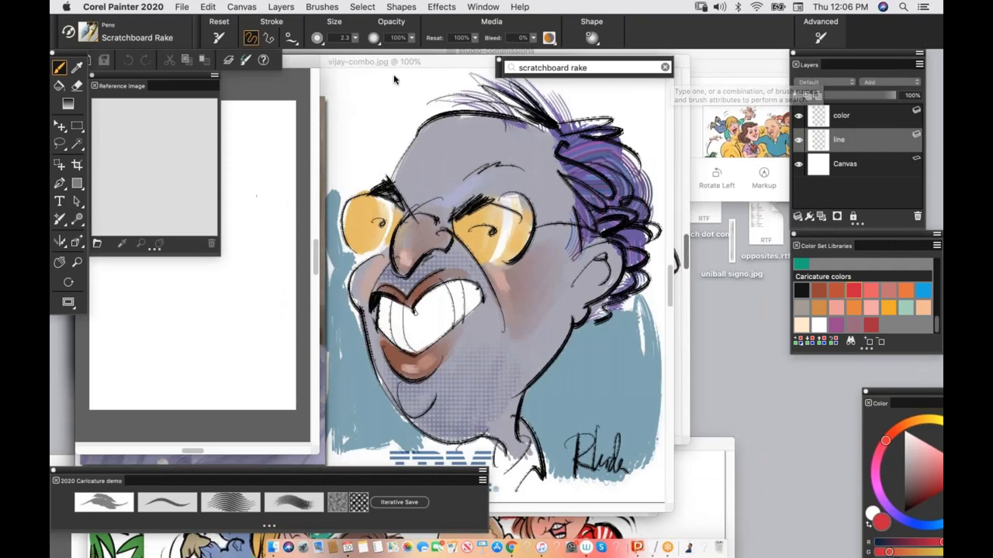
Step: Examine the caricature of the man with yellow glasses and the IBM logo alongside its source photo
left_click(683, 200)
left_click_drag(499, 226, 497, 110)
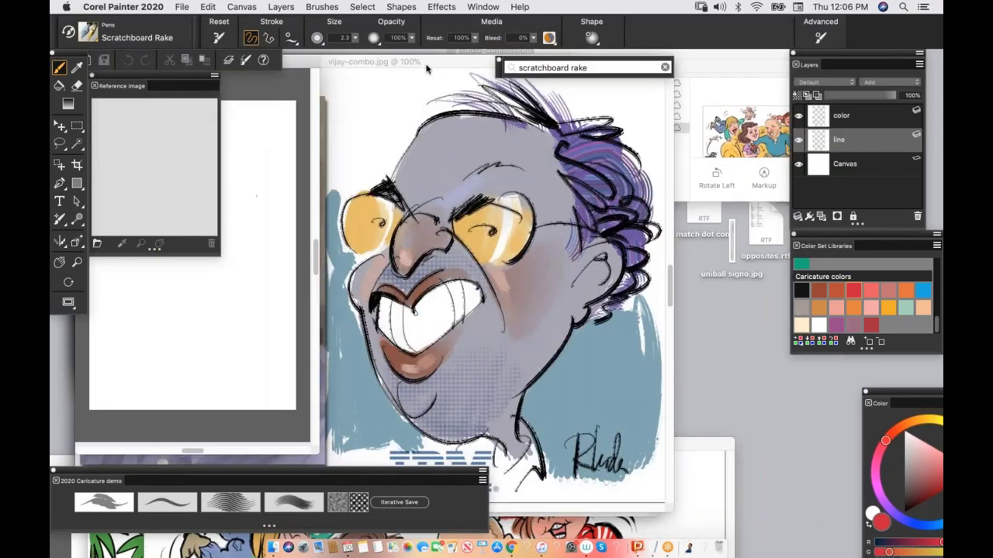
left_click(471, 86)
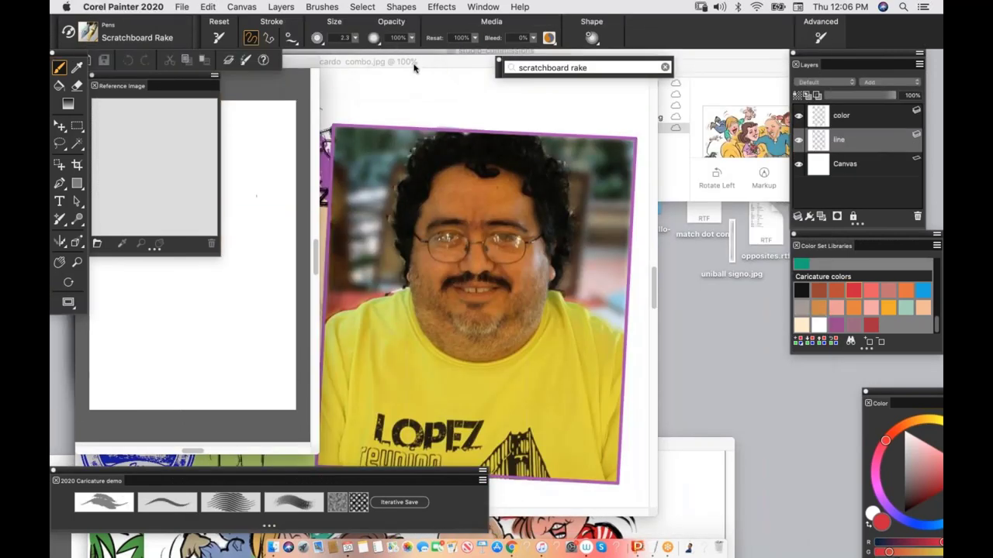
Step: Reposition the curly-haired man's portrait and enlarge the comparison of the smiling man in a tie to view both
left_click_drag(421, 64, 535, 57)
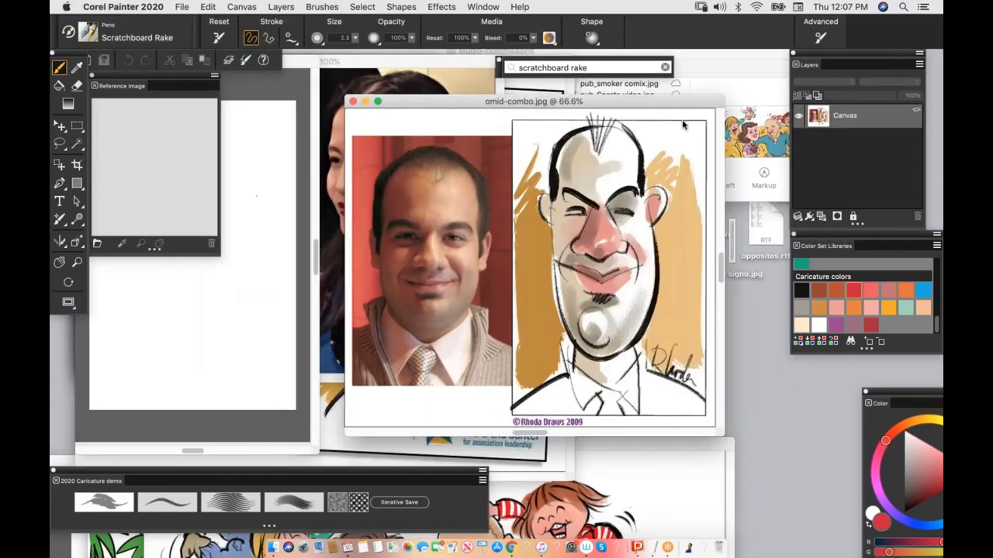
left_click_drag(682, 101, 612, 102)
left_click_drag(651, 434, 852, 505)
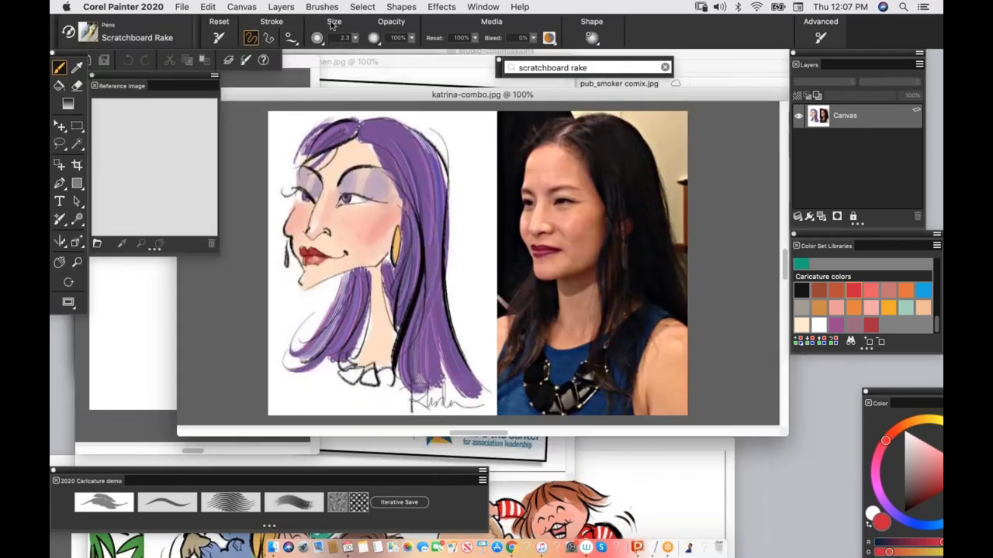
Step: Zoom the purple-haired woman's comparison to 150%, inspect the line and hair detail, and close the image
key("super+equal")
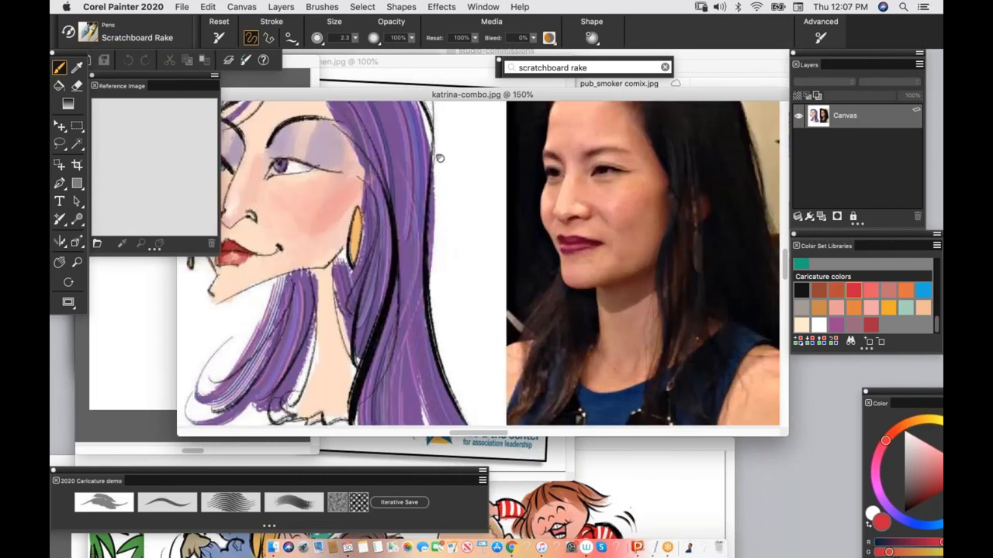
left_click_drag(529, 215, 536, 193)
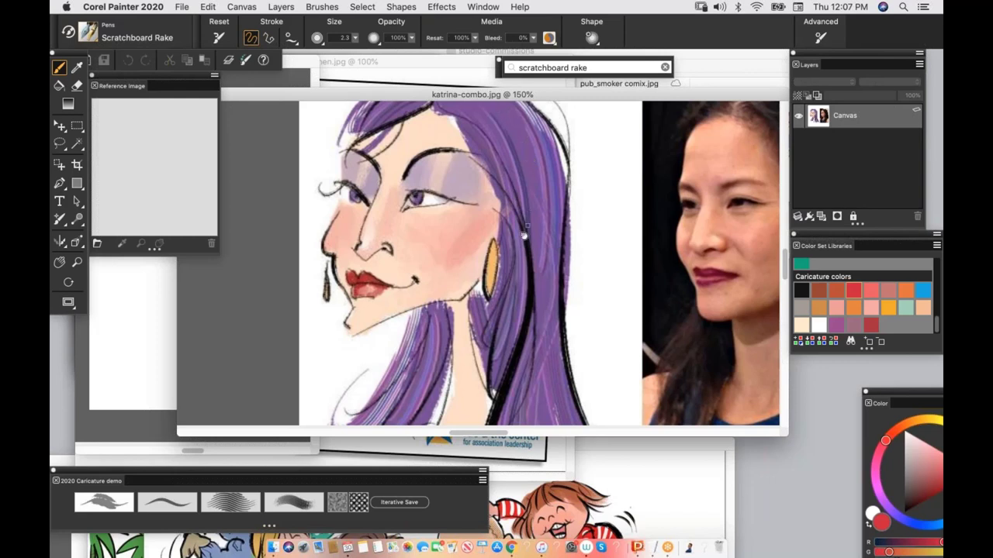
left_click_drag(525, 237, 475, 179)
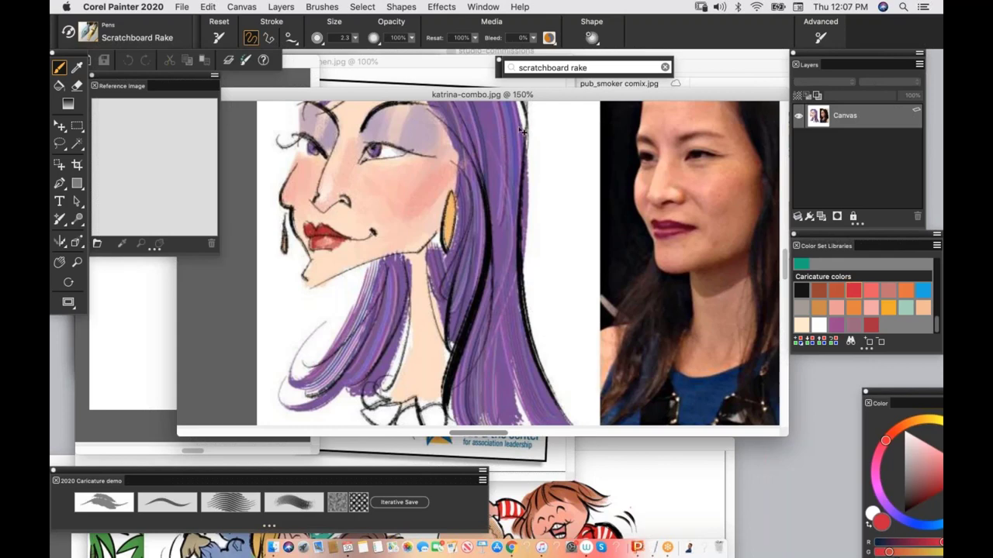
key("super+w")
left_click(423, 64)
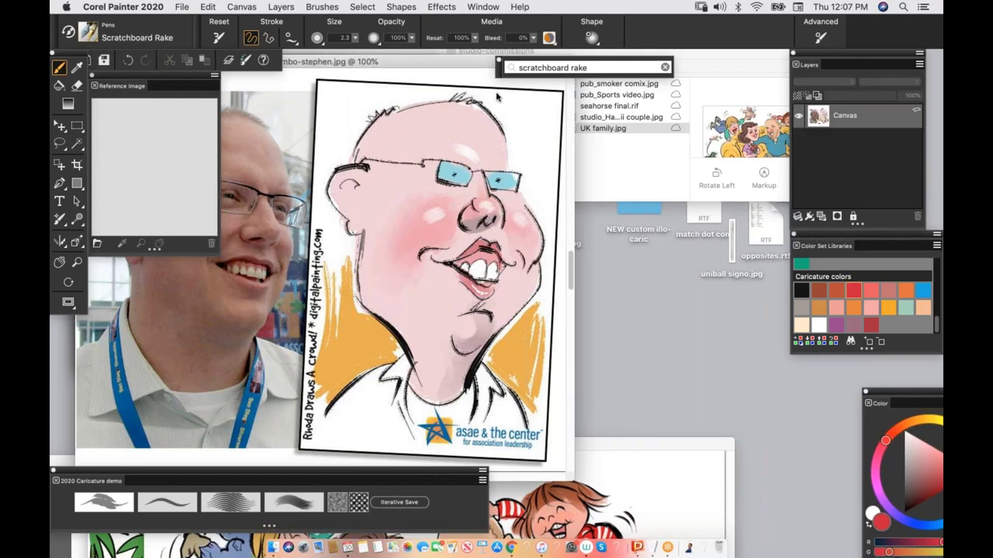
Step: Move the comparison of the man with blue-lens glasses clear of the panels to view it, and close it without saving
left_click_drag(465, 62, 618, 58)
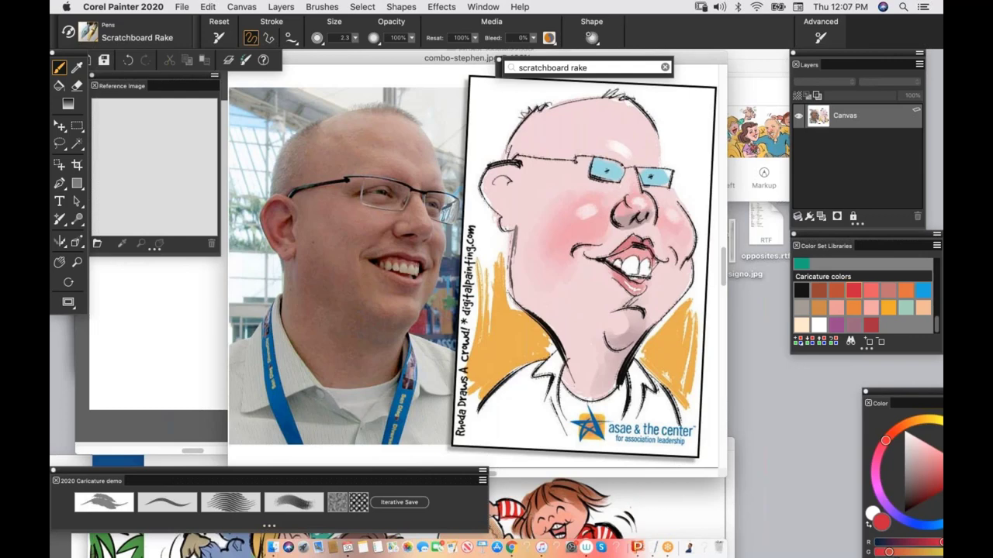
key("super+w")
left_click(454, 199)
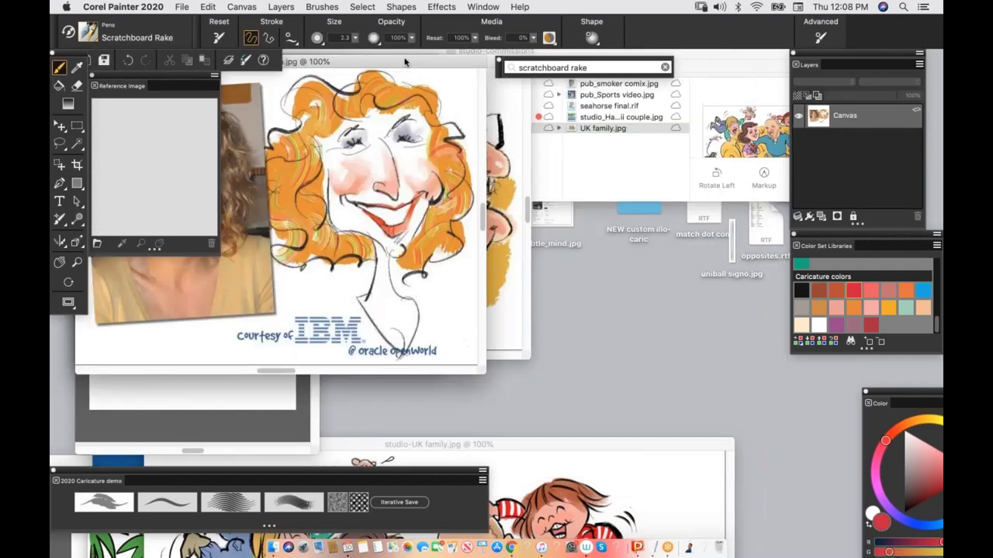
Step: Enlarge the orange-haired woman's comparison window to view both photo and caricature, and close it without saving
left_click_drag(435, 67, 621, 105)
left_click_drag(687, 413, 842, 500)
left_click_drag(458, 105, 320, 48)
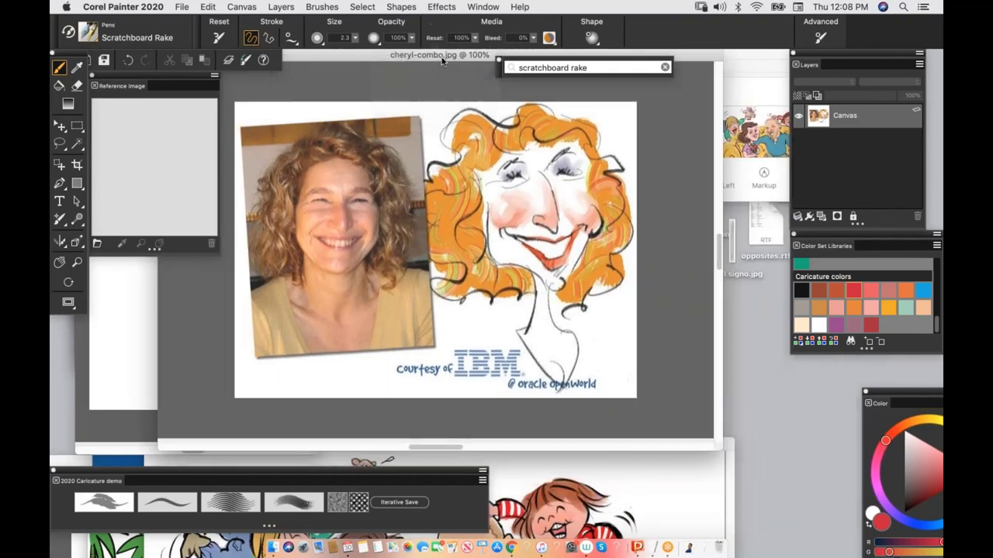
left_click_drag(443, 56, 556, 185)
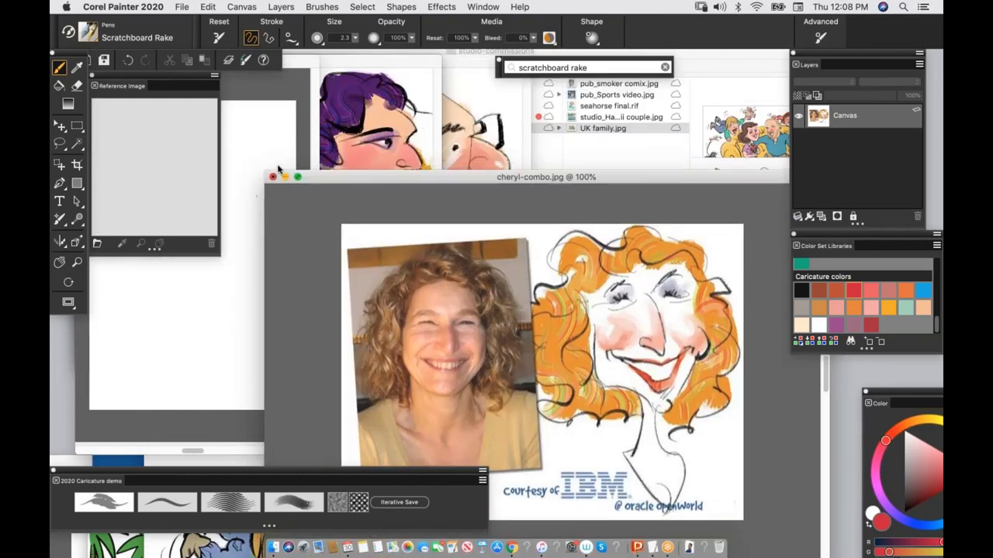
left_click(272, 176)
left_click(453, 200)
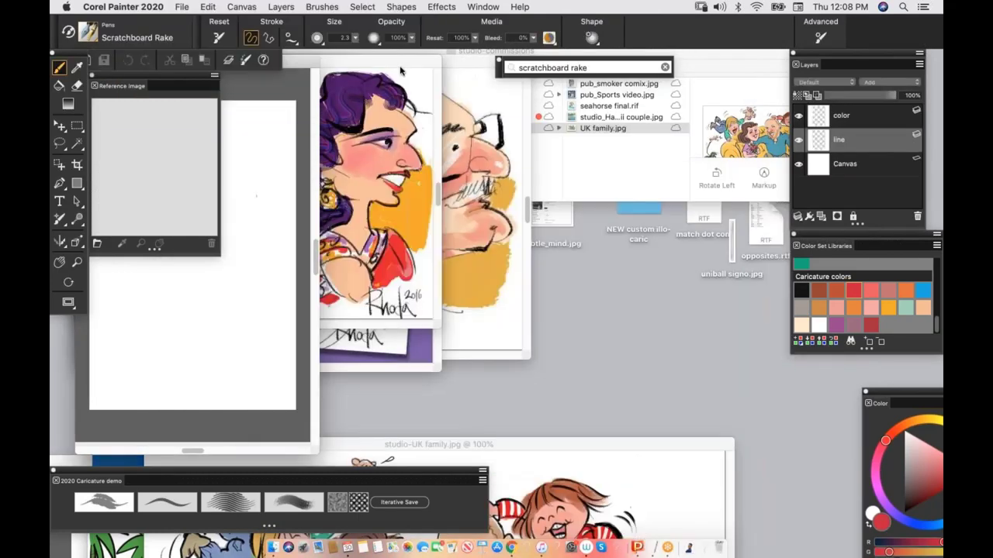
Step: Enlarge the comparison of the woman in the colourful sari to view her photo beside the profile caricature
left_click(400, 67)
left_click_drag(439, 326, 849, 472)
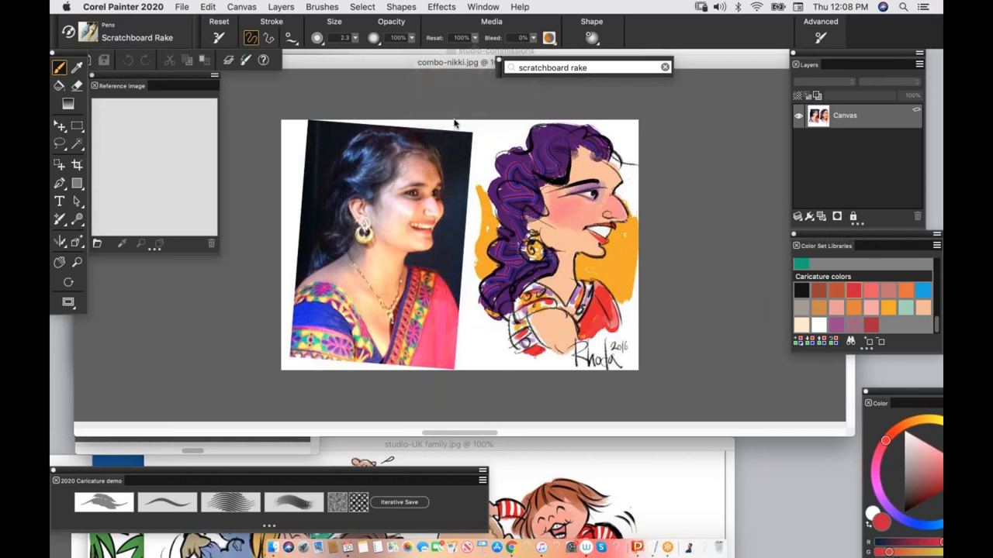
left_click_drag(406, 63, 541, 273)
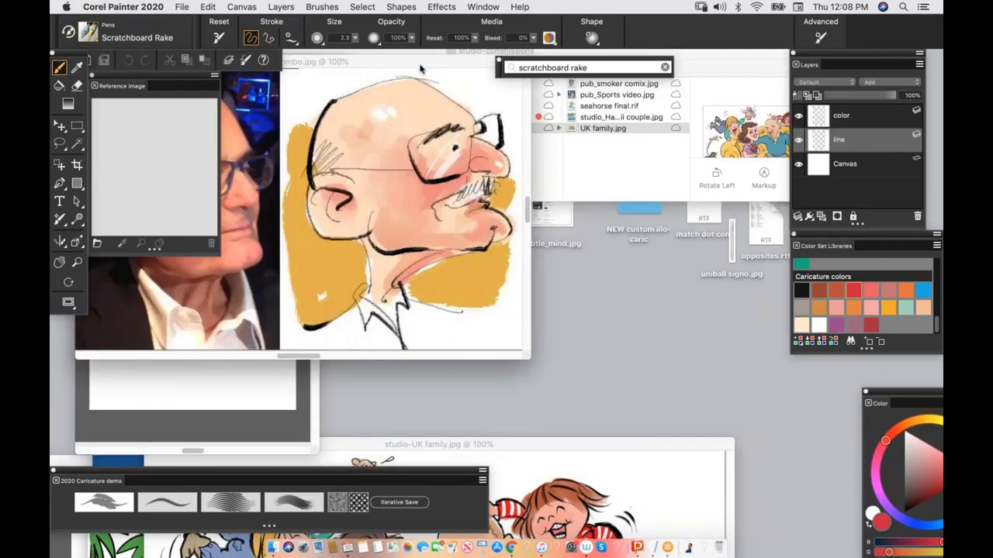
Step: Enlarge and close the bald man's profile comparison after viewing it, and bring the UK family illustration into full view
left_click_drag(522, 356, 818, 535)
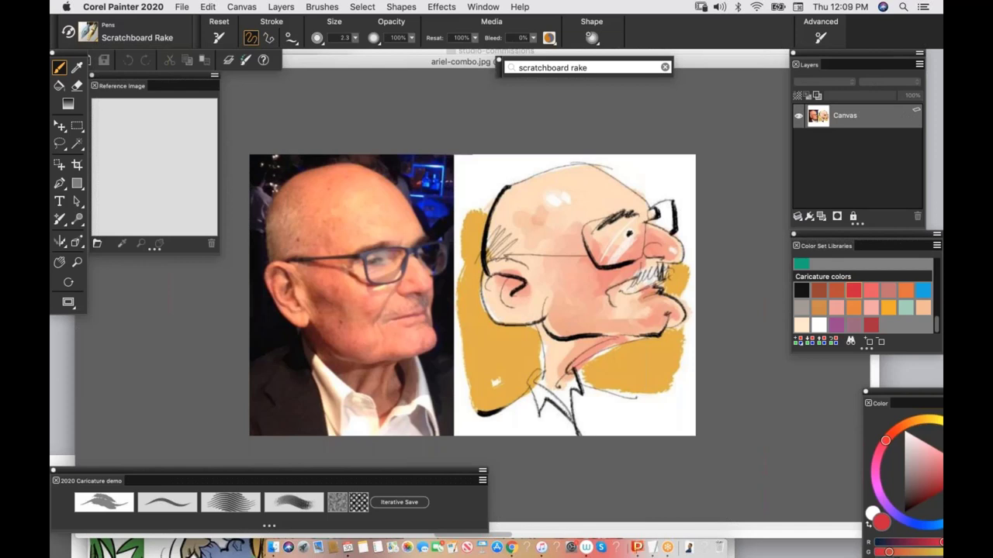
key("super+w")
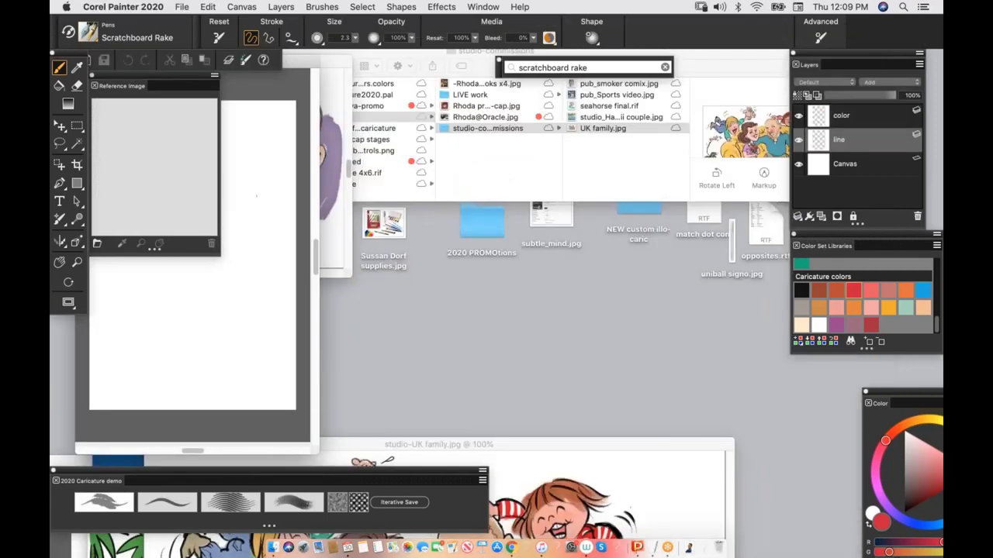
left_click(518, 445)
left_click_drag(525, 444, 562, 64)
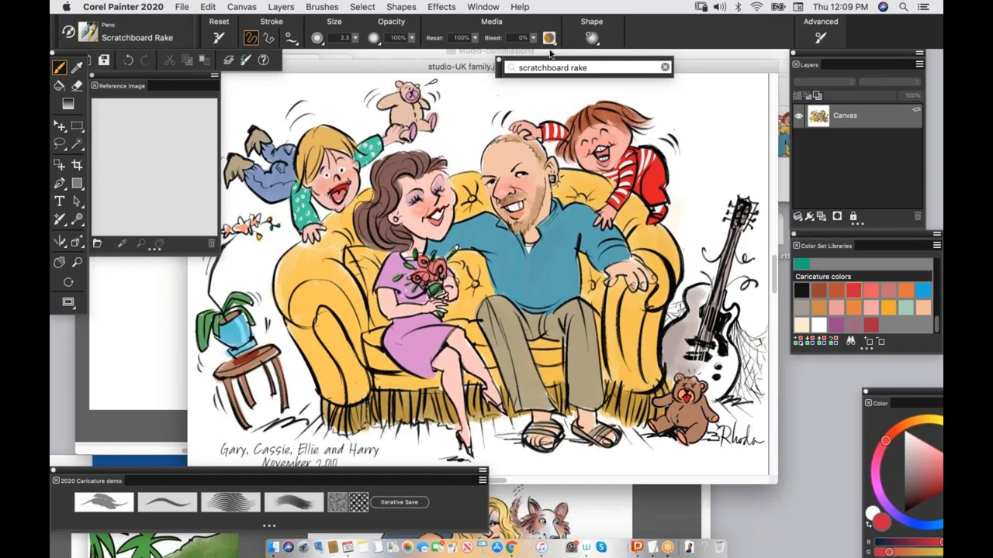
Step: Place template 4x6.rif beside the open illustration's guitar side and display it at actual size, with the Scratchboard Tool brush selected
left_click(165, 504)
left_click(147, 341)
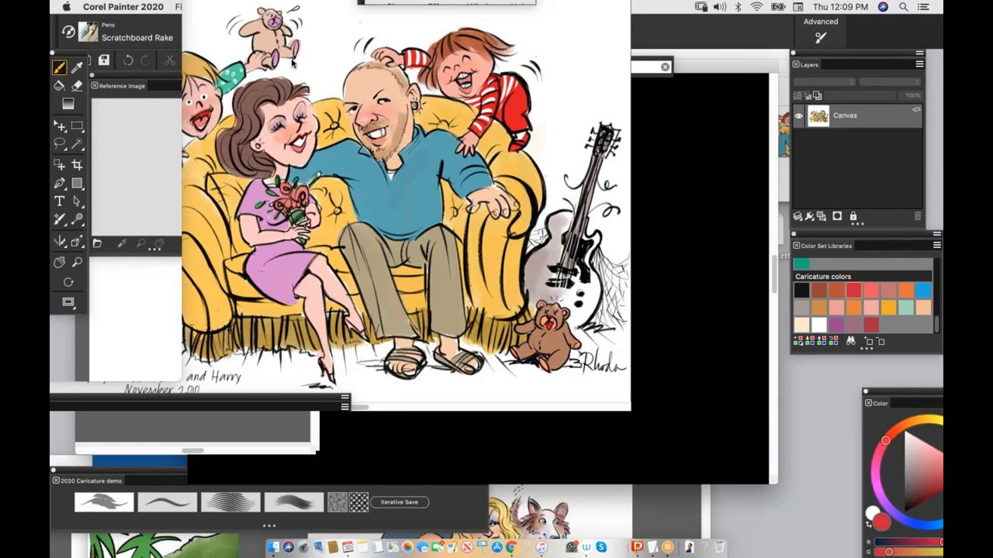
left_click_drag(287, 60, 443, 60)
left_click(482, 6)
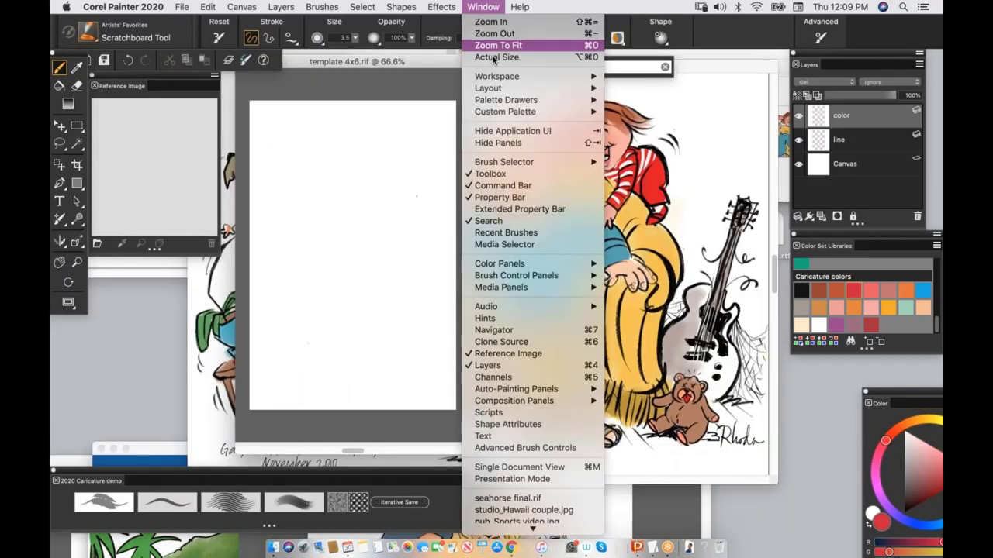
left_click(496, 56)
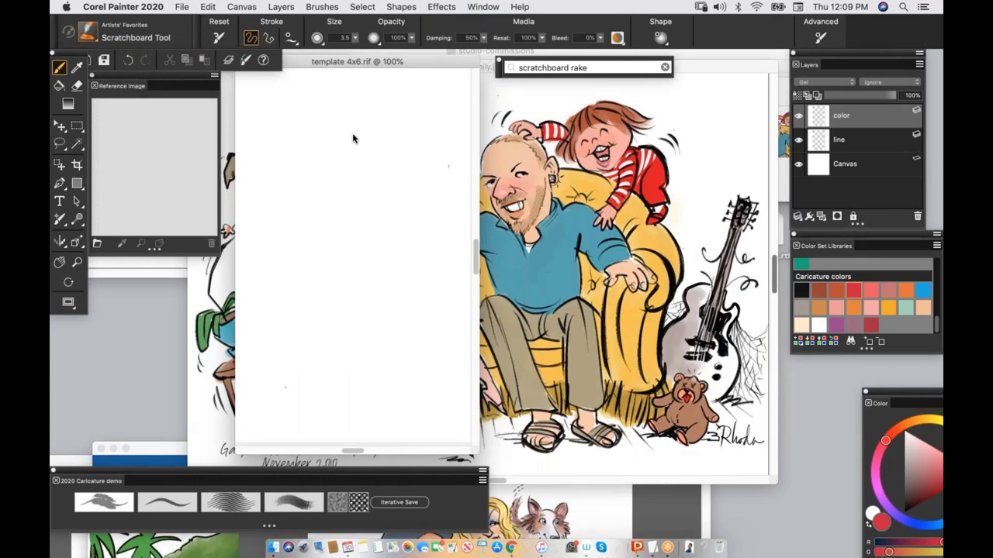
Step: Draw one curved red stroke and two long wavy black strokes on the template with the Scratchboard Tool
left_click_drag(285, 119, 369, 248)
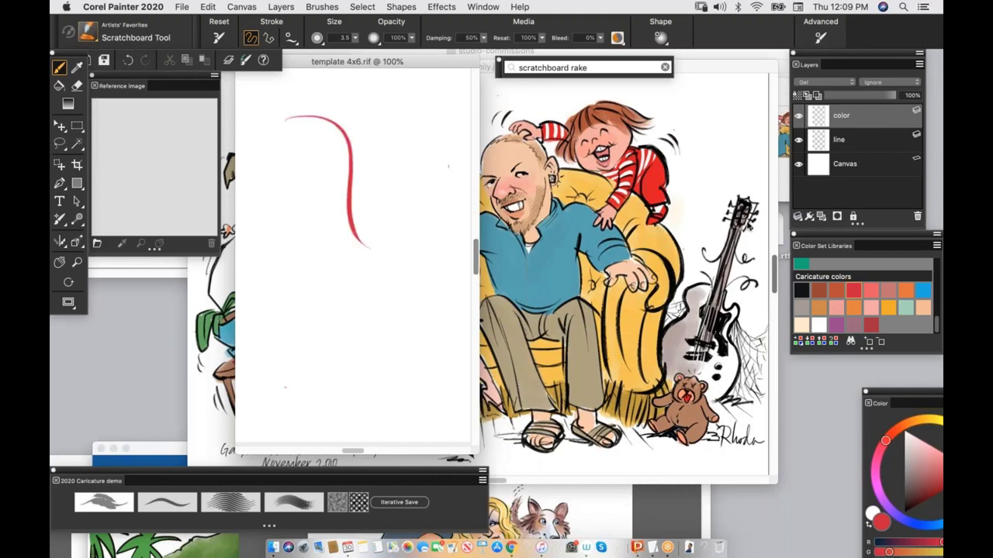
left_click(802, 291)
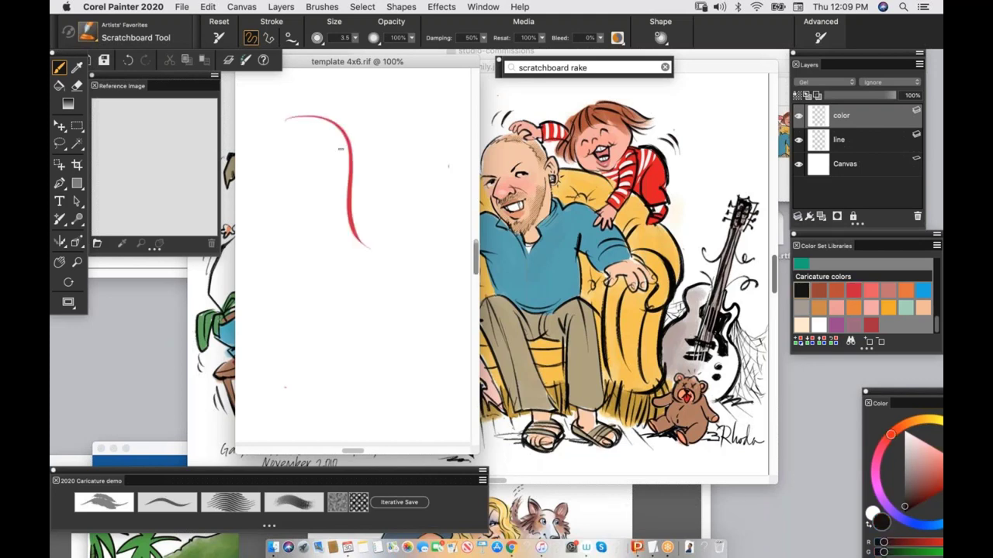
mouse_move(298, 163)
left_mouse_down()
mouse_move(324, 189)
mouse_move(328, 288)
mouse_move(399, 359)
mouse_move(334, 356)
left_mouse_up()
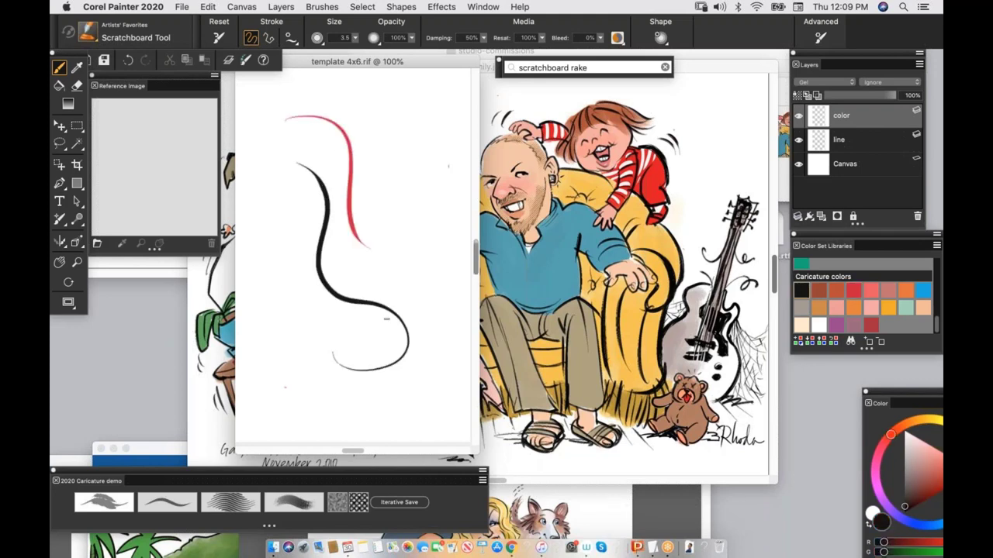
mouse_move(381, 112)
left_mouse_down()
mouse_move(416, 149)
mouse_move(403, 203)
mouse_move(427, 235)
mouse_move(450, 322)
mouse_move(439, 361)
left_mouse_up()
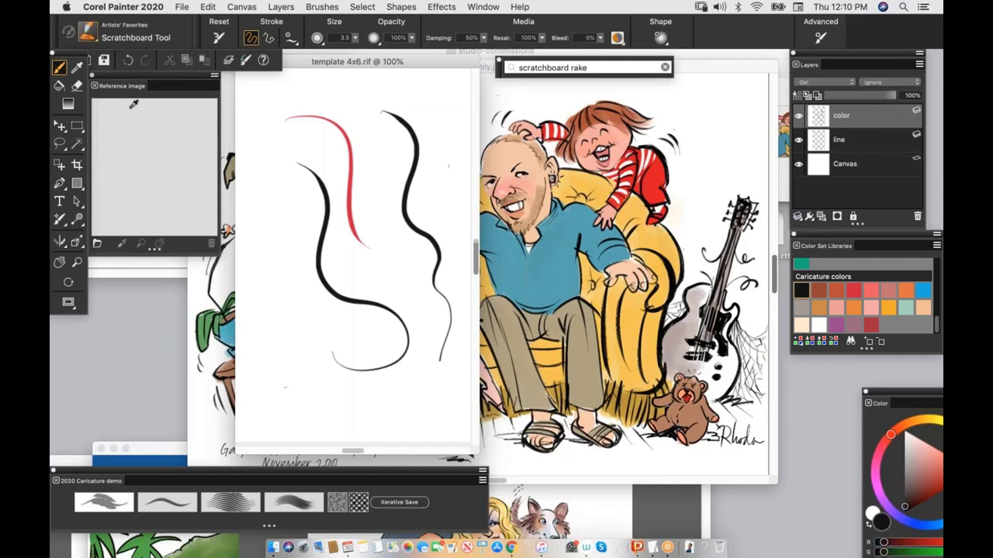
Step: Select the palette's Dry Ink brush, try one thick black stroke down the template's left side, and undo it
left_click(101, 505)
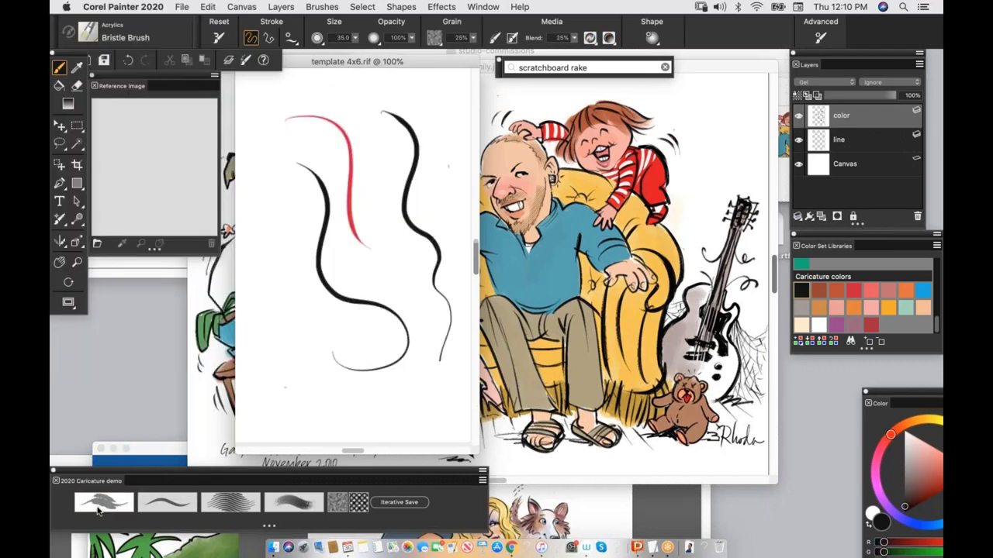
left_click(98, 509)
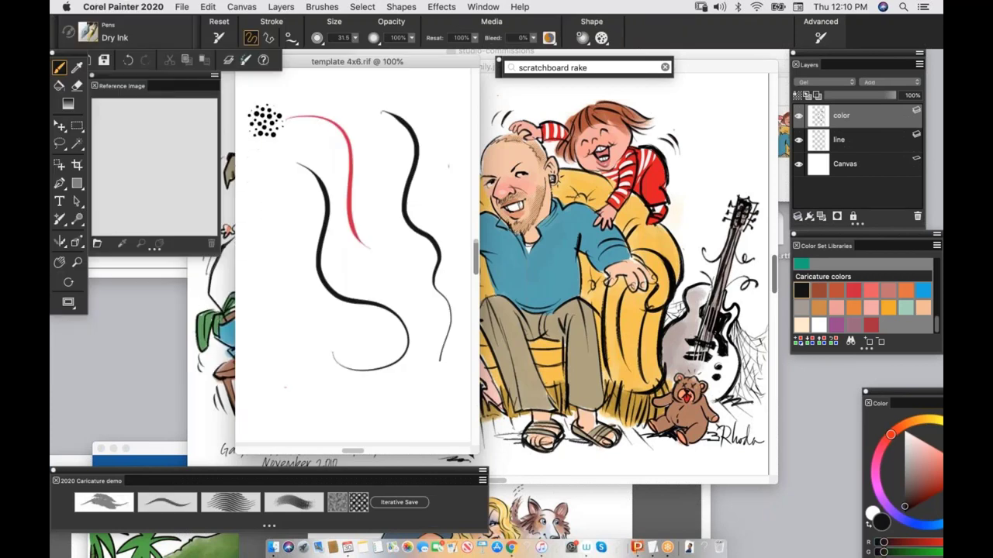
mouse_move(256, 116)
left_mouse_down()
mouse_move(280, 128)
mouse_move(295, 186)
left_mouse_up()
left_click_drag(273, 249, 299, 361)
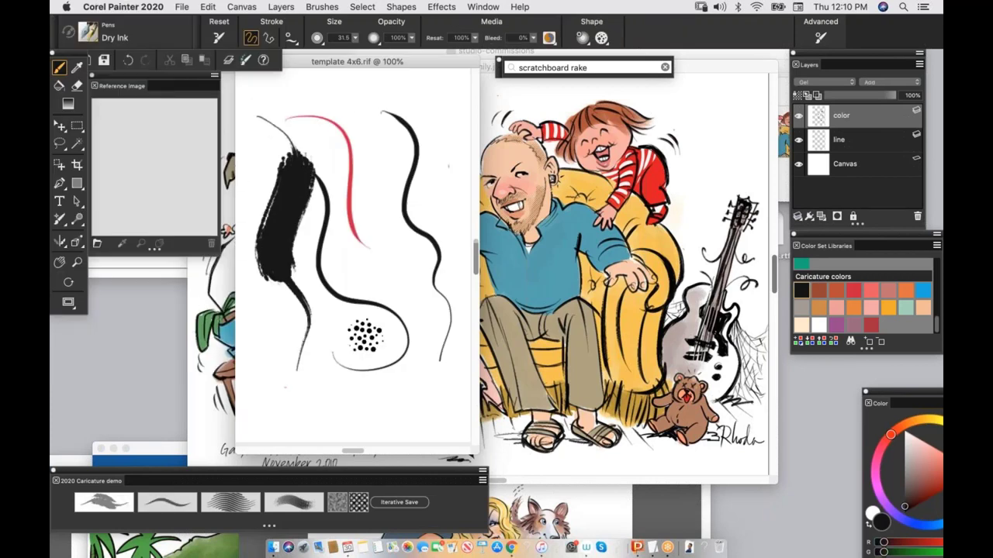
key("super+z")
Step: Draw five long wavy black Dry Ink strokes of varying thickness across the template, and clear all strokes from the color layer
mouse_move(283, 93)
left_mouse_down()
mouse_move(356, 103)
mouse_move(404, 318)
mouse_move(383, 415)
left_mouse_up()
mouse_move(250, 169)
left_mouse_down()
mouse_move(327, 394)
mouse_move(383, 422)
left_mouse_up()
mouse_move(397, 93)
left_mouse_down()
mouse_move(423, 97)
mouse_move(438, 233)
mouse_move(429, 422)
left_mouse_up()
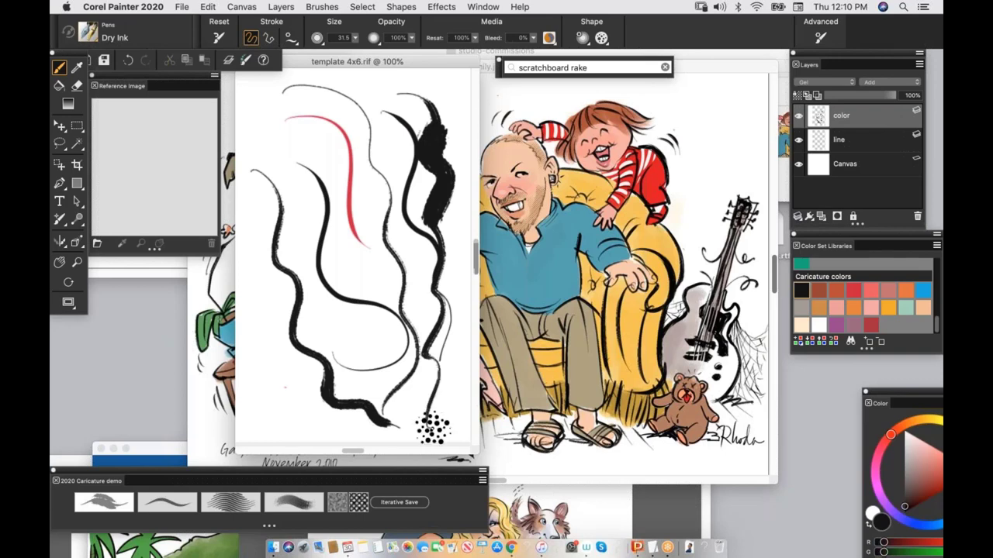
mouse_move(239, 237)
left_mouse_down()
mouse_move(293, 381)
mouse_move(344, 432)
left_mouse_up()
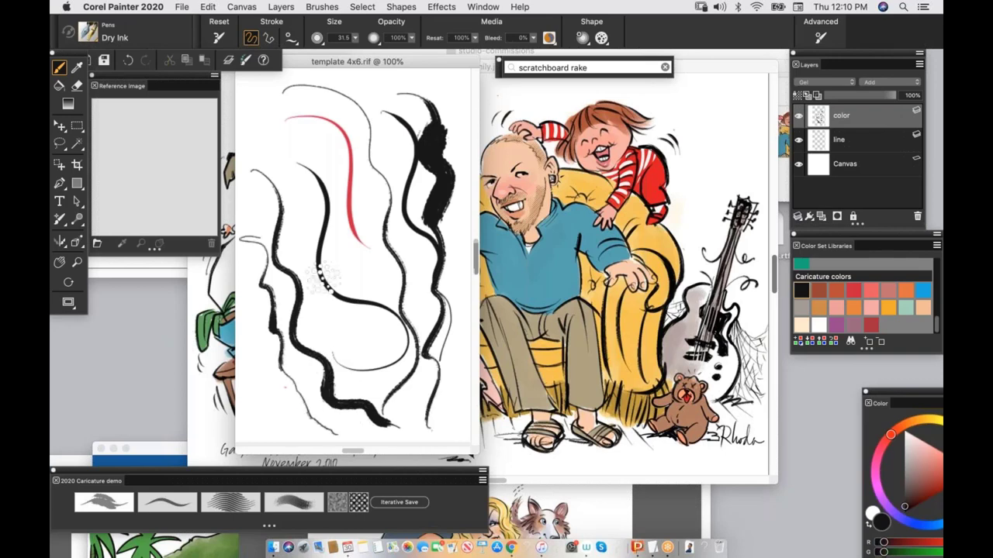
mouse_move(274, 117)
left_mouse_down()
mouse_move(296, 120)
mouse_move(379, 293)
left_mouse_up()
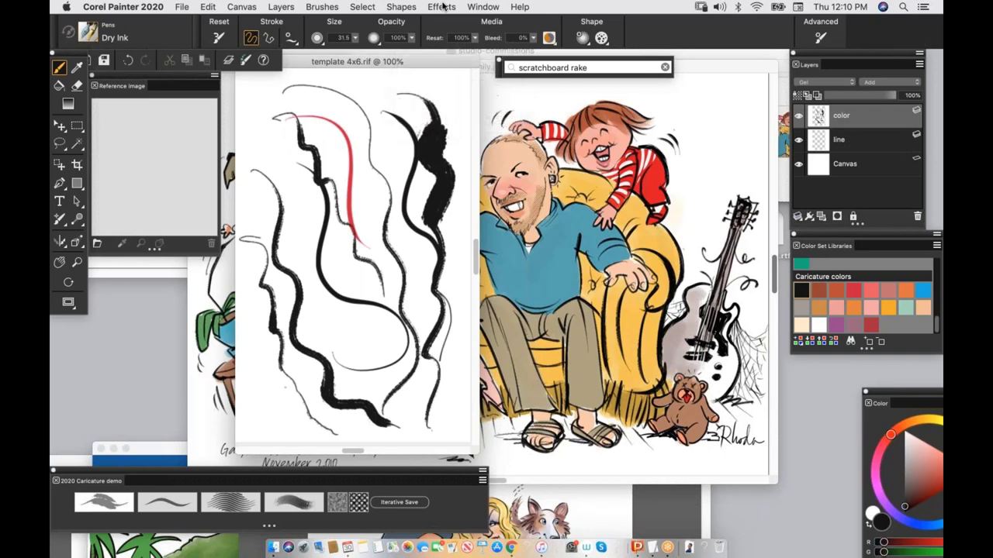
key("super+a")
key("BackSpace")
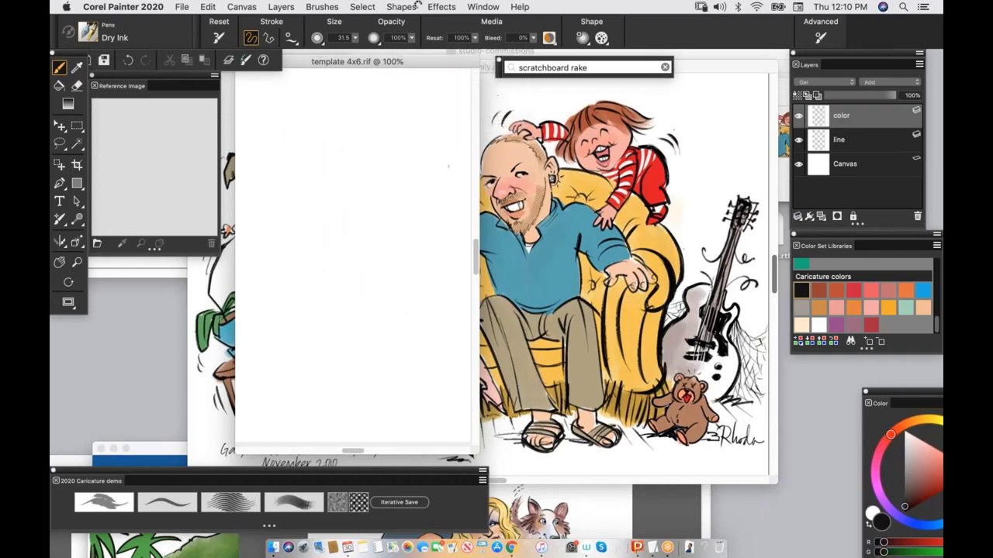
Step: Bring the UK family illustration fully into view and close it without saving
left_click(692, 70)
left_click_drag(400, 66, 481, 92)
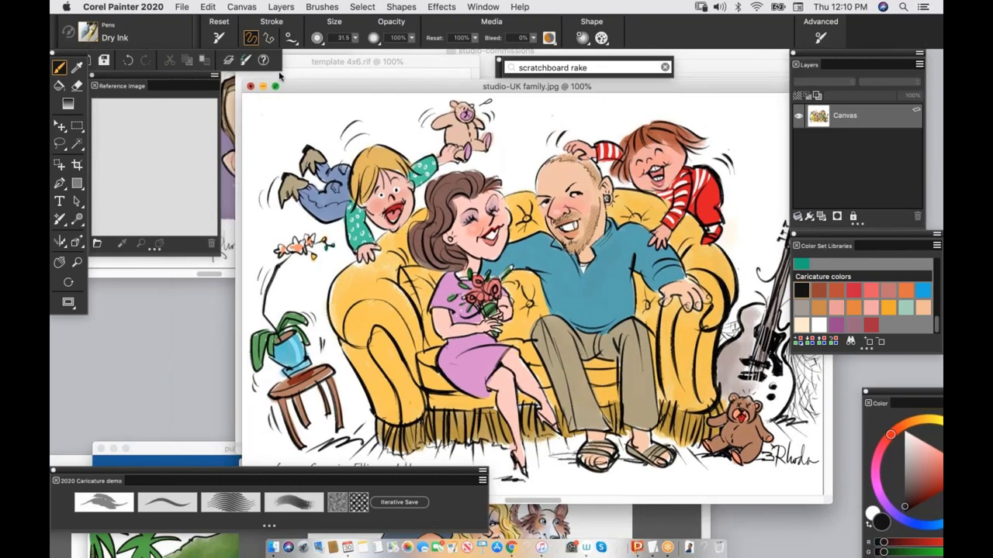
left_click(251, 86)
left_click(456, 199)
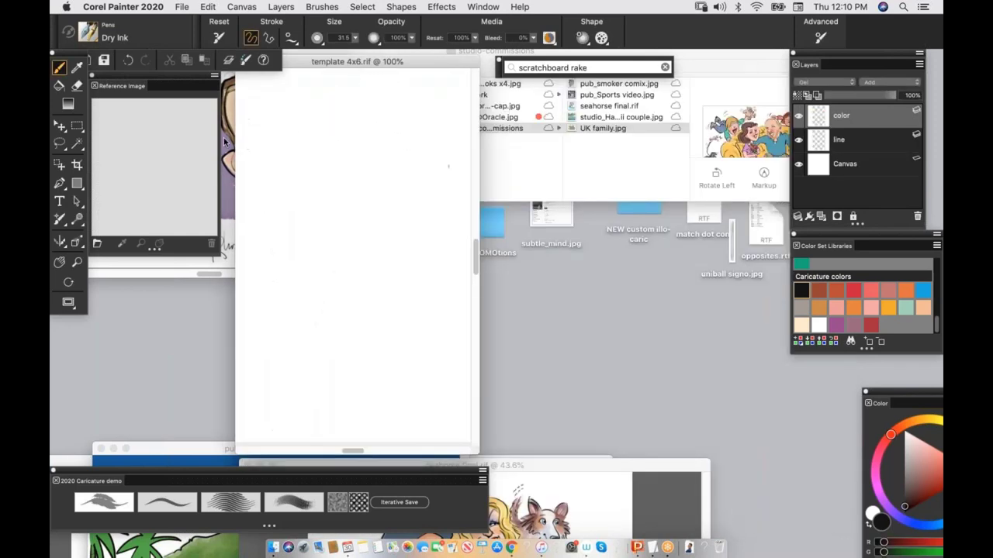
Step: Bring the bearded man's photo and caricature comparison forward and close it without saving
left_click(223, 138)
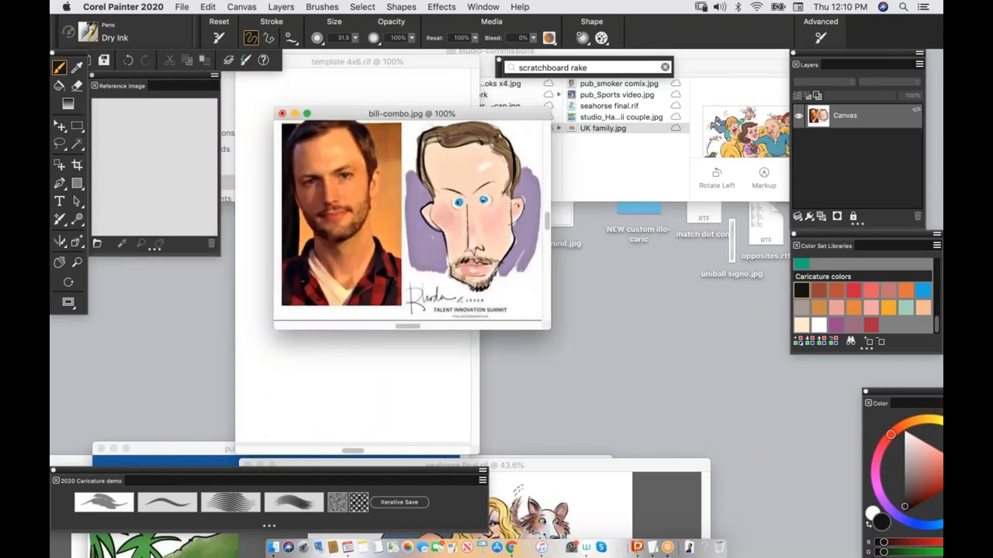
key("super+w")
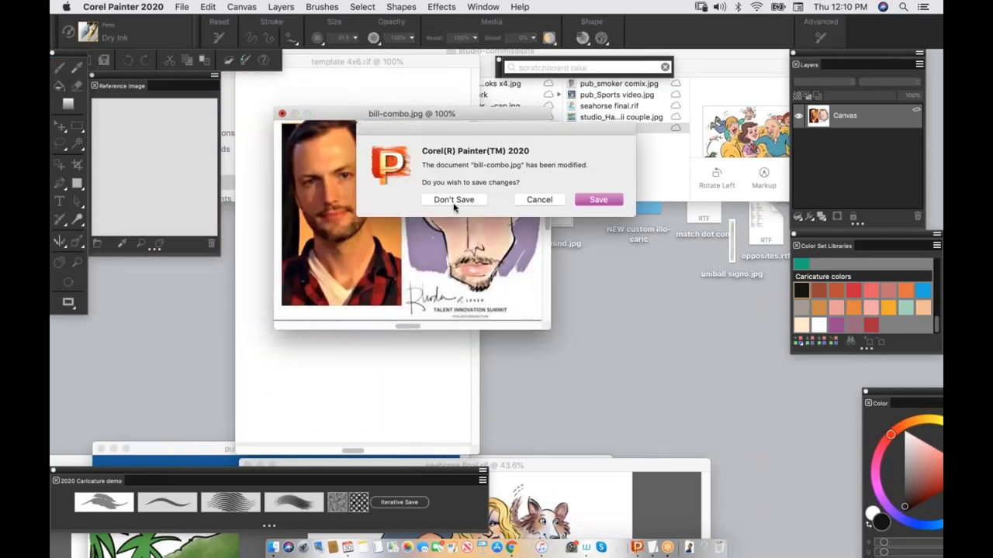
left_click(455, 201)
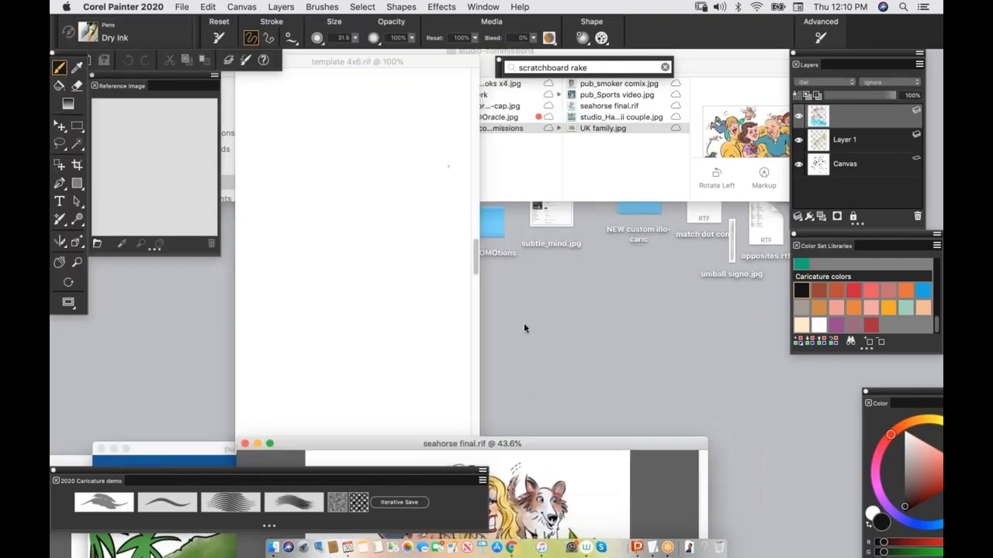
Step: Bring seahorse final.rif into full view, display it at actual size, and examine the riders' faces
mouse_move(519, 231)
left_mouse_down()
mouse_move(468, 80)
mouse_move(499, 69)
left_mouse_up()
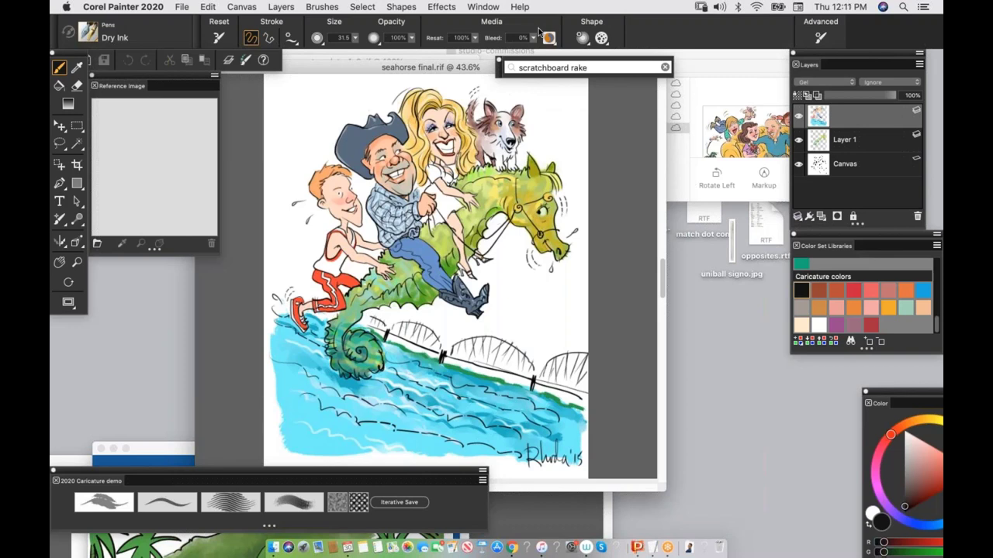
left_click(484, 7)
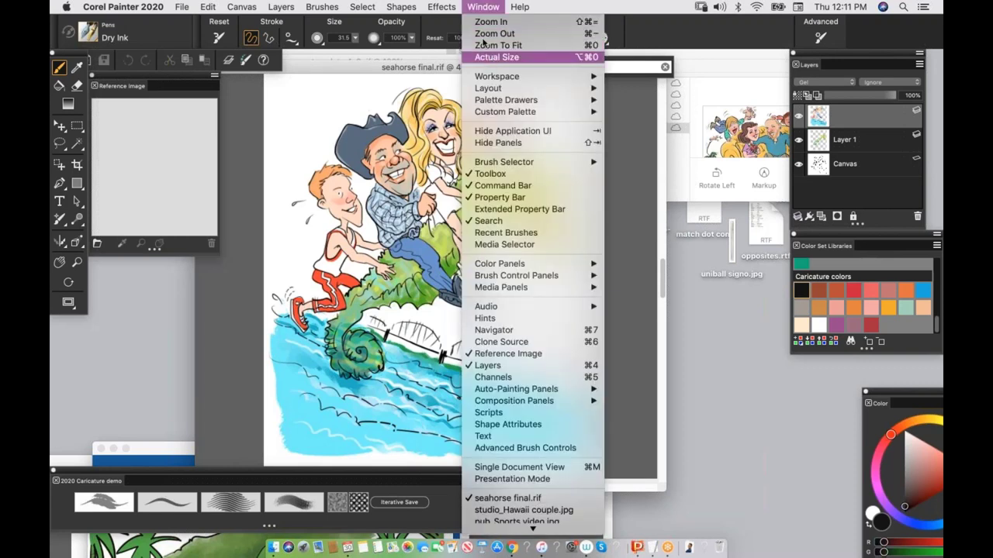
left_click(490, 57)
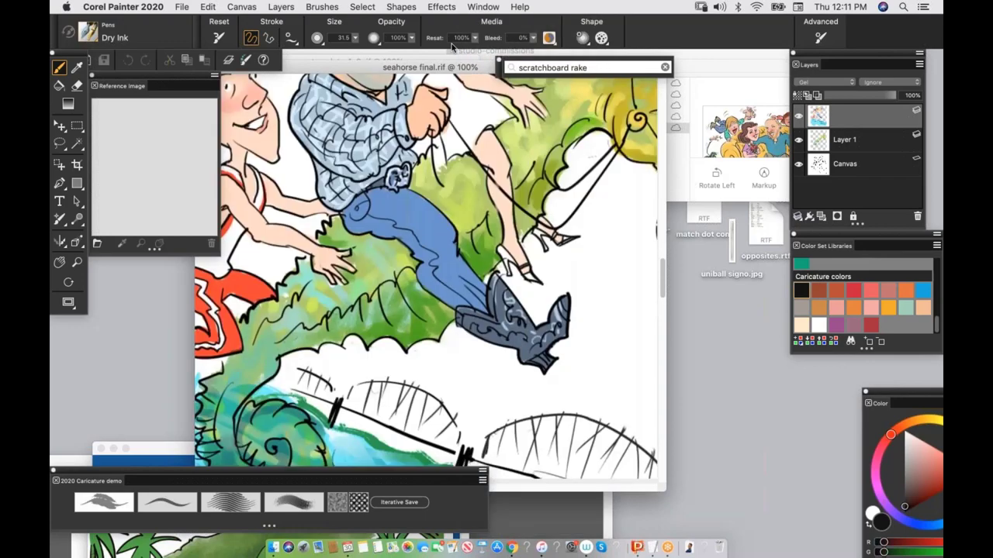
key("Tab")
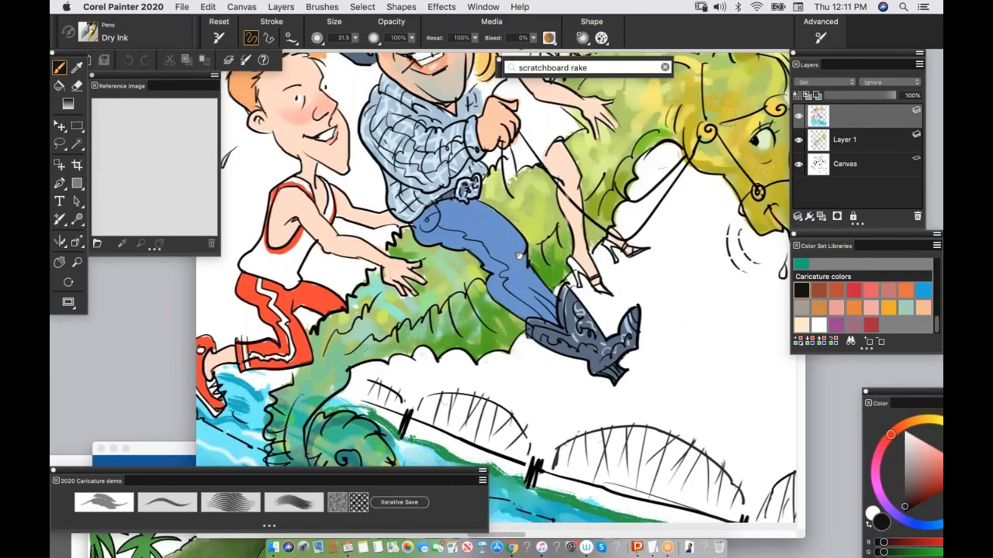
left_click_drag(518, 255, 477, 405)
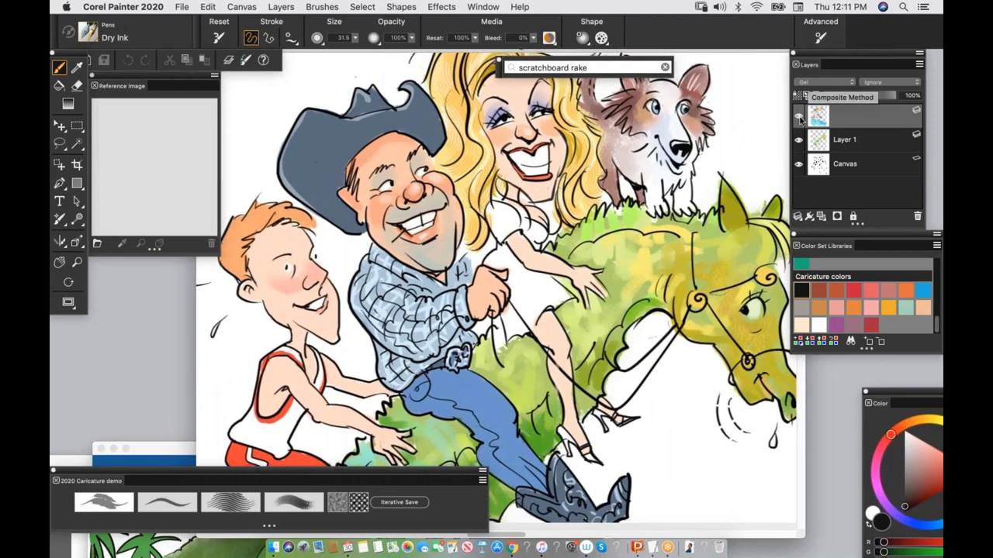
Step: Toggle the two colour layers above the Canvas to examine the seahorse line art alone, and close the file without saving
left_click(800, 117)
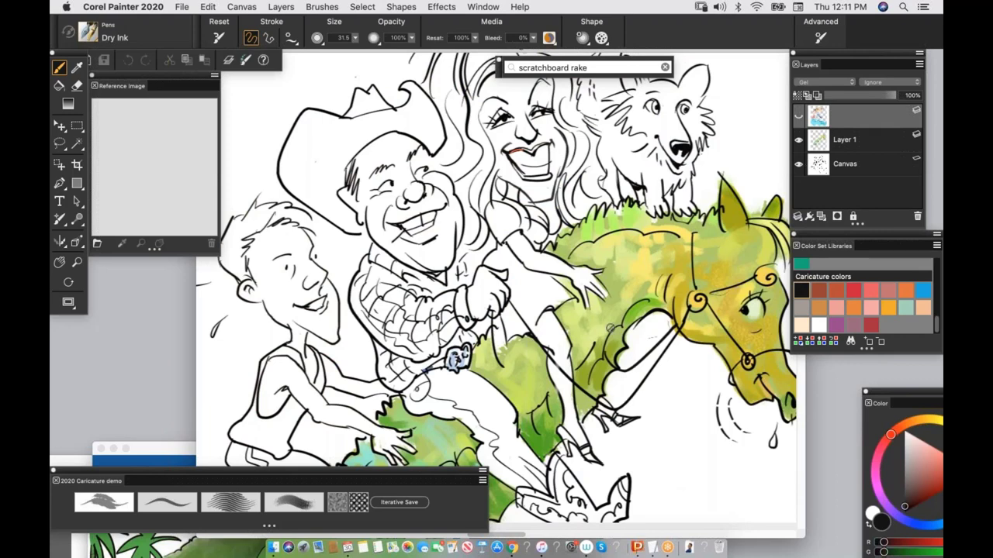
left_click(798, 115)
left_click(799, 140)
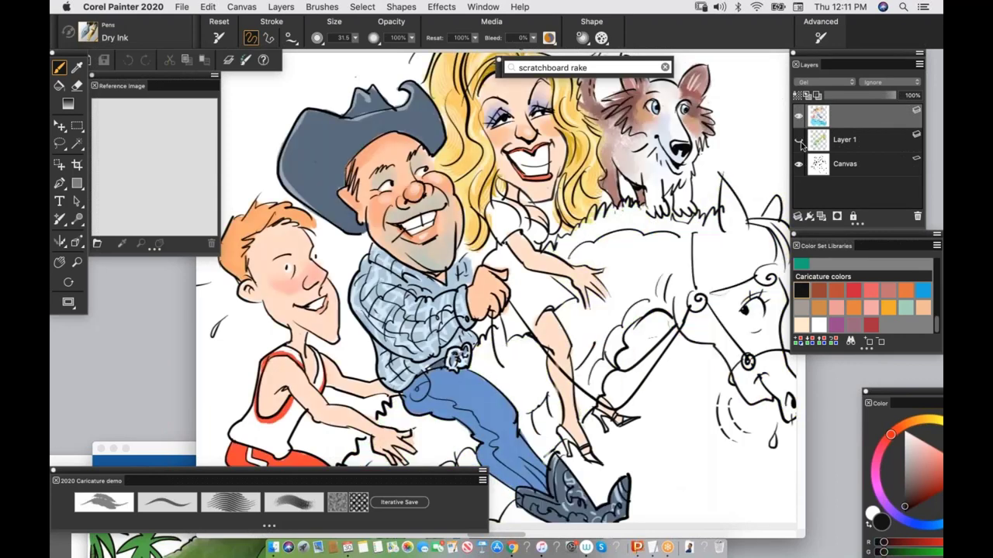
left_click(799, 139)
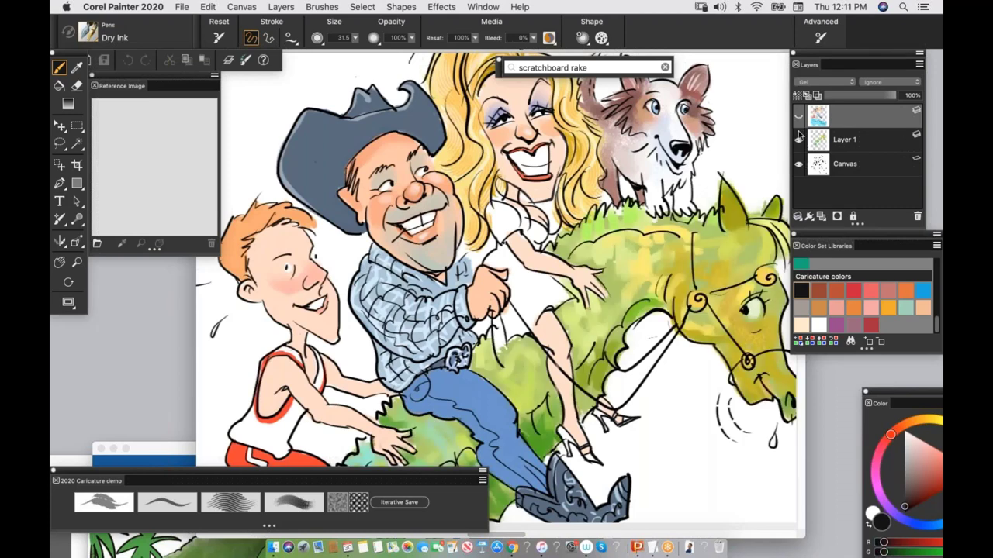
left_click(799, 116)
left_click(799, 140)
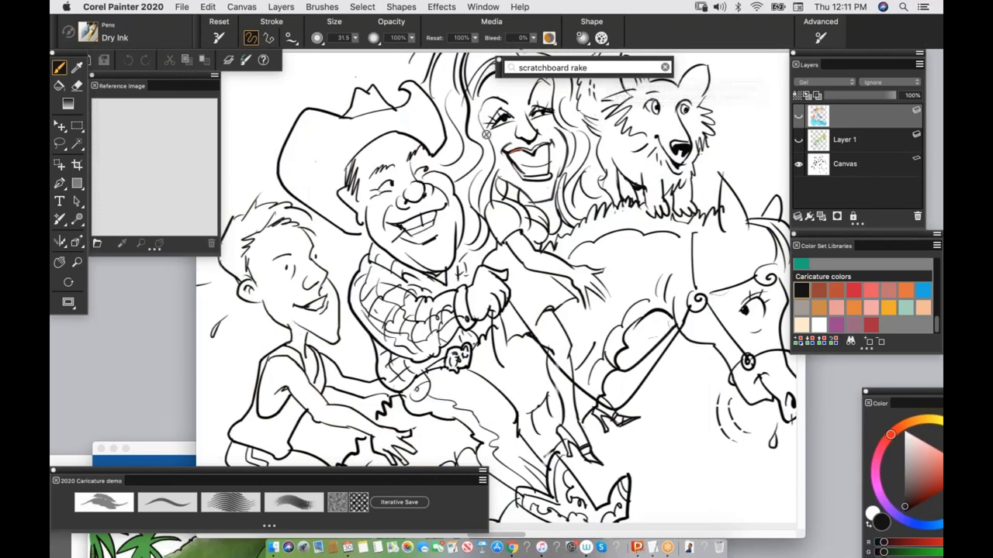
key("super+s")
left_click(461, 201)
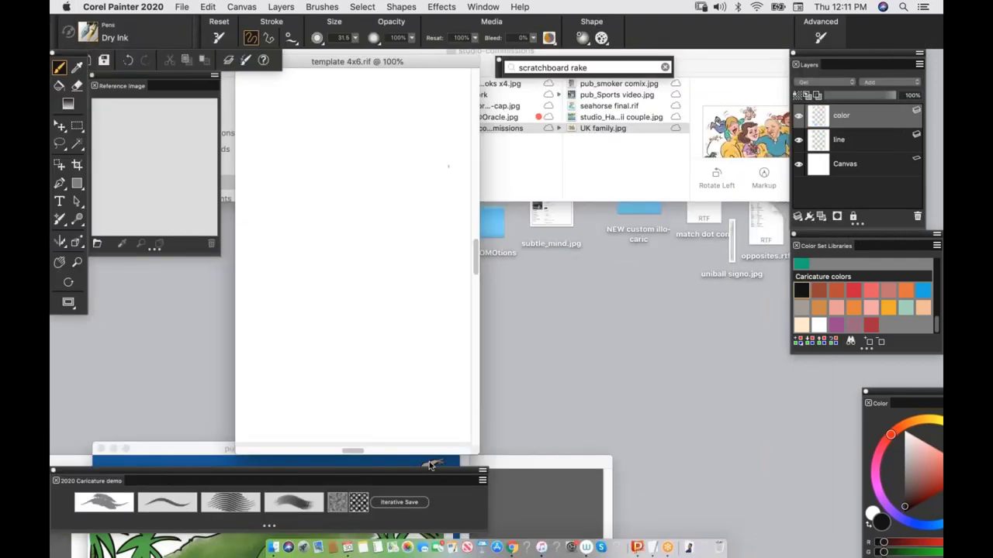
Step: Bring pub_Sports video.jpg into view in an enlarged window and close it without saving
left_click_drag(399, 449, 543, 67)
left_click_drag(609, 437, 739, 537)
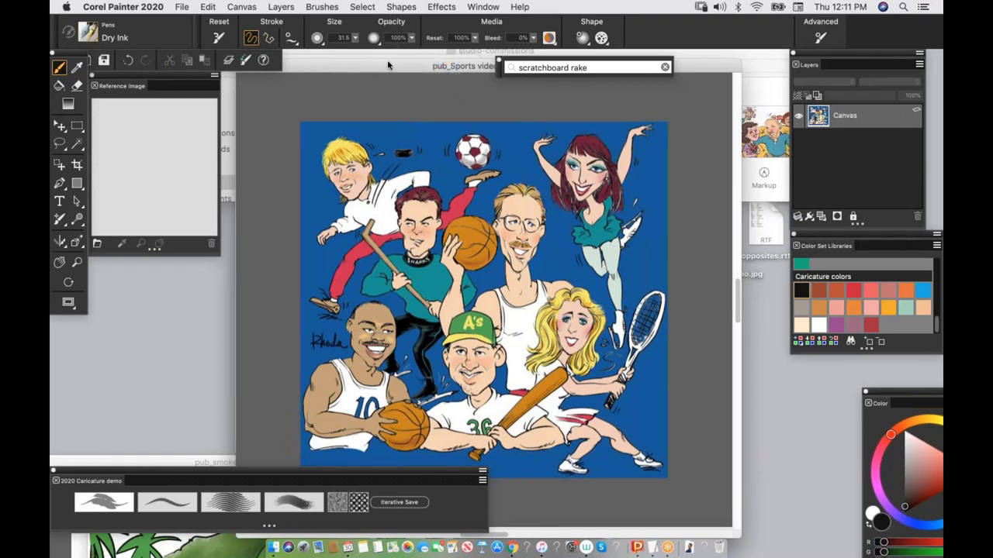
key("super+o")
left_click(448, 199)
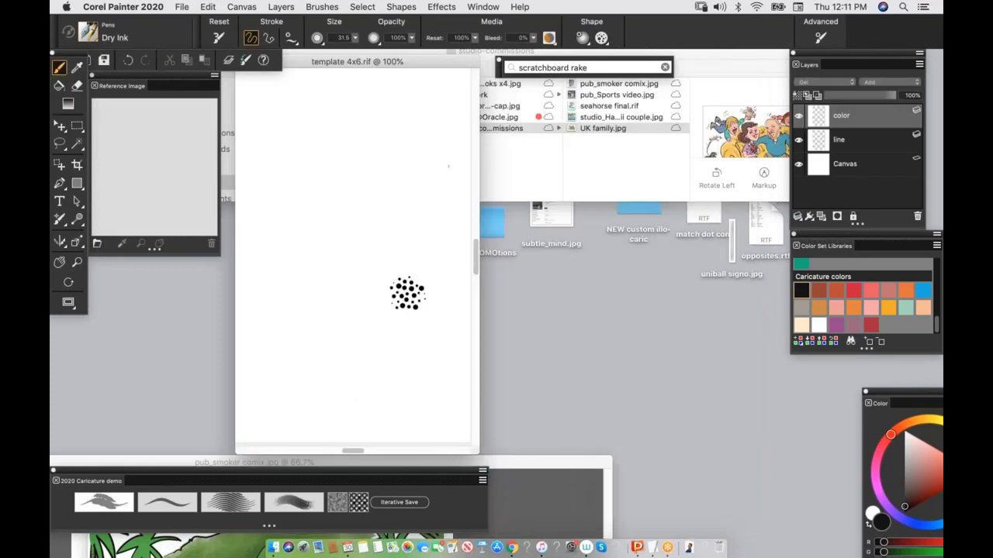
Step: Bring pub_smoker comix.jpg into view and enlarge its window to show the whole comic page
left_click_drag(529, 464, 584, 193)
left_click_drag(619, 114, 642, 92)
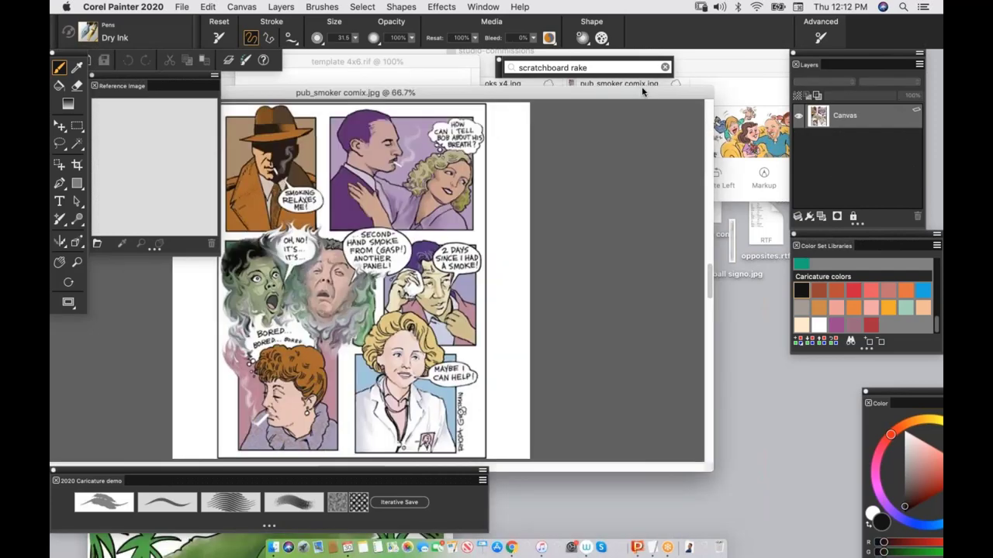
mouse_move(712, 469)
left_mouse_down()
mouse_move(828, 530)
mouse_move(837, 514)
left_mouse_up()
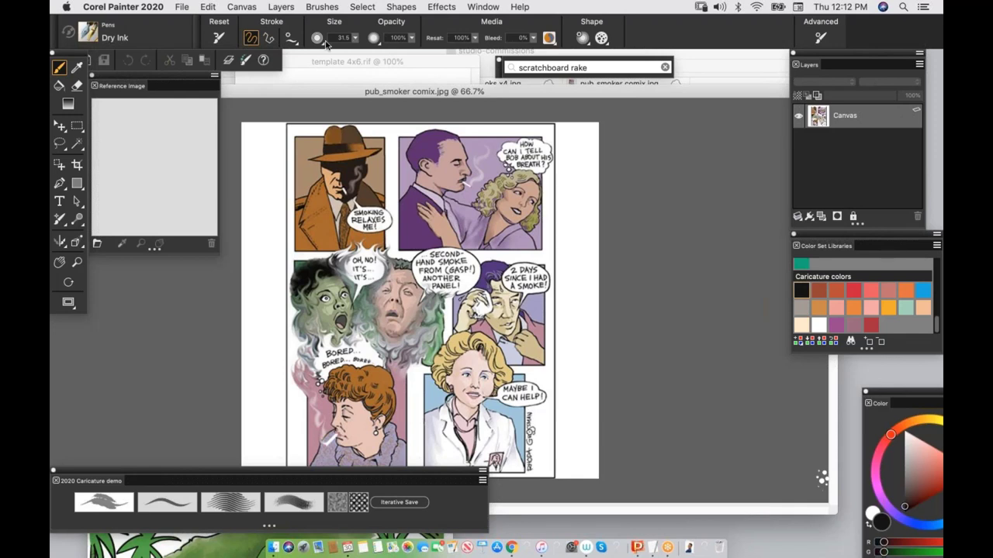
left_click_drag(333, 89, 321, 55)
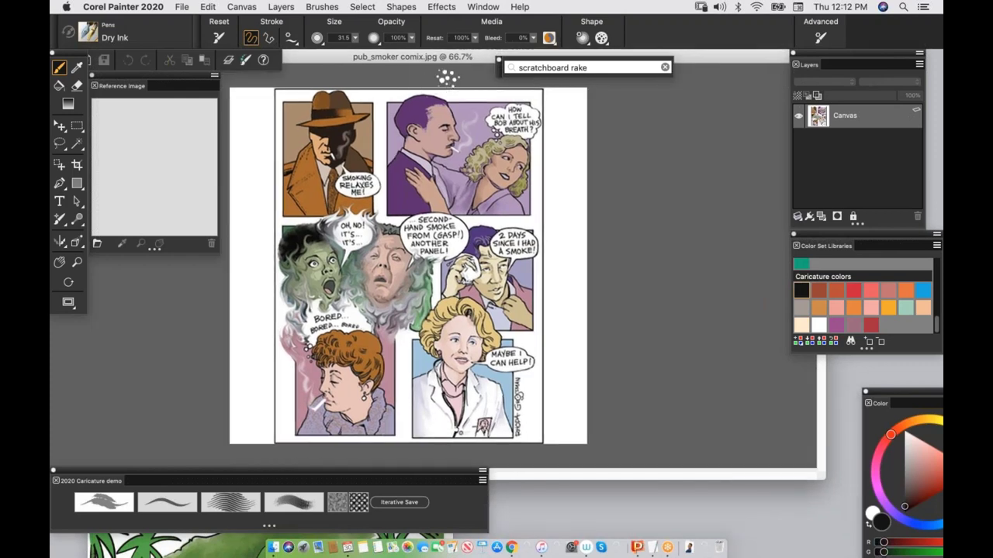
Step: Examine the smoker comic's upper and lower panels at actual size and close the file
left_click(484, 7)
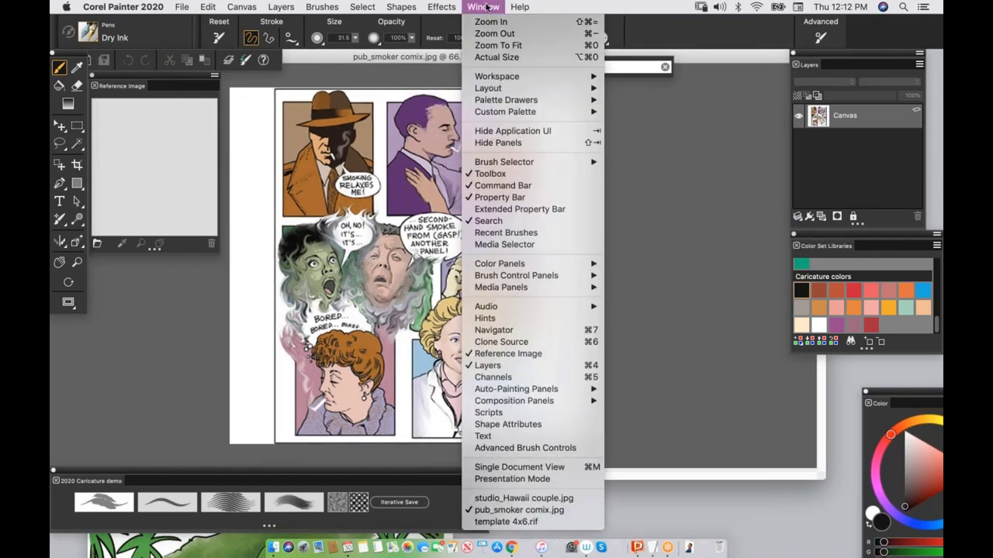
left_click(505, 58)
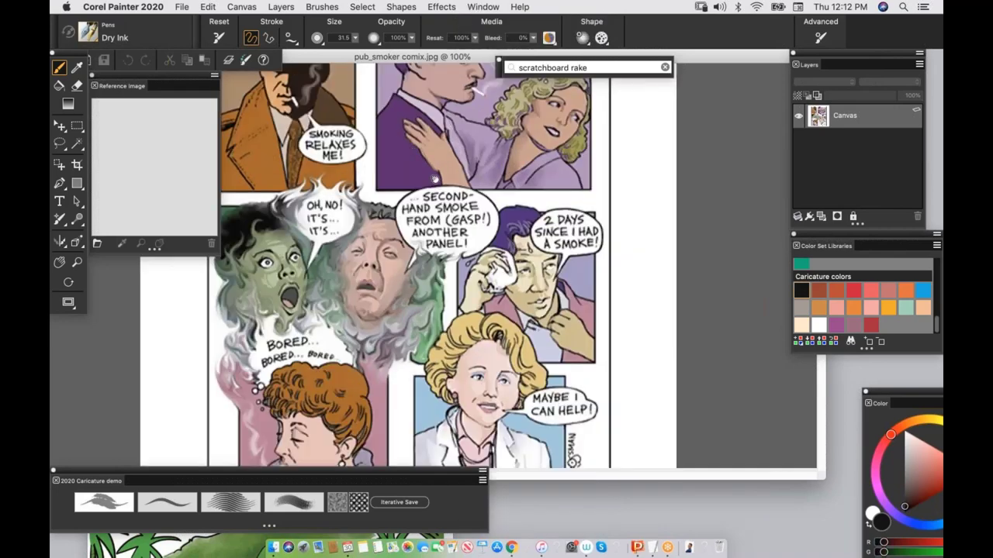
scroll(435, 179, "up", 5)
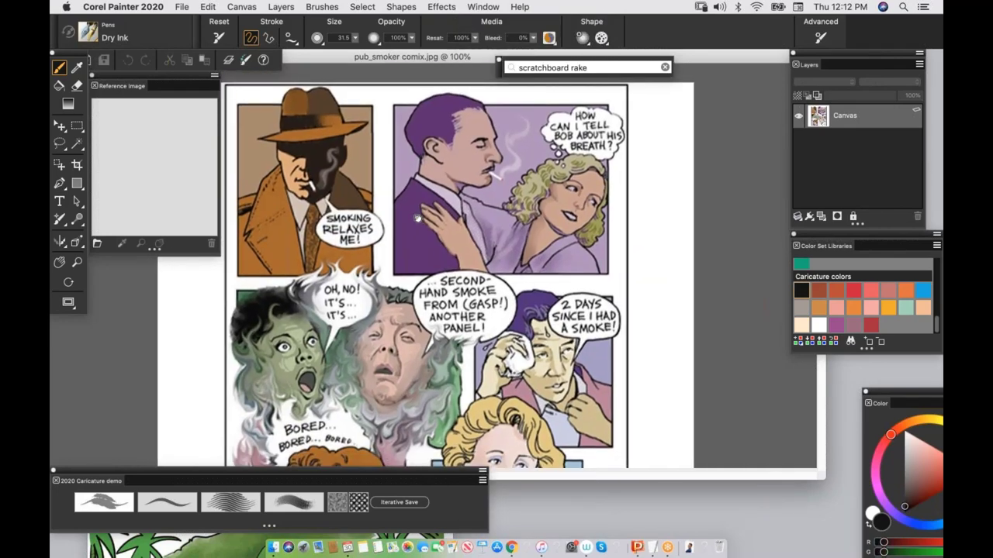
left_click_drag(418, 218, 445, 76)
left_click_drag(515, 219, 534, 187)
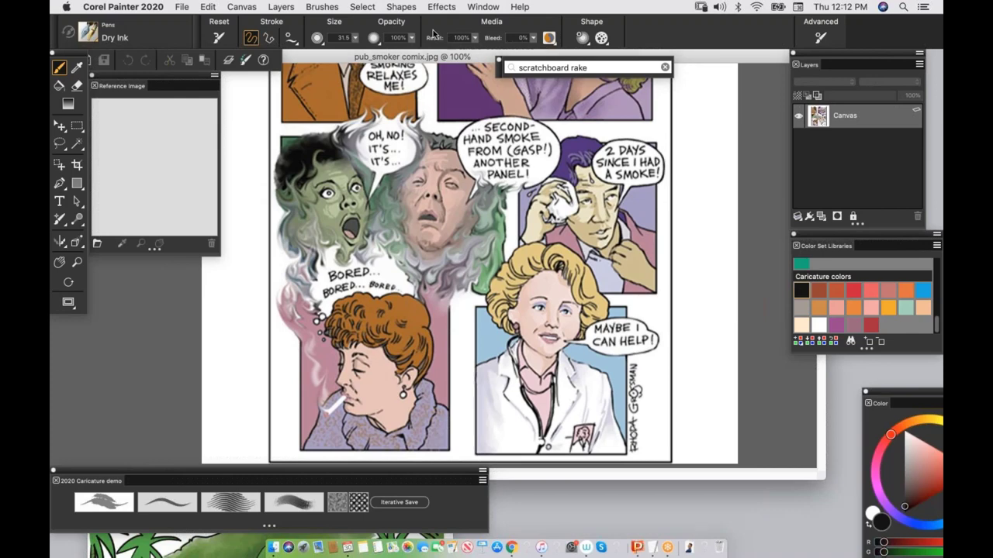
key("super+w")
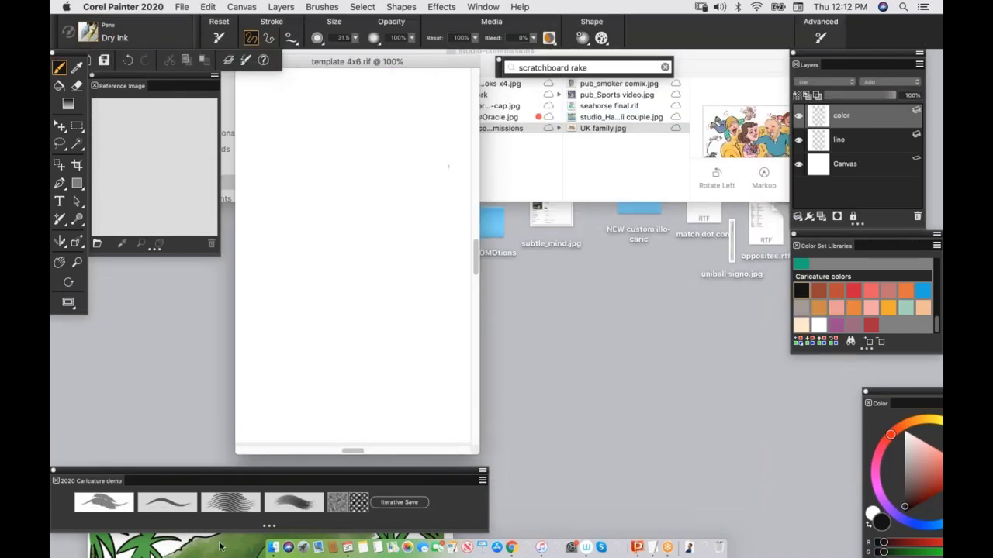
Step: Bring studio_Hawaii couple.jpg into view and enlarge its window to show the whole underwater illustration
left_click(220, 546)
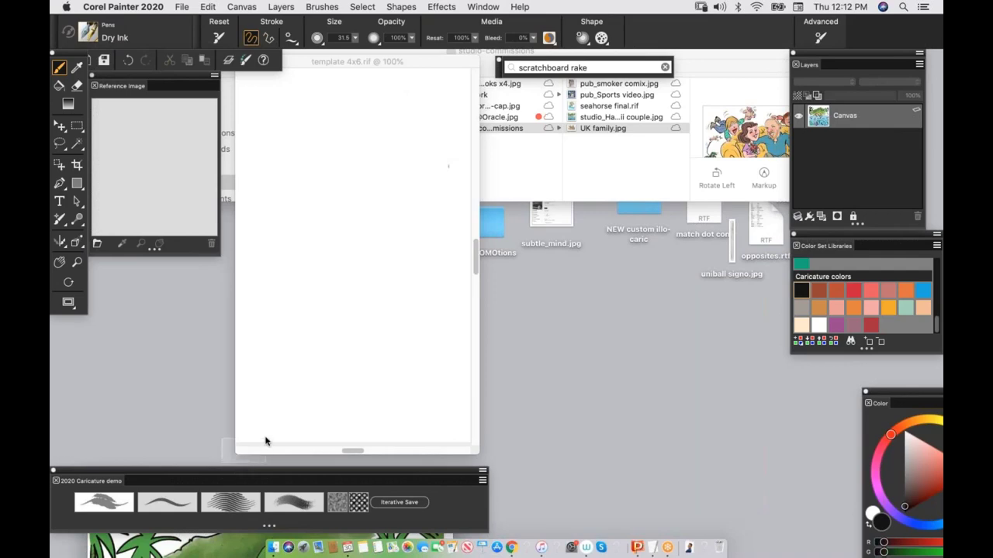
key("super+Tab")
mouse_move(187, 480)
left_mouse_down()
mouse_move(269, 364)
mouse_move(343, 204)
mouse_move(352, 45)
left_mouse_up()
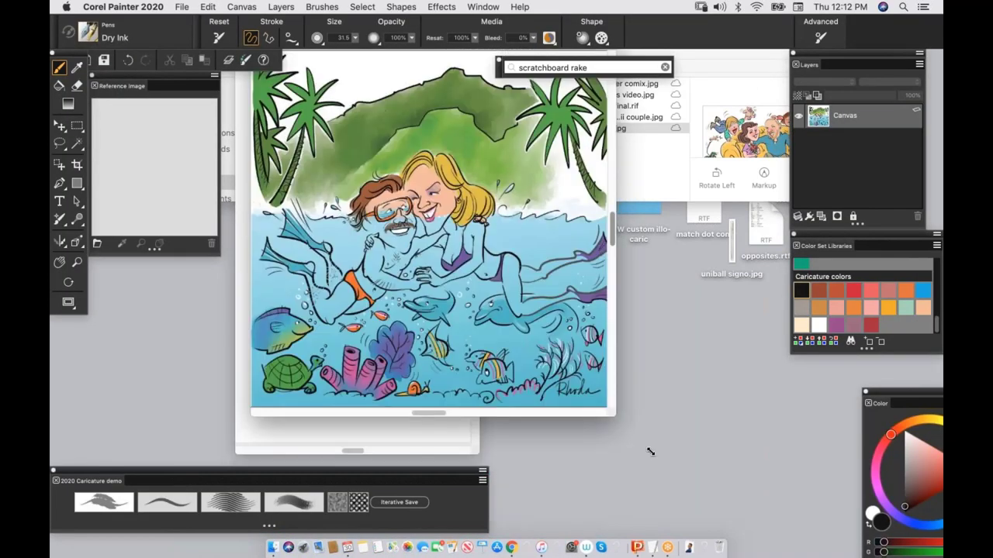
left_click_drag(650, 453, 691, 492)
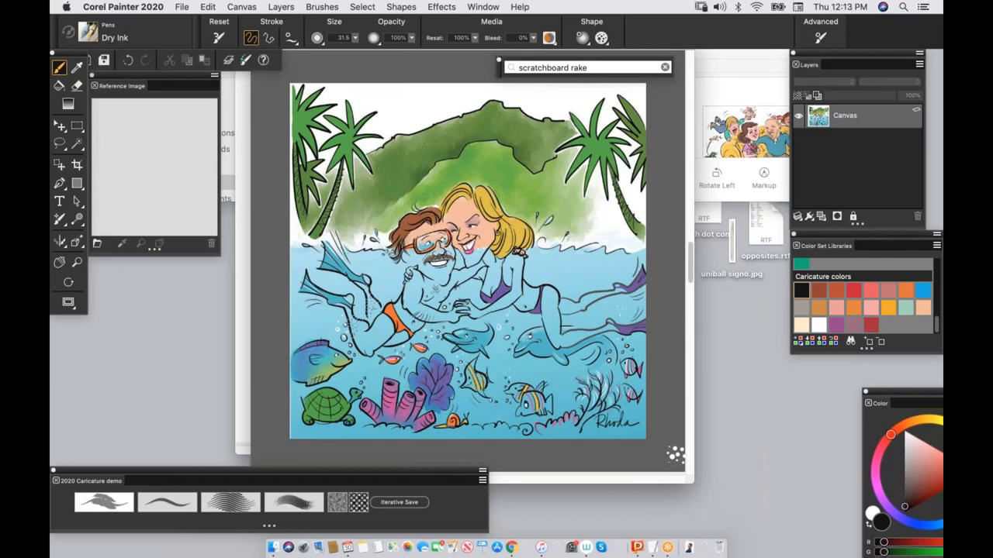
Step: Close the Hawaii couple illustration without saving, and enlarge the blank template 4x6.rif window with the page zoomed to fit
left_click(181, 7)
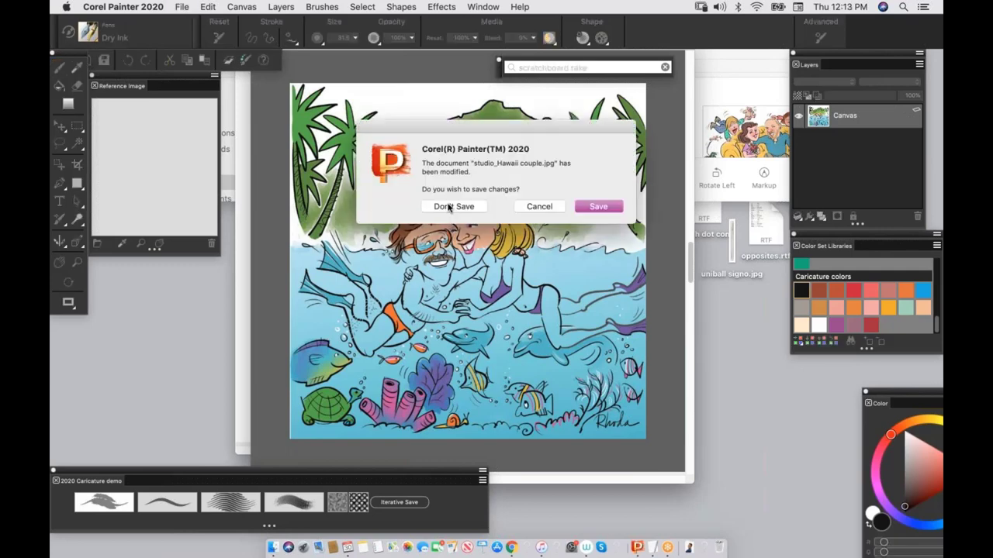
left_click(455, 206)
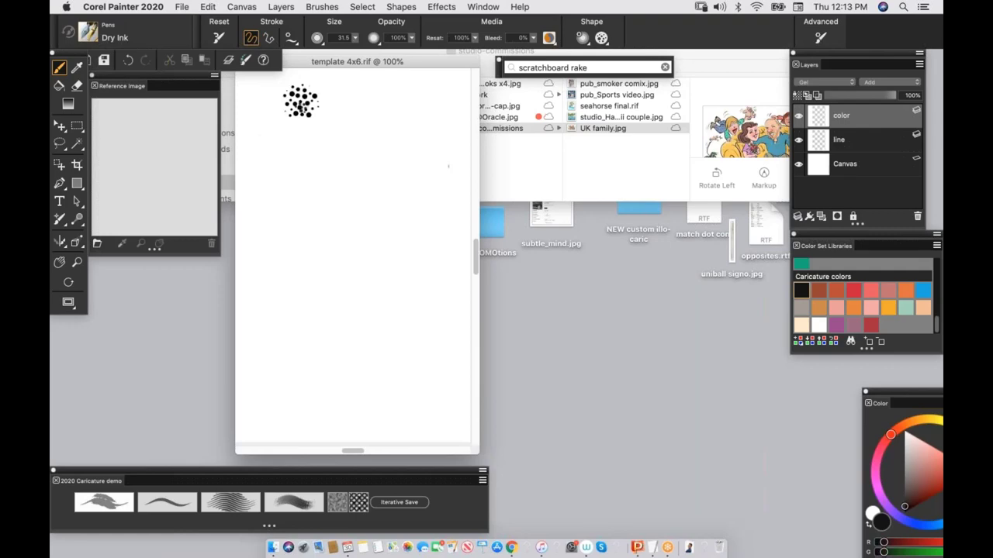
left_click_drag(476, 452, 888, 537)
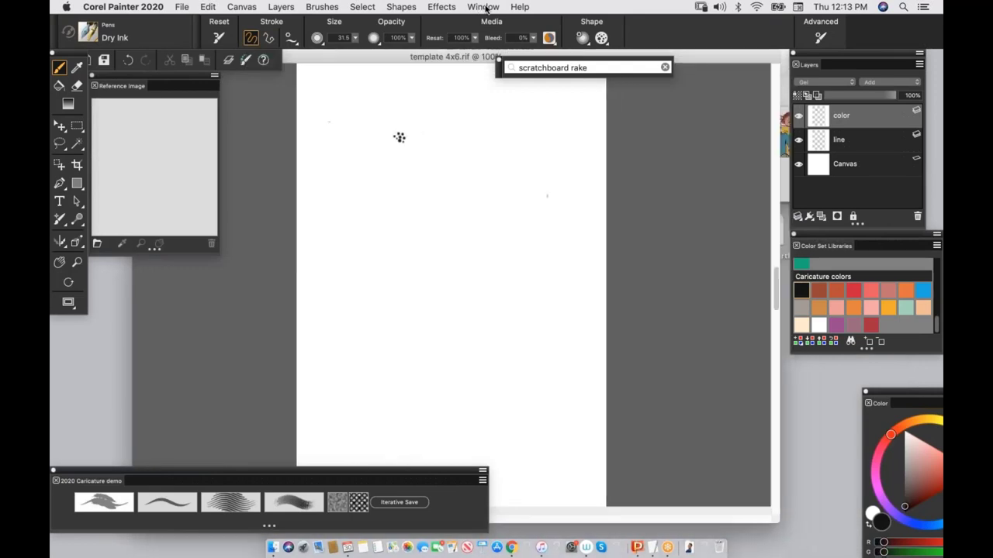
left_click(483, 7)
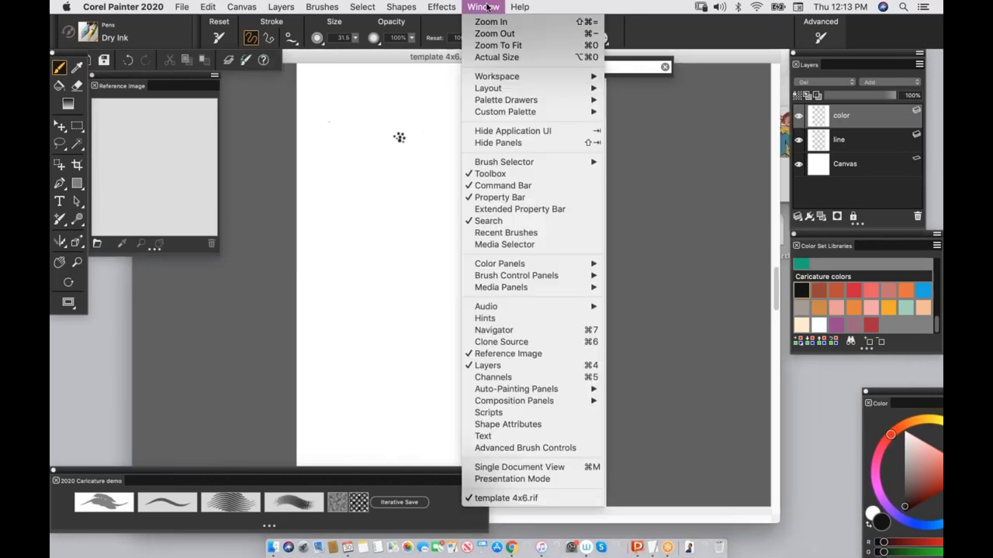
left_click(494, 45)
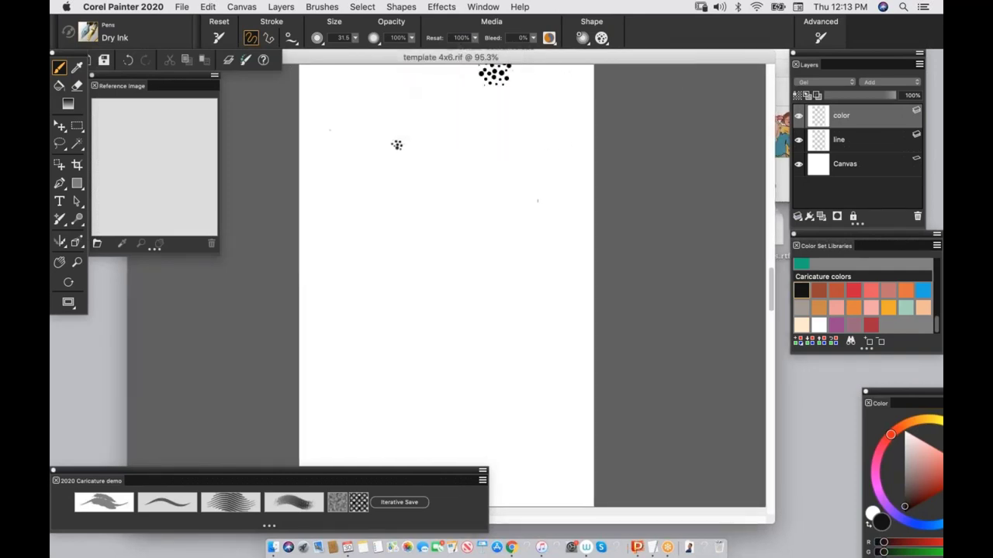
Step: Test the Dry Ink pen with winding black strokes of varying pressure on the color layer, and undo them
double_click(852, 145)
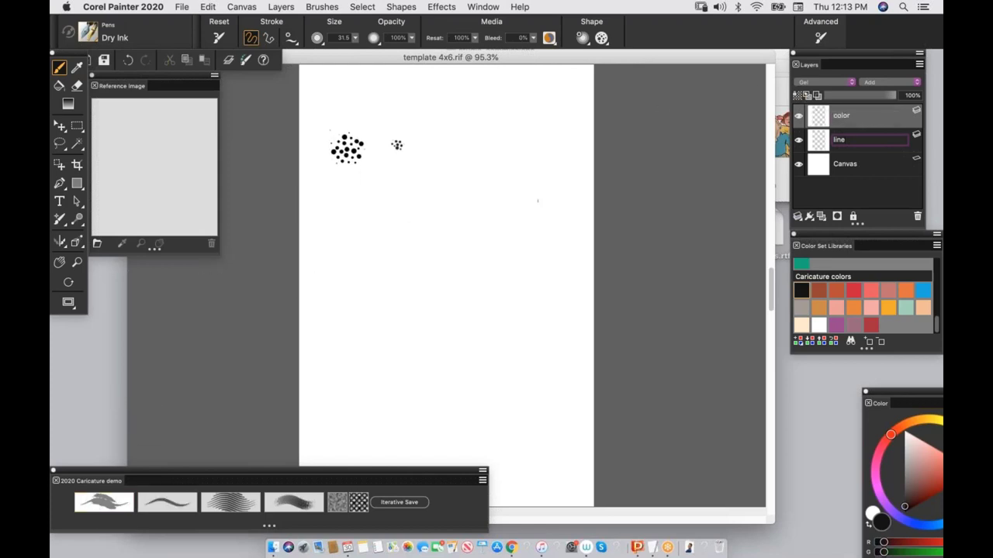
mouse_move(337, 150)
left_mouse_down()
mouse_move(422, 241)
mouse_move(484, 350)
mouse_move(522, 361)
left_mouse_up()
mouse_move(363, 138)
left_mouse_down()
mouse_move(366, 126)
mouse_move(435, 247)
mouse_move(497, 398)
mouse_move(514, 393)
left_mouse_up()
key("super+z")
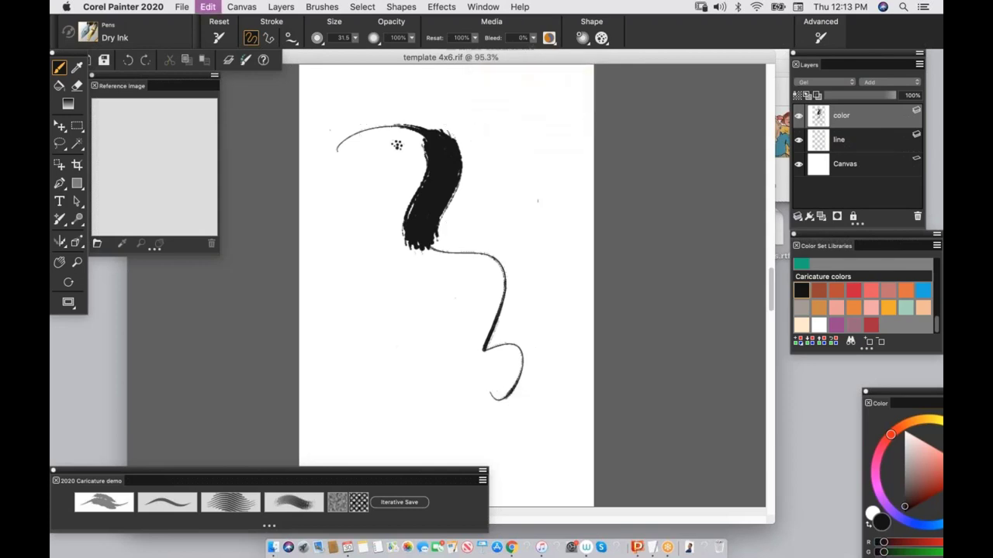
key("super+z")
left_click(450, 190)
key("super+z")
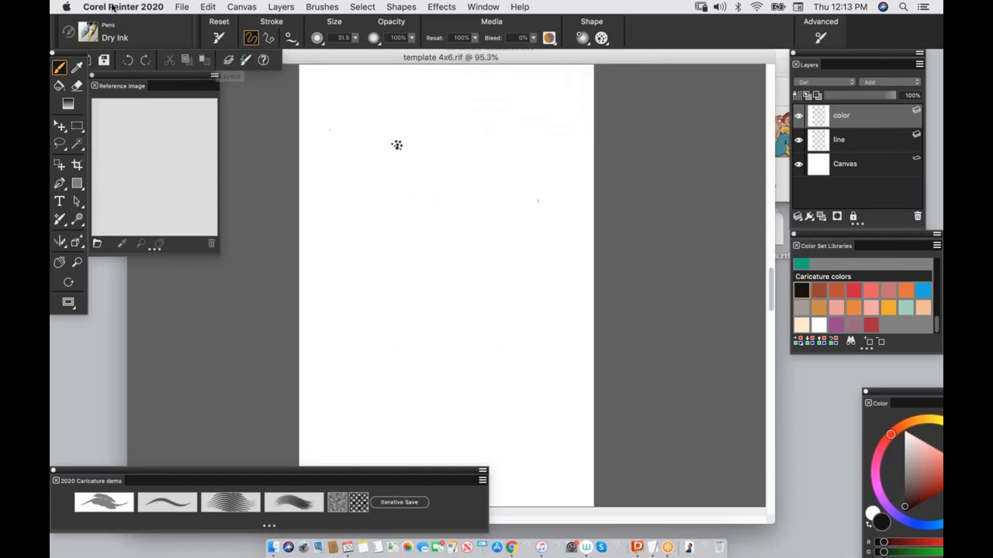
Step: Calibrate Brush Tracking by making two wavy sample strokes in the scratchpad, and accept the adjusted pressure and velocity settings
left_click(118, 7)
mouse_move(124, 43)
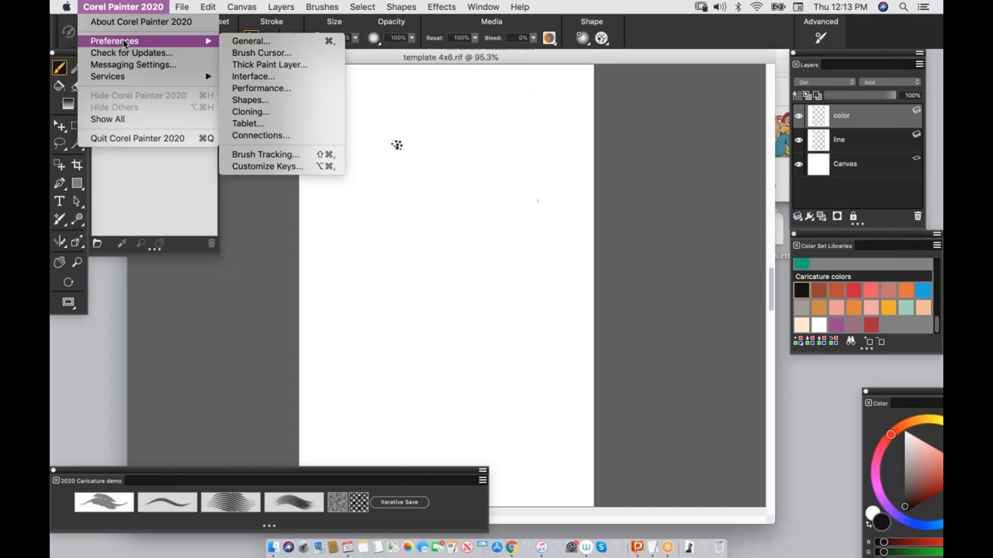
left_click(276, 156)
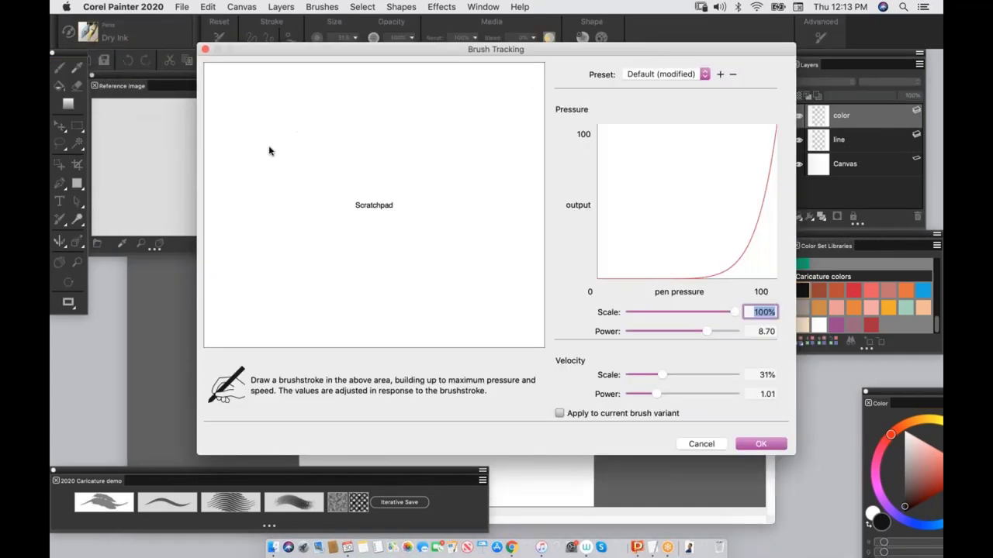
mouse_move(262, 152)
left_mouse_down()
mouse_move(305, 124)
mouse_move(350, 129)
mouse_move(323, 190)
mouse_move(445, 206)
mouse_move(451, 275)
left_mouse_up()
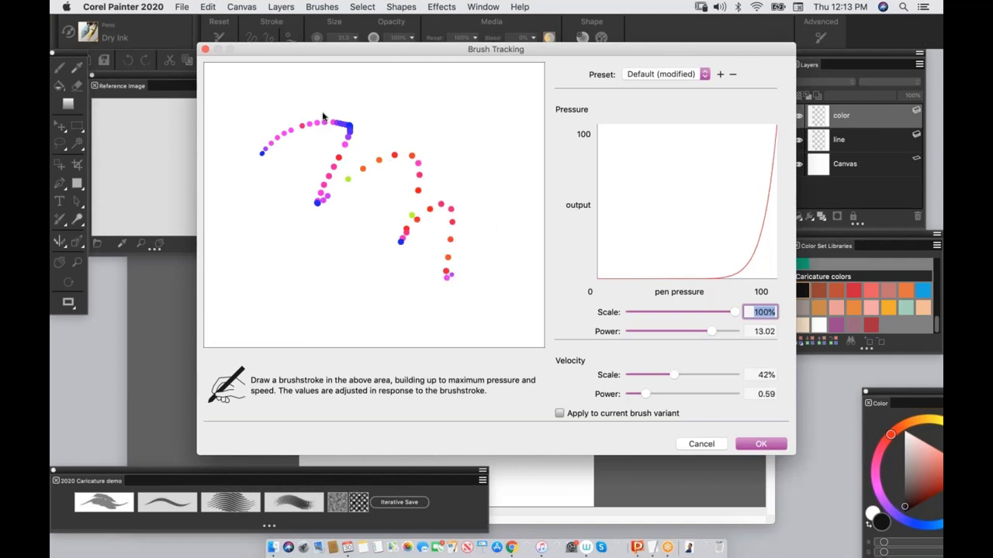
mouse_move(265, 153)
left_mouse_down()
mouse_move(282, 129)
mouse_move(468, 264)
left_mouse_up()
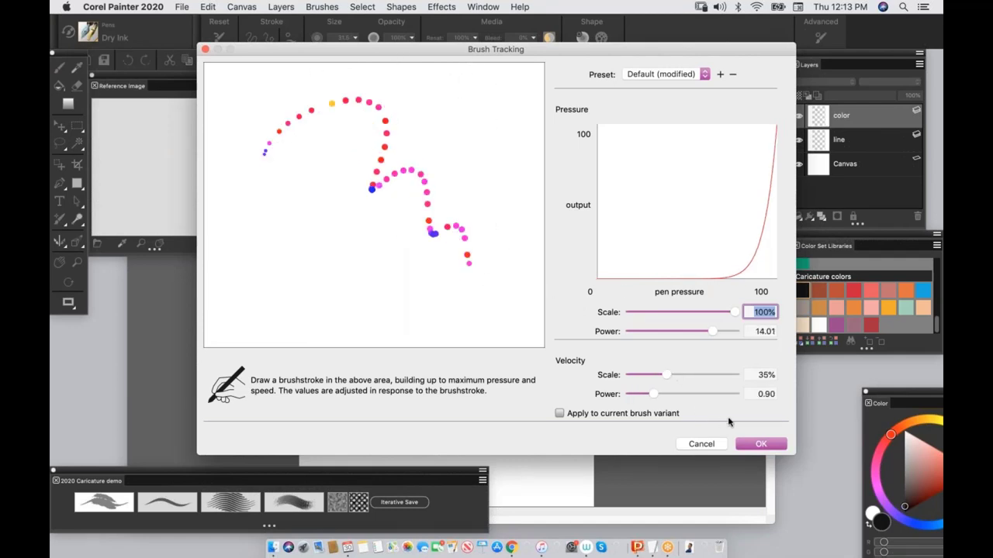
left_click(759, 446)
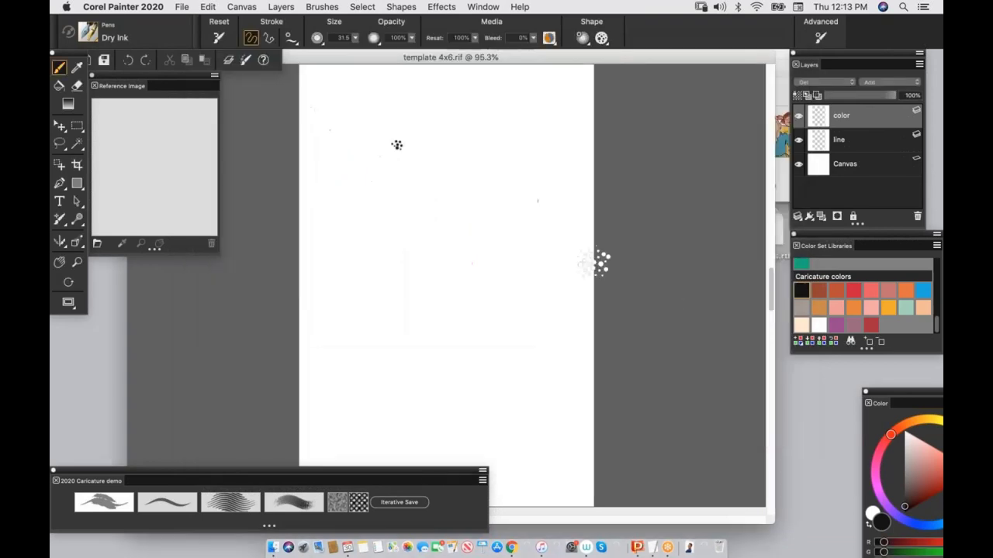
Step: Try the recalibrated Dry Ink pen with three long thick-and-thin strokes down the page, and undo all three
mouse_move(366, 116)
left_mouse_down()
mouse_move(398, 121)
mouse_move(493, 364)
mouse_move(491, 388)
left_mouse_up()
mouse_move(350, 100)
left_mouse_down()
mouse_move(532, 271)
mouse_move(501, 380)
left_mouse_up()
mouse_move(334, 170)
left_mouse_down()
mouse_move(405, 363)
mouse_move(504, 426)
left_mouse_up()
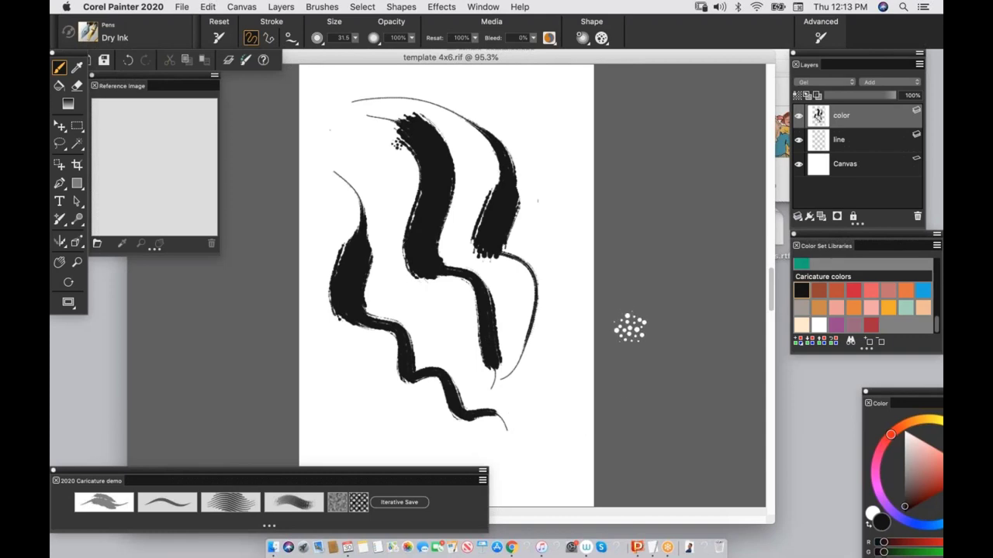
key("super+z")
key("super+z")
key("super+z")
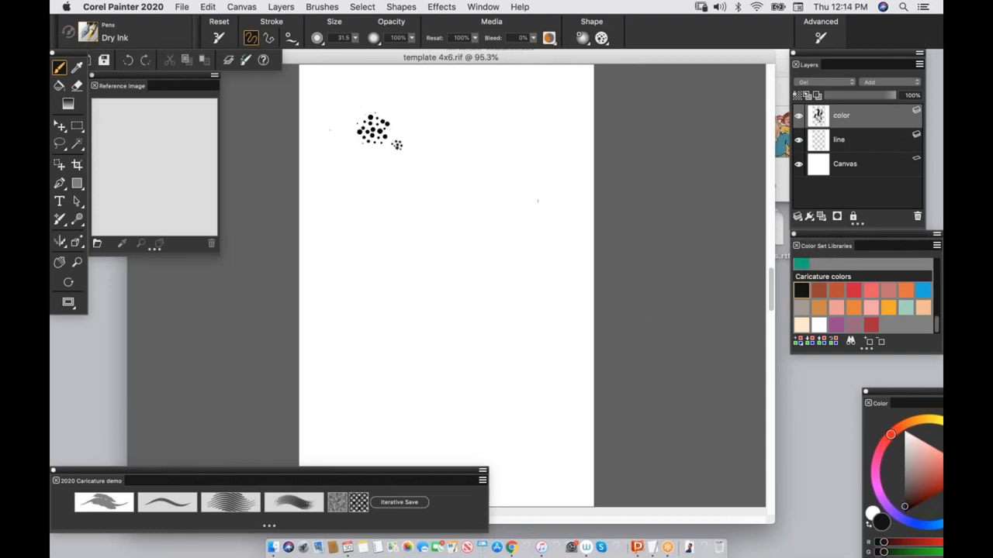
Step: Paint several wavy thick-and-thin black strokes down the template page, and clear everything from the color layer
mouse_move(349, 127)
left_mouse_down()
mouse_move(454, 252)
mouse_move(485, 375)
mouse_move(391, 186)
left_mouse_up()
mouse_move(382, 273)
left_mouse_down()
mouse_move(438, 314)
mouse_move(481, 386)
left_mouse_up()
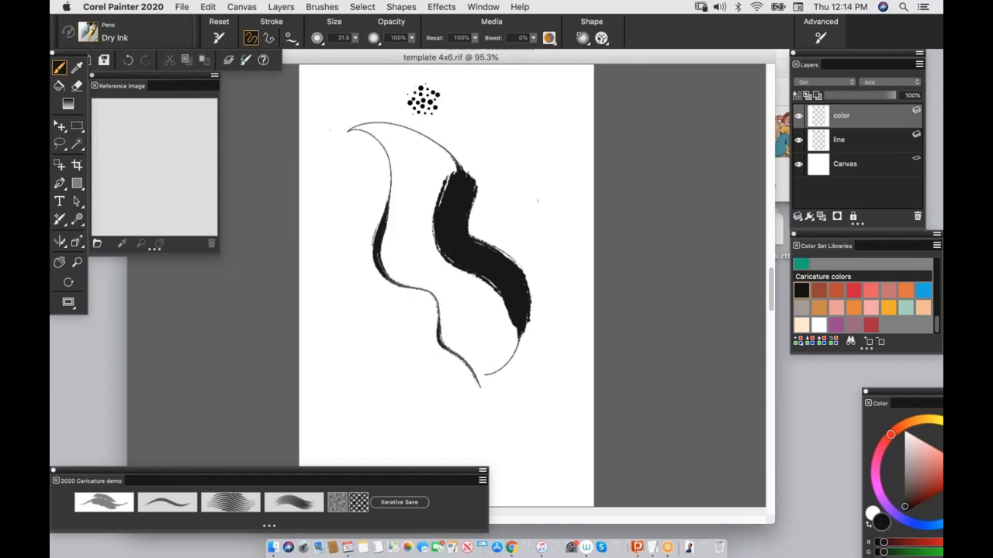
mouse_move(428, 99)
left_mouse_down()
mouse_move(508, 205)
mouse_move(535, 346)
left_mouse_up()
mouse_move(339, 199)
left_mouse_down()
mouse_move(385, 338)
mouse_move(516, 430)
left_mouse_up()
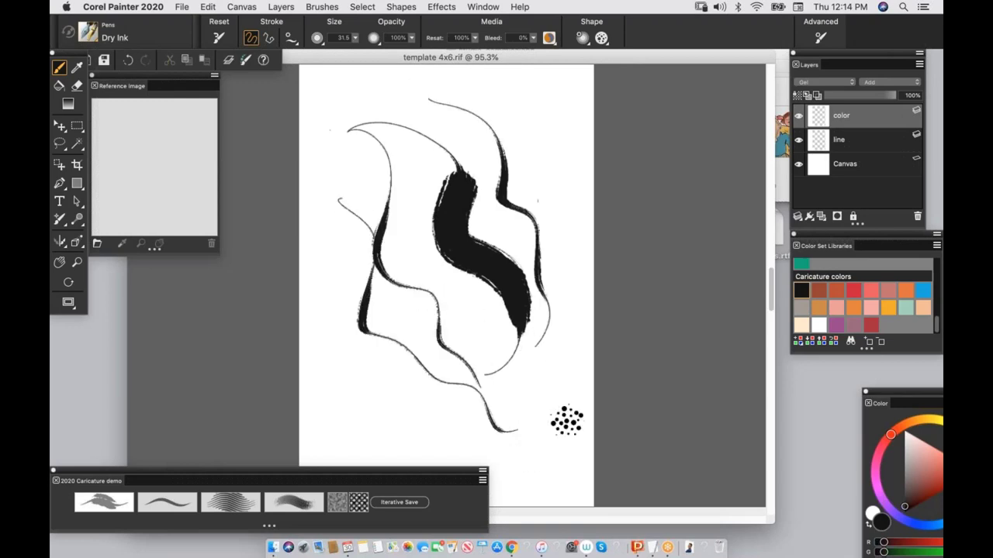
key("super+a")
key("BackSpace")
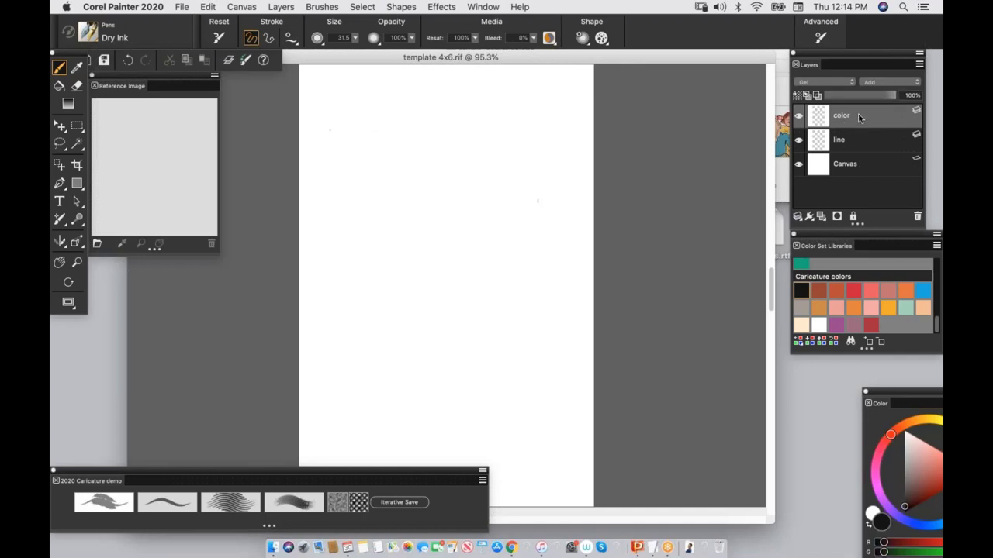
Step: Draw a rough oval head outline with simple inner facial marks in black Dry Ink on the line layer
left_click(853, 143)
mouse_move(421, 120)
left_mouse_down()
mouse_move(364, 197)
mouse_move(399, 259)
left_mouse_up()
mouse_move(454, 163)
left_mouse_down()
mouse_move(432, 208)
mouse_move(447, 208)
mouse_move(458, 240)
mouse_move(449, 249)
left_mouse_up()
left_click(485, 191)
mouse_move(421, 248)
left_mouse_down()
mouse_move(470, 265)
mouse_move(504, 235)
left_mouse_up()
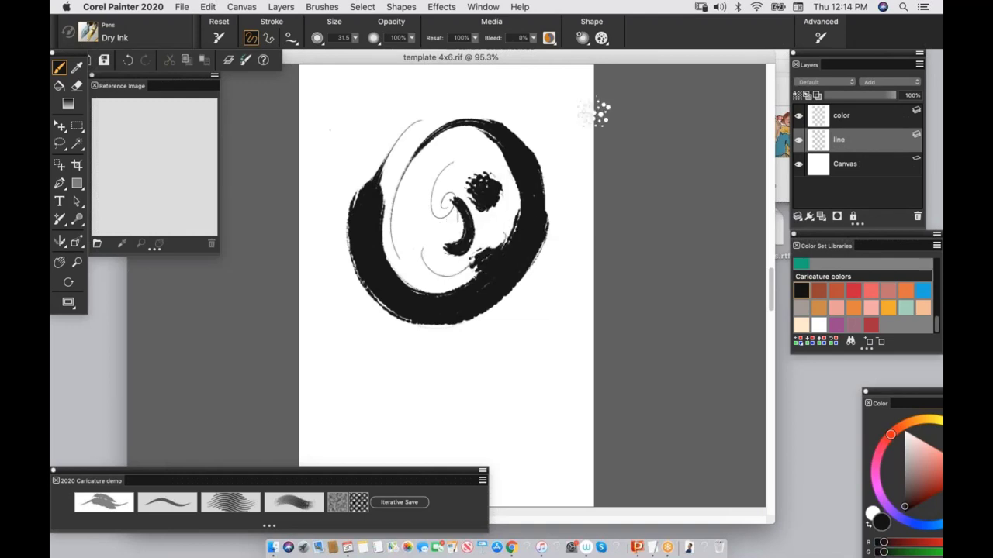
Step: Paint light salmon pink over the head on the color layer, keeping that layer's composite method set to Gel
left_click(857, 117)
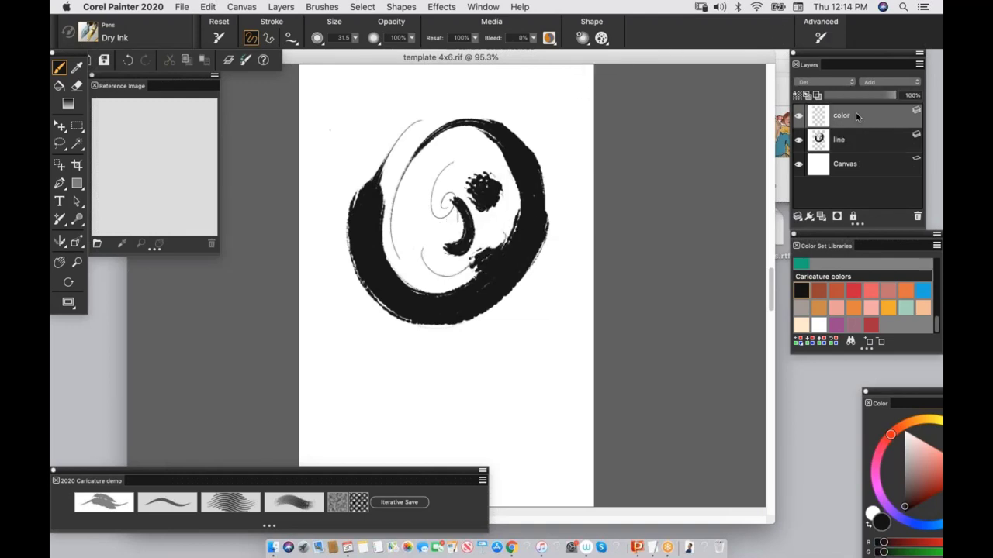
left_click(817, 83)
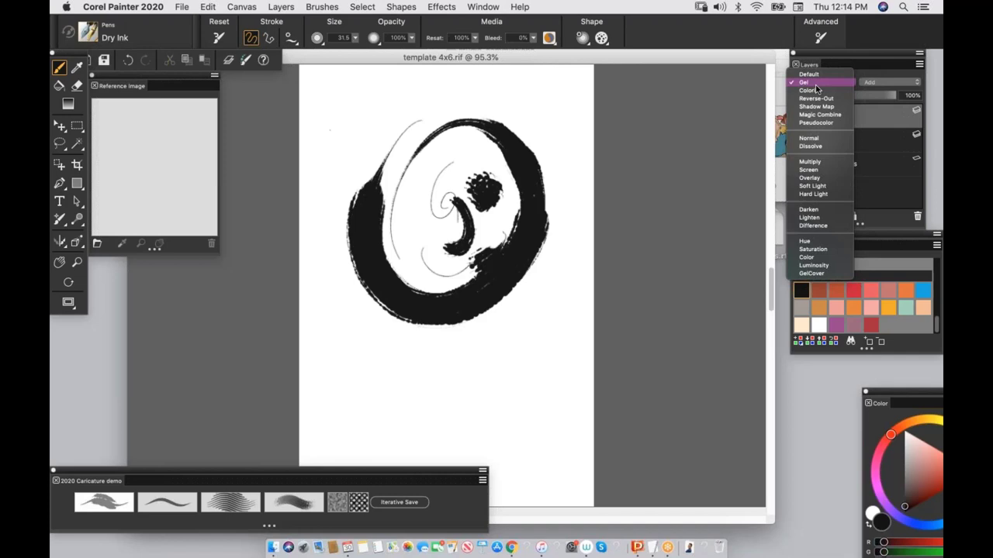
left_click(822, 82)
left_click(834, 320)
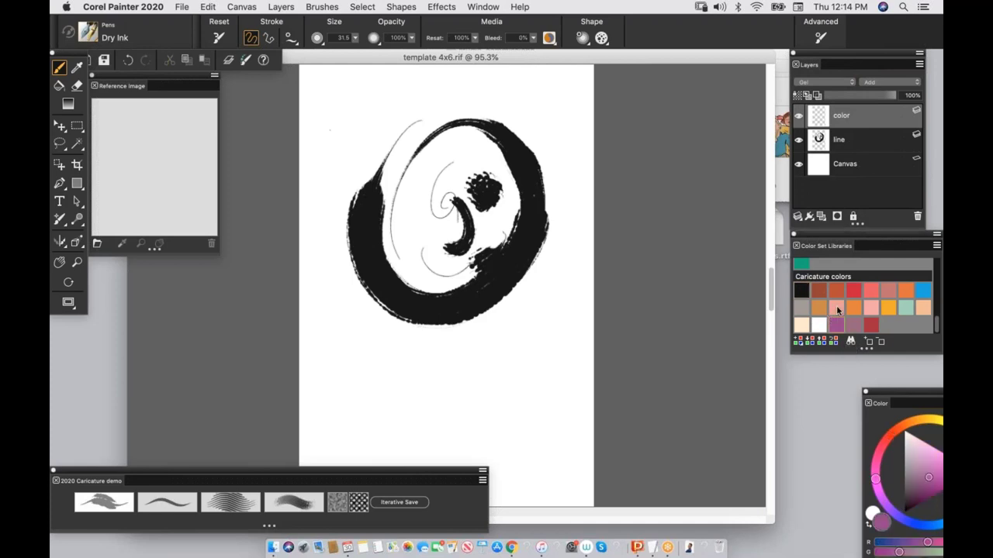
left_click(832, 302)
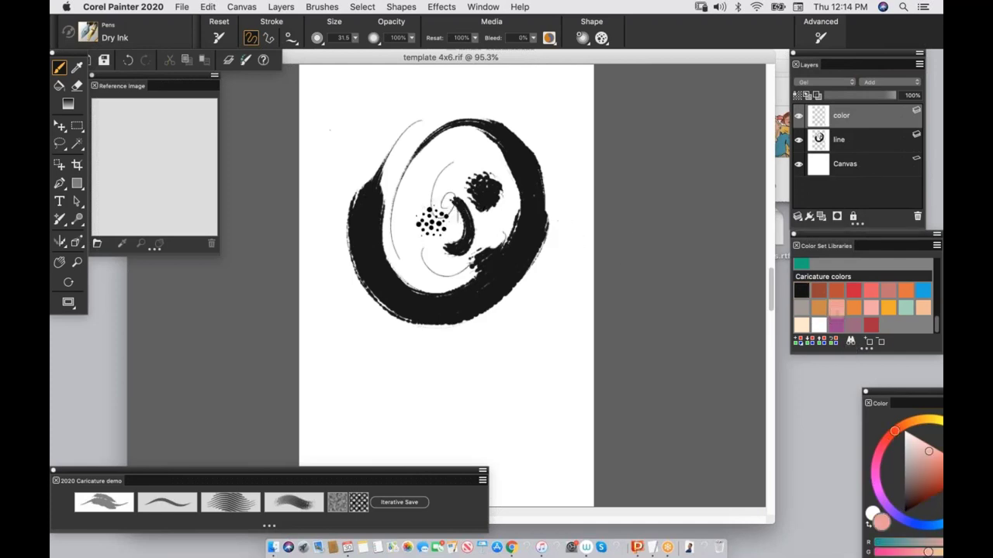
mouse_move(475, 142)
left_mouse_down()
mouse_move(403, 267)
mouse_move(438, 128)
mouse_move(504, 232)
mouse_move(484, 314)
left_mouse_up()
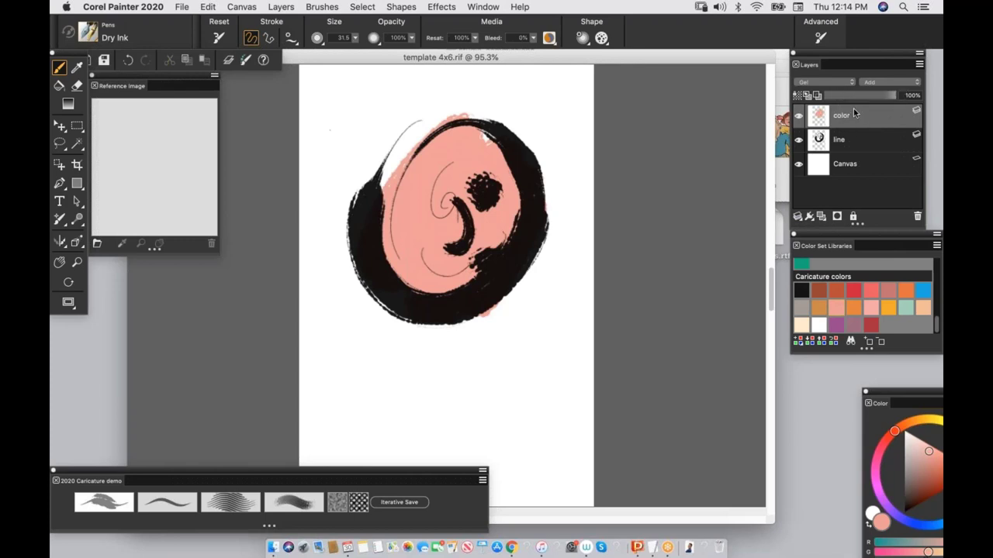
Step: Switch the color layer's composite method to Default and back to Gel to compare how the pink covers the line work
left_click(821, 81)
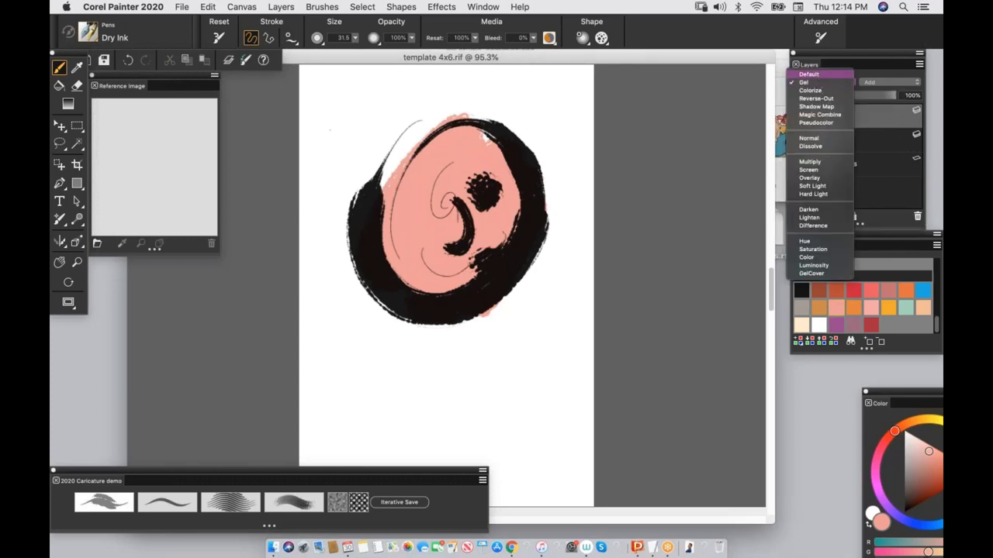
left_click(809, 73)
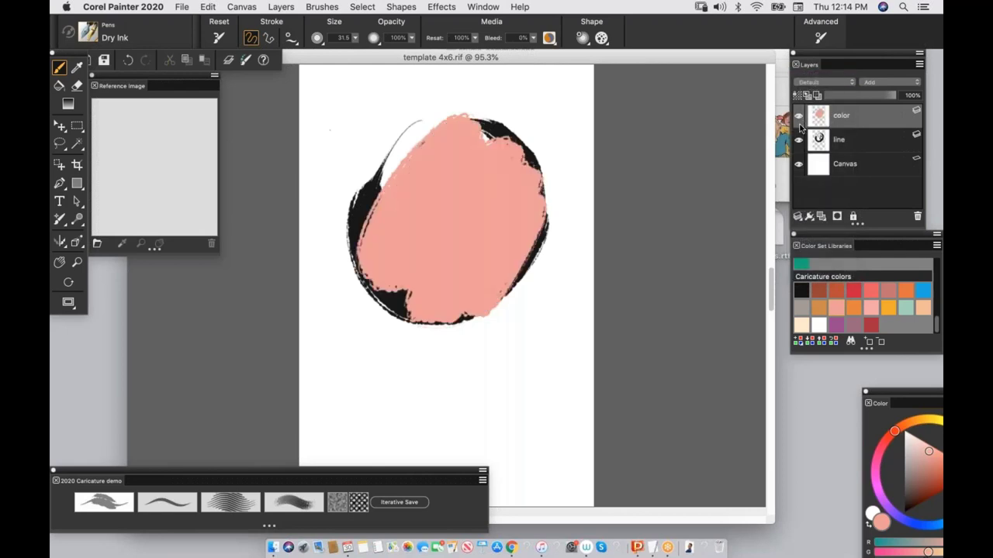
left_click(813, 82)
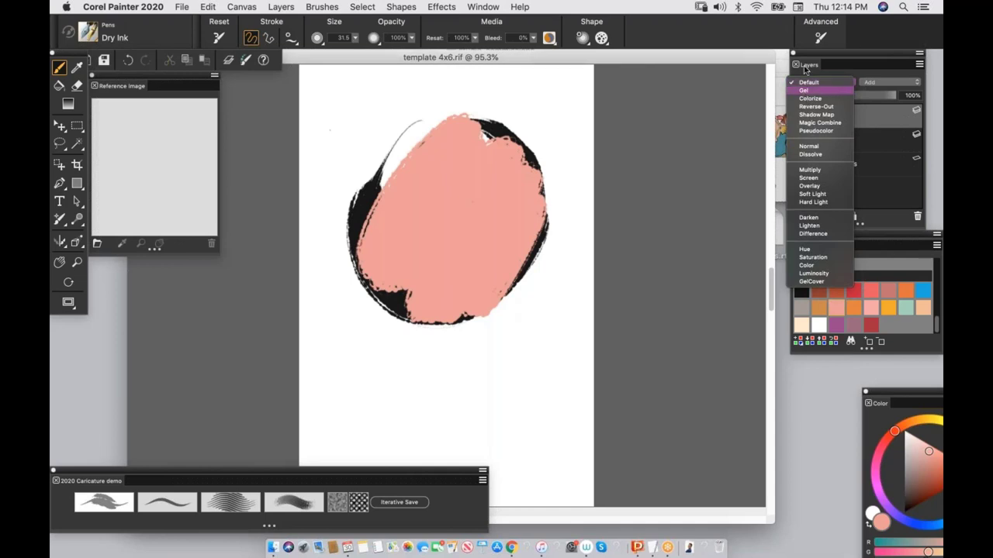
left_click(806, 90)
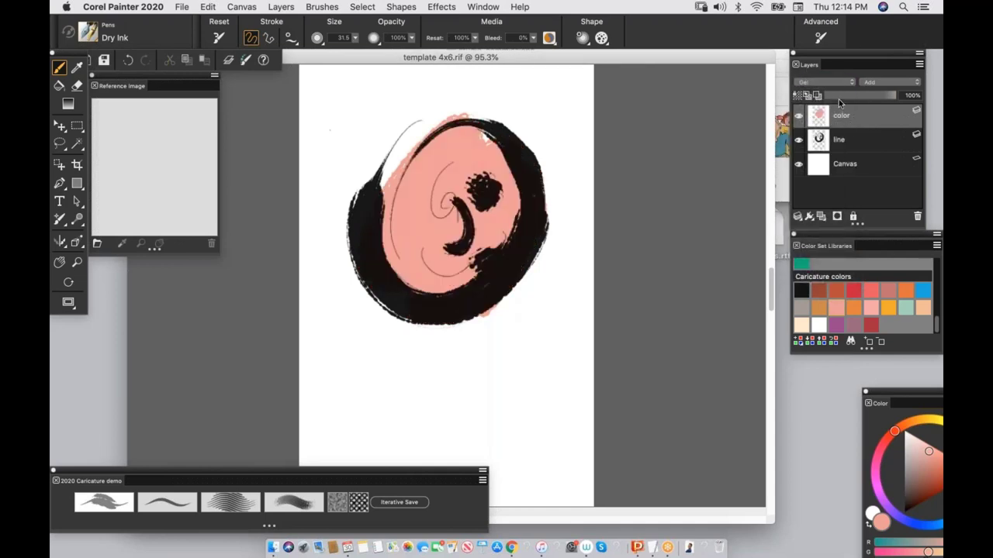
Step: Delete the entire contents of both the color layer and the line layer
key("super+a")
key("BackSpace")
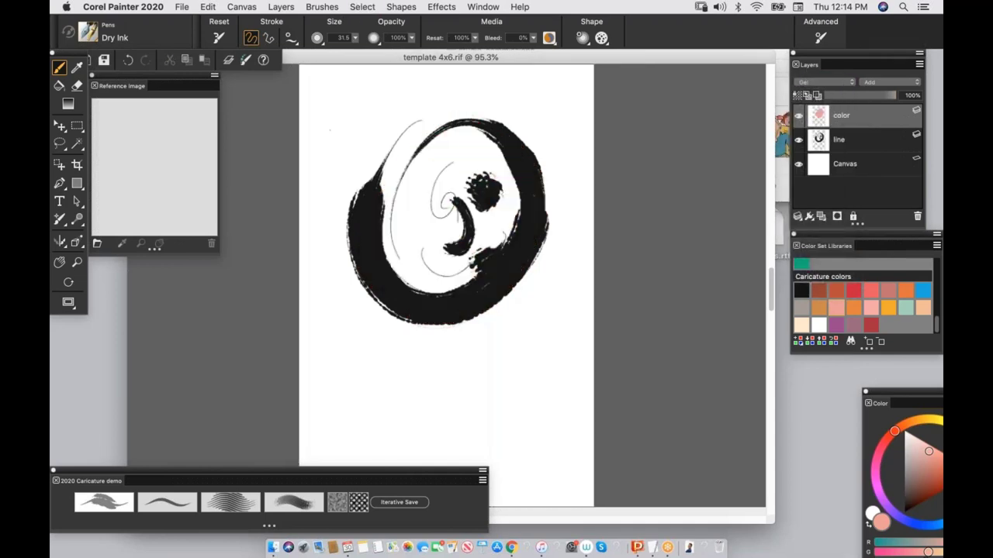
left_click(853, 145)
key("super+a")
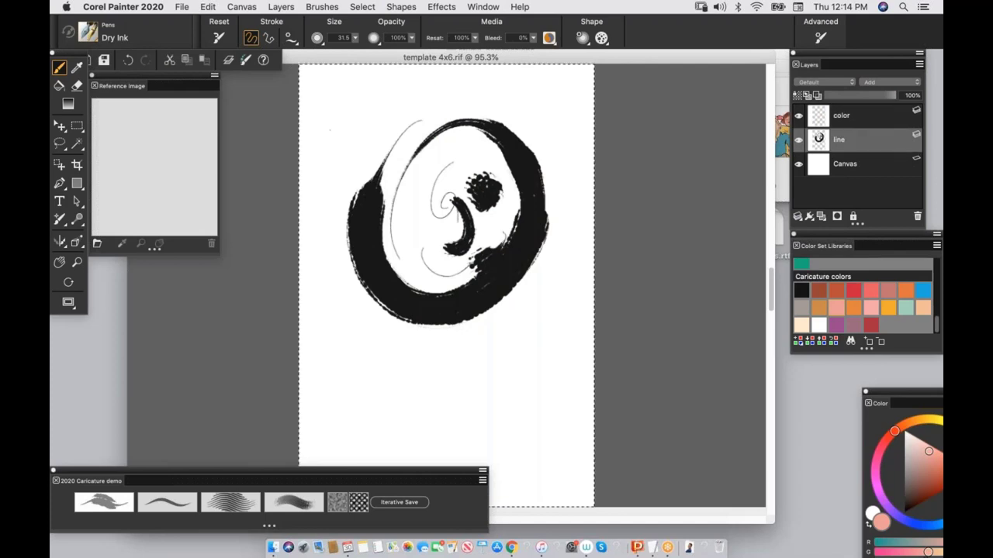
key("BackSpace")
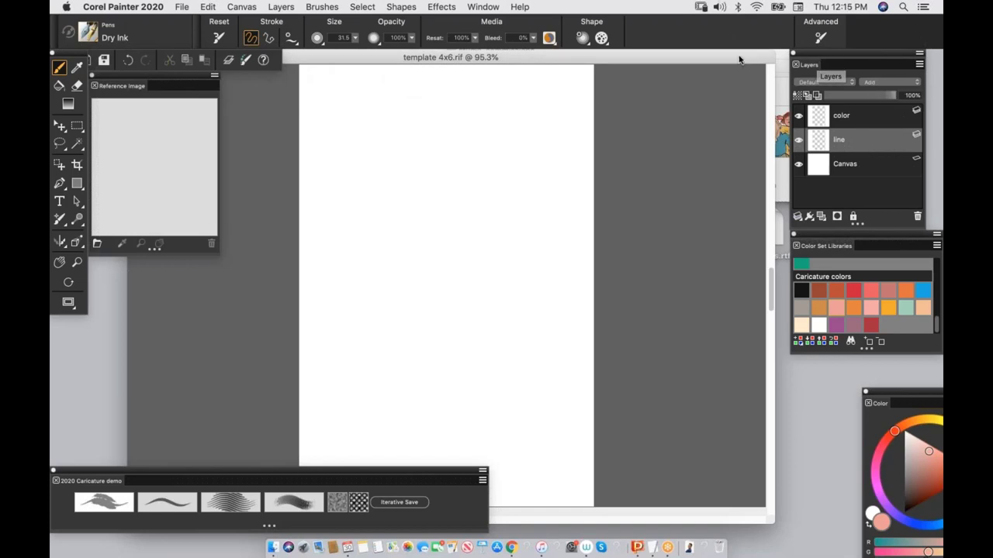
Step: Shift the template window slightly and review the available workspace layouts without choosing one
mouse_move(739, 60)
left_mouse_down()
mouse_move(757, 61)
mouse_move(753, 52)
left_mouse_up()
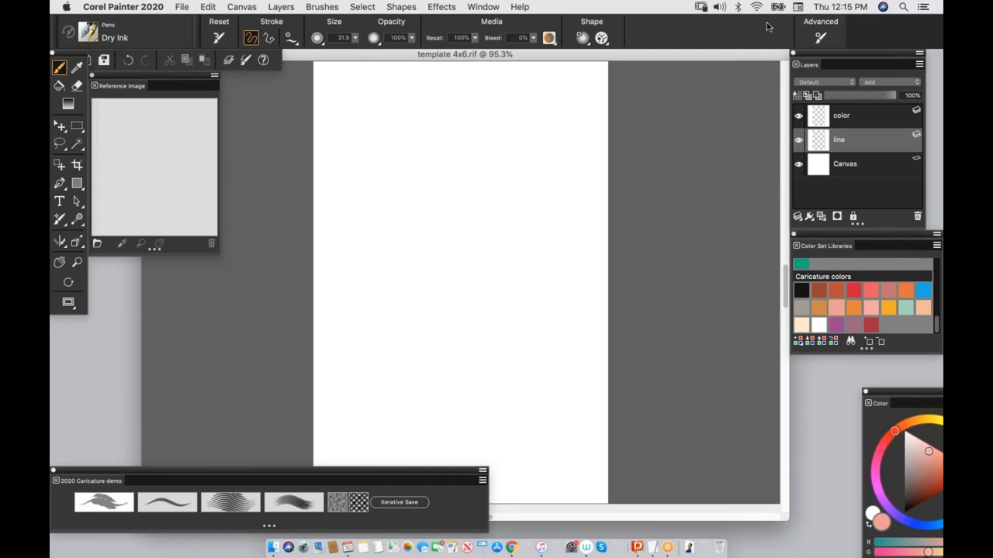
left_click(483, 7)
mouse_move(491, 79)
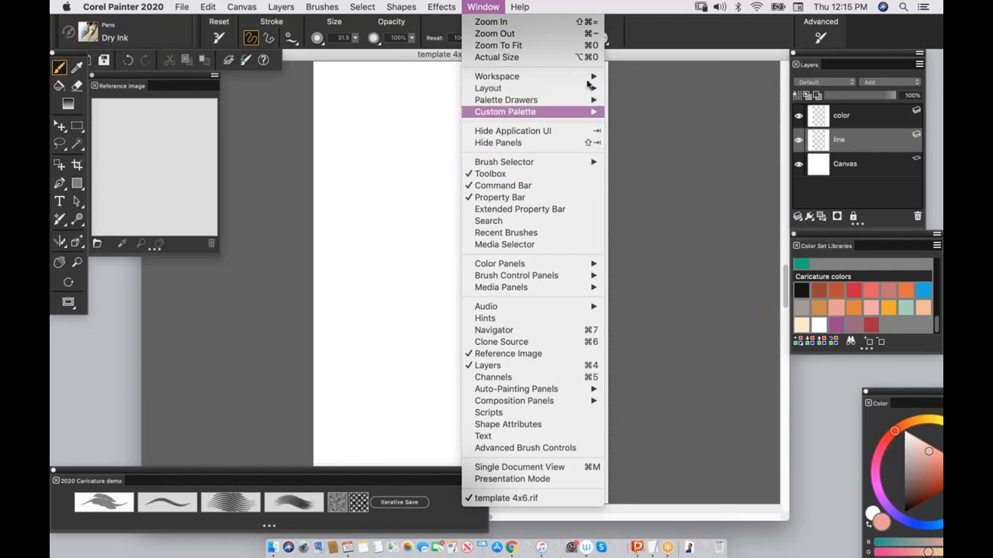
mouse_move(561, 91)
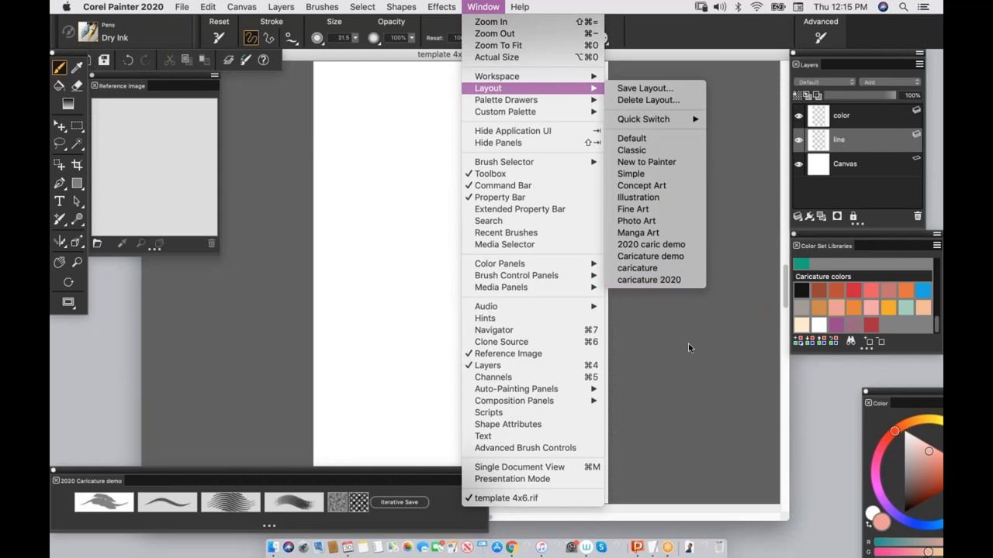
left_click(679, 325)
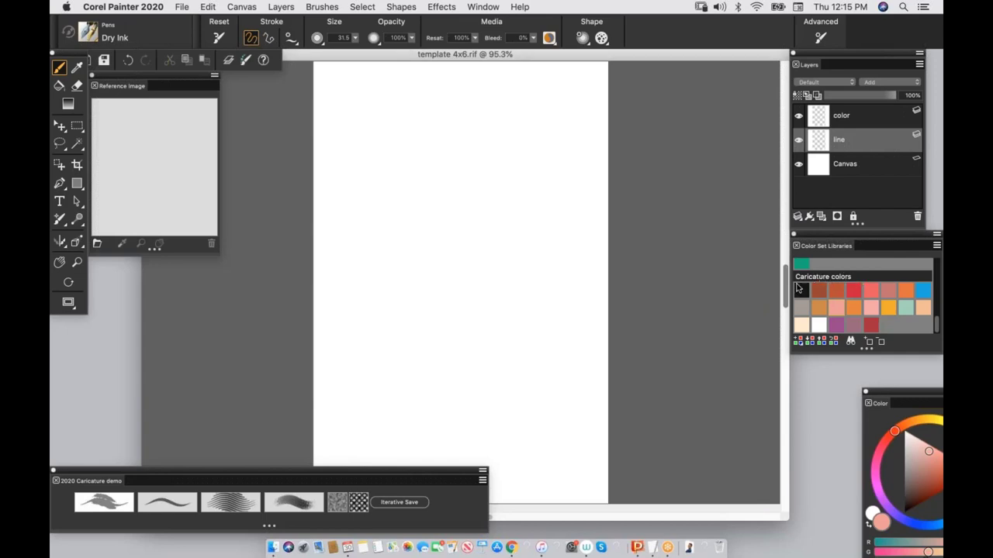
Step: Review the Caricature colors swatches and show the 2020 Caricature demo palette over the canvas before returning it to its place
scroll(935, 310, "up", 3)
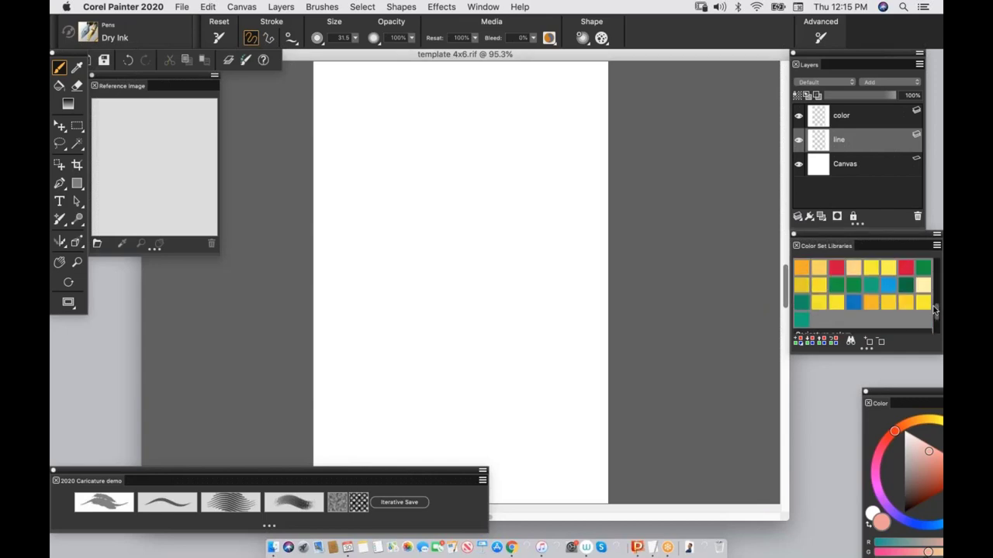
mouse_move(935, 311)
left_mouse_down()
mouse_move(931, 254)
mouse_move(934, 330)
left_mouse_up()
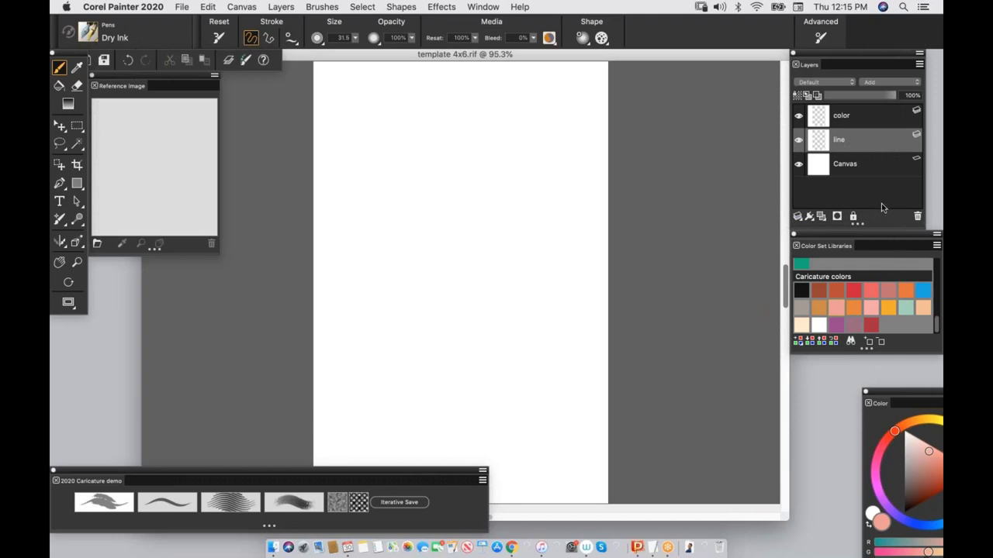
left_click(90, 32)
mouse_move(339, 114)
left_mouse_down()
mouse_move(346, 418)
mouse_move(334, 331)
mouse_move(349, 117)
left_mouse_up()
left_click(401, 61)
mouse_move(127, 470)
left_mouse_down()
mouse_move(295, 267)
mouse_move(324, 146)
left_mouse_up()
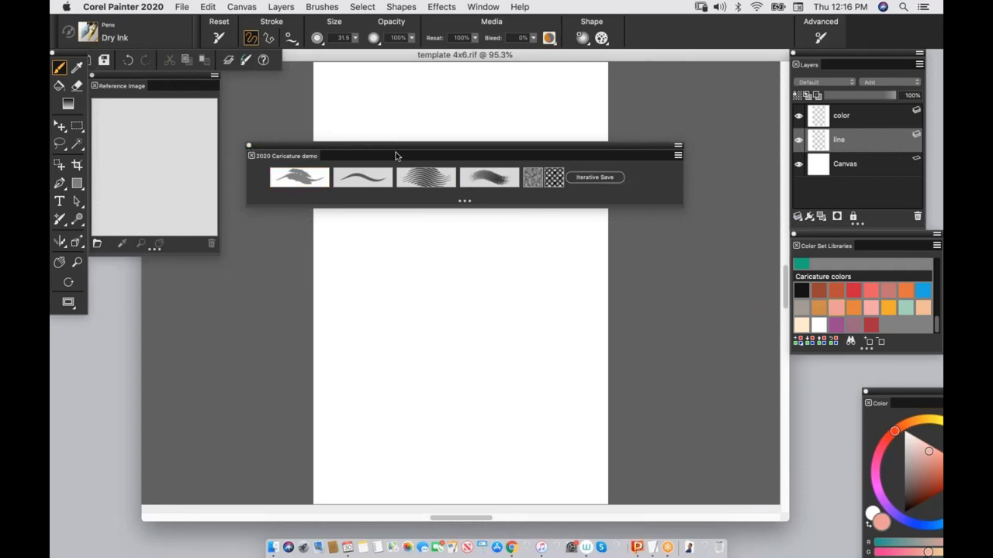
left_click_drag(395, 155, 147, 481)
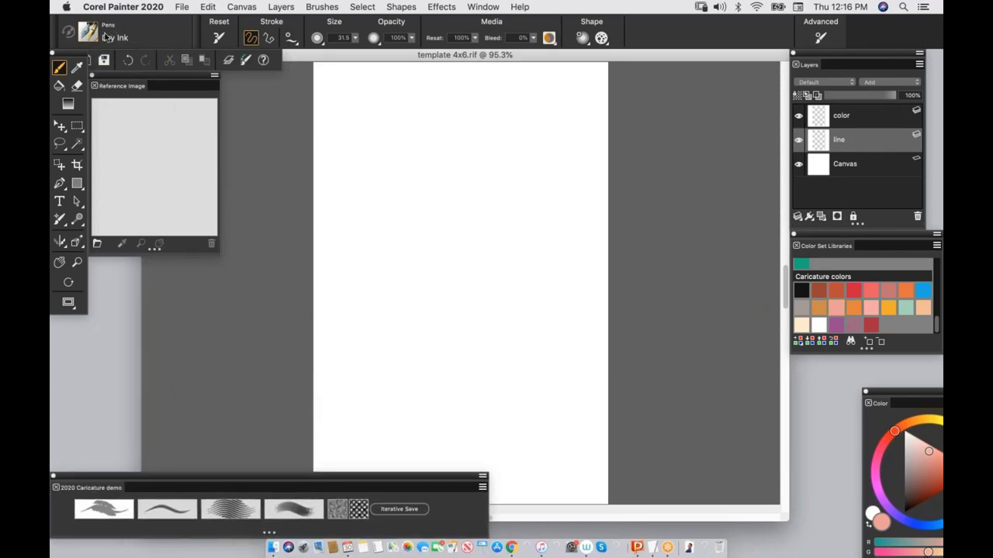
Step: Create a new custom palette from the Dry Ink brush, enlarge it, and add the Scratchboard Tool brush to it
left_click_drag(97, 40, 370, 153)
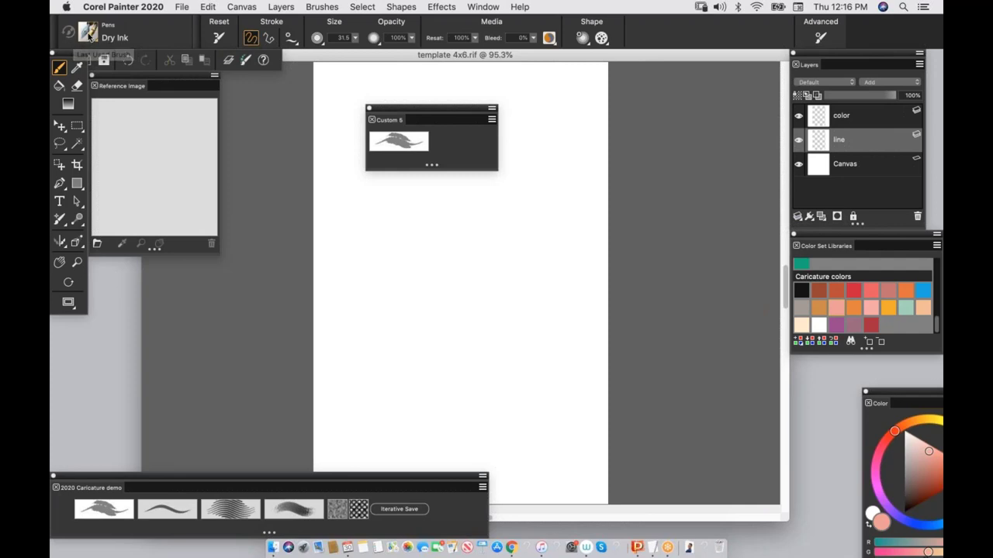
left_click(165, 511)
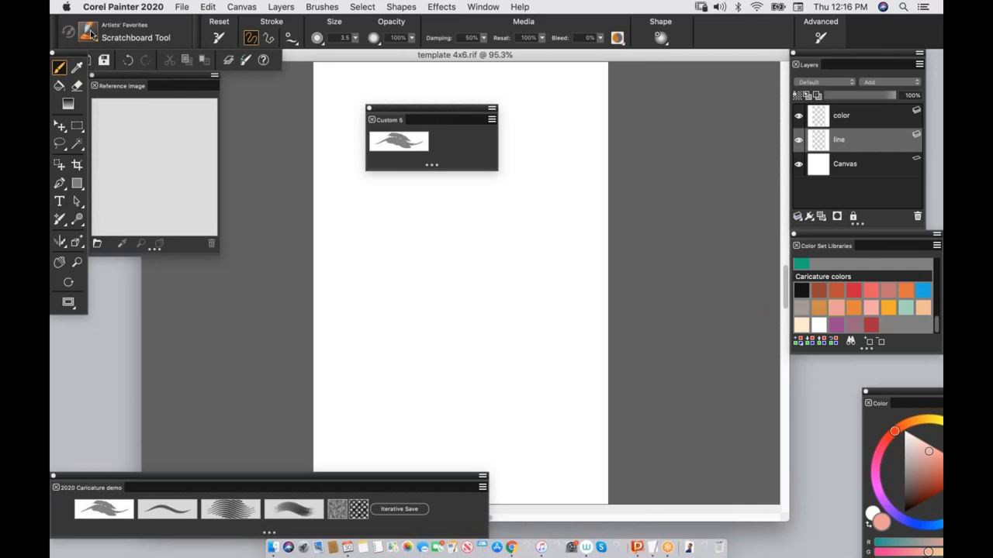
mouse_move(88, 34)
left_mouse_down()
mouse_move(411, 138)
mouse_move(481, 143)
mouse_move(440, 135)
mouse_move(449, 132)
left_mouse_up()
left_click_drag(494, 156, 641, 229)
mouse_move(560, 186)
left_mouse_down()
mouse_move(517, 233)
mouse_move(512, 359)
mouse_move(576, 192)
left_mouse_up()
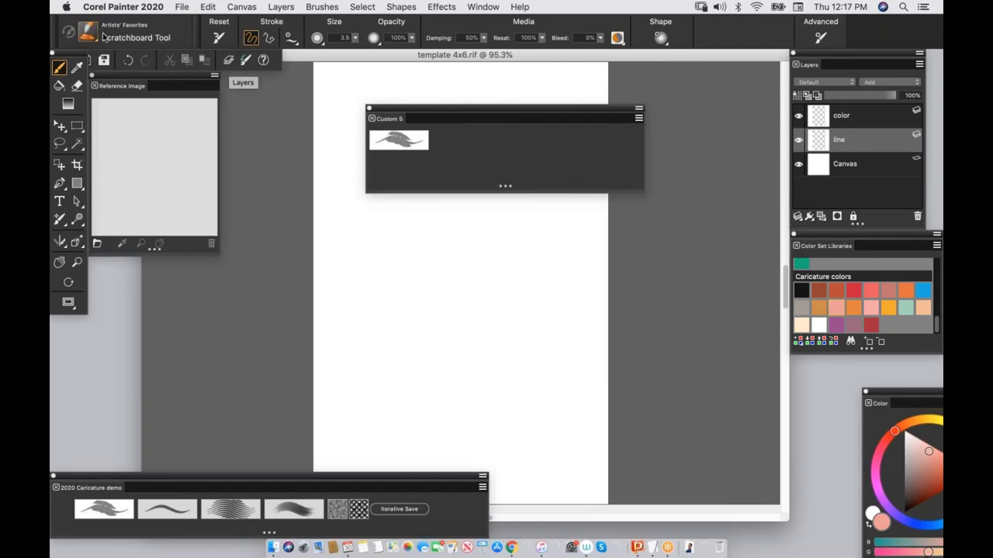
left_click_drag(89, 34, 394, 161)
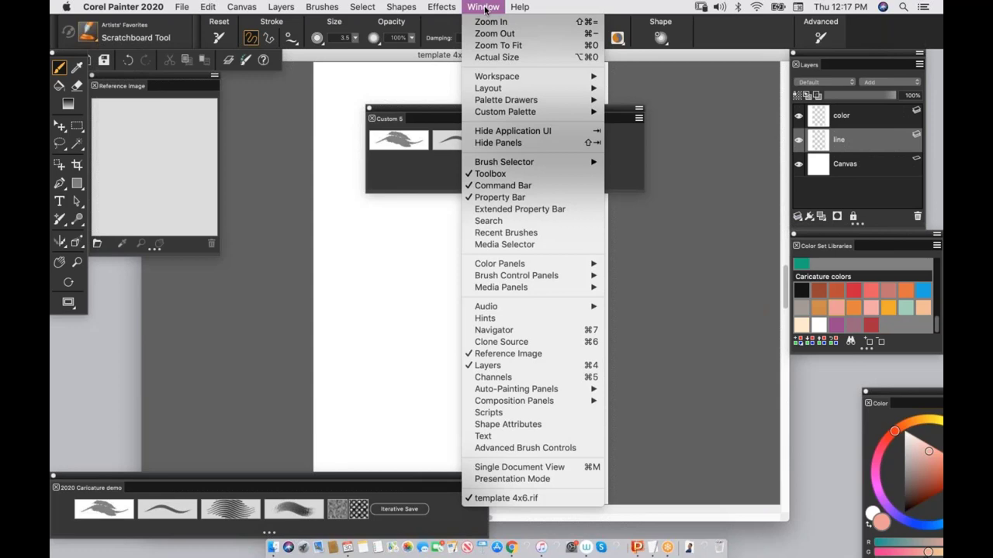
Step: Delete the Custom 5 palette with the Custom Palette Organizer
mouse_move(539, 115)
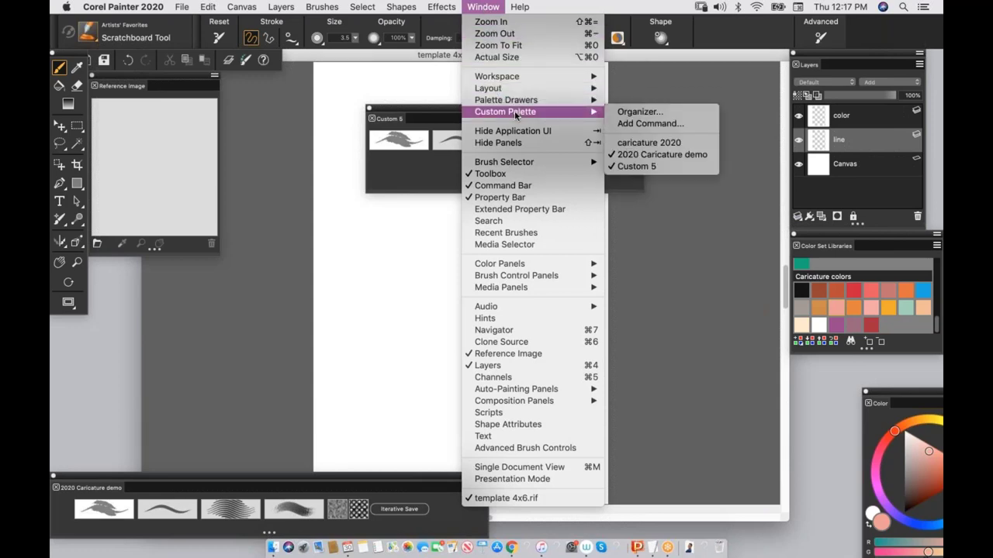
left_click(618, 115)
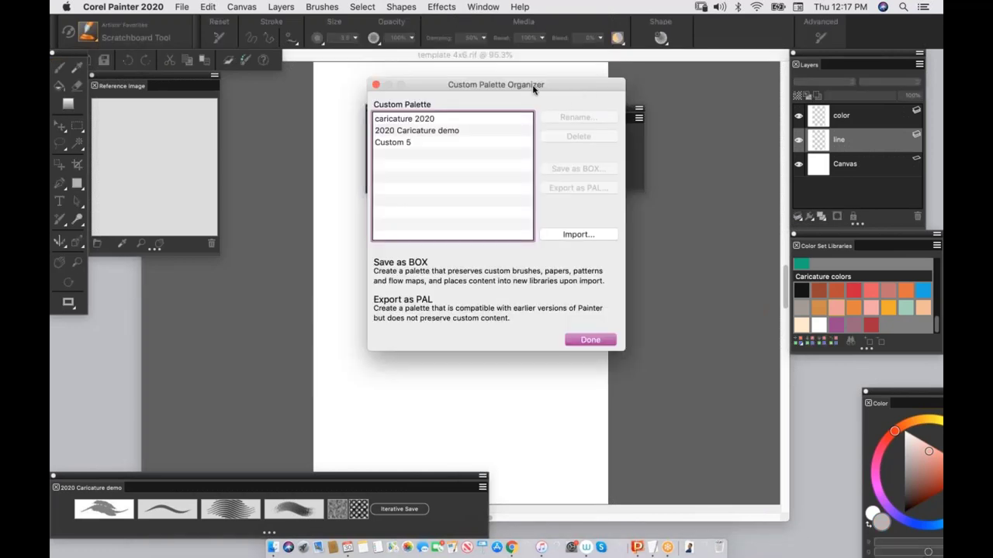
left_click_drag(514, 89, 697, 85)
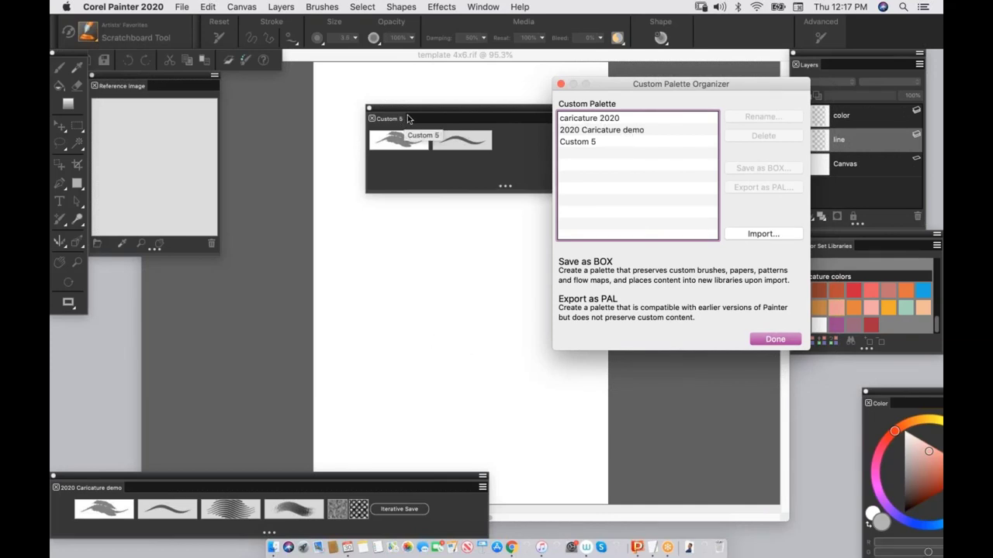
left_click(583, 143)
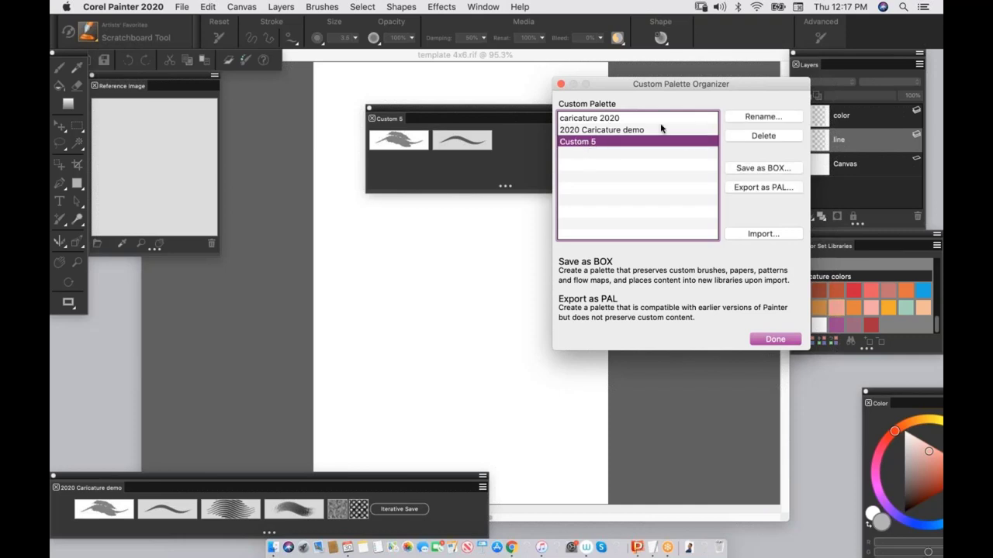
left_click(768, 136)
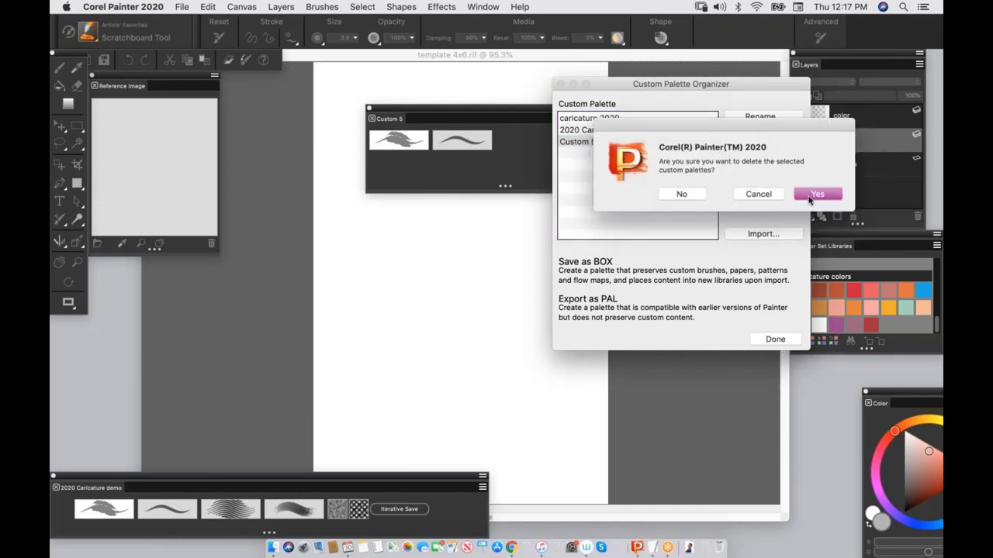
left_click(815, 195)
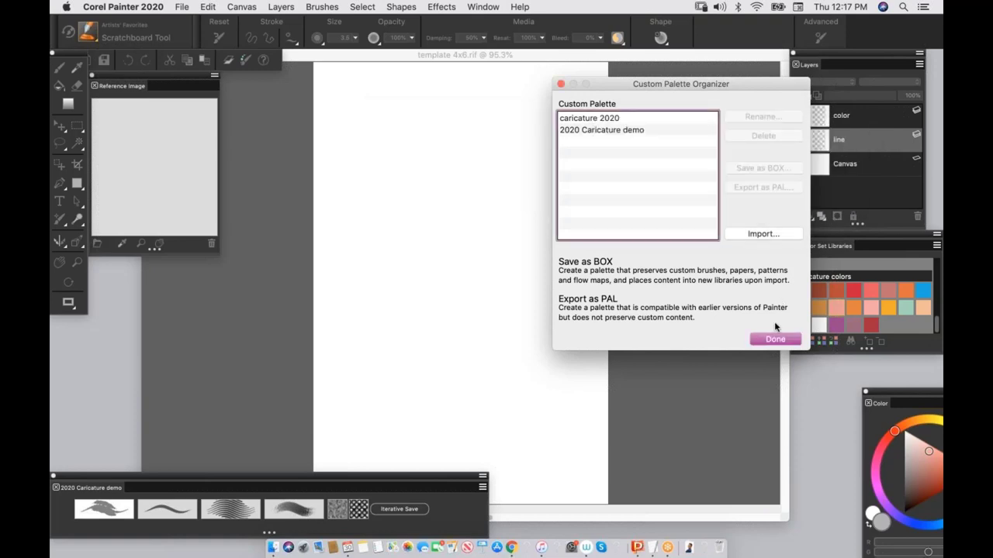
left_click(774, 340)
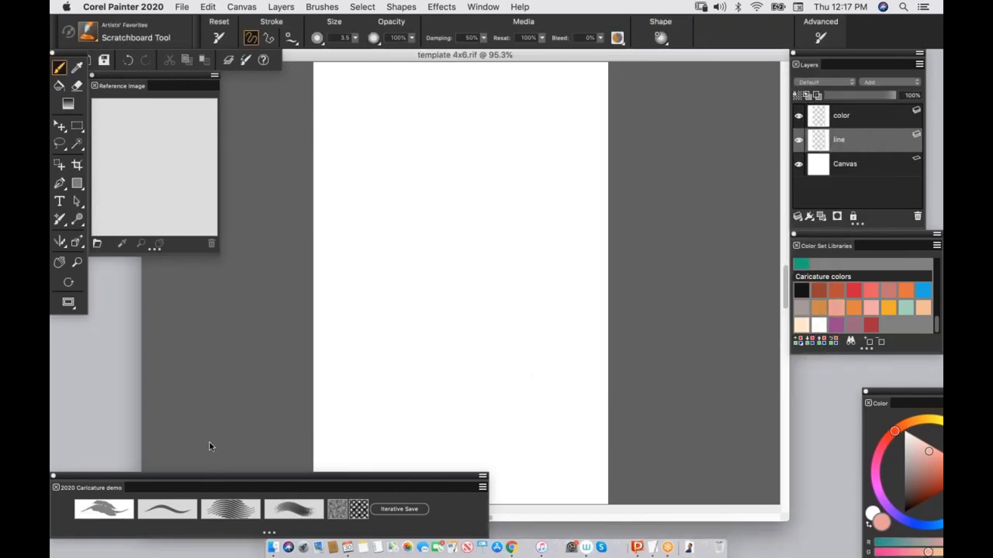
Step: Move the 2020 Caricature demo palette up slightly and add the Zoom Out command to it
mouse_move(209, 476)
left_mouse_down()
mouse_move(218, 323)
mouse_move(232, 361)
mouse_move(215, 459)
mouse_move(210, 440)
left_mouse_up()
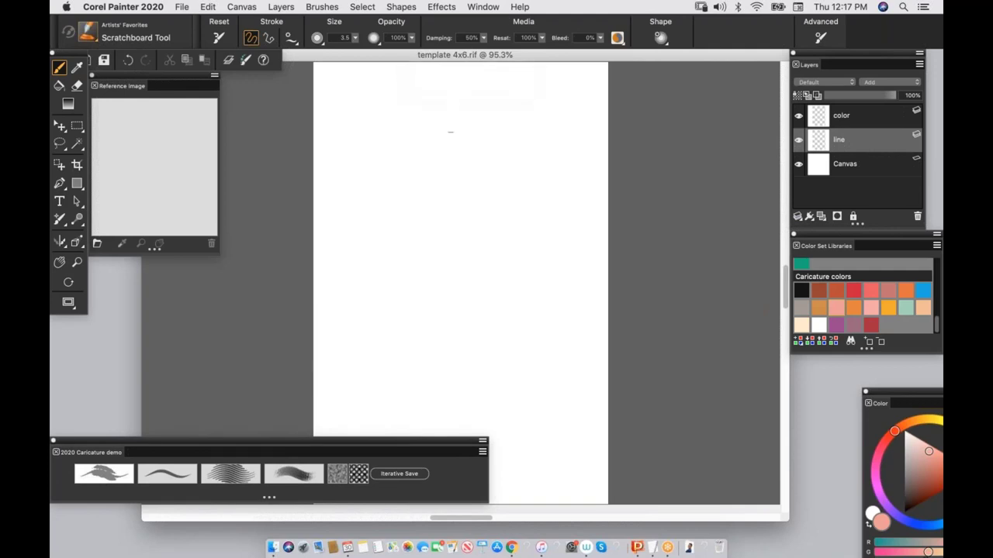
left_click(488, 7)
mouse_move(518, 117)
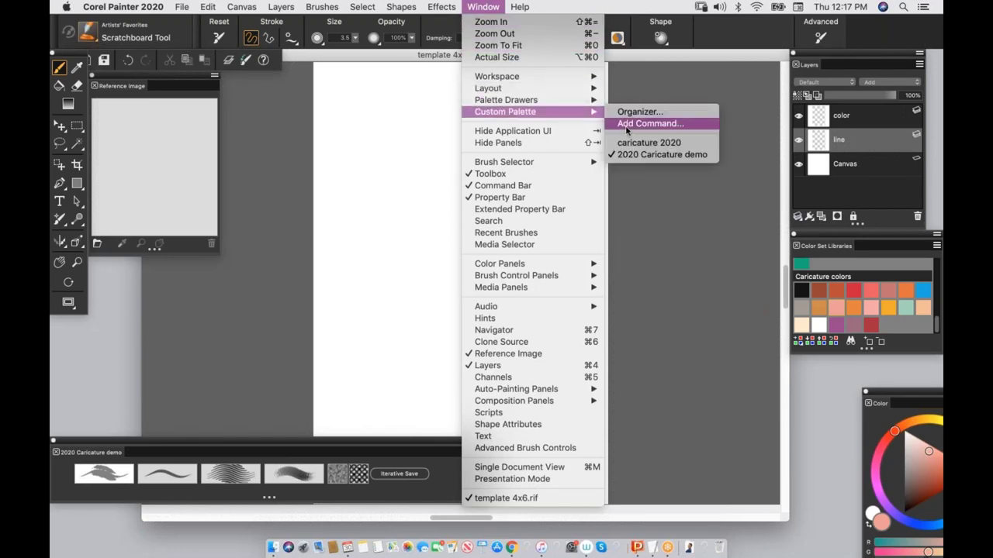
left_click(627, 124)
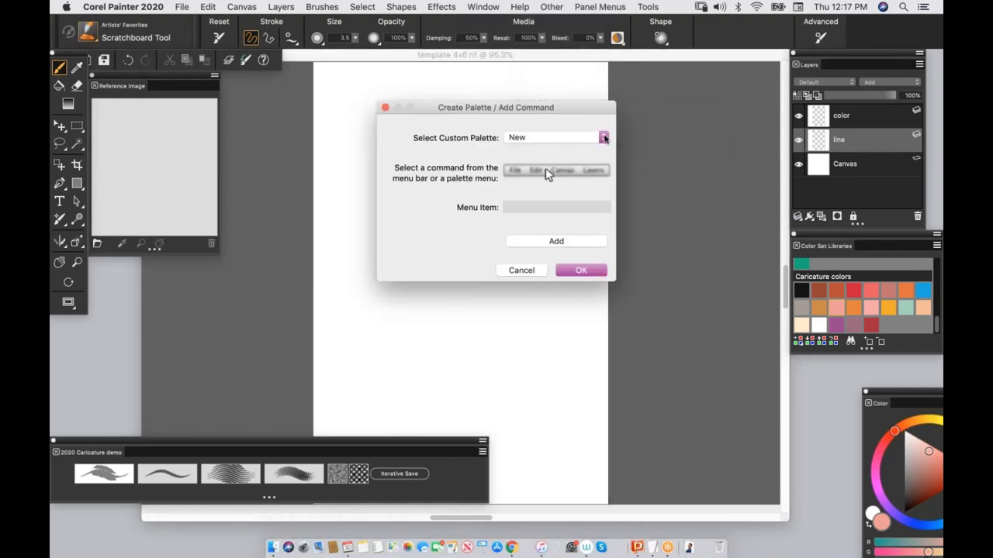
left_click(604, 138)
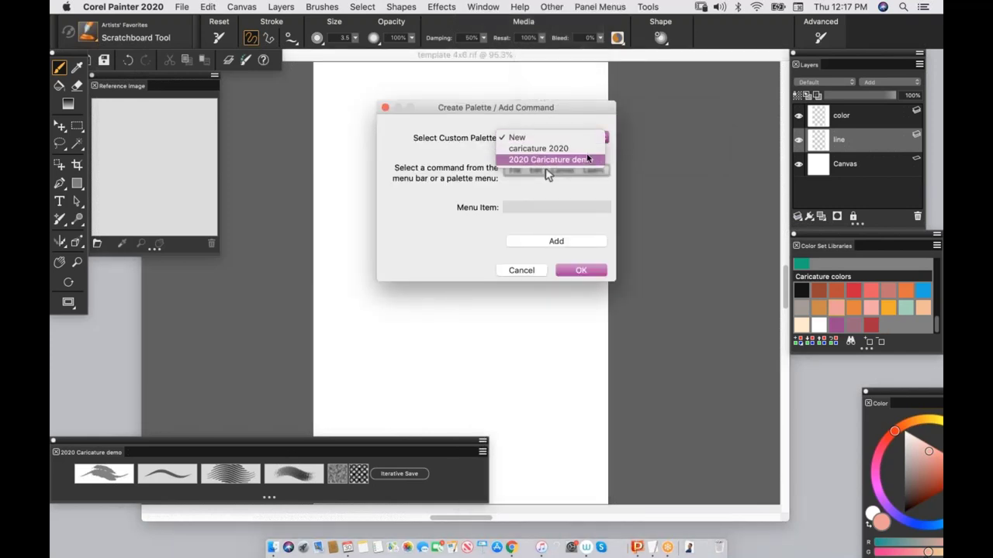
left_click(588, 160)
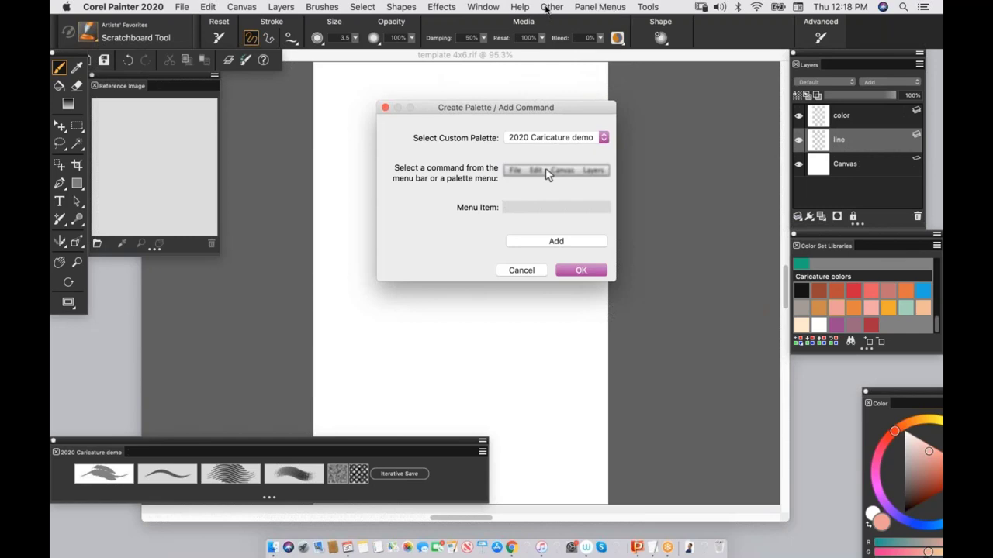
left_click(485, 6)
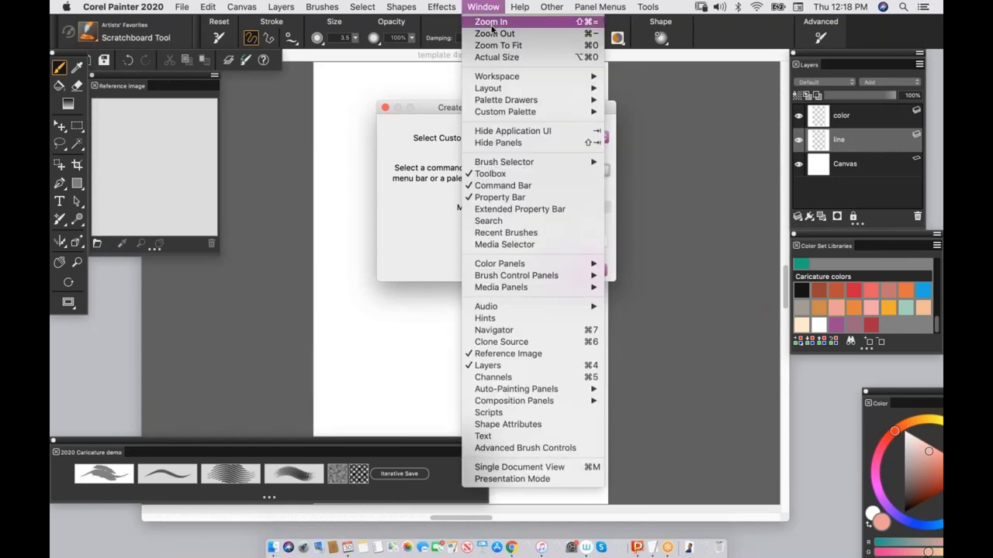
left_click(494, 34)
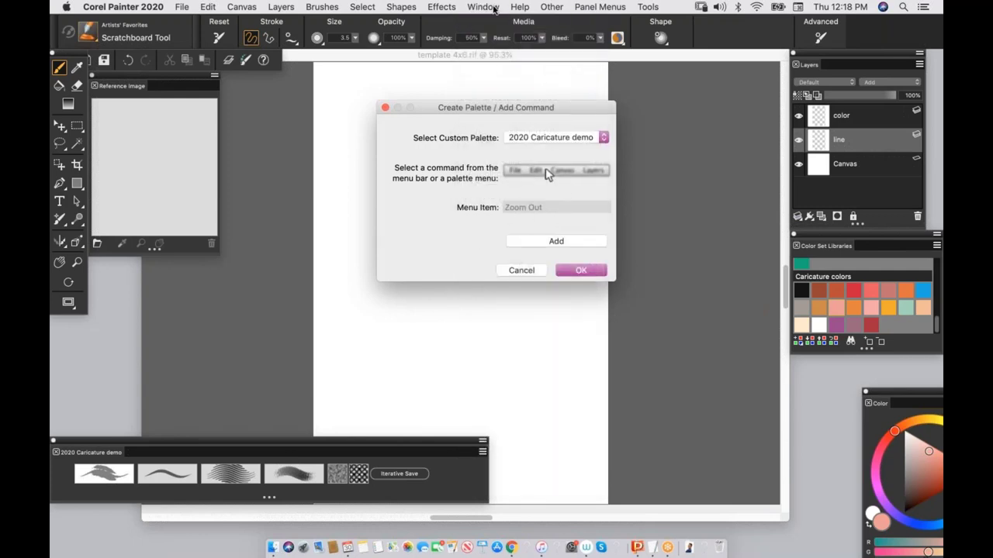
left_click(484, 6)
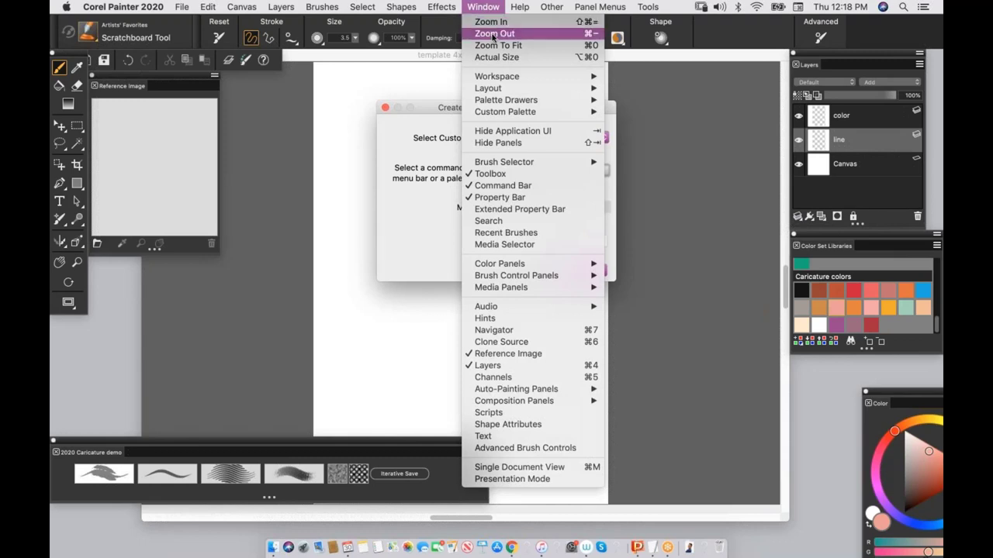
left_click(500, 33)
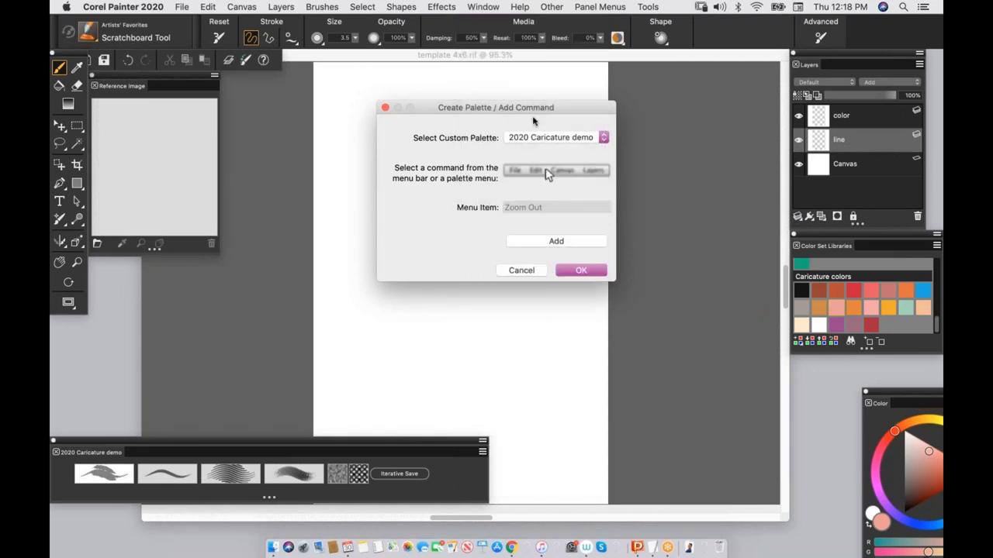
left_click(558, 241)
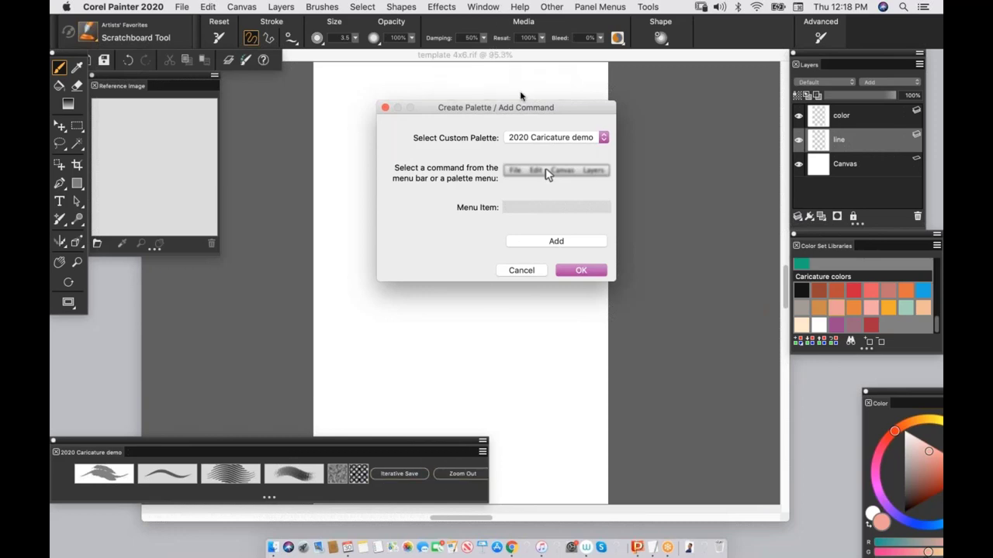
left_click(576, 277)
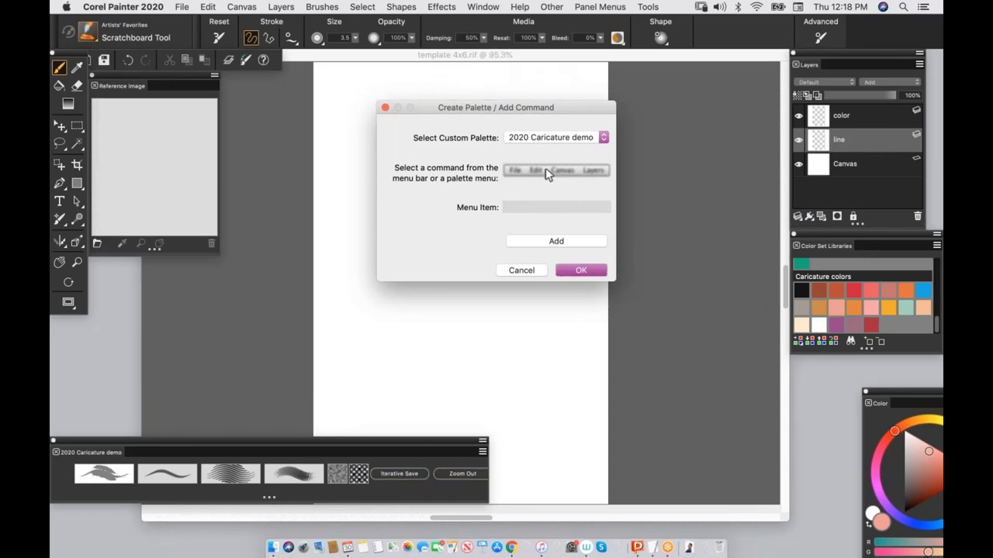
Step: Add the Zoom In command to the 2020 Caricature demo palette and widen the palette to show its button
left_click(479, 7)
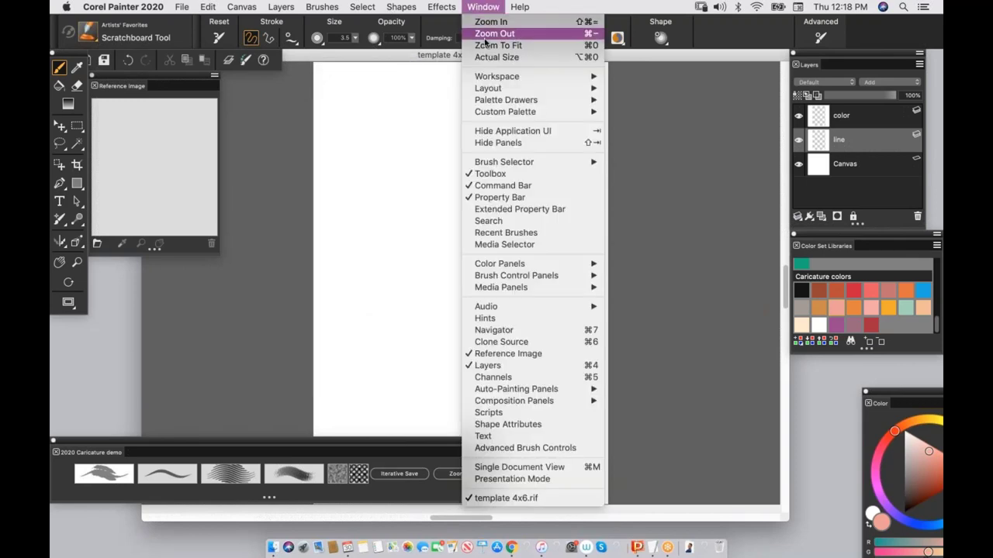
mouse_move(503, 114)
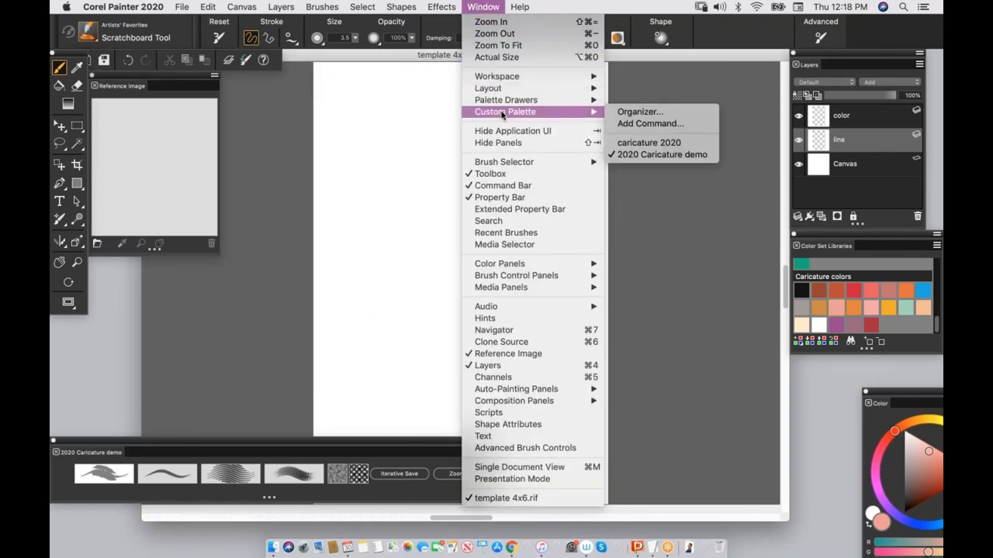
left_click(625, 121)
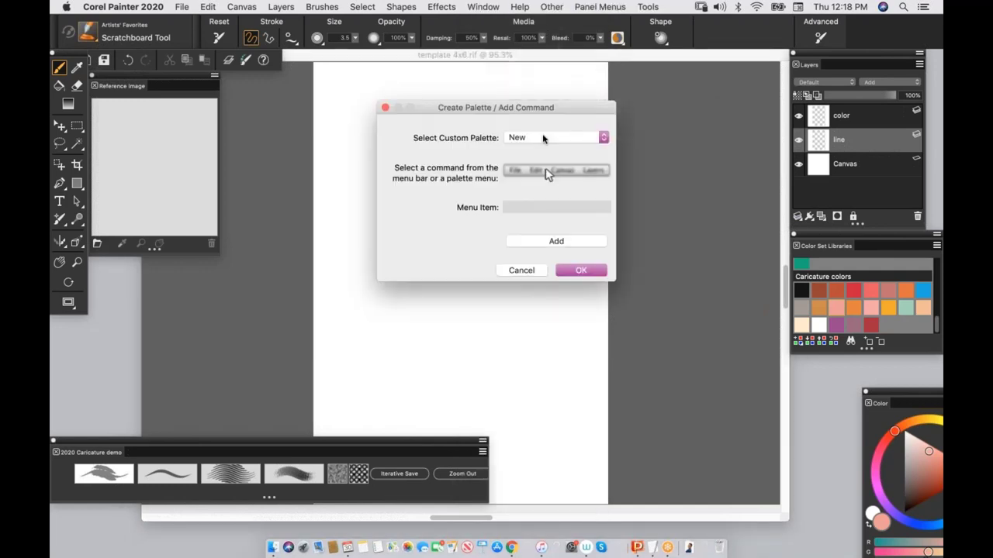
left_click(603, 138)
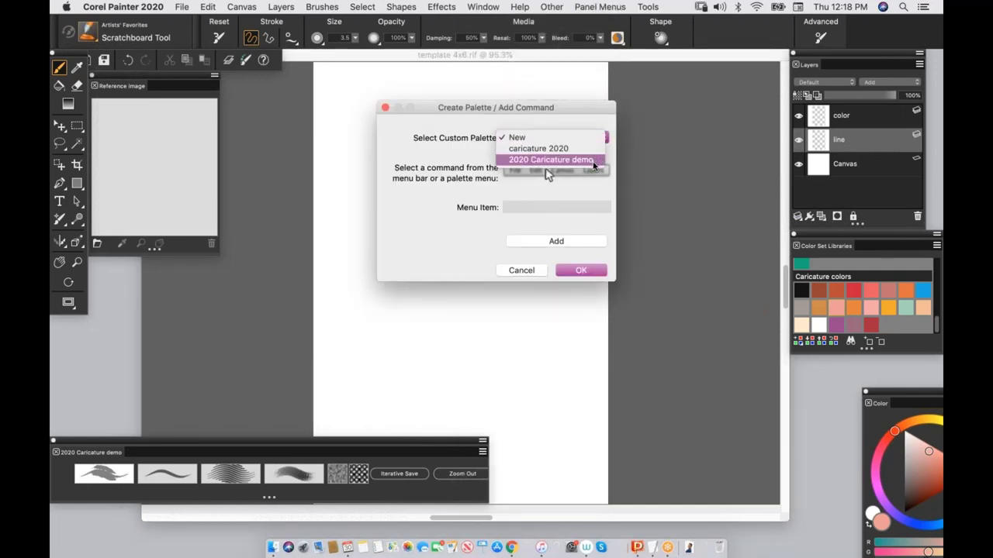
left_click(590, 161)
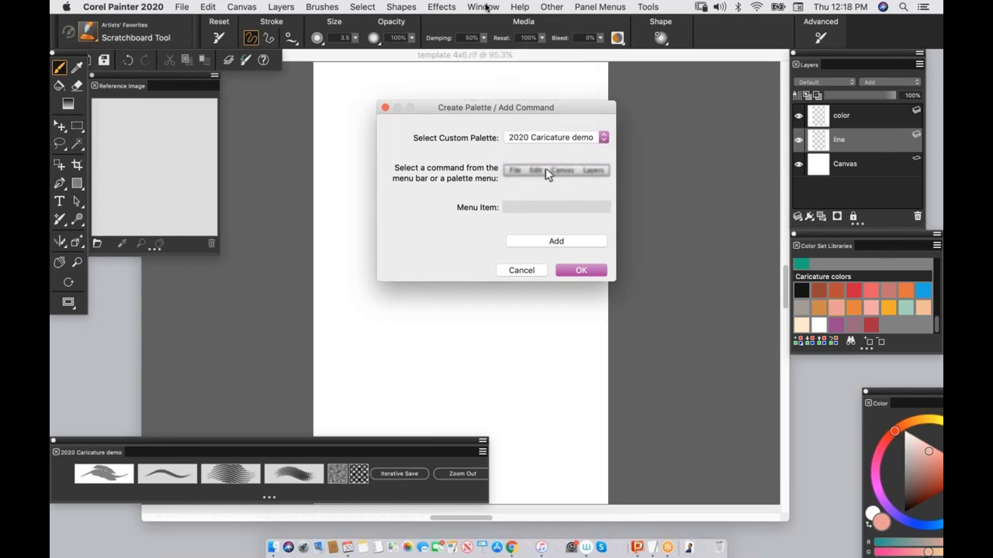
left_click(484, 7)
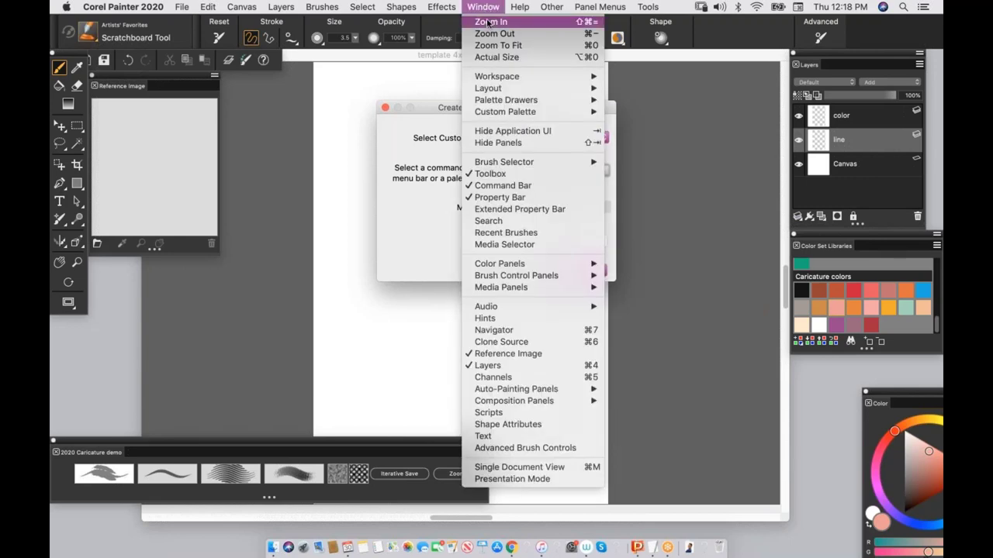
left_click(485, 31)
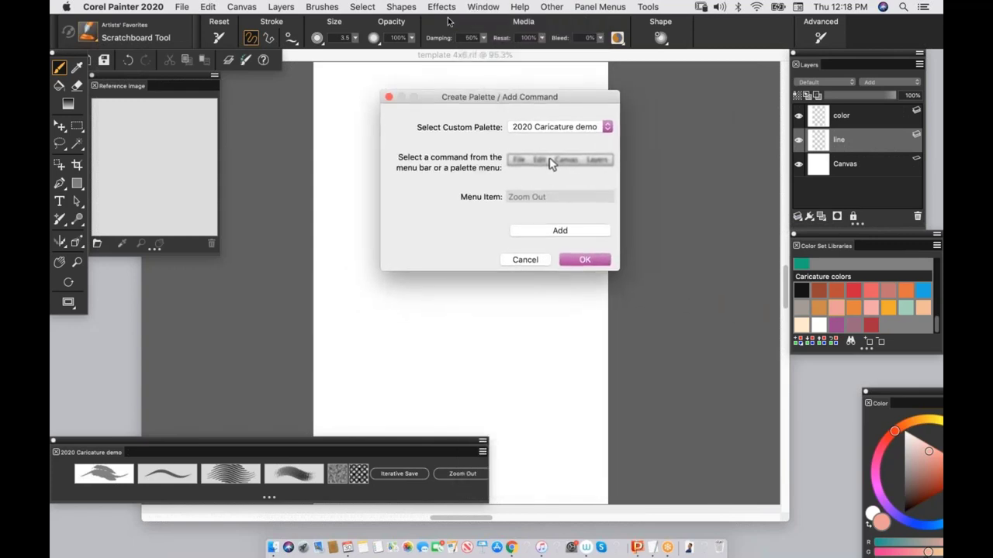
left_click(487, 7)
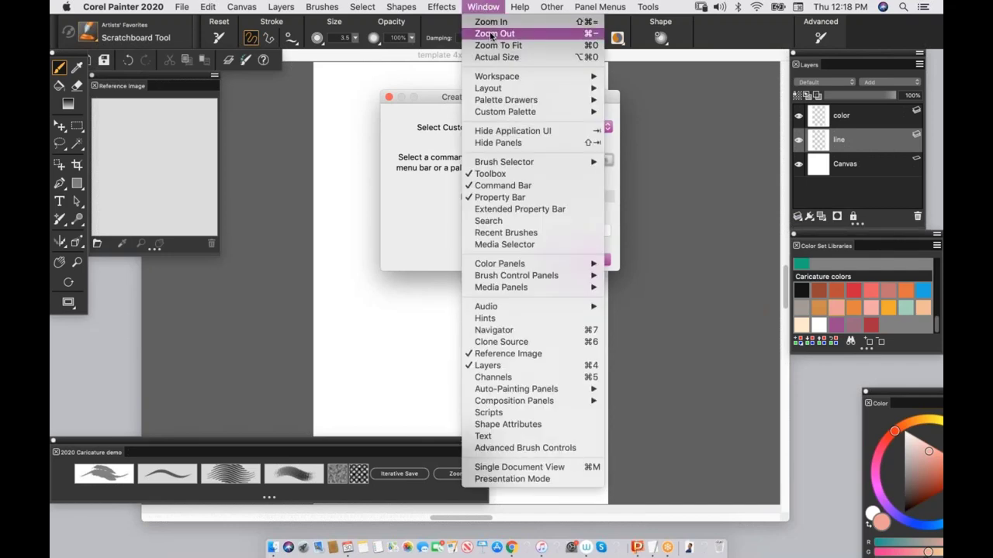
left_click(490, 23)
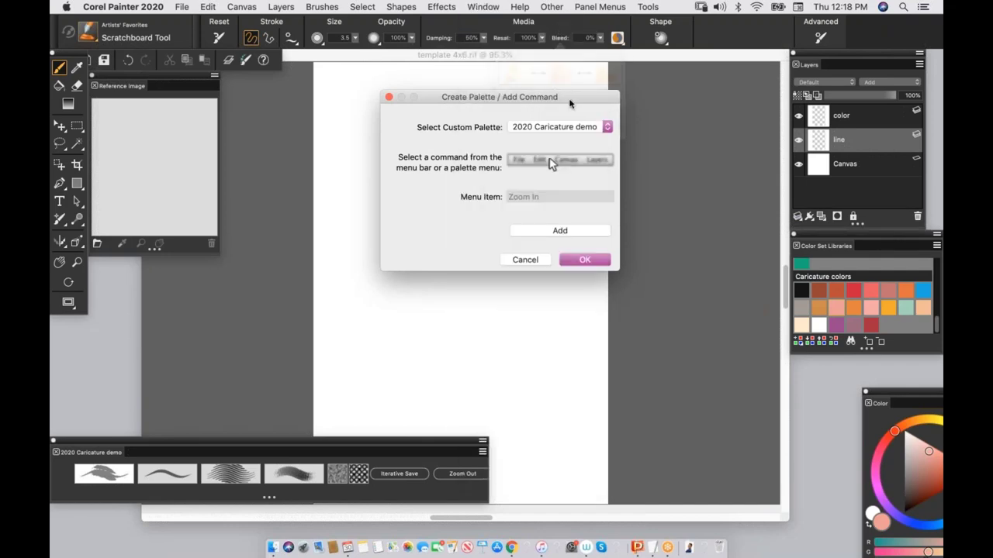
left_click(585, 260)
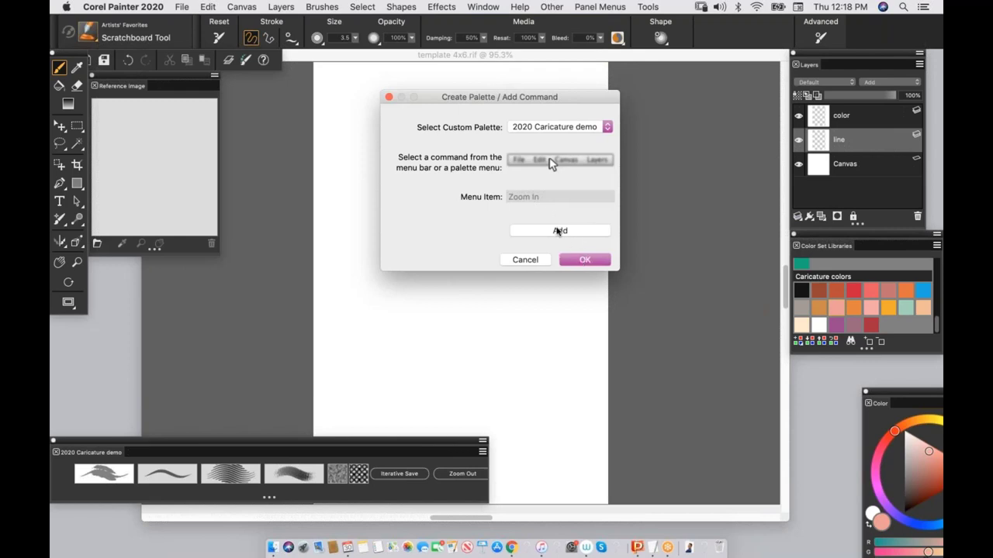
left_click(584, 260)
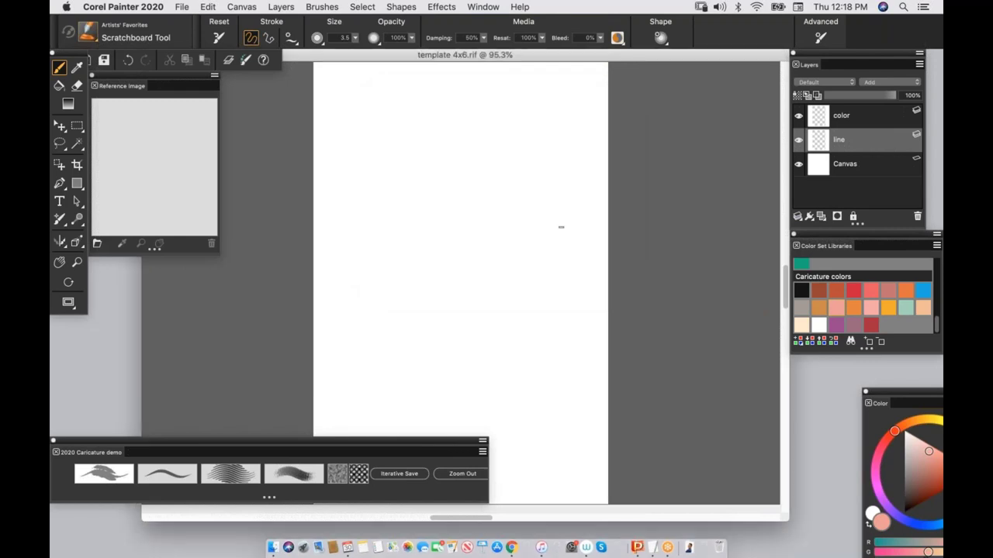
left_click_drag(487, 484, 557, 490)
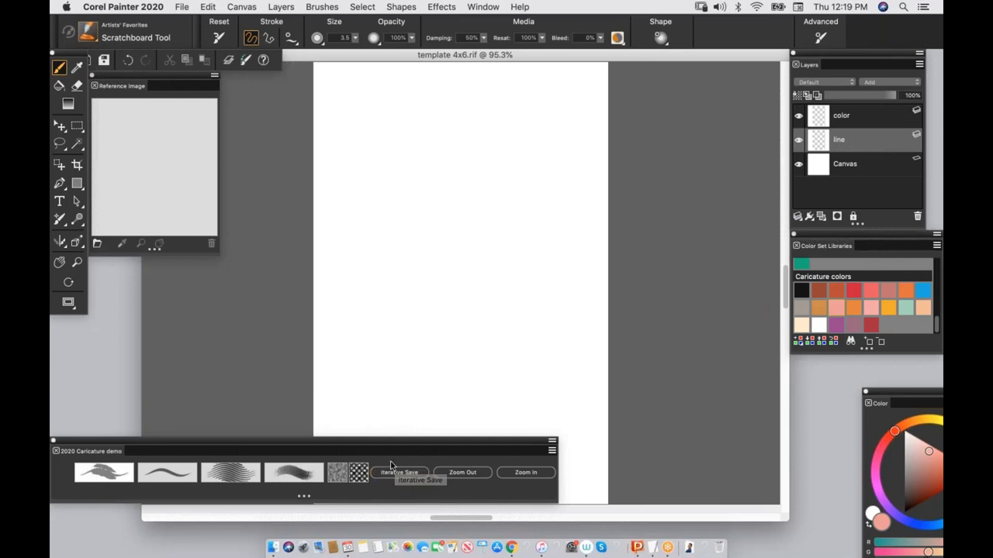
Step: Move the 2020 Caricature demo palette down and enlarge the Reference Image panel, shifting it clear of the toolbox
left_click(397, 473)
left_click_drag(439, 456, 441, 473)
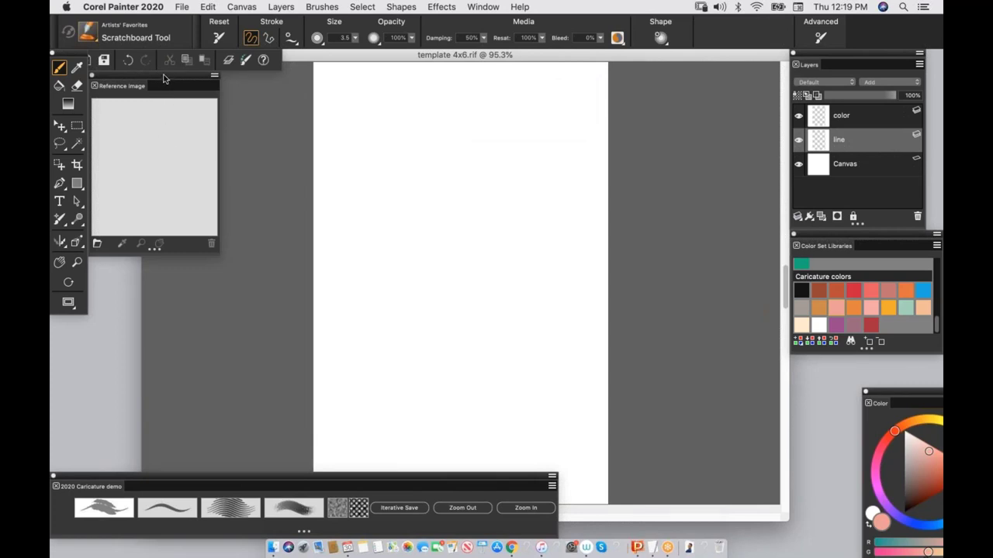
left_click_drag(163, 77, 178, 77)
left_click_drag(231, 254, 272, 357)
left_click_drag(234, 225, 293, 233)
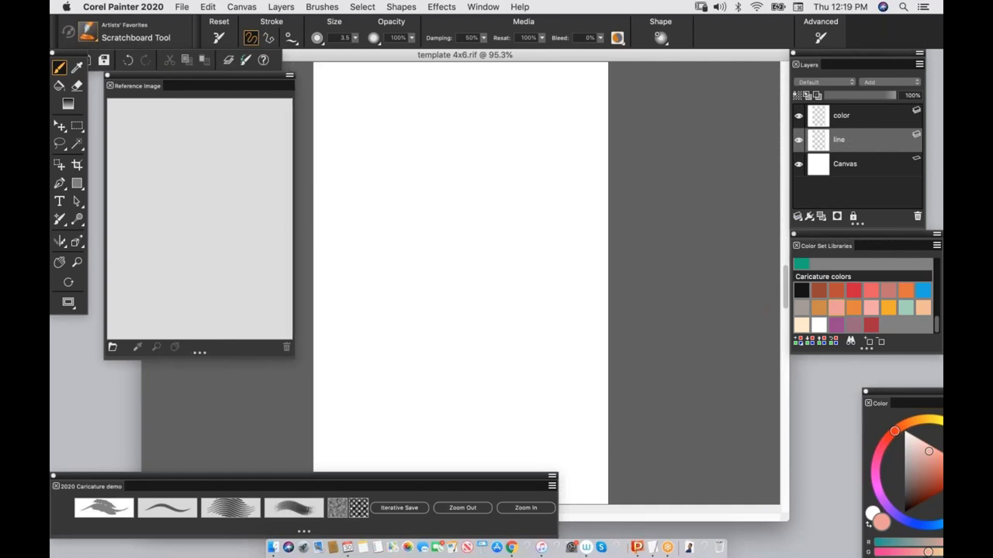
Step: Load the woman's cap profile photo from the photos for caricature folder as the reference image, and shift the document window away from it
left_click(159, 219)
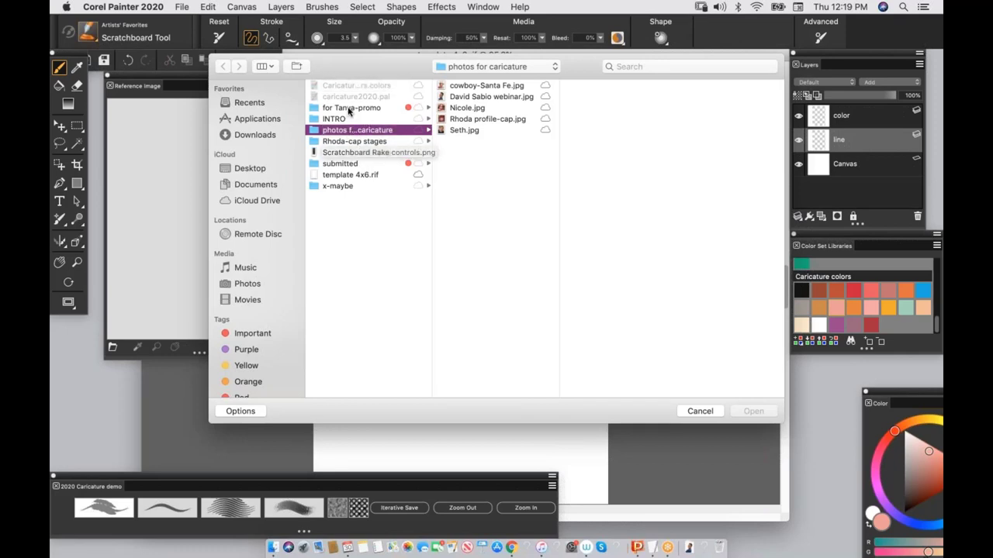
left_click(482, 119)
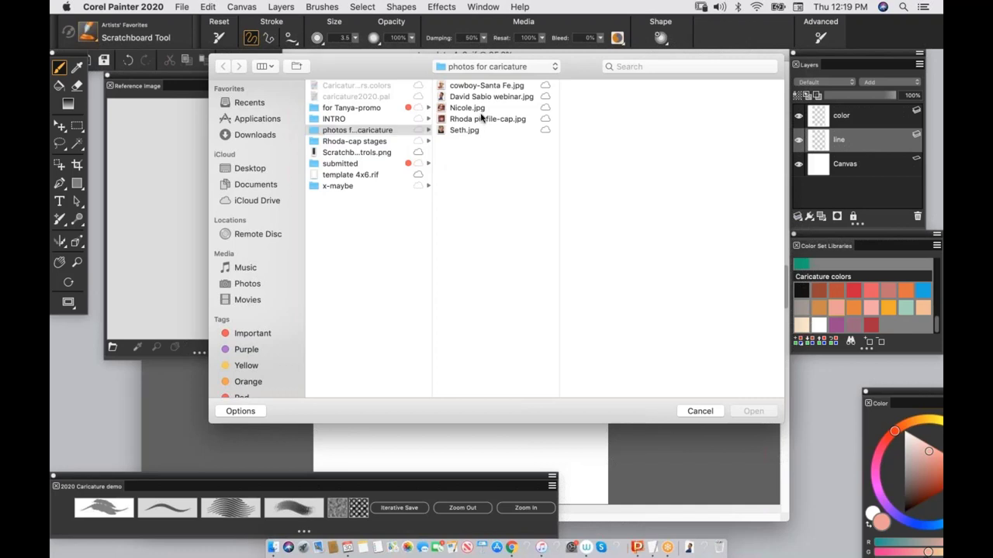
left_click(748, 412)
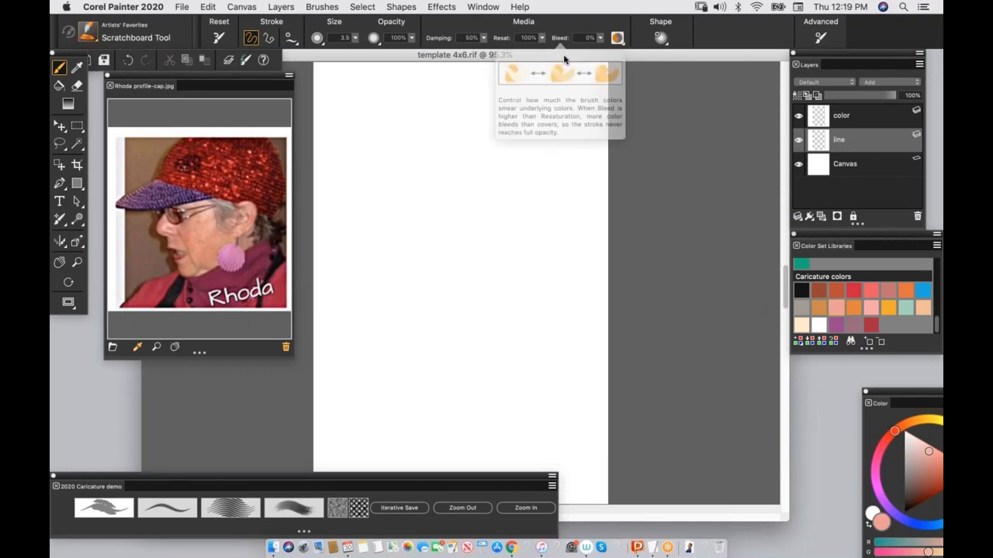
left_click_drag(582, 59, 600, 55)
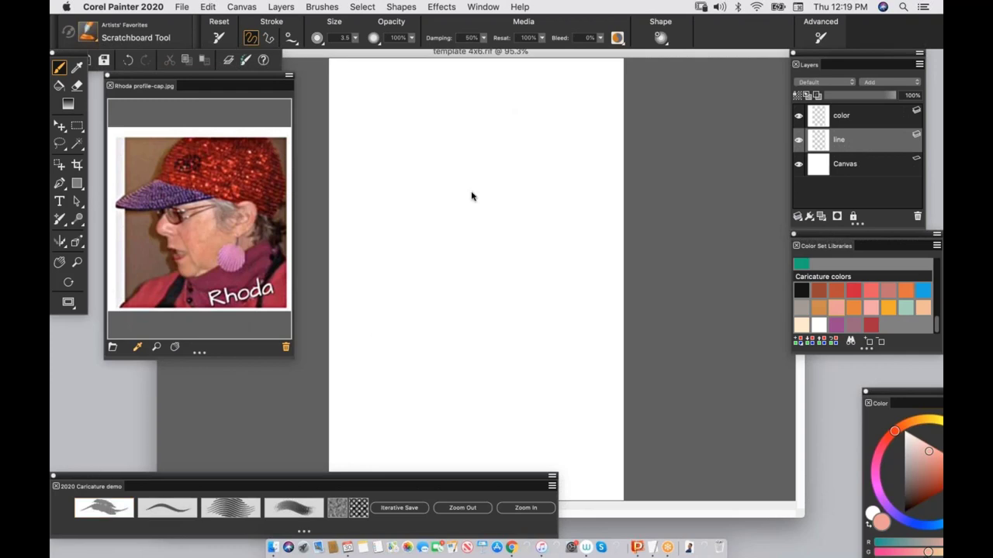
Step: Switch to the Dry Ink brush and, after undoing a trial stroke, choose the black swatch from Caricature colors
left_click(154, 39)
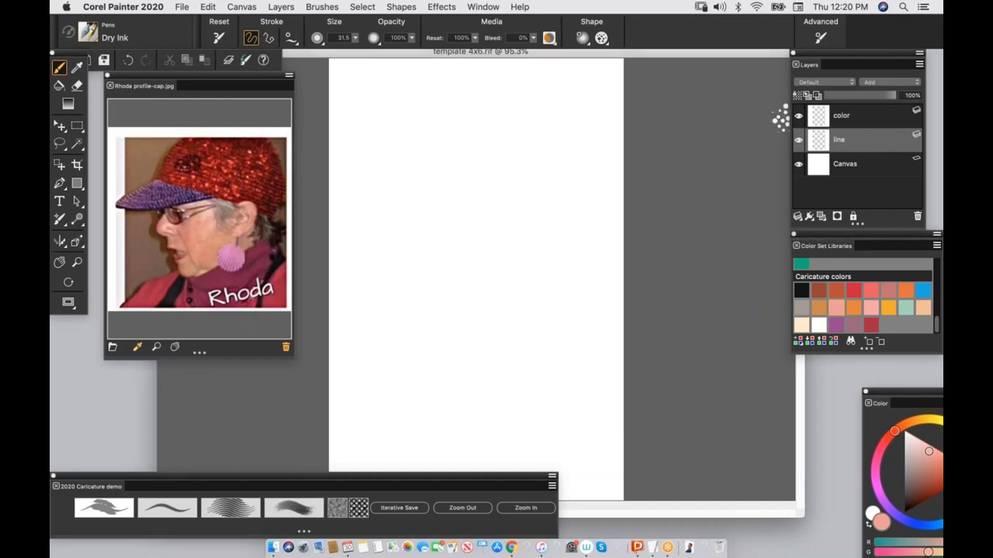
left_click_drag(390, 168, 447, 105)
left_click_drag(573, 139, 592, 264)
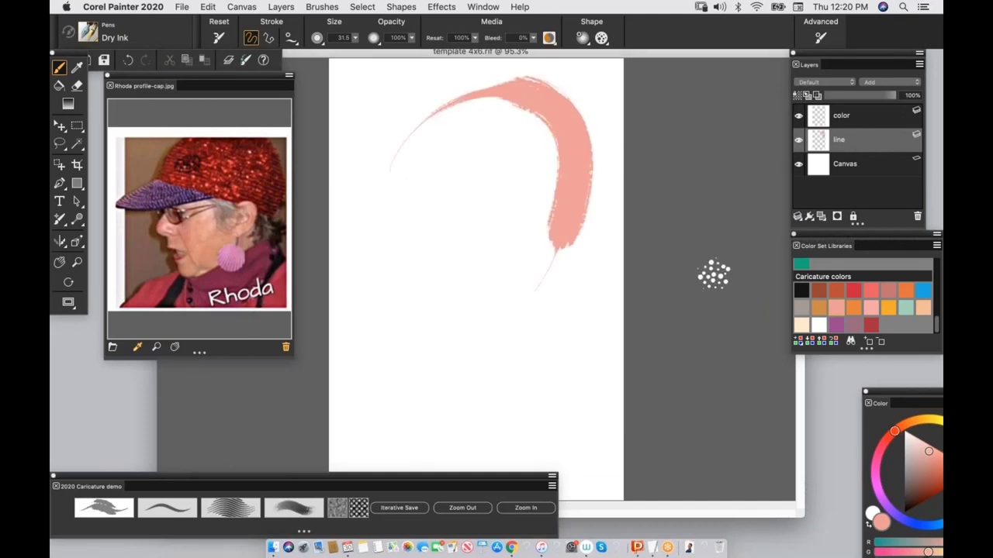
key("super+z")
left_click(803, 290)
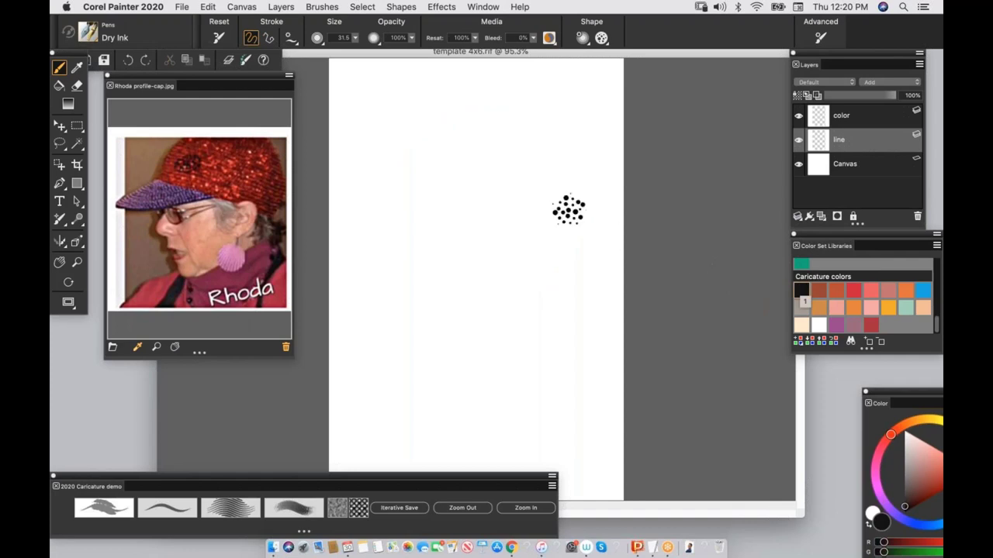
Step: Sketch the cap's crown, lower edge and brim in profile on the line layer, thickening the line at the back
mouse_move(396, 161)
left_mouse_down()
mouse_move(501, 98)
mouse_move(531, 231)
left_mouse_up()
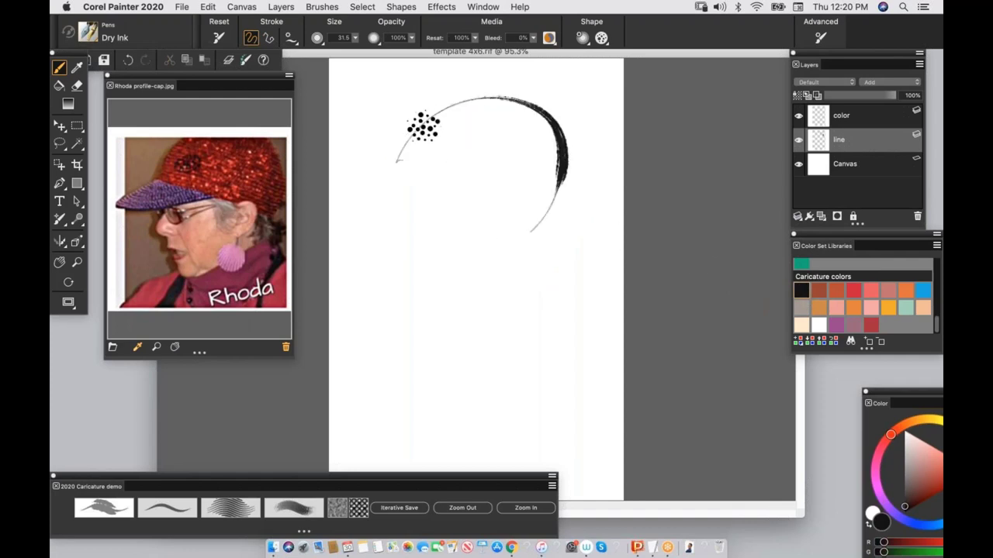
mouse_move(422, 124)
left_mouse_down()
mouse_move(401, 177)
mouse_move(554, 194)
left_mouse_up()
mouse_move(413, 175)
left_mouse_down()
mouse_move(336, 203)
mouse_move(409, 221)
mouse_move(521, 186)
left_mouse_up()
Step: Draw the round glasses lens, its temple and the ear below the cap, undoing the heavy blotch beside the lens
mouse_move(447, 201)
left_mouse_down()
mouse_move(428, 234)
mouse_move(518, 210)
left_mouse_up()
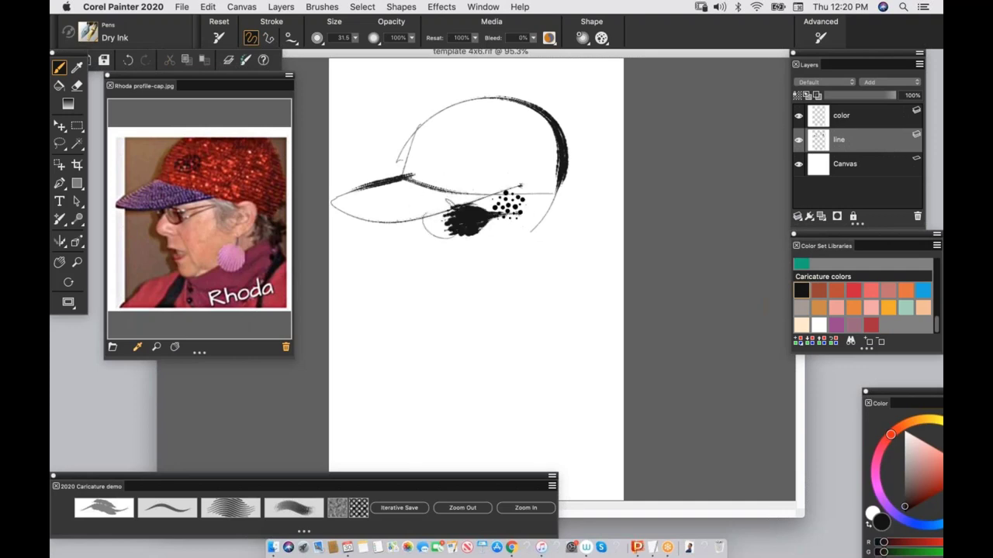
key("super+z")
key("super+z")
mouse_move(427, 213)
left_mouse_down()
mouse_move(477, 196)
mouse_move(523, 216)
mouse_move(472, 209)
mouse_move(536, 210)
left_mouse_up()
left_click_drag(516, 248, 541, 208)
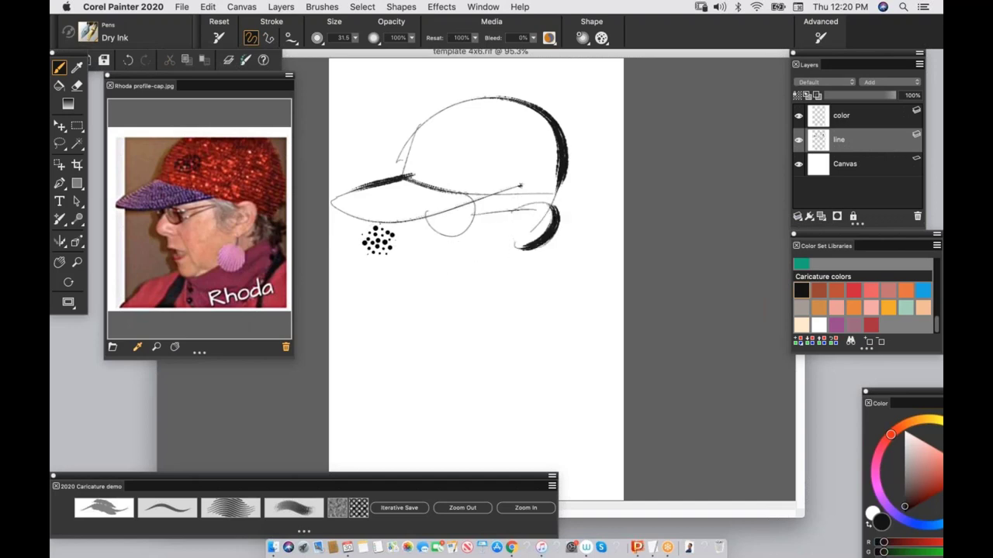
Step: Draw the long pointed nose and the open lips in thin lines, undoing the overly thick strokes
left_click_drag(387, 227, 359, 272)
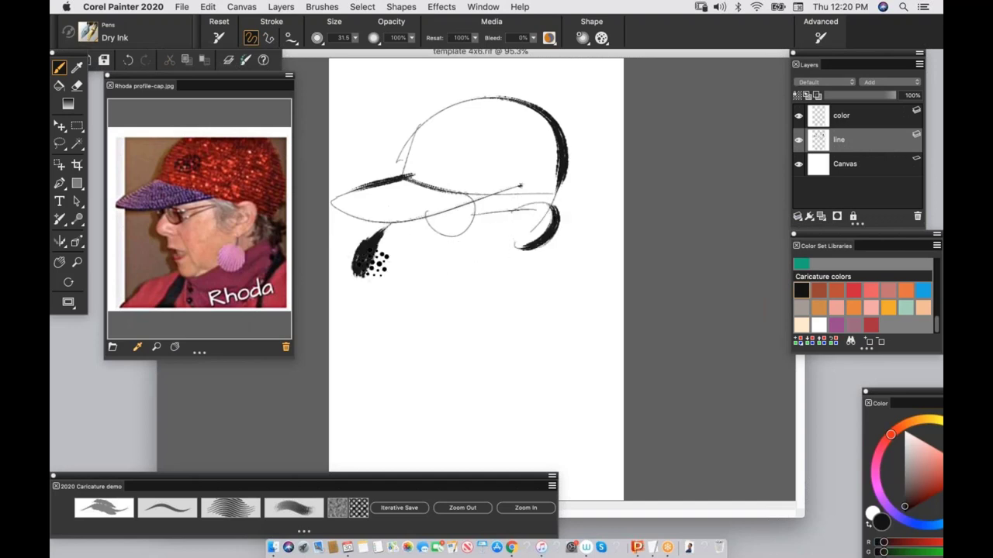
key("ctrl+z")
mouse_move(385, 223)
left_mouse_down()
mouse_move(362, 277)
mouse_move(417, 264)
mouse_move(458, 294)
mouse_move(444, 321)
mouse_move(475, 339)
left_mouse_up()
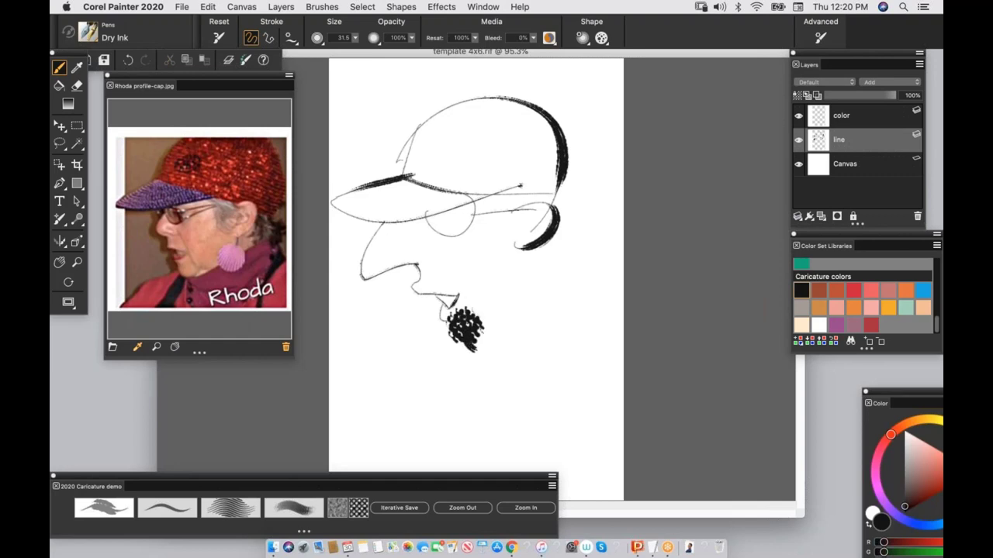
key("super+z")
key("super+z")
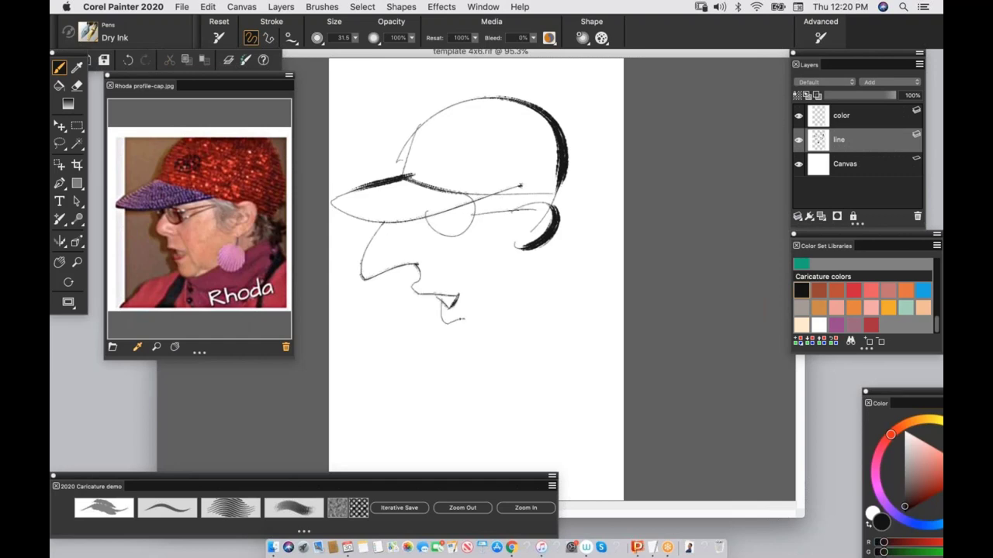
Step: Sketch the chin, large round earring and turtleneck collar, and add hatched hair around the ear
left_click_drag(503, 310, 508, 306)
mouse_move(524, 260)
left_mouse_down()
mouse_move(503, 294)
mouse_move(525, 327)
left_mouse_up()
mouse_move(525, 259)
left_mouse_down()
mouse_move(541, 334)
mouse_move(488, 380)
mouse_move(603, 355)
left_mouse_up()
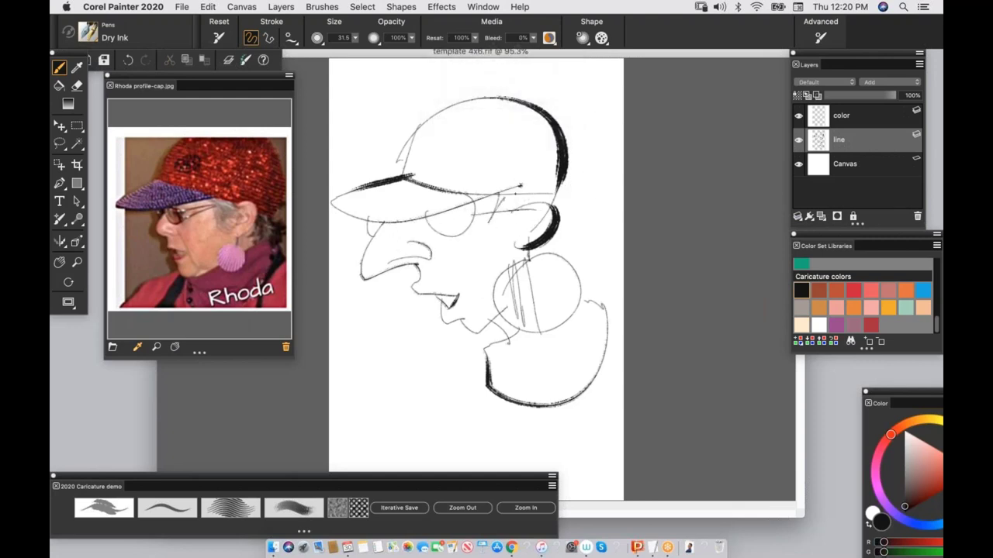
mouse_move(508, 222)
left_mouse_down()
mouse_move(537, 193)
mouse_move(568, 218)
mouse_move(594, 204)
left_mouse_up()
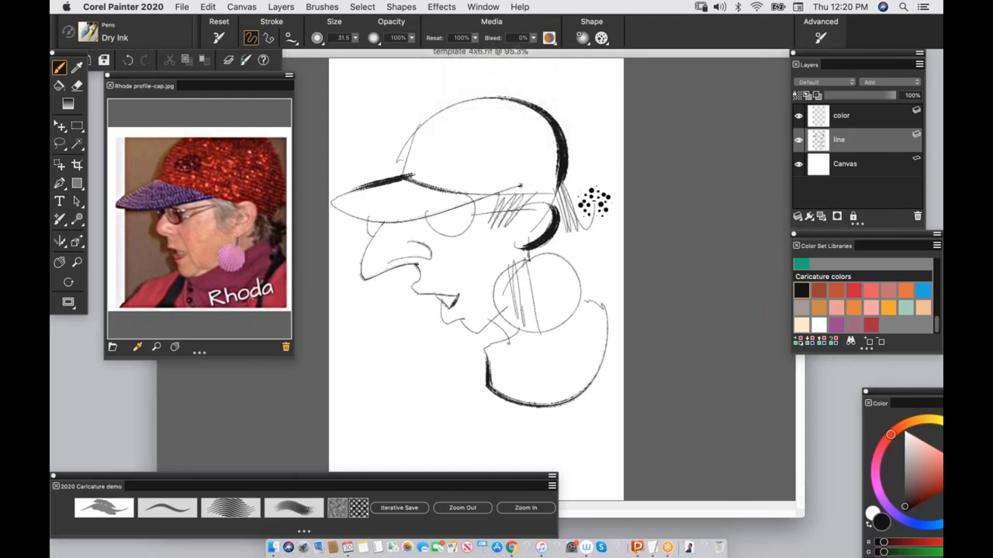
left_click_drag(557, 237, 572, 241)
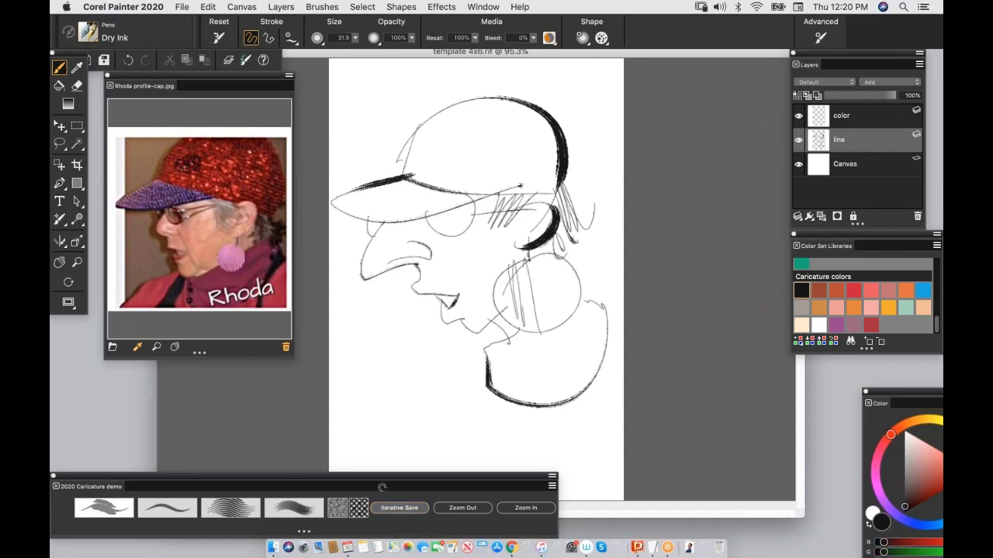
Step: Save the drawing with Iterative Save and reposition the document window slightly higher
left_click(399, 509)
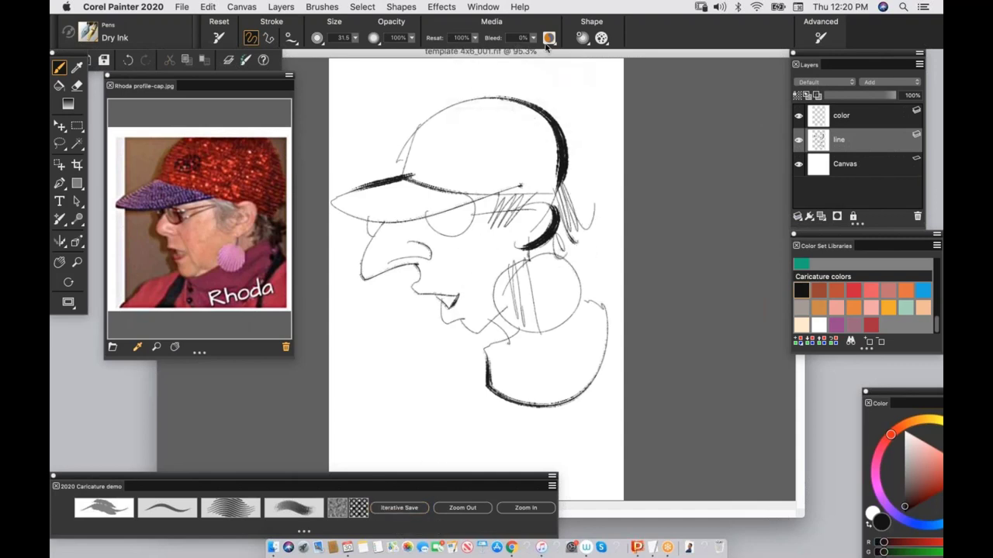
mouse_move(548, 53)
left_mouse_down()
mouse_move(548, 70)
mouse_move(546, 57)
left_mouse_up()
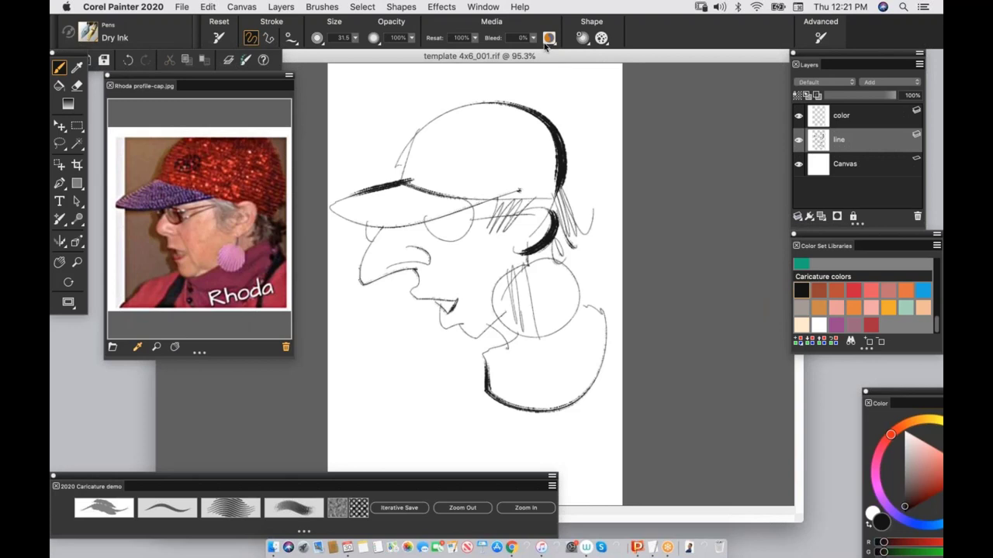
left_click_drag(546, 46, 541, 35)
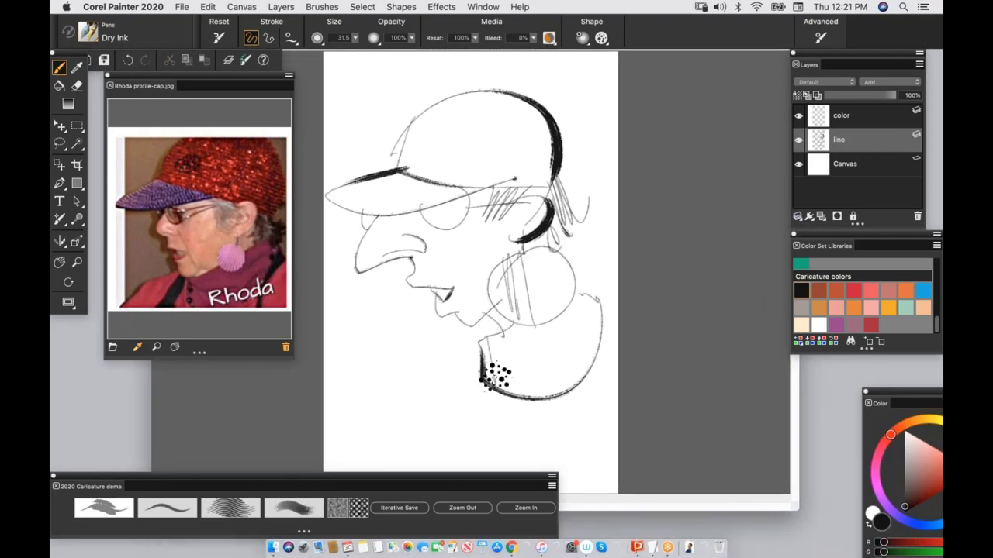
Step: Add hatching and a curved fold line to the turtleneck collar, and make the color layer active
mouse_move(498, 342)
left_mouse_down()
mouse_move(509, 386)
mouse_move(525, 392)
left_mouse_up()
left_click_drag(530, 348, 546, 394)
left_click_drag(496, 354, 576, 334)
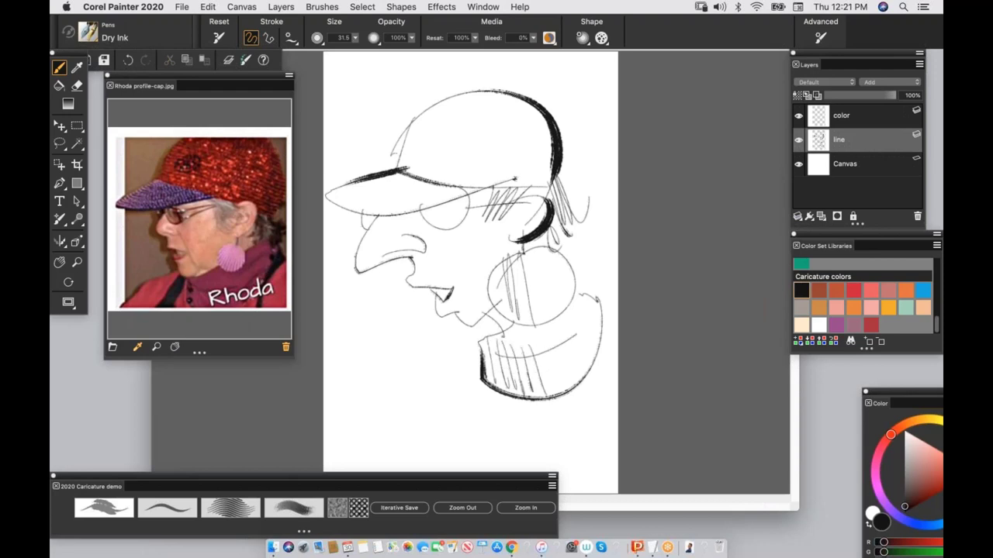
left_click(860, 119)
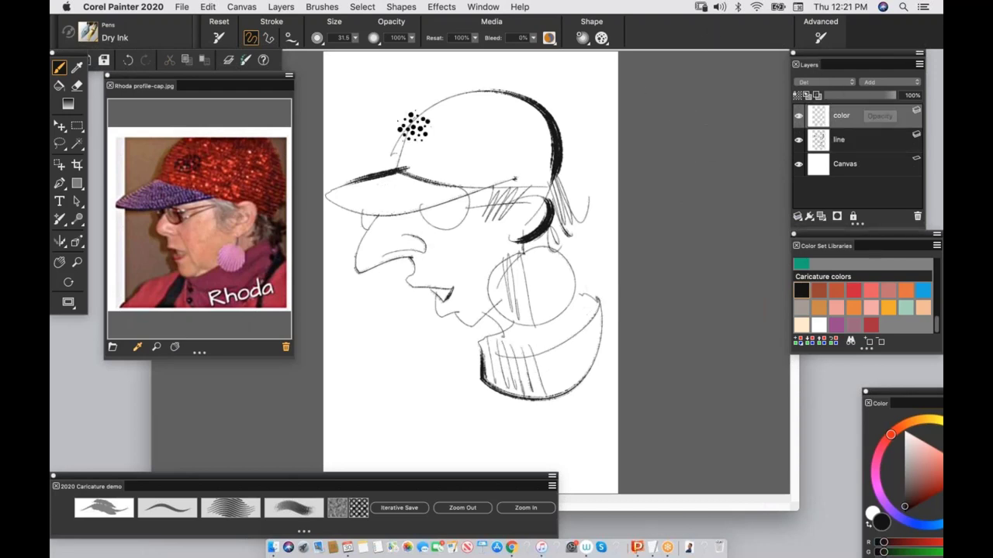
Step: Block in the face with light peach from the Caricature colors set, replacing the pink first try
left_click(870, 310)
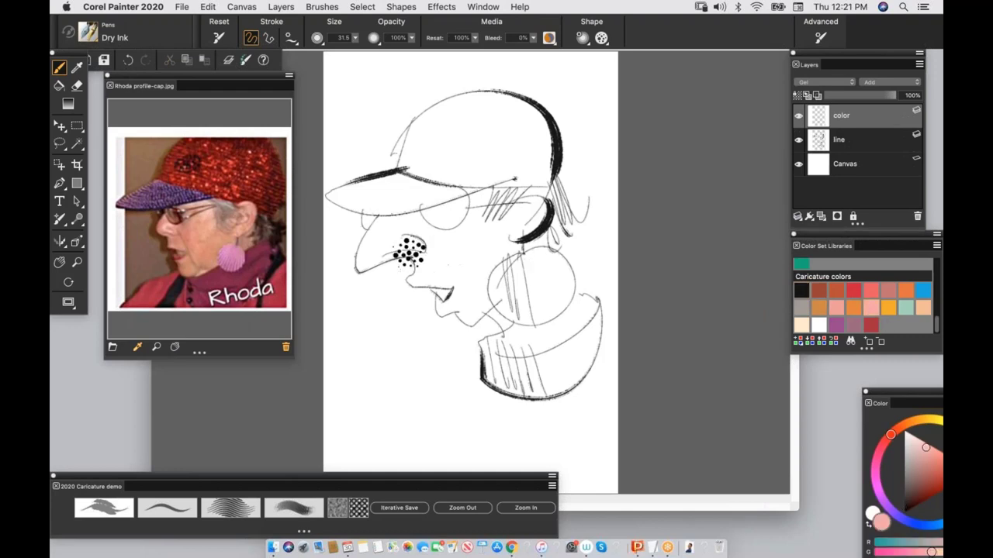
mouse_move(355, 275)
left_mouse_down()
mouse_move(396, 229)
mouse_move(429, 242)
mouse_move(419, 252)
mouse_move(521, 213)
mouse_move(503, 282)
mouse_move(536, 236)
left_mouse_up()
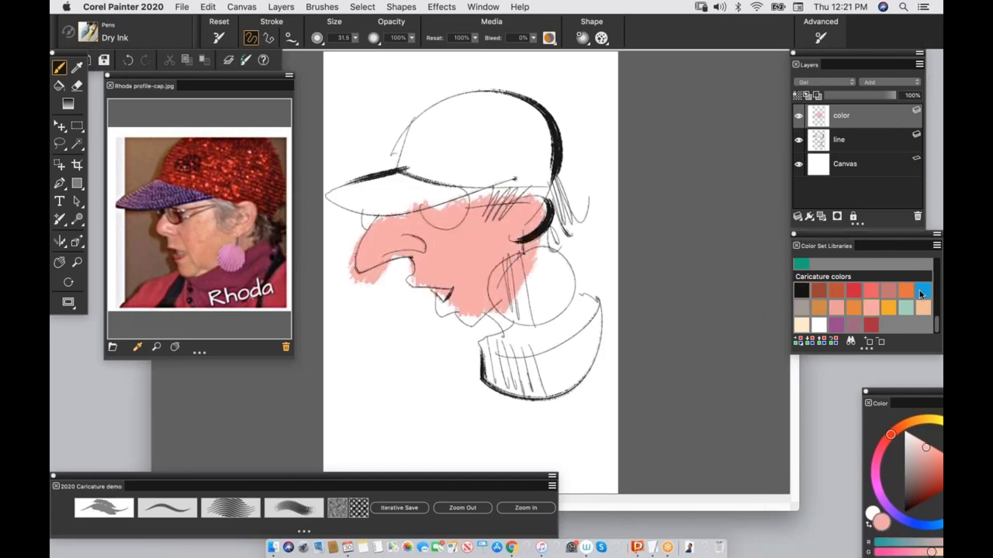
left_click(922, 307)
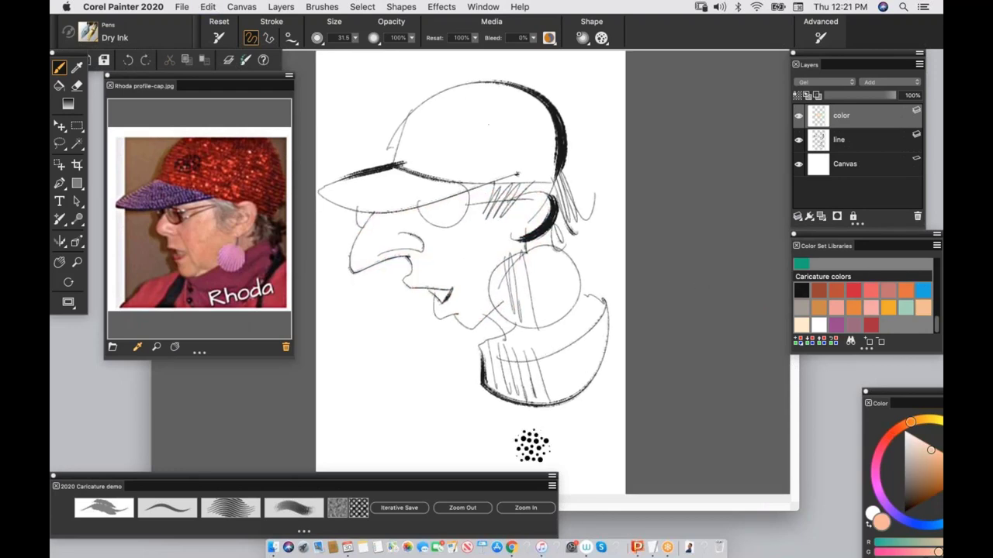
left_click(524, 508)
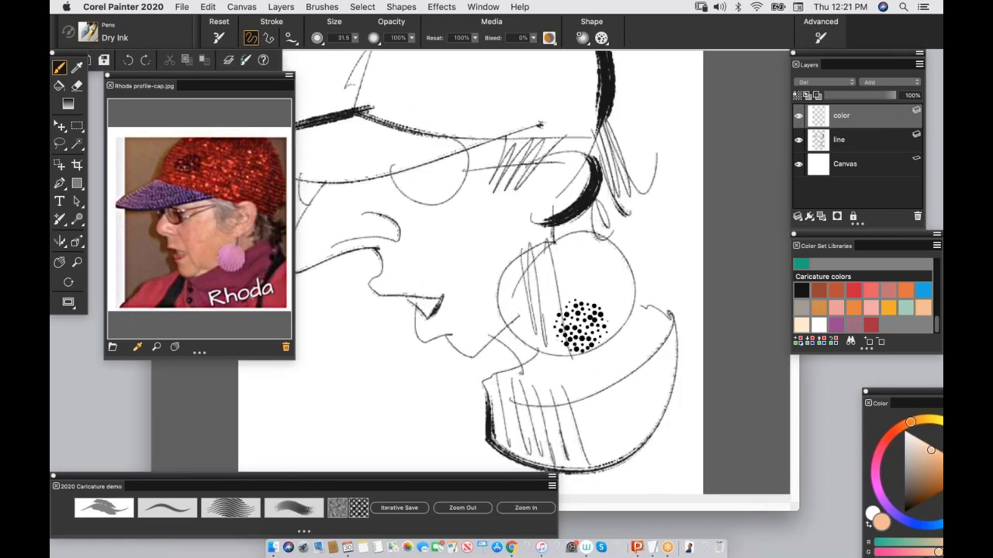
mouse_move(501, 258)
left_mouse_down()
mouse_move(560, 290)
mouse_move(561, 274)
left_mouse_up()
mouse_move(399, 233)
left_mouse_down()
mouse_move(378, 259)
mouse_move(465, 256)
mouse_move(465, 287)
mouse_move(543, 310)
mouse_move(543, 167)
mouse_move(628, 233)
mouse_move(542, 318)
mouse_move(535, 372)
mouse_move(581, 341)
left_mouse_up()
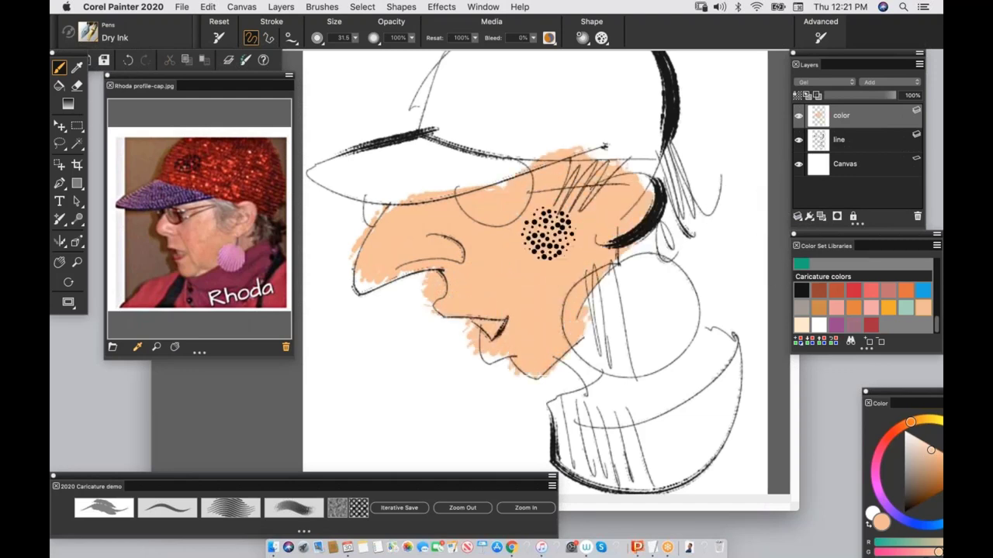
mouse_move(362, 284)
left_mouse_down()
mouse_move(405, 291)
mouse_move(450, 264)
left_mouse_up()
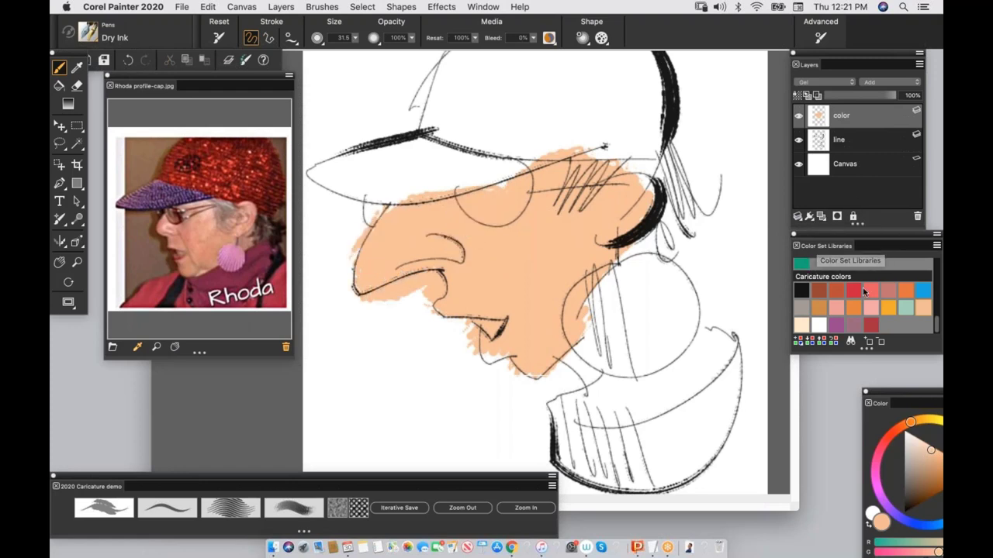
Step: Fill the large round earring with muted mauve and the crown of the cap with red
left_click(853, 324)
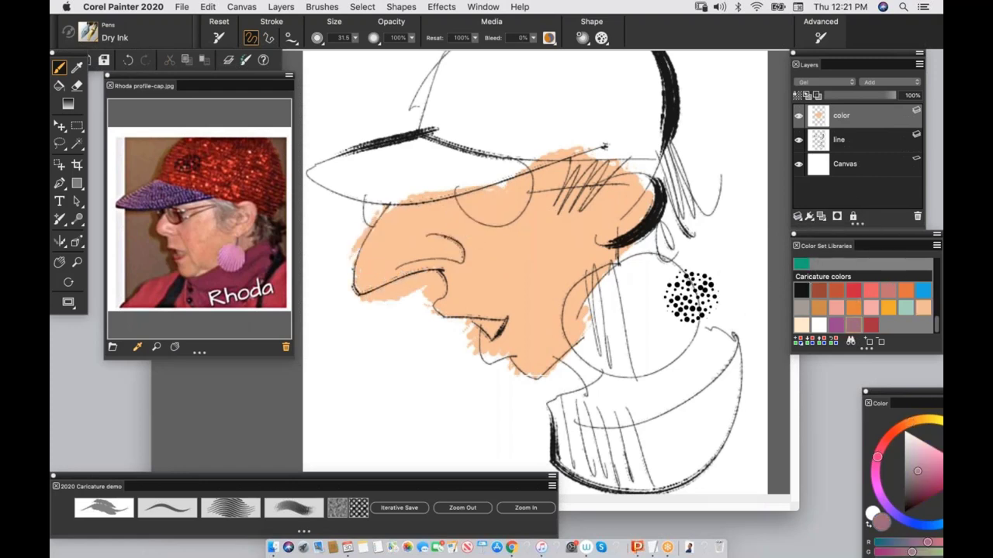
mouse_move(605, 305)
left_mouse_down()
mouse_move(652, 341)
mouse_move(632, 373)
left_mouse_up()
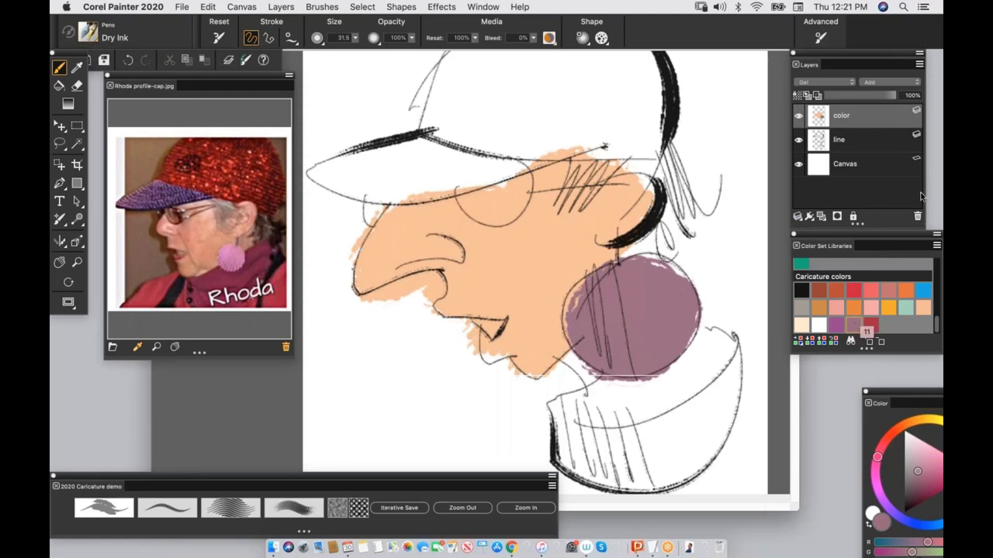
left_click(856, 292)
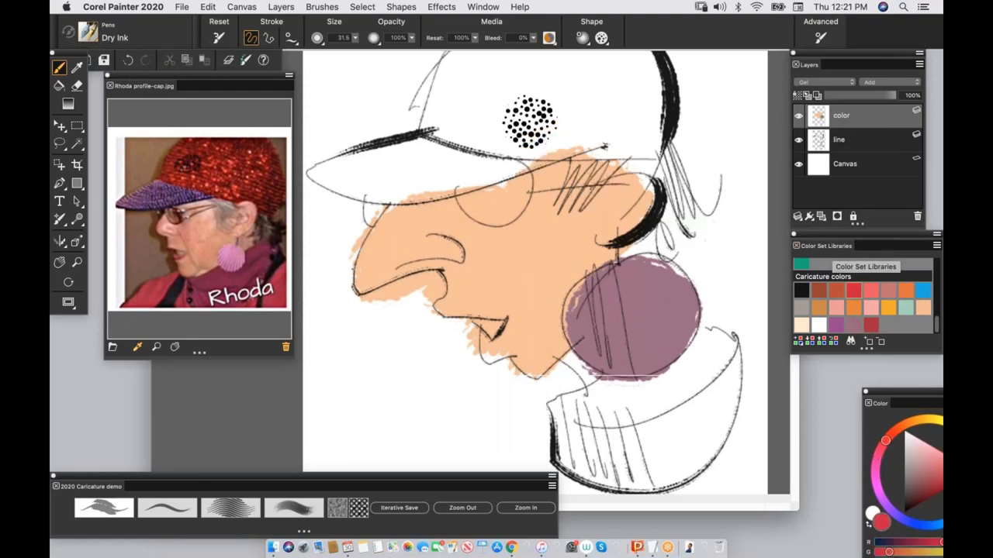
left_click_drag(543, 143, 531, 237)
mouse_move(483, 151)
left_mouse_down()
mouse_move(450, 209)
mouse_move(490, 223)
mouse_move(648, 233)
mouse_move(582, 128)
mouse_move(536, 196)
left_mouse_up()
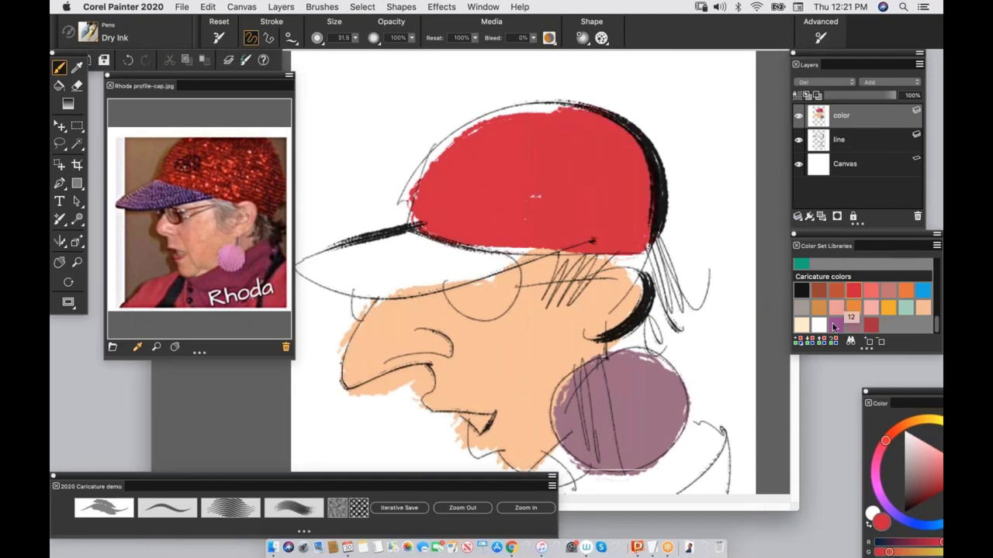
Step: Paint the cap's brim with the same muted mauve as the earring, covering the red strokes
mouse_move(309, 272)
left_mouse_down()
mouse_move(426, 246)
mouse_move(489, 265)
left_mouse_up()
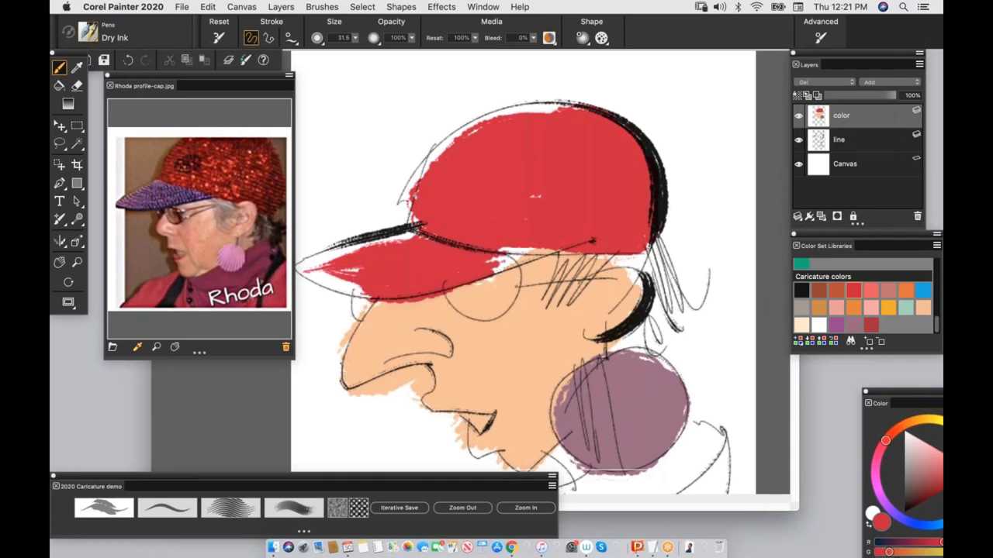
left_click(852, 325)
mouse_move(377, 273)
left_mouse_down()
mouse_move(430, 263)
mouse_move(399, 256)
mouse_move(473, 263)
left_mouse_up()
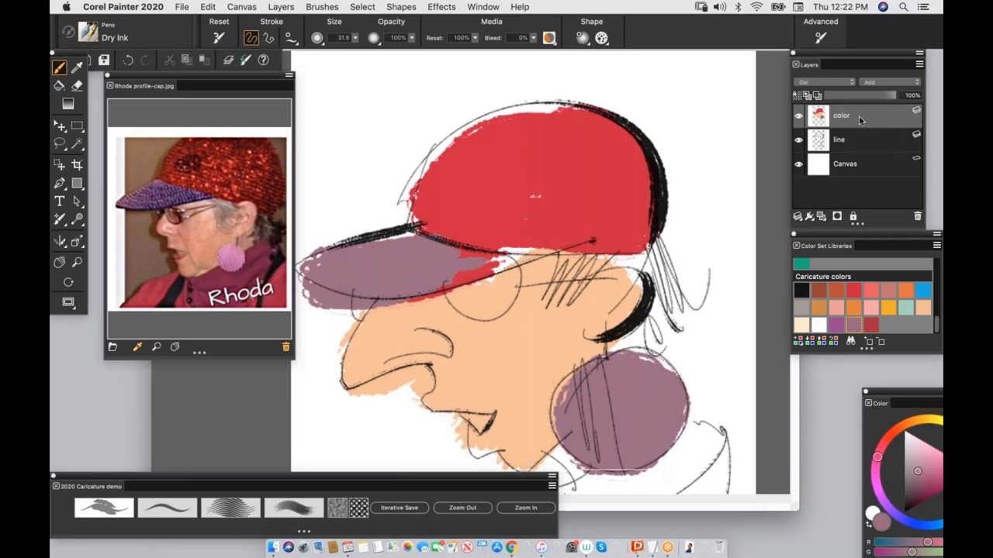
Step: Move the color layer beneath the line layer and make the color layer active again
left_click_drag(859, 128, 861, 174)
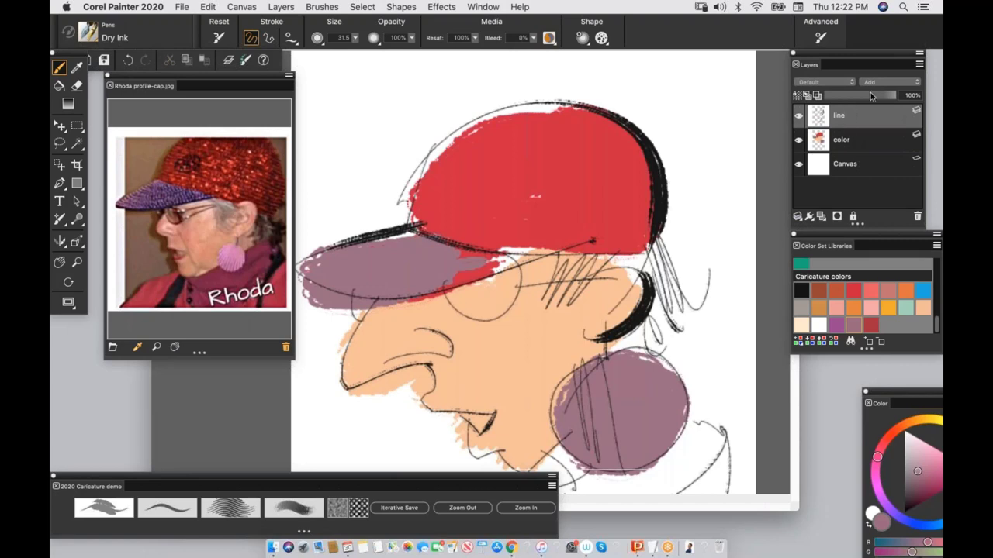
left_click(863, 142)
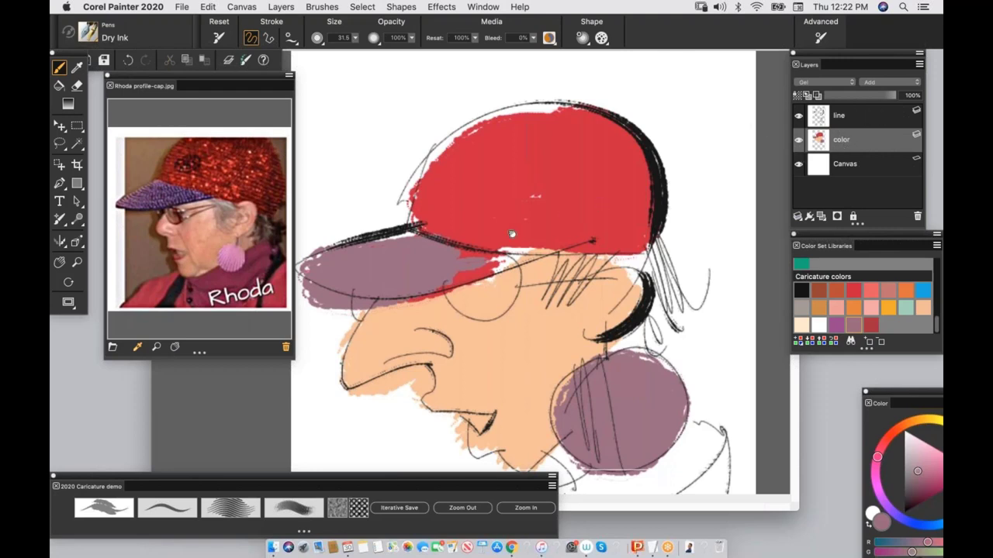
scroll(511, 177, "down", 3)
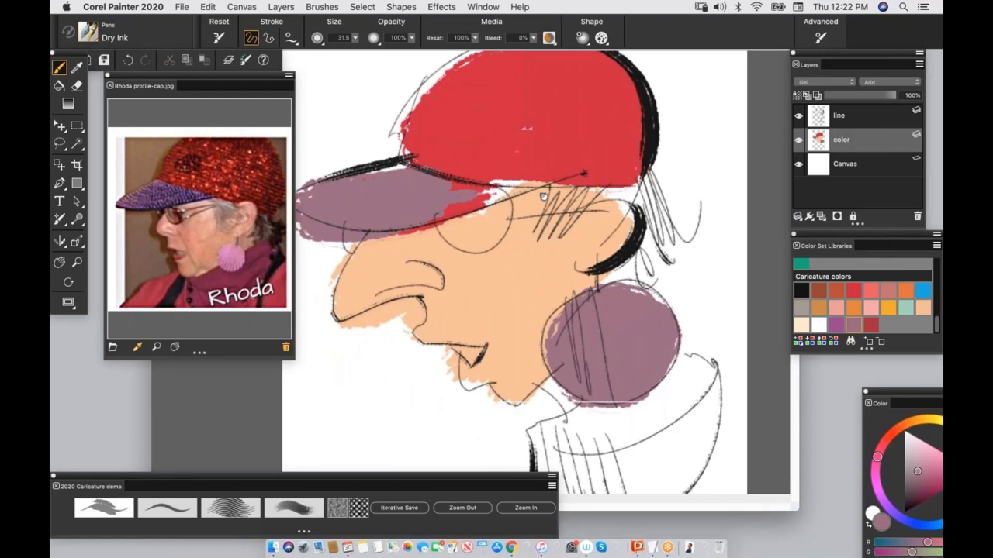
left_click_drag(543, 194, 576, 196)
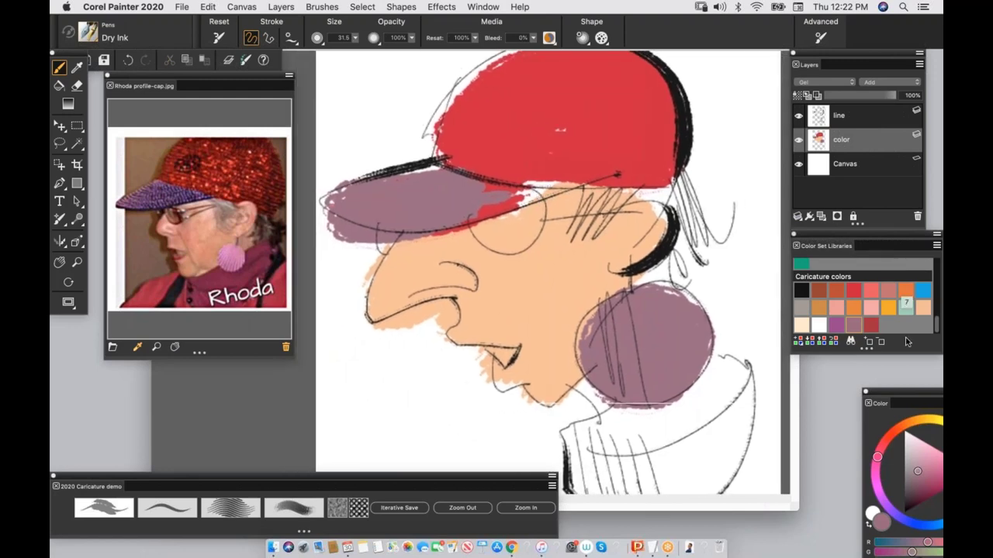
left_click(940, 471)
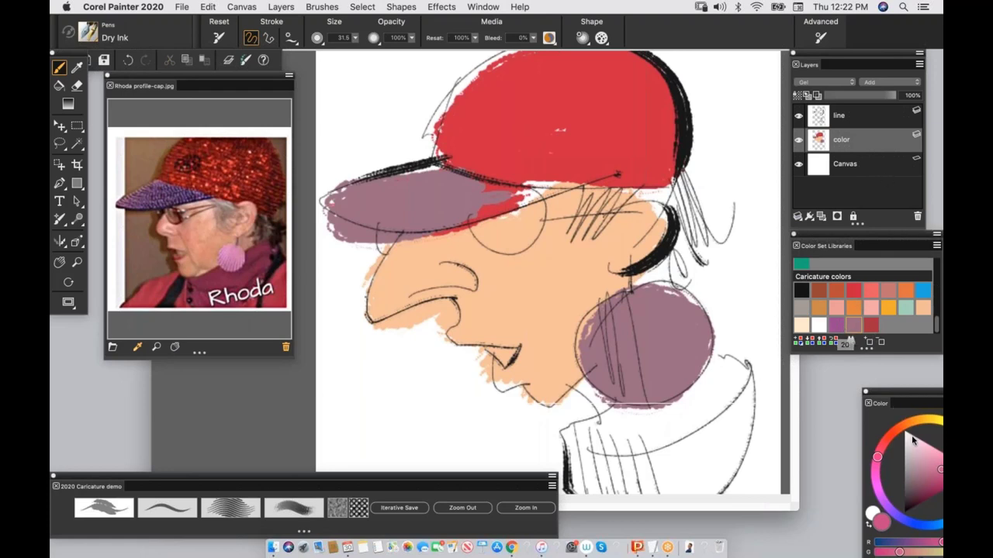
left_click(898, 386)
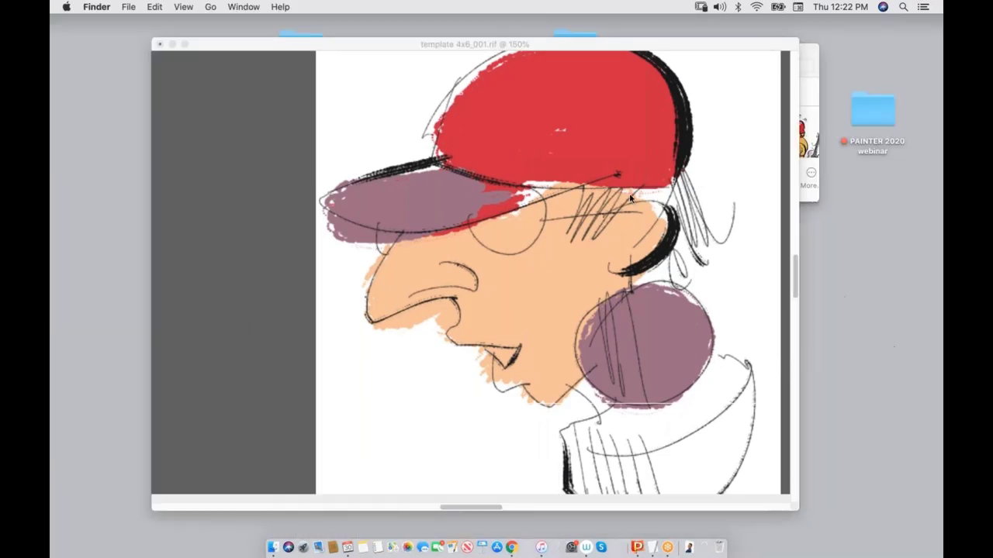
left_click(704, 126)
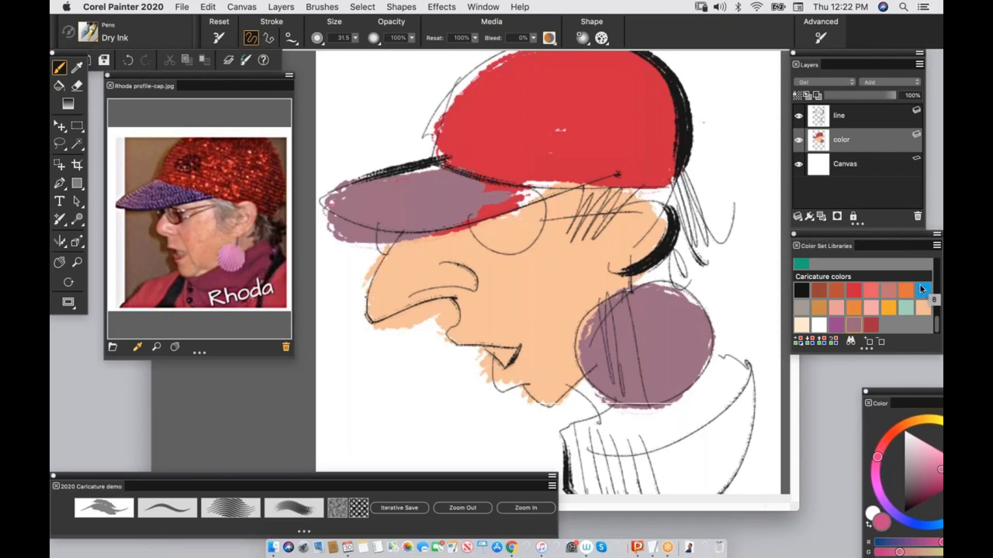
Step: Paint the round eyeglass lens with pale green on the color layer
left_click(906, 307)
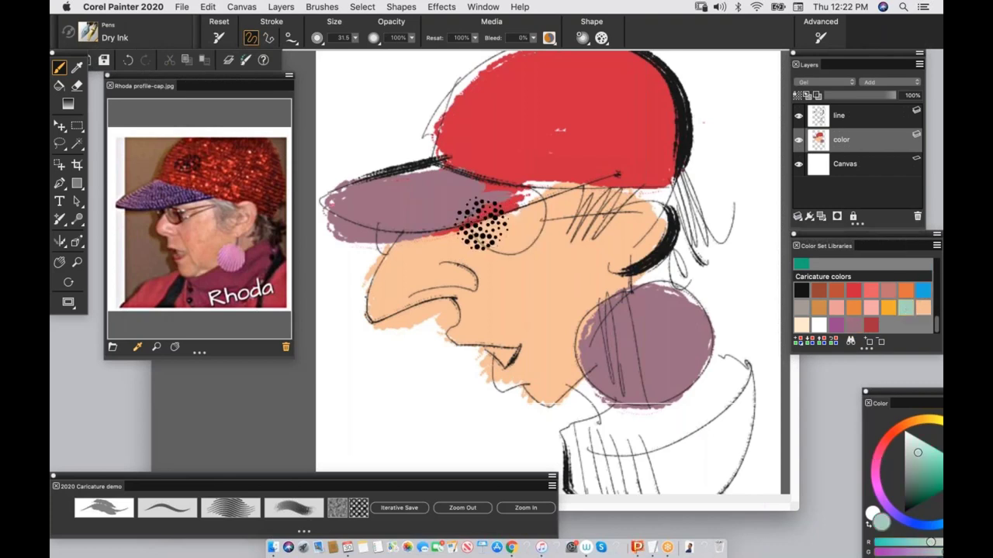
mouse_move(500, 223)
left_mouse_down()
mouse_move(535, 219)
mouse_move(521, 227)
left_mouse_up()
key("super+z")
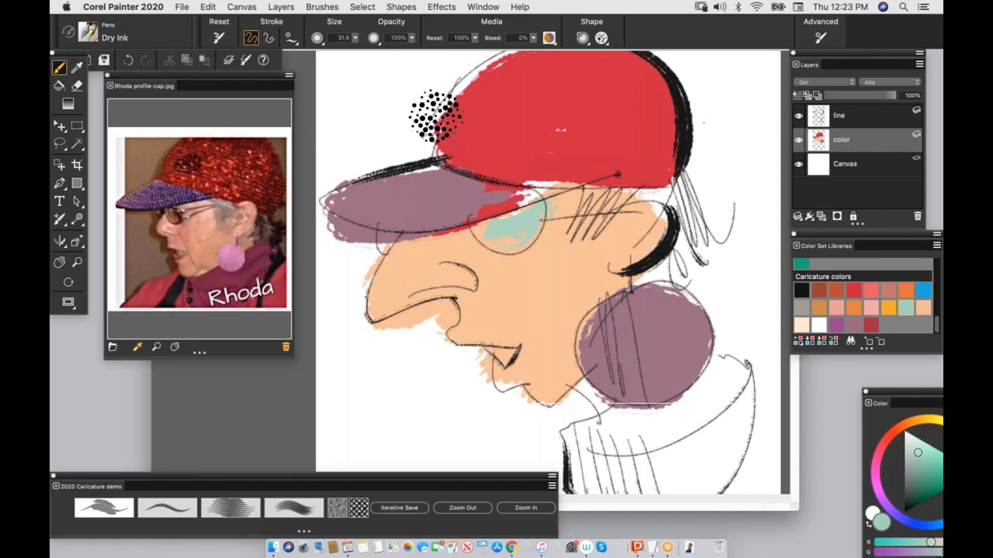
Step: Hide and restore the palettes, and examine the canvas dimensions and resolution in the Resize dialog
key("Tab")
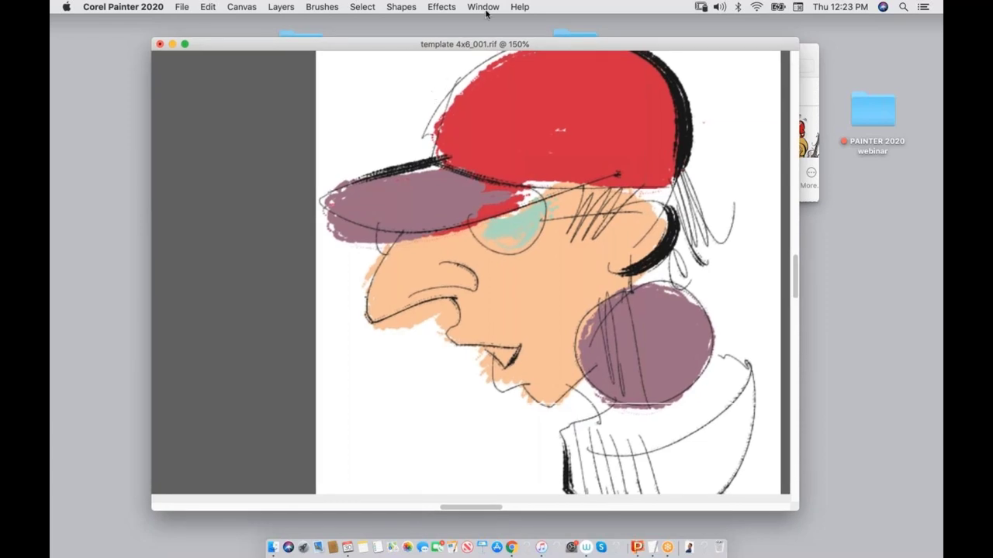
key("Tab")
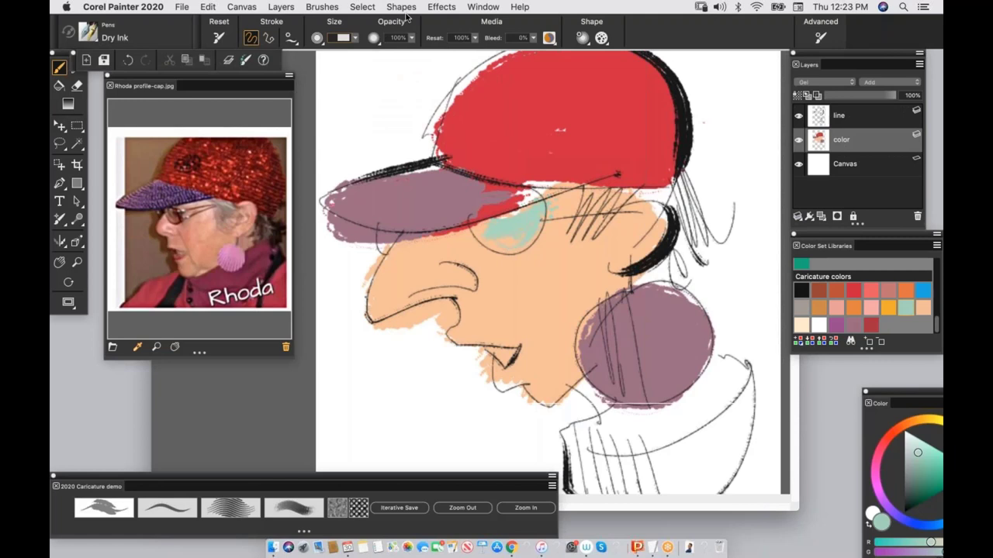
key("super+shift+r")
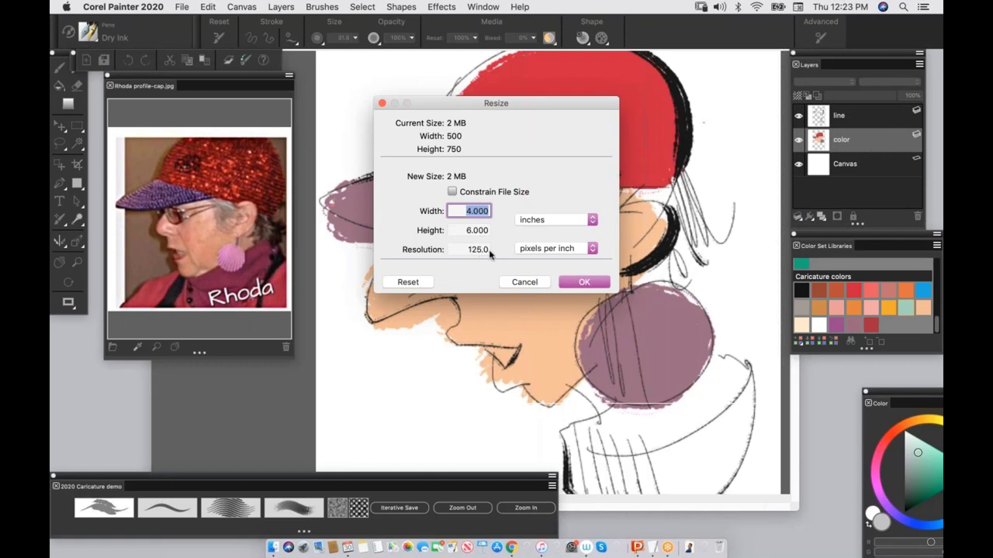
left_click(581, 283)
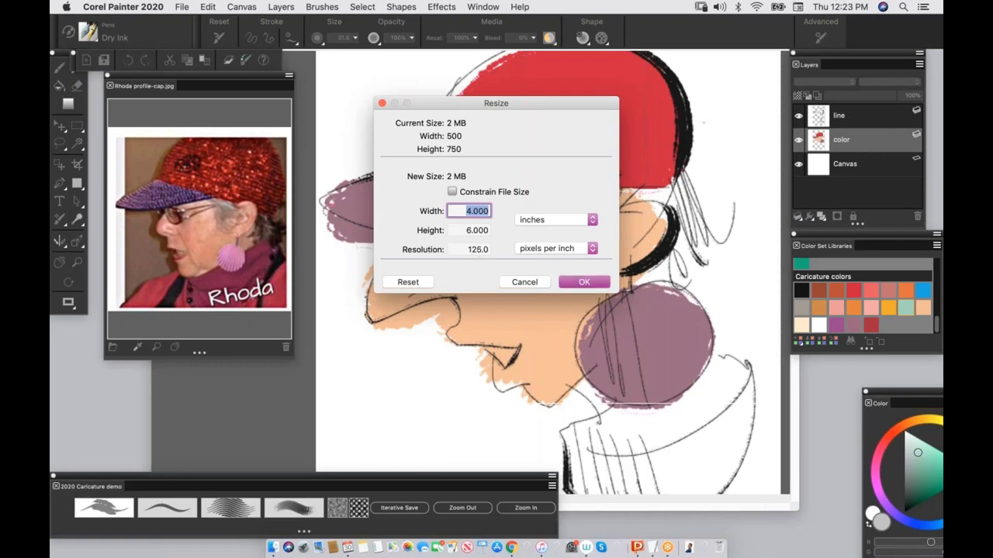
left_click_drag(572, 262, 713, 151)
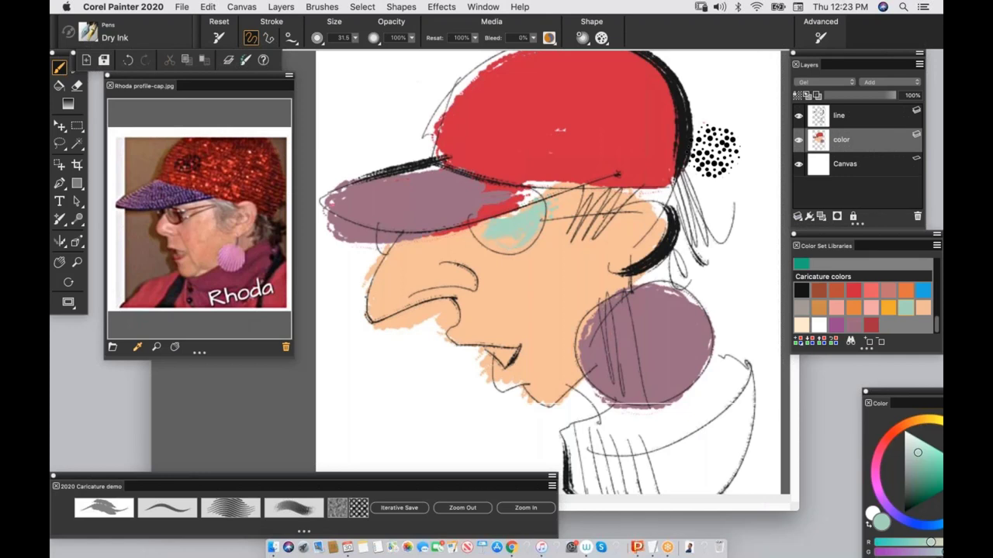
Step: With the Scratchboard Tool, sample white from the canvas and trim the peach overspill along the nose, lips and chin
left_click_drag(713, 151, 735, 96)
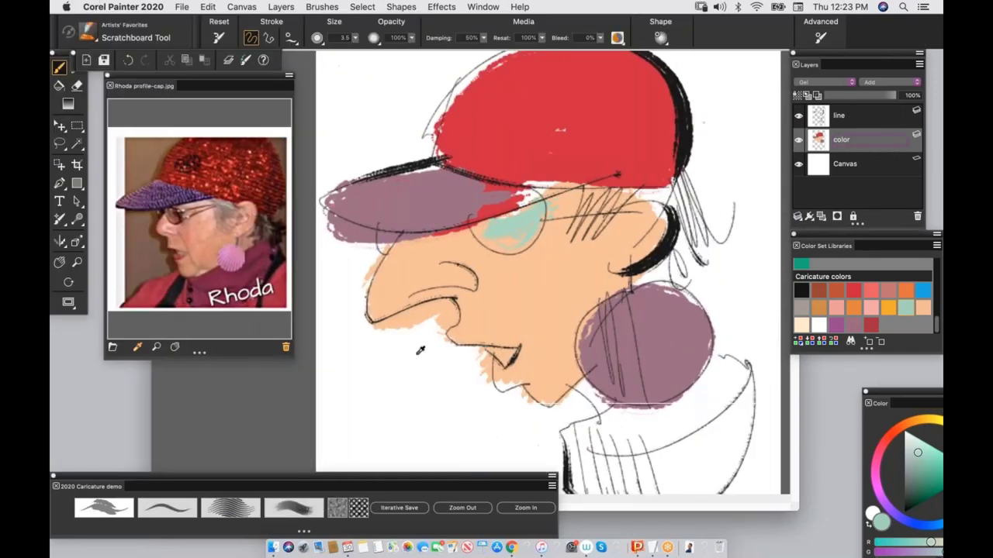
left_click(415, 342, "alt")
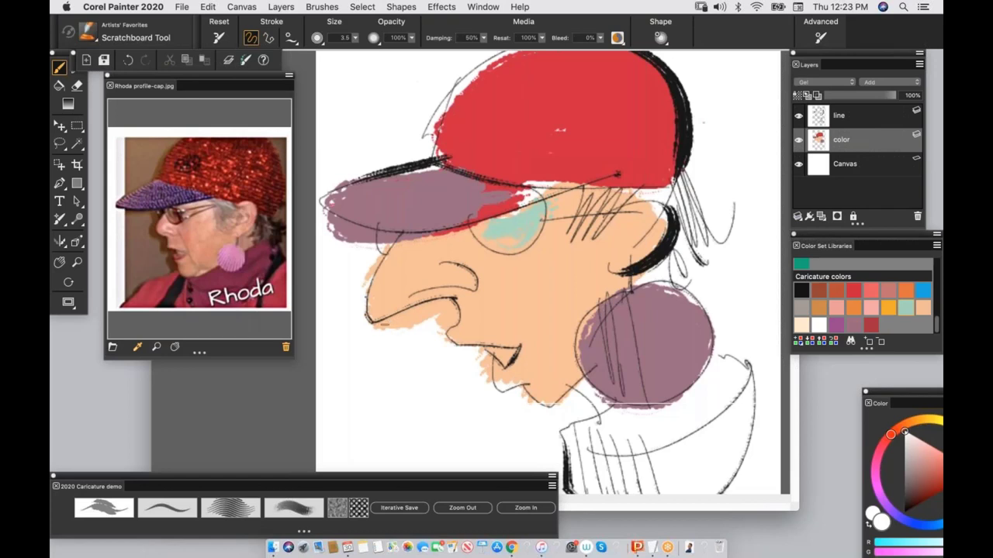
mouse_move(414, 313)
left_mouse_down()
mouse_move(404, 320)
mouse_move(442, 313)
left_mouse_up()
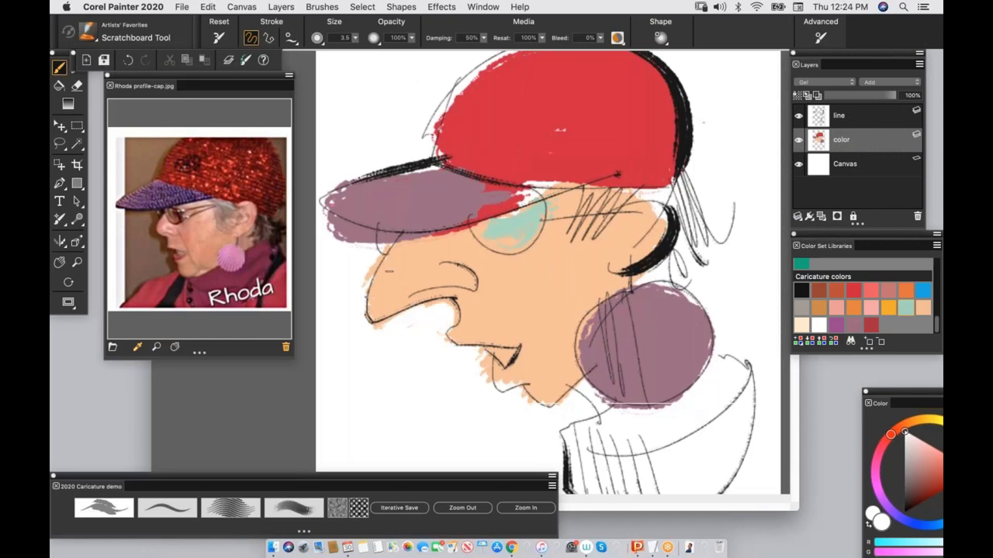
left_click_drag(381, 240, 362, 281)
left_click_drag(468, 354, 487, 362)
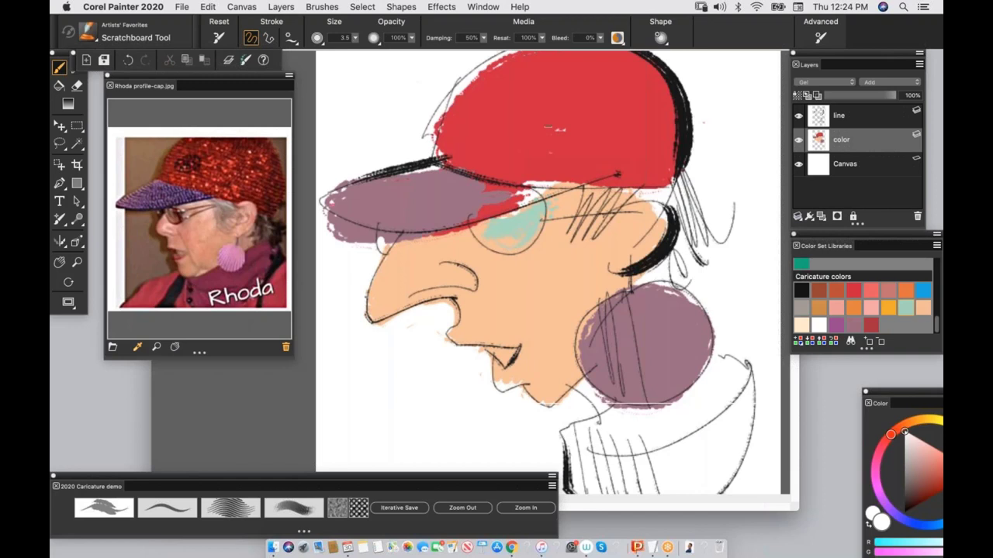
Step: Paint the eyeglass lens bright blue with Chunky Oil Pastel and add a white highlight
left_click_drag(494, 210, 479, 228)
left_click_drag(538, 195, 541, 156)
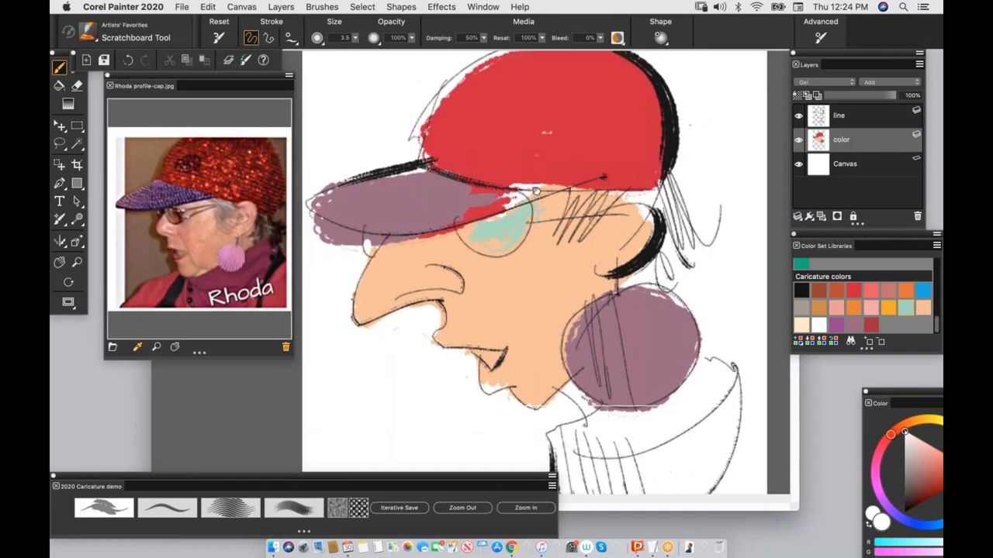
left_click(907, 310)
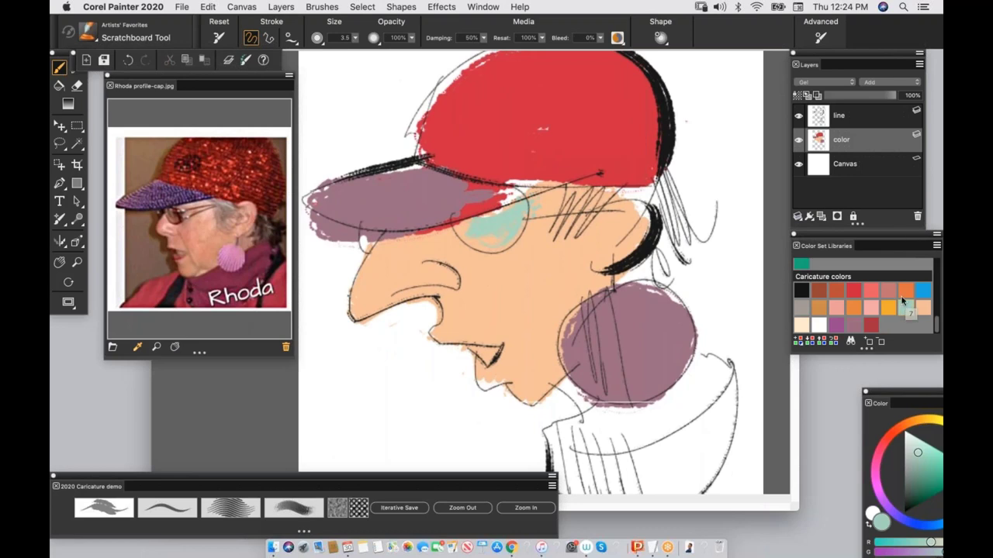
left_click(905, 290)
left_click(923, 291)
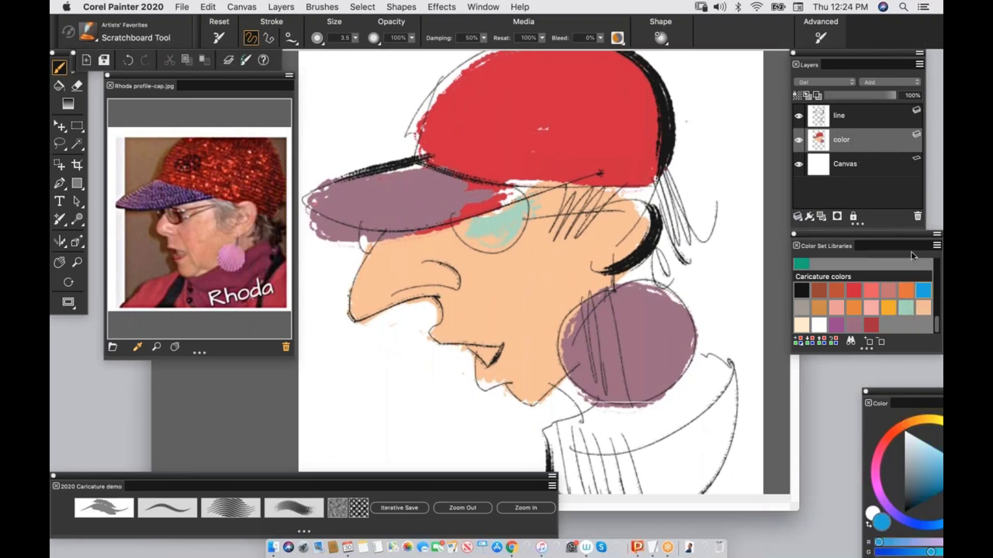
left_click(292, 510)
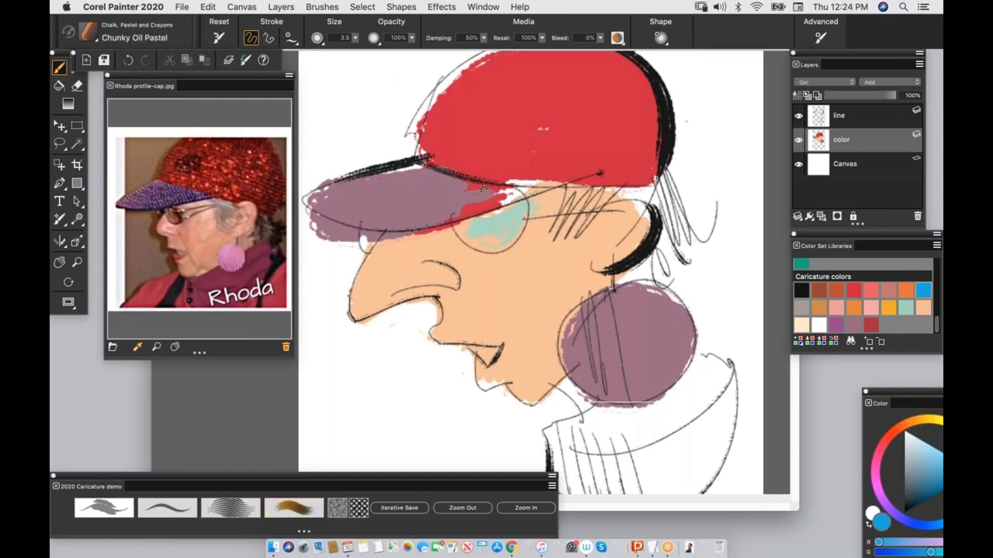
mouse_move(468, 237)
left_mouse_down()
mouse_move(502, 223)
mouse_move(504, 235)
mouse_move(503, 206)
mouse_move(446, 192)
mouse_move(468, 234)
left_mouse_up()
left_click(818, 324)
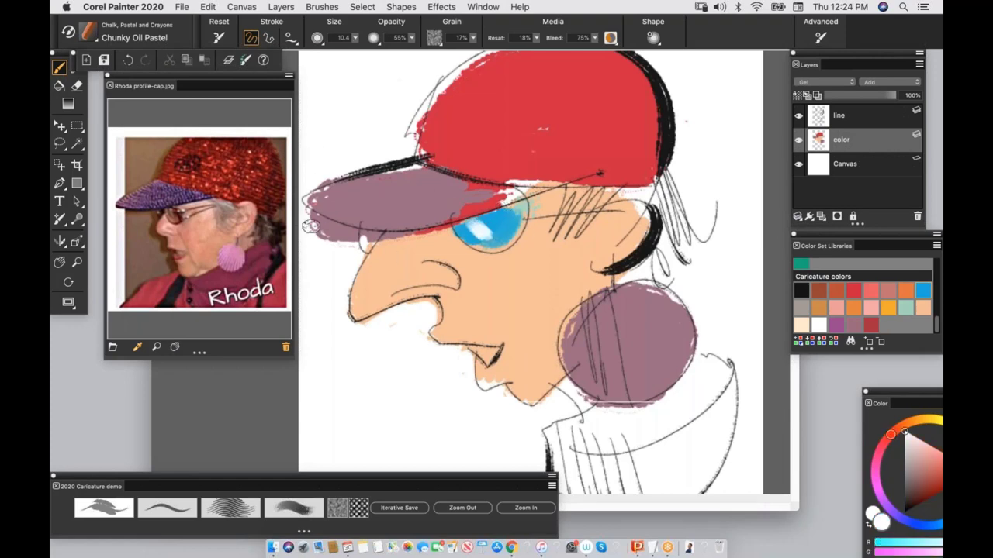
Step: Paint white over the purple overspill around the front tip of the cap's visor
mouse_move(307, 219)
left_mouse_down()
mouse_move(341, 233)
mouse_move(326, 234)
left_mouse_up()
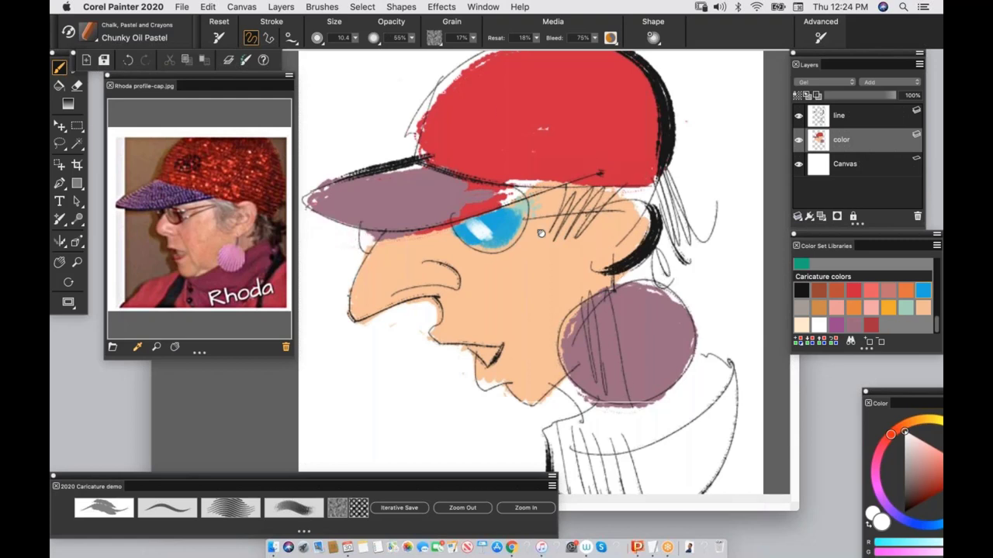
mouse_move(533, 171)
left_mouse_down()
mouse_move(556, 251)
mouse_move(558, 220)
left_mouse_up()
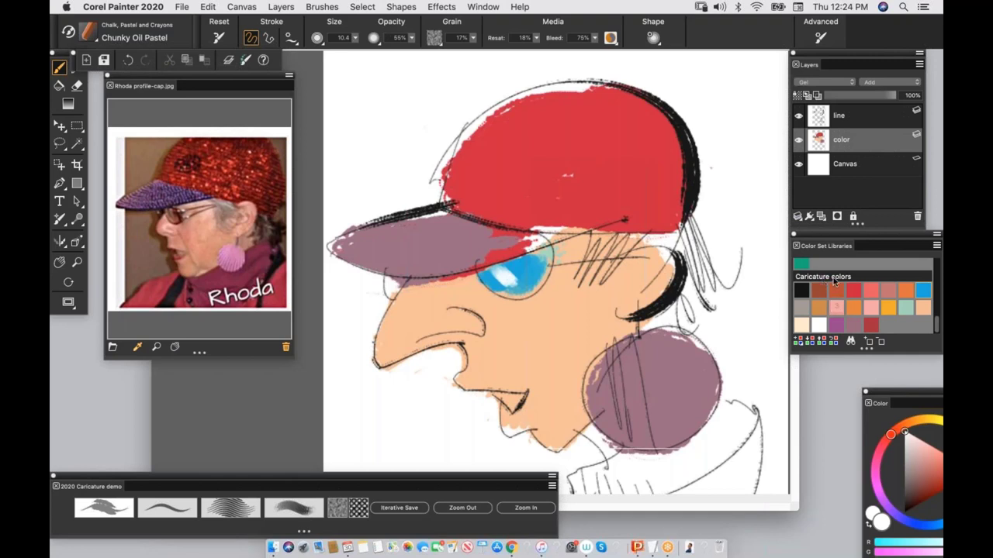
Step: Sample the earring's mauve, shift it to a bright violet with RGB 196, 88, 224, and add it to the Caricature colors set
left_click(676, 371, "alt")
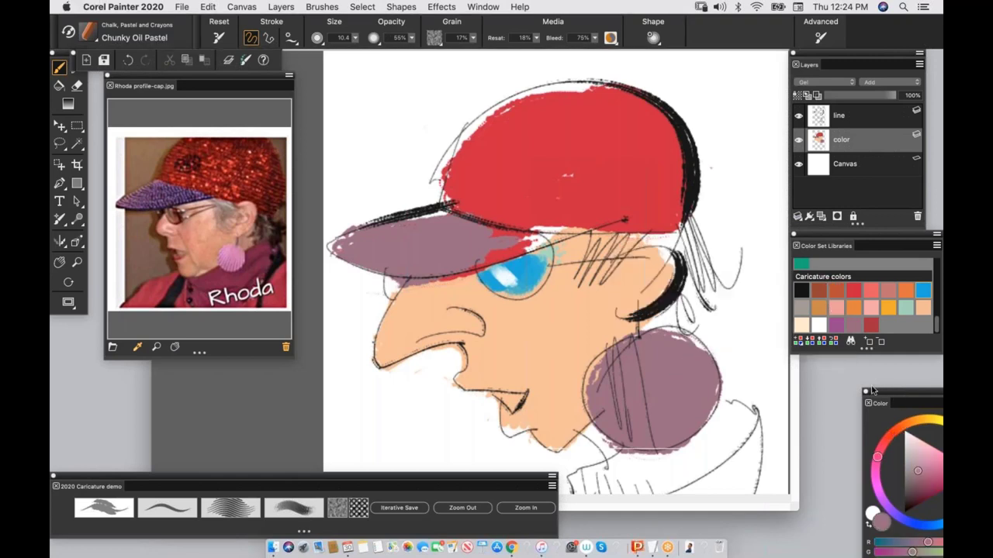
mouse_move(852, 383)
left_mouse_down()
mouse_move(845, 197)
mouse_move(925, 220)
left_mouse_up()
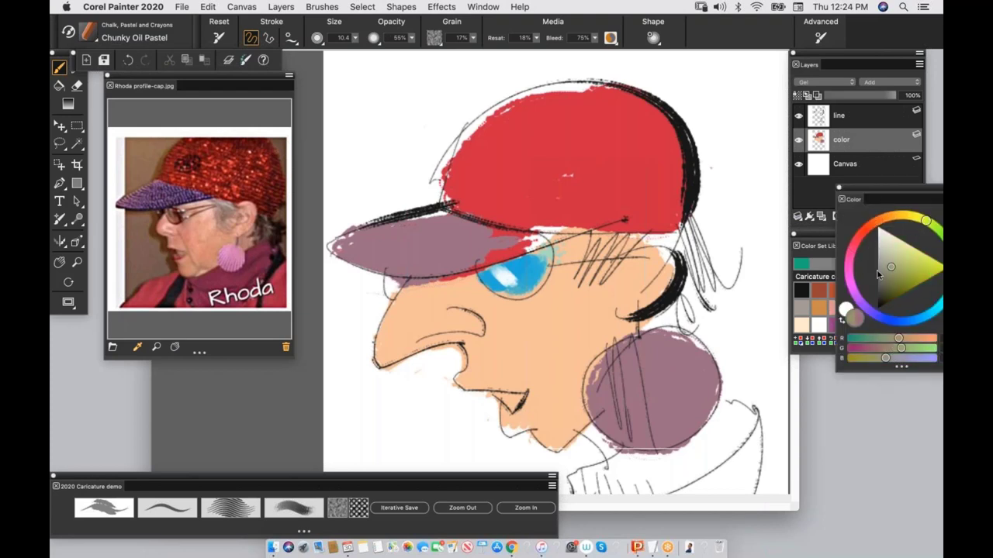
left_click(854, 292)
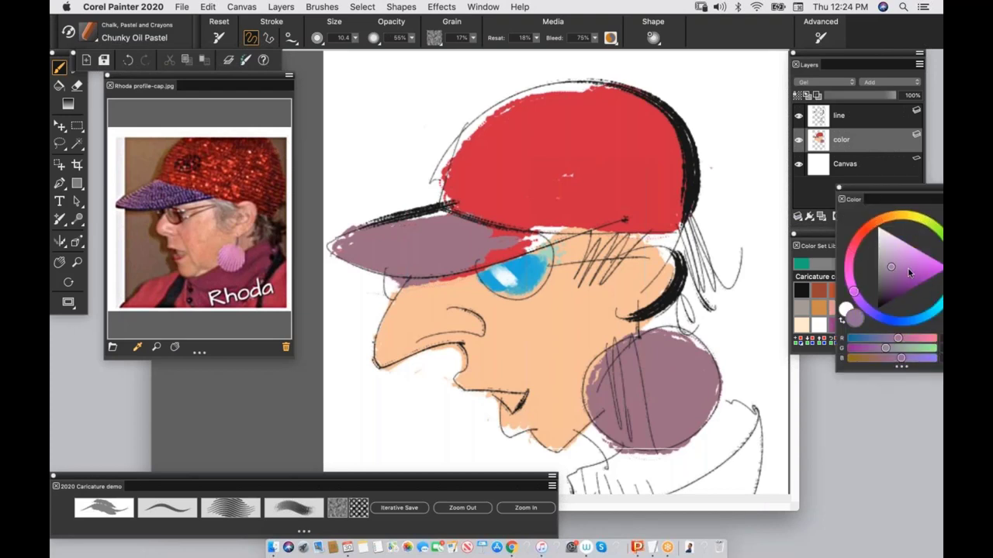
left_click(915, 258)
left_click_drag(879, 194, 881, 364)
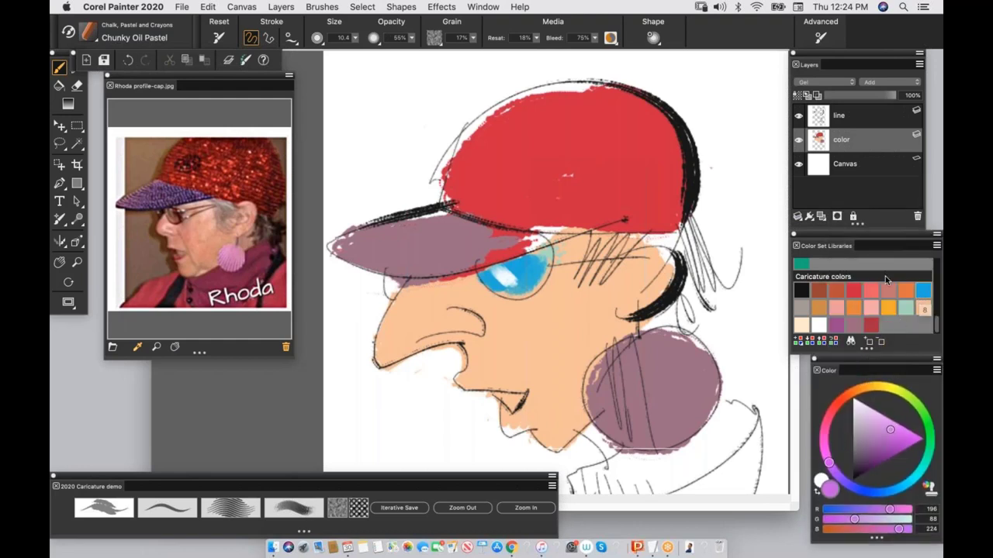
left_click(870, 346)
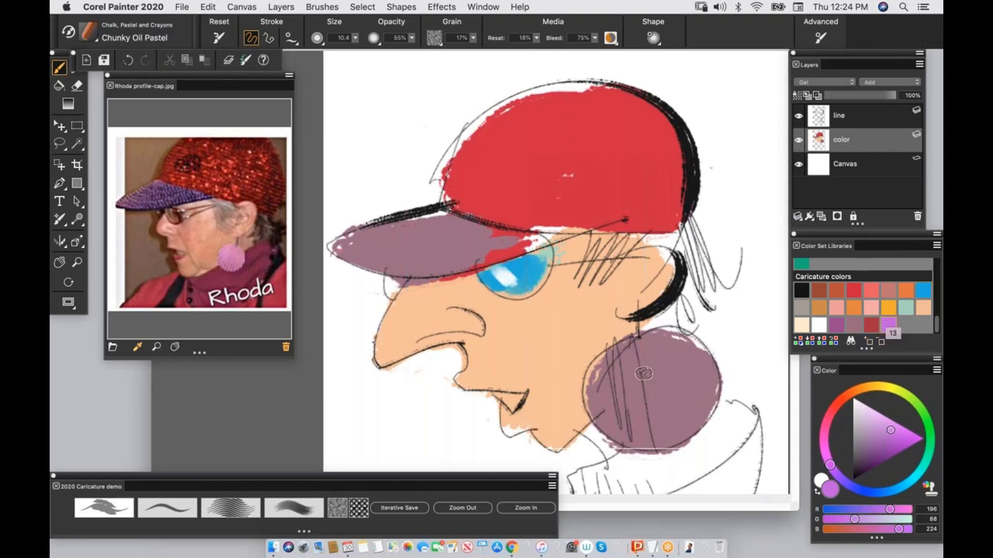
Step: Repaint the round earring and the cap's visor with the bright violet using Chunky Oil Pastel
mouse_move(650, 365)
left_mouse_down()
mouse_move(610, 407)
mouse_move(643, 356)
left_mouse_up()
mouse_move(615, 426)
left_mouse_down()
mouse_move(617, 390)
mouse_move(591, 388)
mouse_move(597, 420)
mouse_move(656, 420)
mouse_move(681, 357)
mouse_move(661, 345)
mouse_move(683, 341)
mouse_move(709, 404)
mouse_move(652, 444)
left_mouse_up()
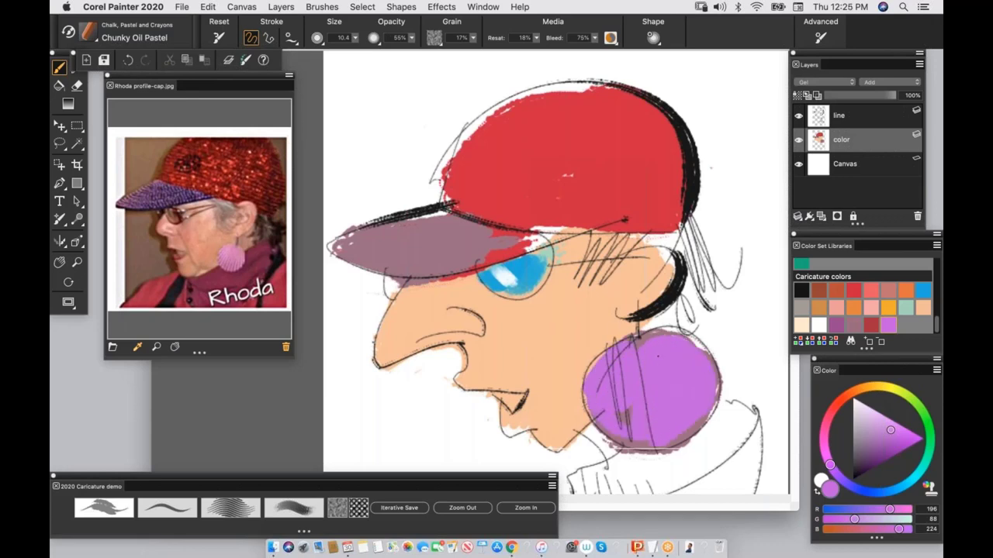
mouse_move(458, 233)
left_mouse_down()
mouse_move(436, 241)
mouse_move(329, 247)
mouse_move(521, 225)
mouse_move(529, 232)
mouse_move(483, 228)
mouse_move(380, 247)
mouse_move(447, 264)
mouse_move(434, 252)
mouse_move(512, 252)
left_mouse_up()
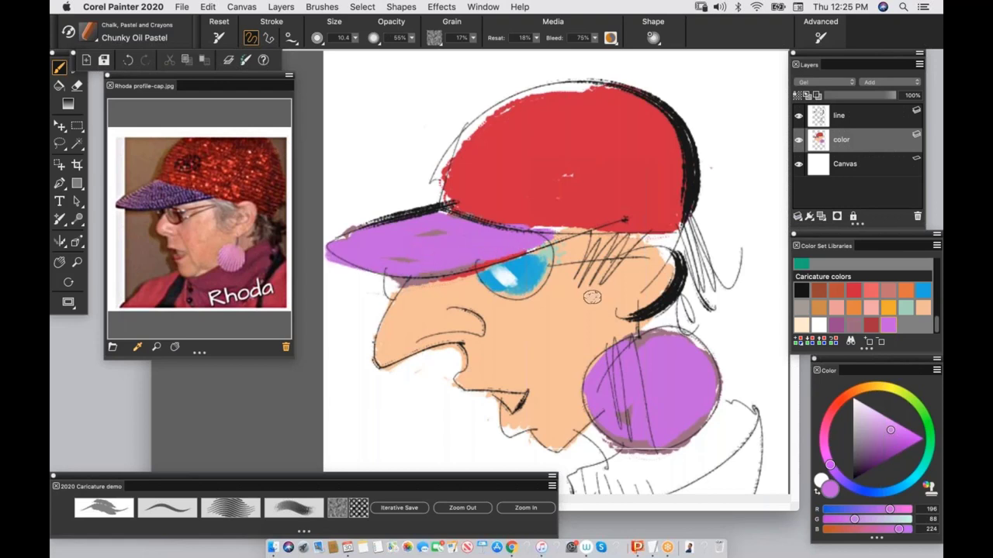
Step: Sample white from the canvas and paint the teeth inside the open mouth
scroll(560, 236, "down", 3)
left_click(468, 375, "alt")
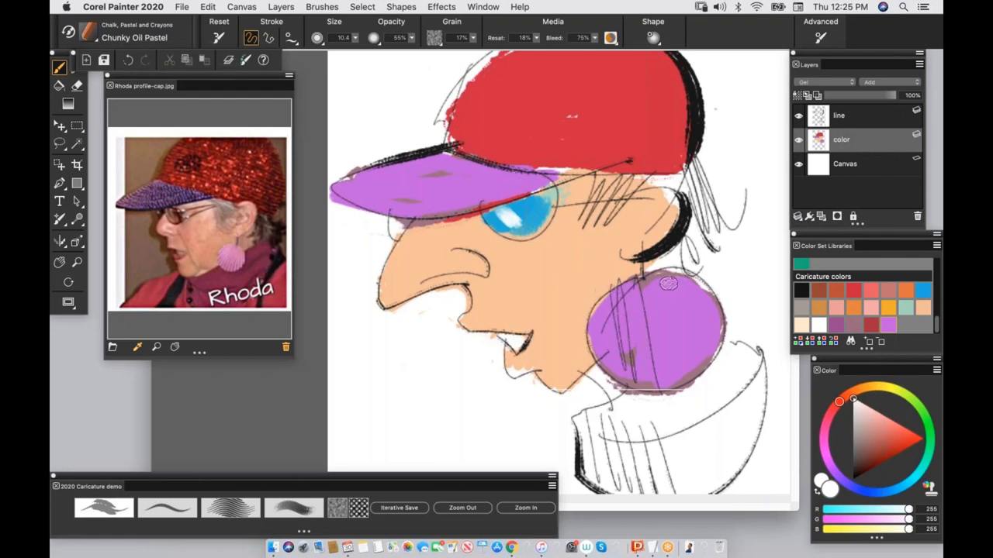
scroll(548, 276, "up", 2)
mouse_move(548, 275)
left_mouse_down()
mouse_move(550, 285)
mouse_move(547, 274)
left_mouse_up()
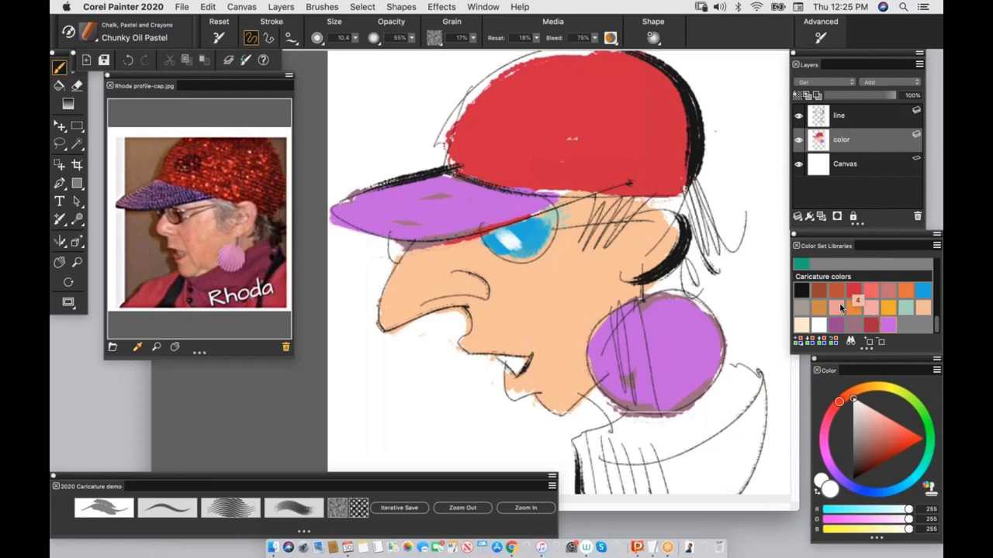
Step: Paint a blush patch on the cheek and fill both lips with coral red from the Caricature colors set
left_click(872, 292)
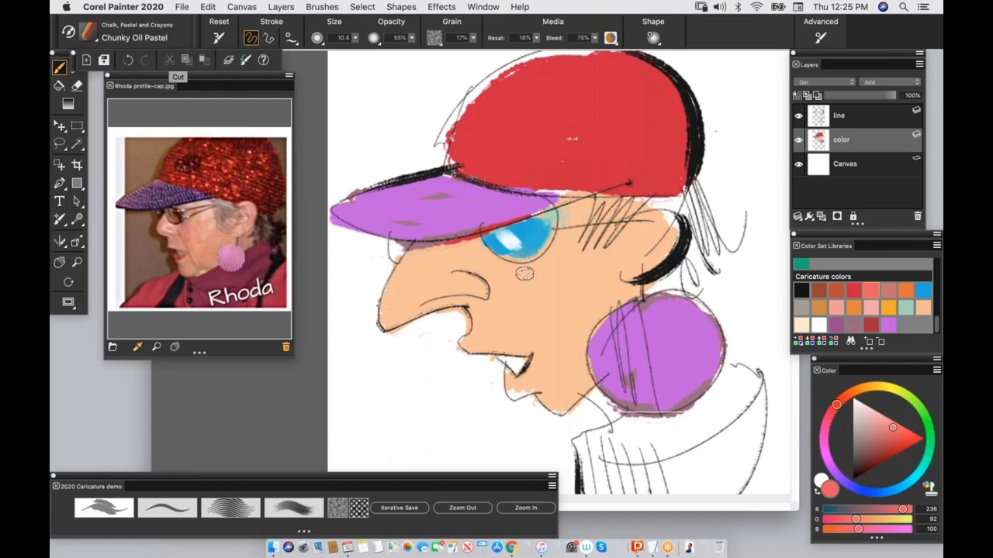
mouse_move(519, 271)
left_mouse_down()
mouse_move(503, 297)
mouse_move(495, 276)
mouse_move(525, 284)
mouse_move(543, 306)
mouse_move(550, 289)
left_mouse_up()
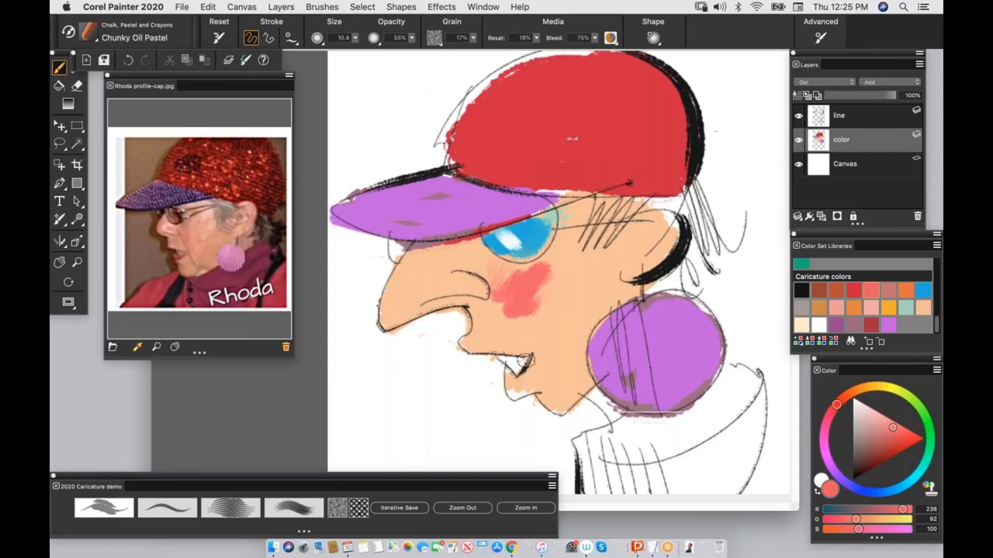
mouse_move(522, 371)
left_mouse_down()
mouse_move(511, 391)
mouse_move(522, 394)
left_mouse_up()
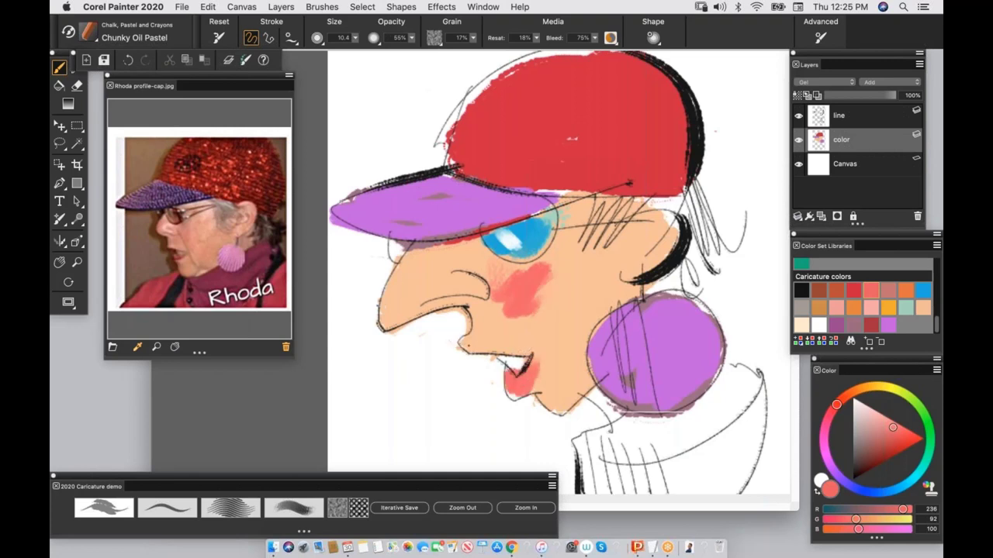
left_click_drag(458, 339, 482, 354)
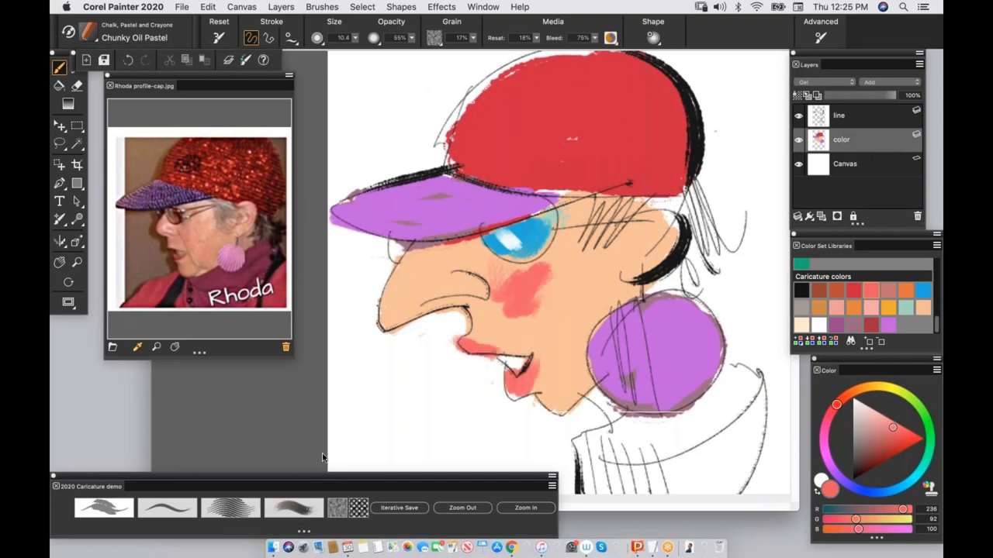
Step: Choose the Grainy Water brush from the Blenders category and blend the coral blush smoothly into the cheek
left_click_drag(320, 487, 318, 460)
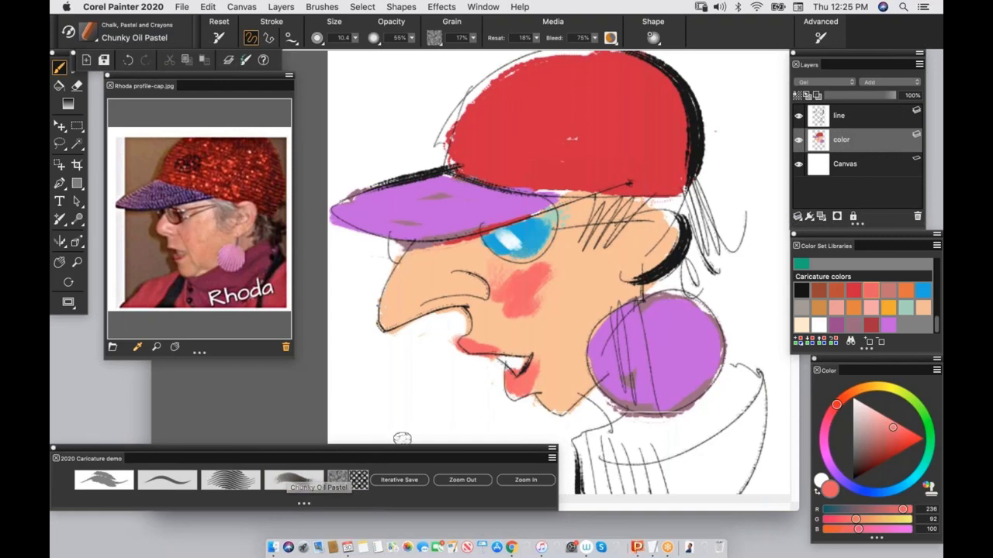
left_click(93, 32)
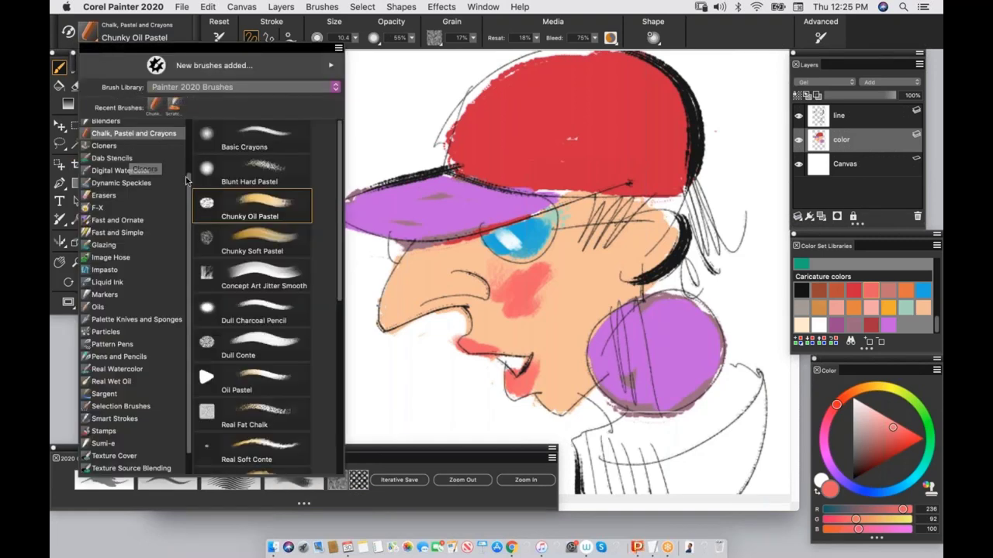
scroll(179, 135, "up", 2)
scroll(179, 128, "up", 1)
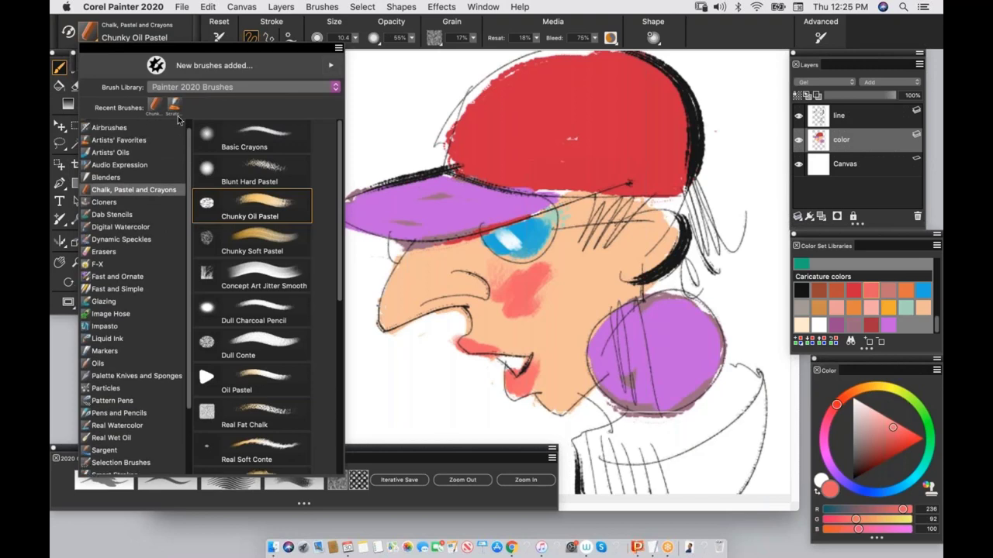
scroll(179, 124, "up", 1)
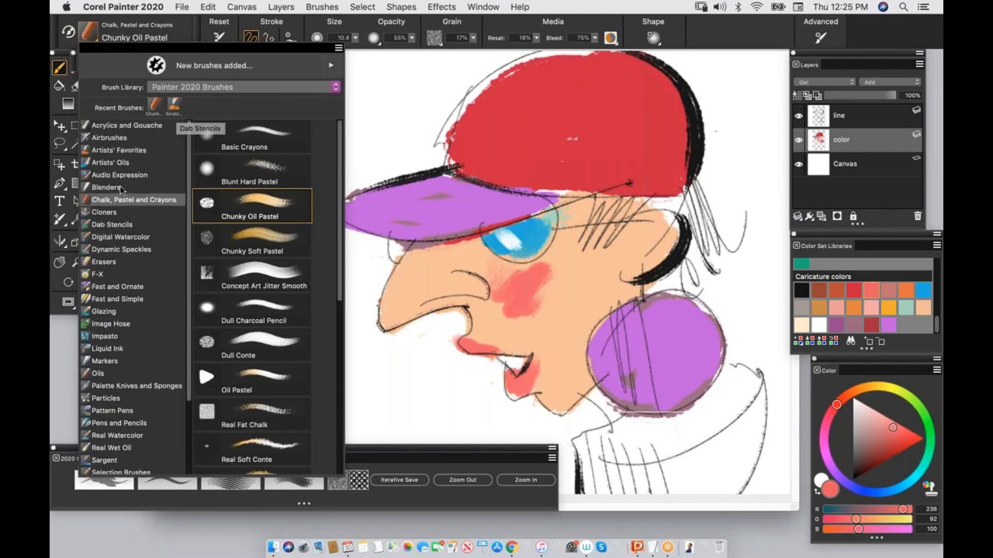
left_click(132, 187)
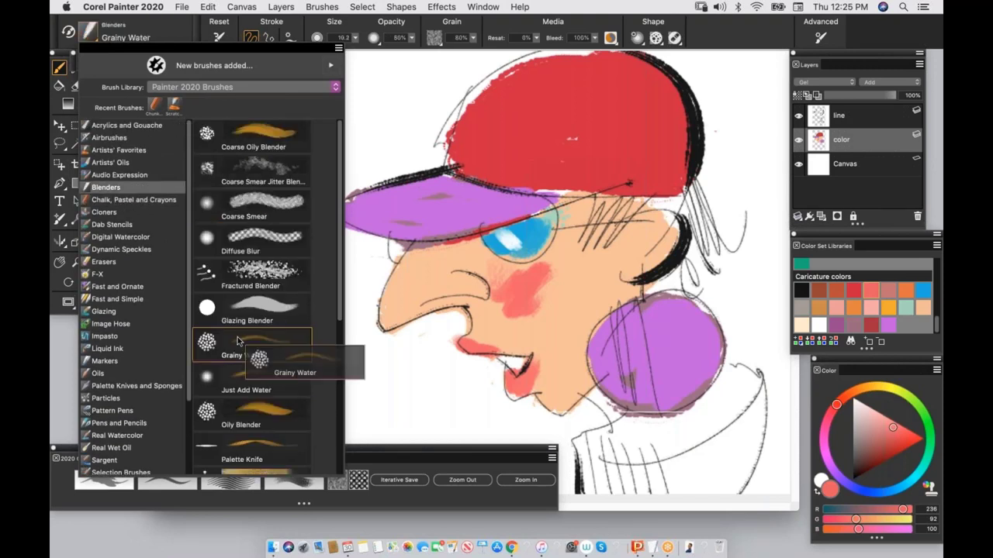
mouse_move(505, 283)
left_mouse_down()
mouse_move(546, 269)
mouse_move(507, 281)
mouse_move(525, 270)
mouse_move(490, 315)
left_mouse_up()
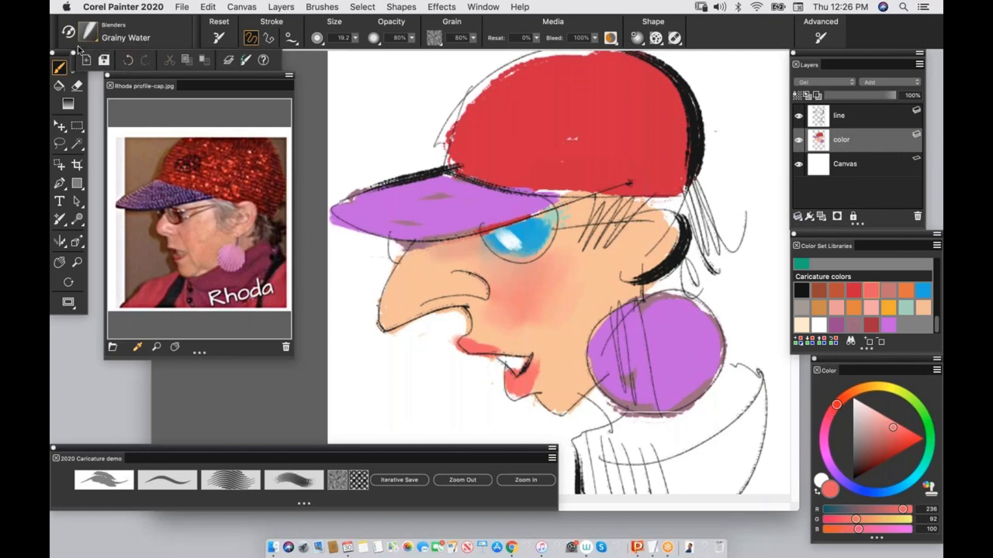
Step: Add the Grainy Water blender to the 2020 Caricature demo palette, placing it beneath the Chunky Oil Pastel
mouse_move(144, 91)
left_mouse_down()
mouse_move(348, 425)
mouse_move(334, 482)
left_mouse_up()
mouse_move(557, 481)
left_mouse_down()
mouse_move(638, 483)
mouse_move(501, 503)
mouse_move(317, 485)
mouse_move(279, 499)
mouse_move(310, 500)
left_mouse_up()
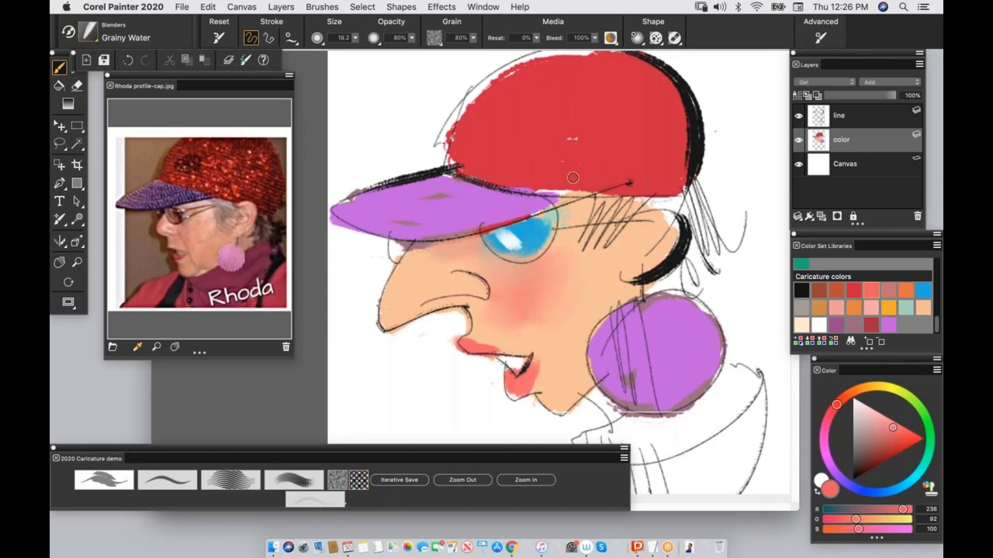
Step: Try coral strokes with Scratchboard Rake 2020 on the blank area in front of the cap, and undo them
left_click(227, 484)
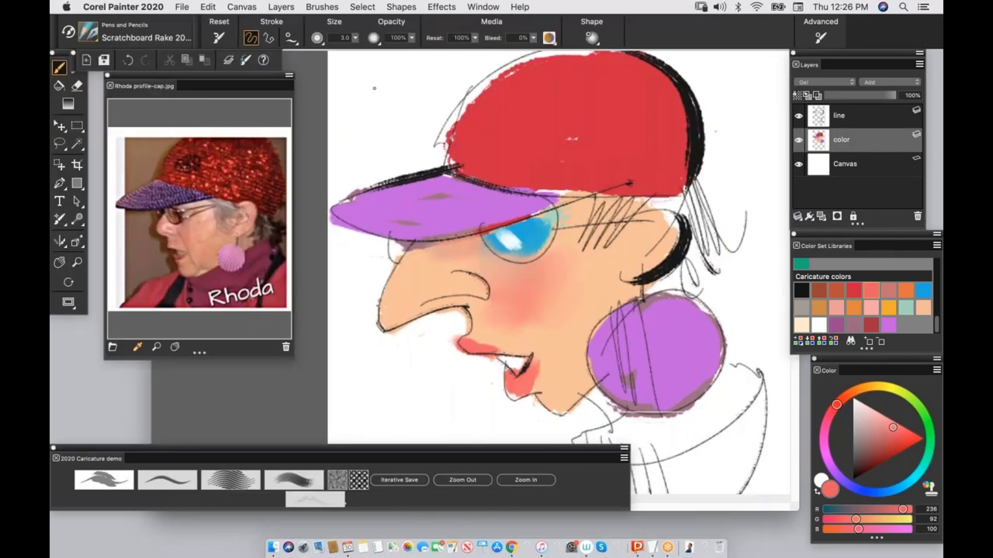
mouse_move(373, 87)
left_mouse_down()
mouse_move(399, 93)
mouse_move(439, 66)
left_mouse_up()
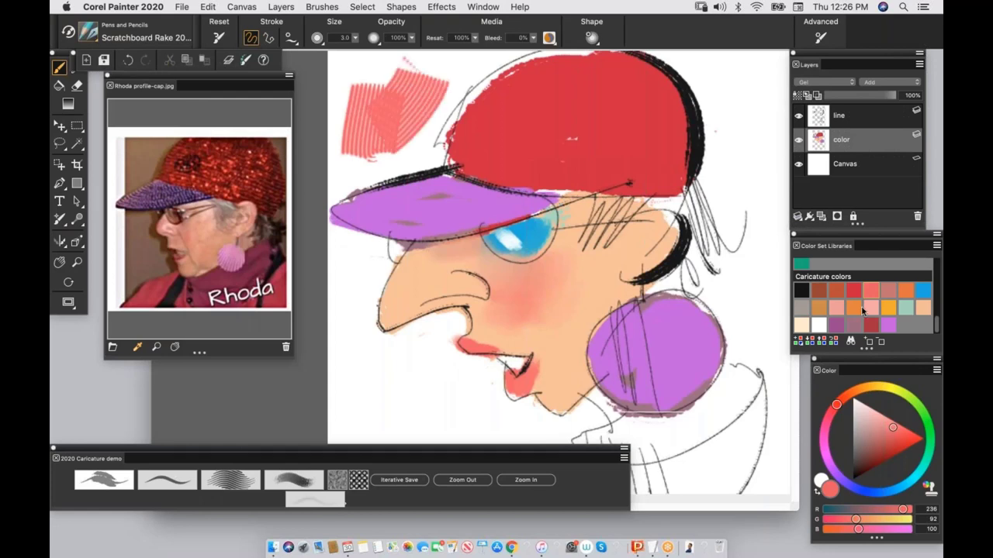
key("super+z")
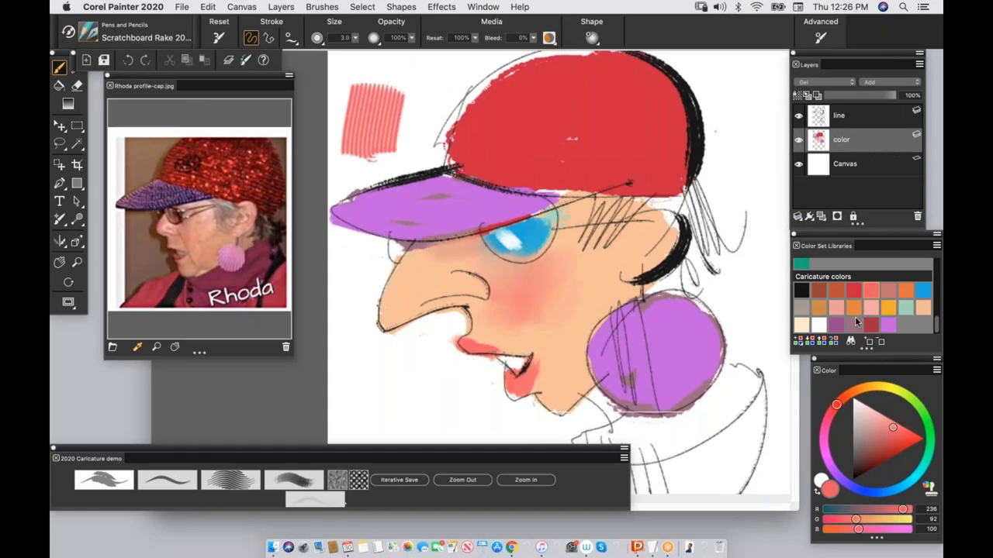
key("super+z")
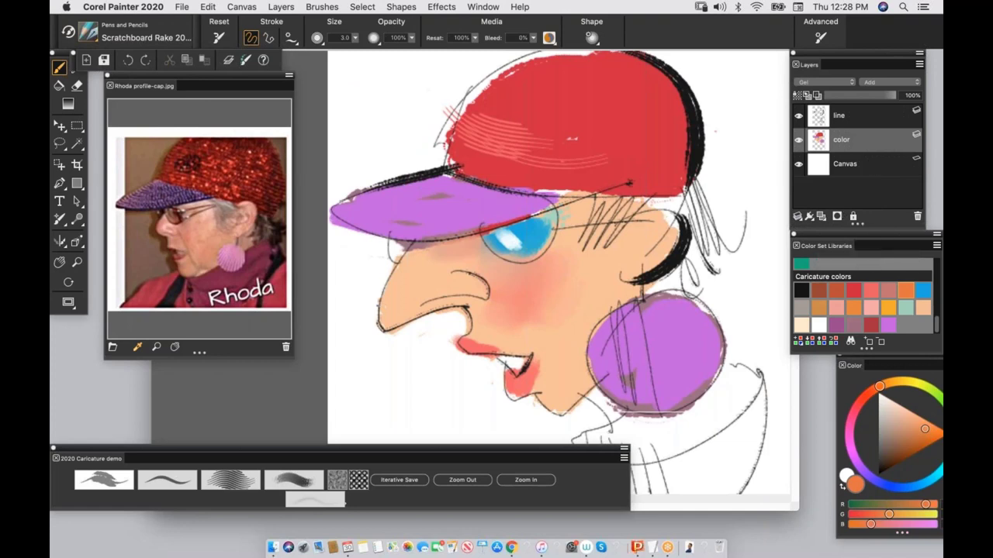
Step: Switch from Scratchboard Rake 2020 back to the previously used Grainy Water blender and close the brush library
left_click(90, 32)
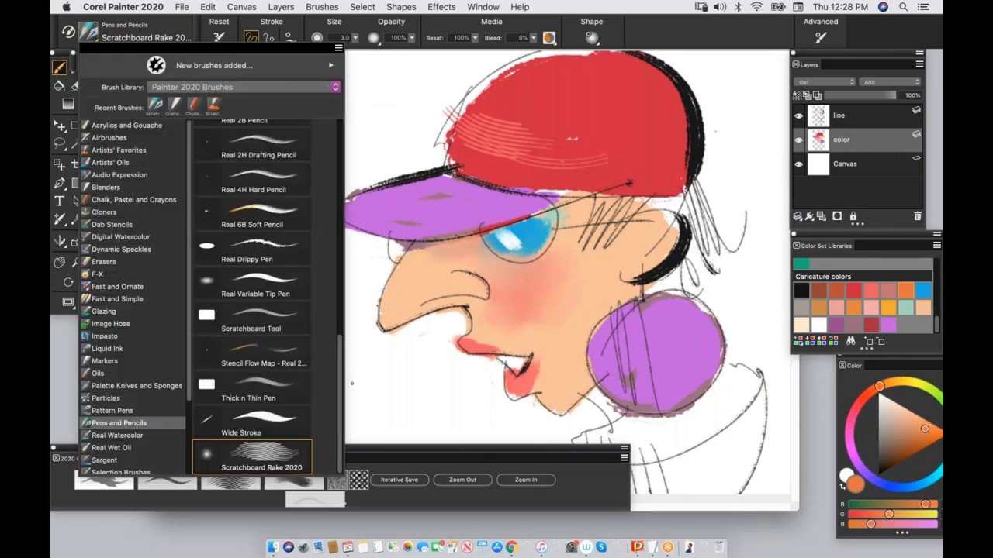
mouse_move(338, 382)
left_mouse_down()
mouse_move(335, 101)
mouse_move(351, 368)
left_mouse_up()
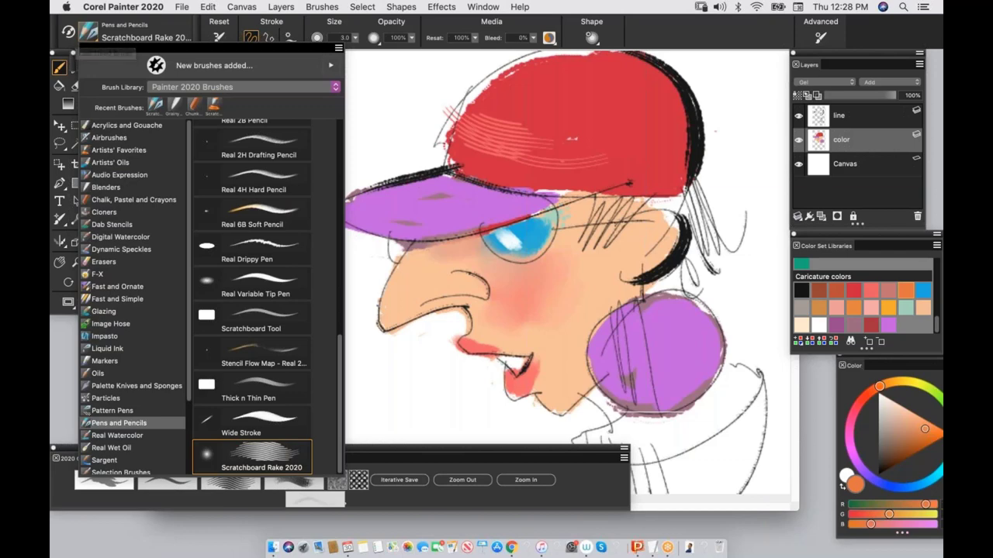
left_click(68, 32)
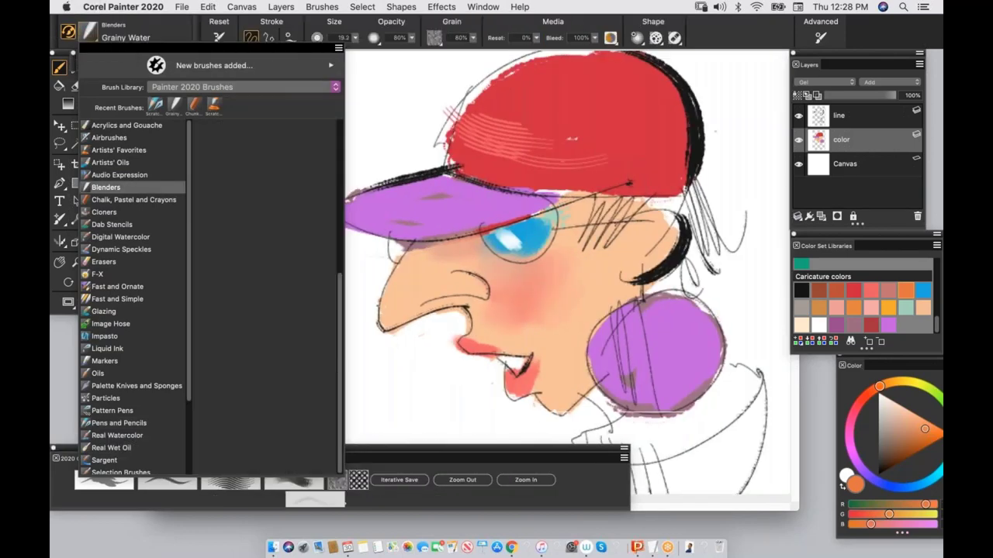
left_click(373, 125)
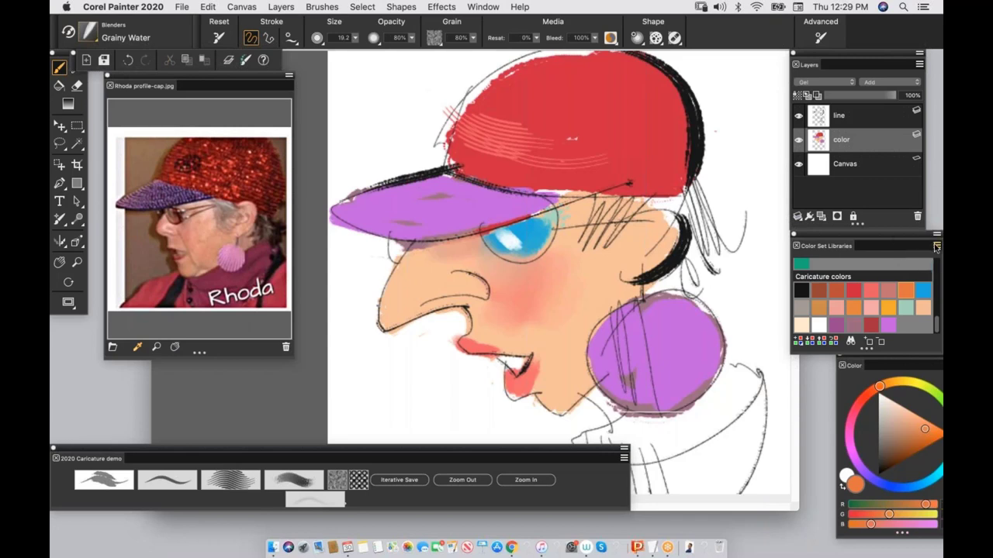
Step: Create a new color set from the current image named "demo caricature" and bring it into view in the color set library
left_click(936, 247)
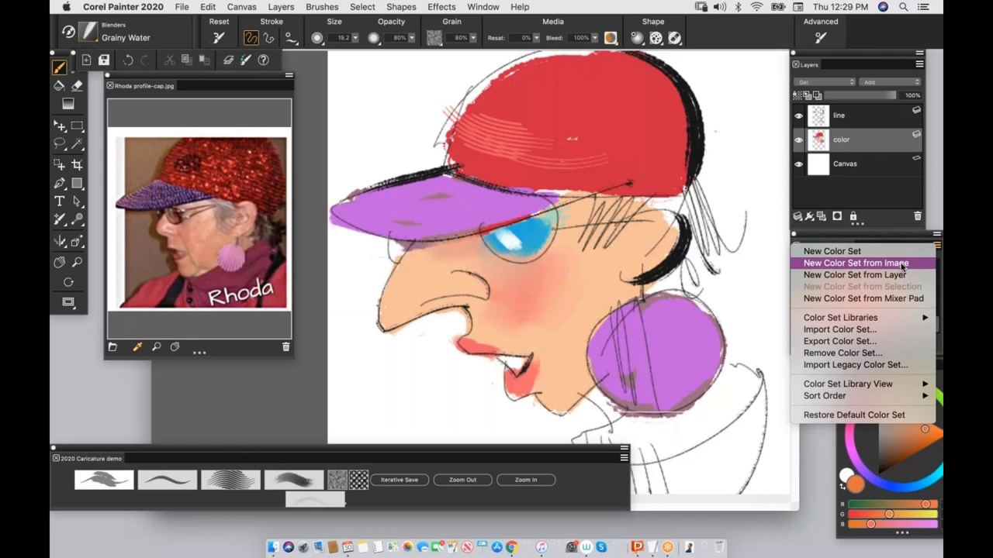
left_click(901, 263)
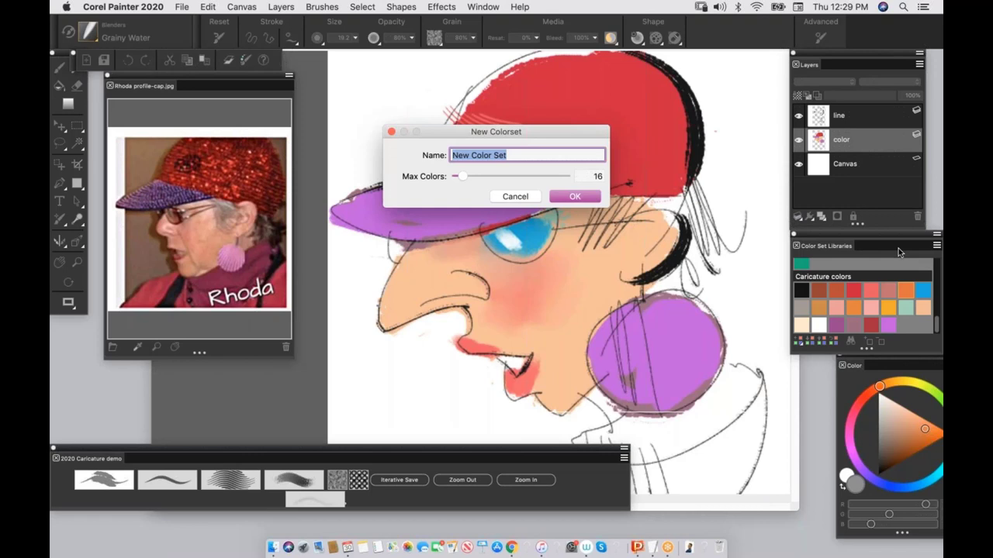
type("demo color")
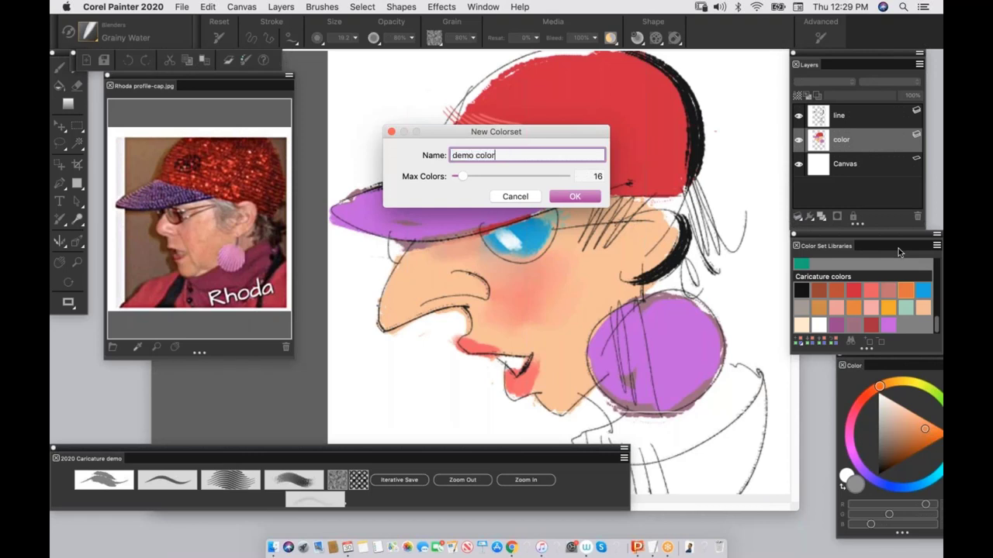
type(" se")
key("BackSpace")
key("BackSpace")
key("BackSpace")
type("aricataure")
key("Delete")
left_click(574, 196)
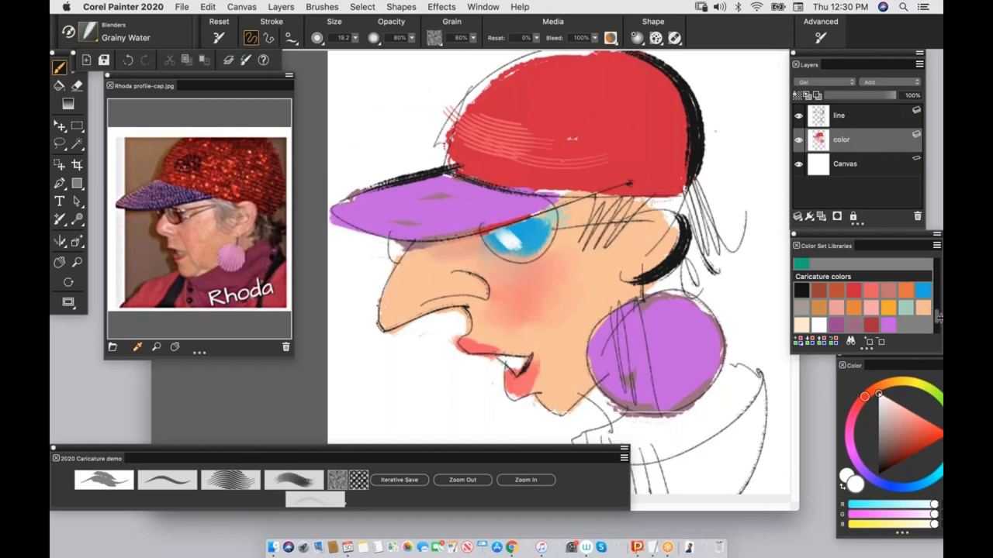
left_click_drag(938, 318, 936, 335)
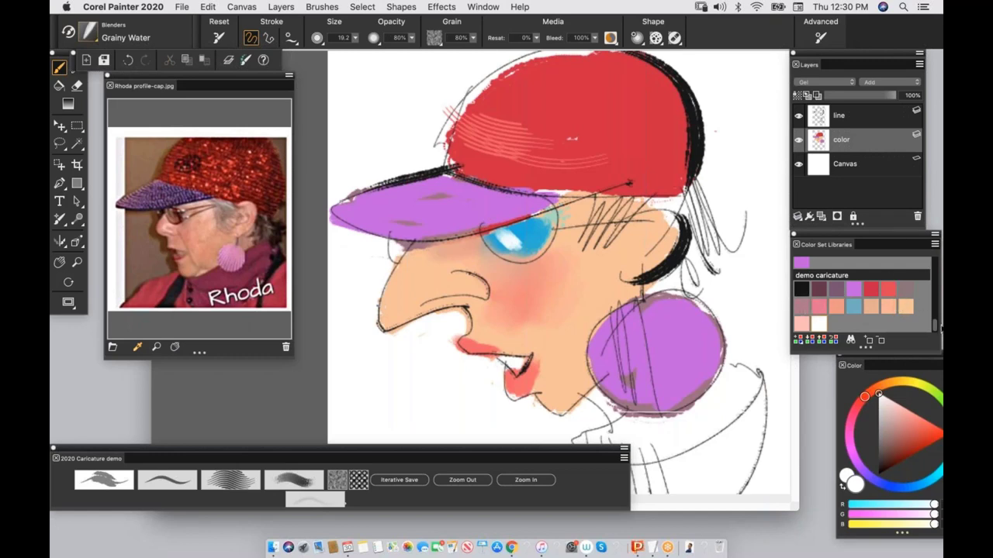
Step: Switch to the Fog Jitter brush from the F-X category and try a grey test stroke across the red cap, undoing it
left_click_drag(939, 328, 932, 305)
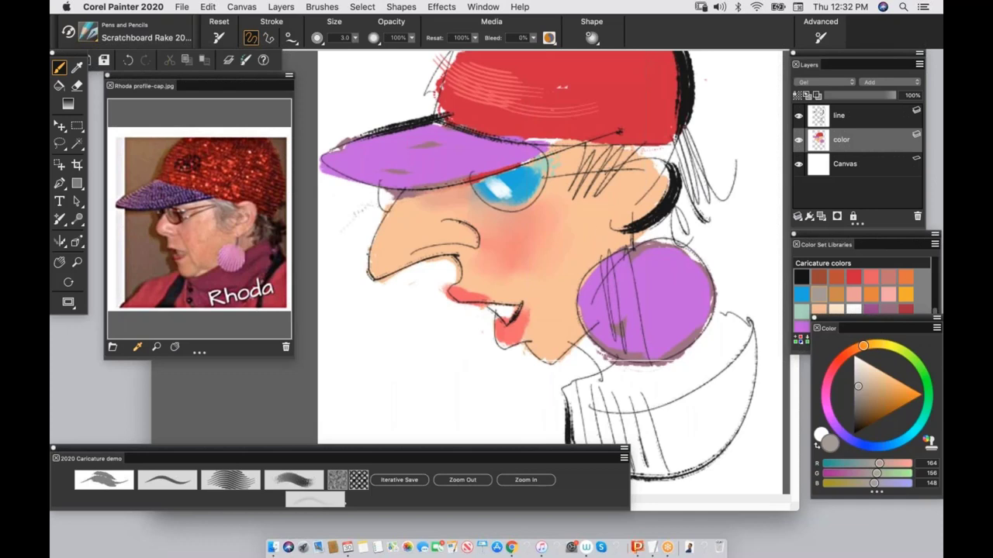
left_click_drag(507, 404, 510, 456)
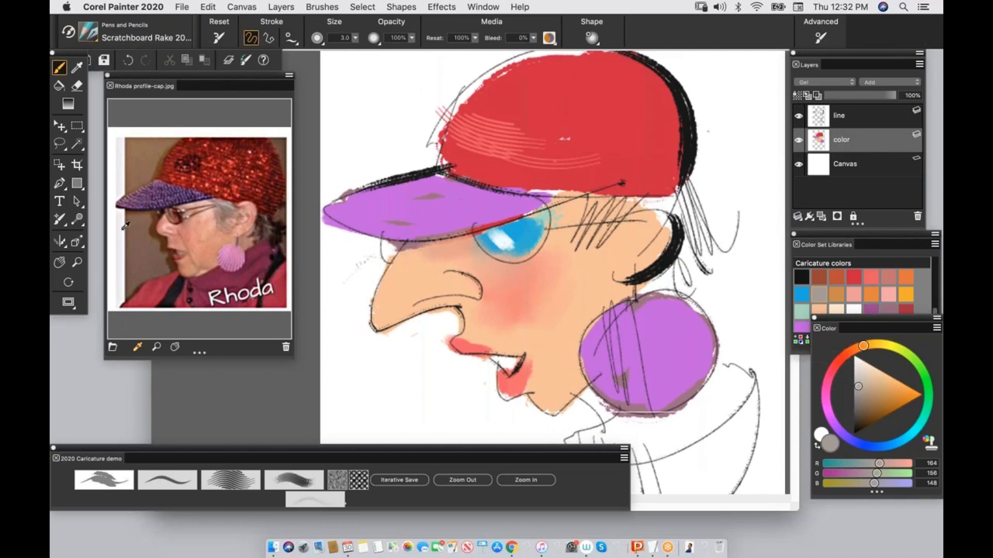
left_click(92, 31)
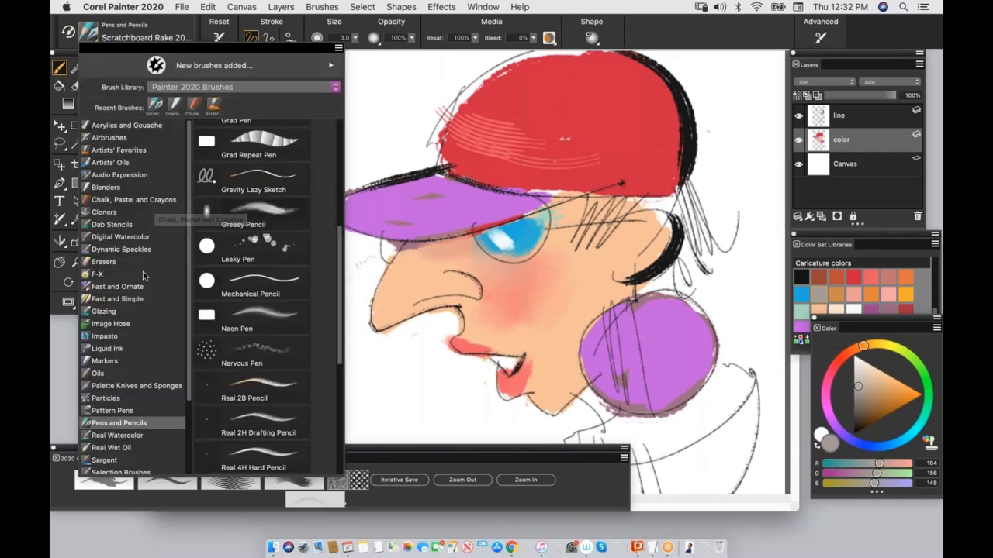
left_click(98, 274)
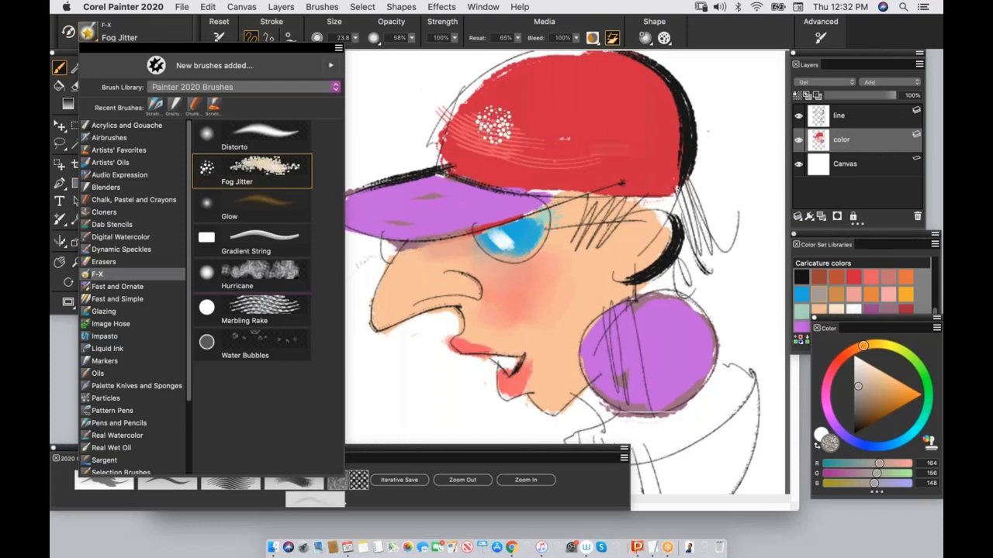
mouse_move(465, 133)
left_mouse_down()
mouse_move(496, 122)
mouse_move(636, 136)
left_mouse_up()
key("super+z")
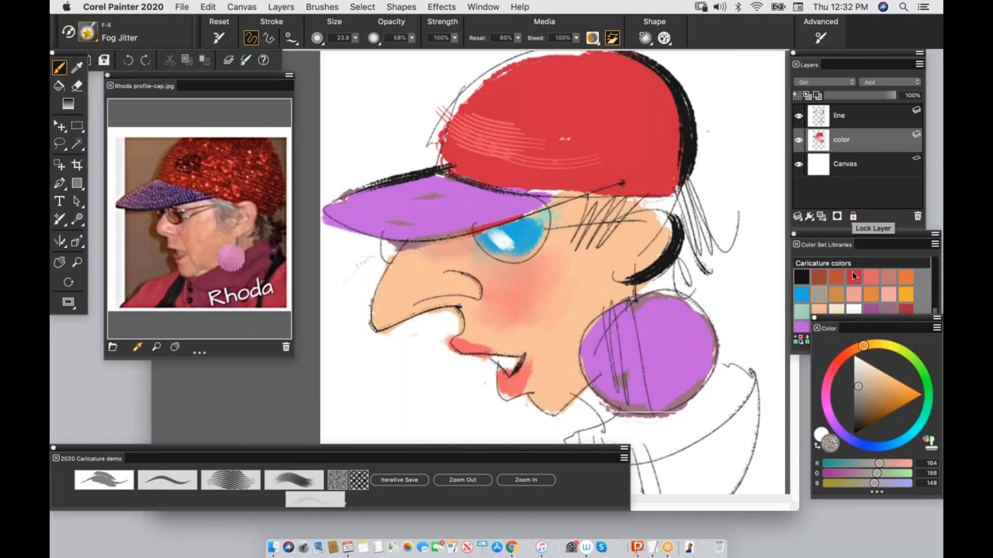
Step: Pick the bright red from the Caricature colors set and cover the cap with sparkly Fog Jitter dabs
left_click(853, 277)
mouse_move(504, 128)
left_mouse_down()
mouse_move(543, 117)
mouse_move(598, 147)
left_mouse_up()
mouse_move(496, 156)
left_mouse_down()
mouse_move(516, 90)
mouse_move(628, 89)
mouse_move(590, 178)
mouse_move(652, 109)
left_mouse_up()
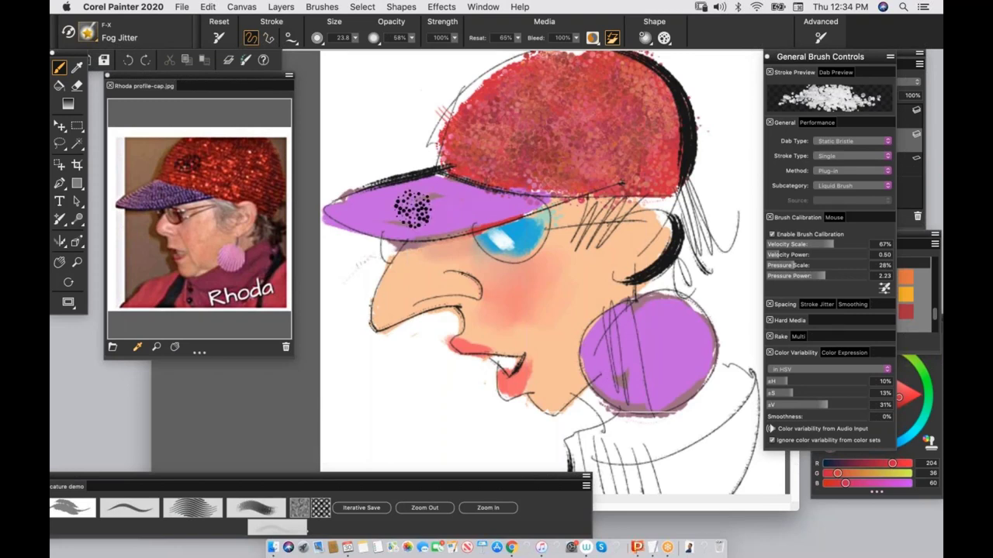
Step: Sample the visor's purple and texture the visor and the round earring with Fog Jitter dabs
left_click(419, 208, "alt")
mouse_move(401, 203)
left_mouse_down()
mouse_move(508, 199)
mouse_move(484, 202)
left_mouse_up()
mouse_move(637, 328)
left_mouse_down()
mouse_move(634, 365)
mouse_move(660, 341)
left_mouse_up()
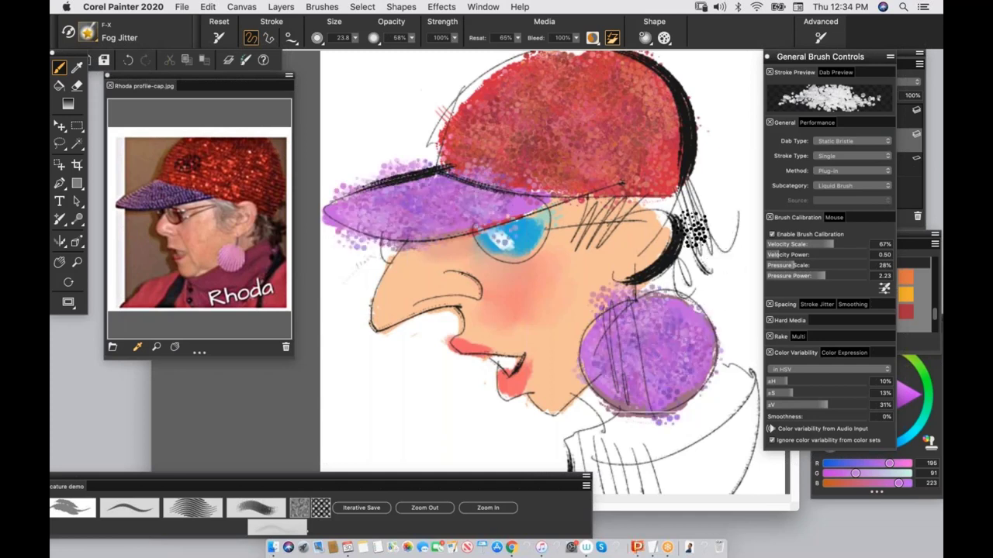
Step: With the Scratchboard Tool, cover stray dots around the visor in white and those at the earring's upper edge in sampled skin tone
left_click(140, 507)
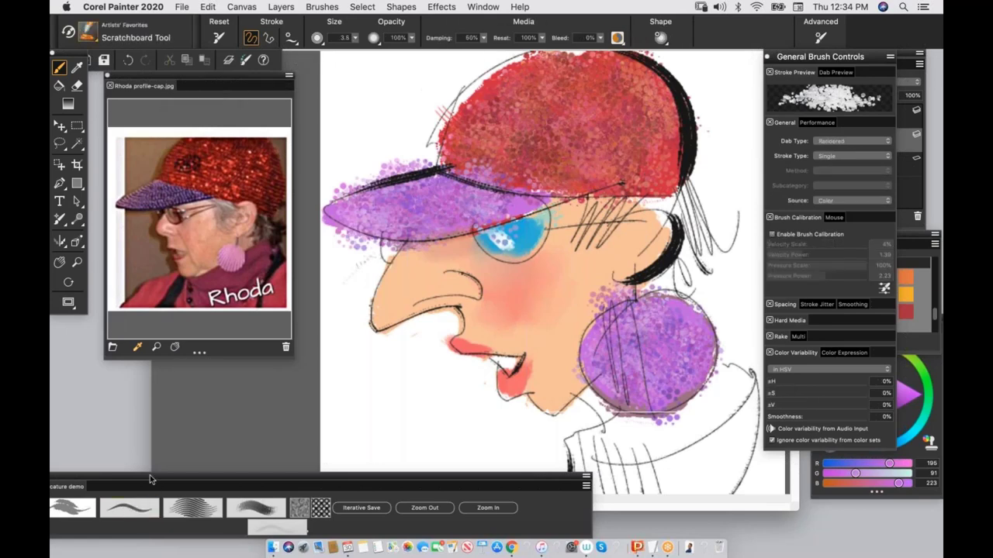
mouse_move(340, 189)
left_mouse_down()
mouse_move(385, 166)
mouse_move(417, 164)
mouse_move(364, 180)
left_mouse_up()
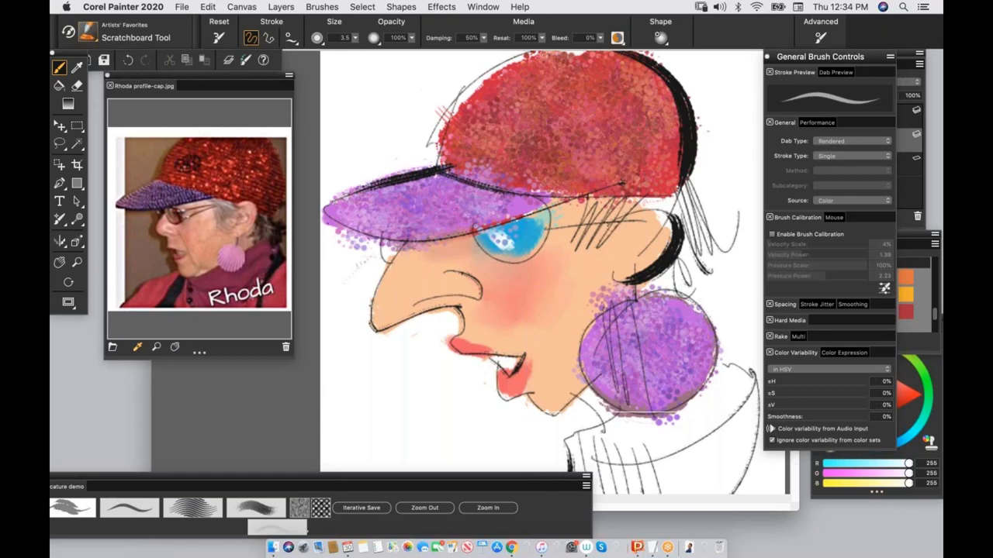
mouse_move(326, 223)
left_mouse_down()
mouse_move(376, 241)
mouse_move(350, 247)
mouse_move(394, 248)
left_mouse_up()
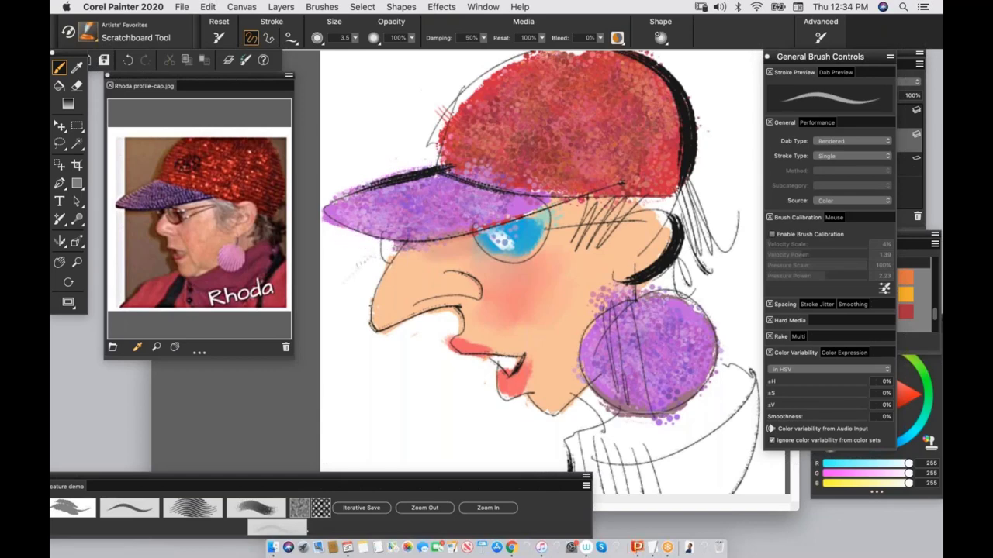
left_click(594, 270, "alt")
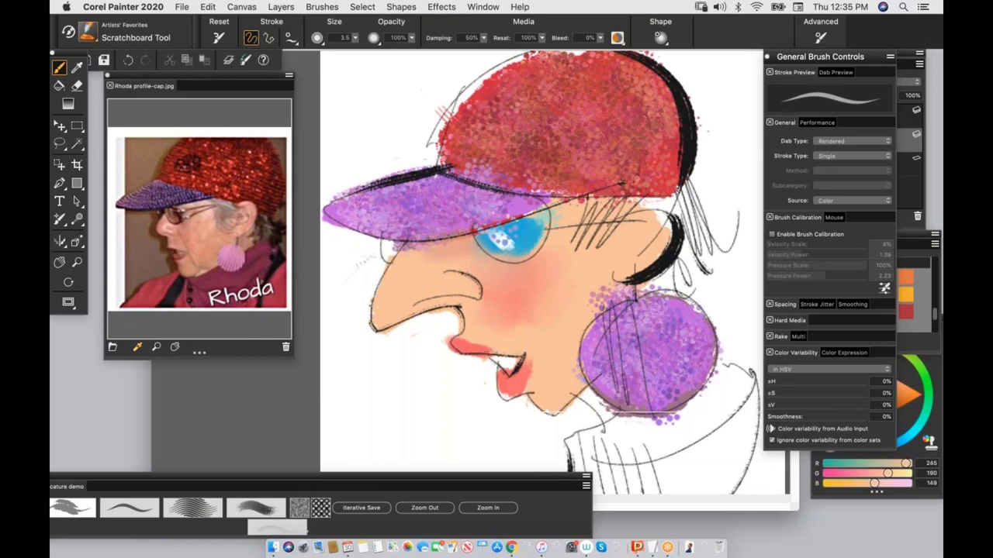
mouse_move(589, 308)
left_mouse_down()
mouse_move(617, 291)
mouse_move(598, 313)
mouse_move(630, 290)
left_mouse_up()
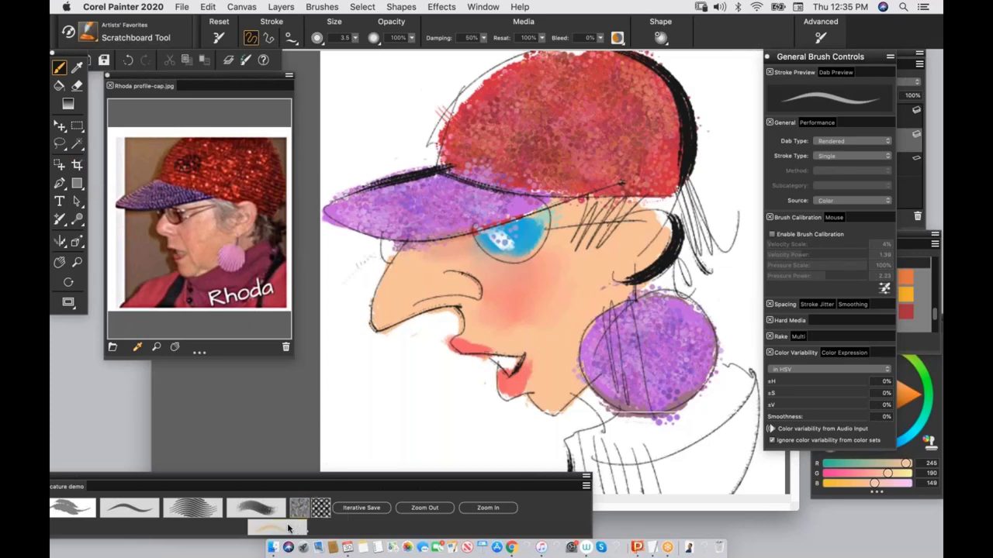
Step: Blend the white highlight and speckles in the near glasses lens with the Grainy Water blender and sample the lens's blue
left_click(289, 528)
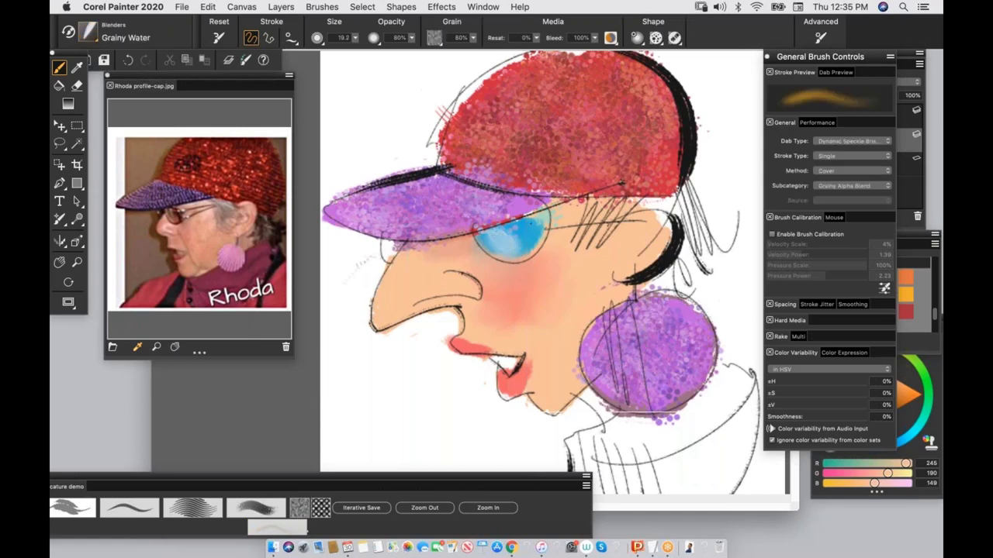
left_click_drag(531, 224, 540, 220)
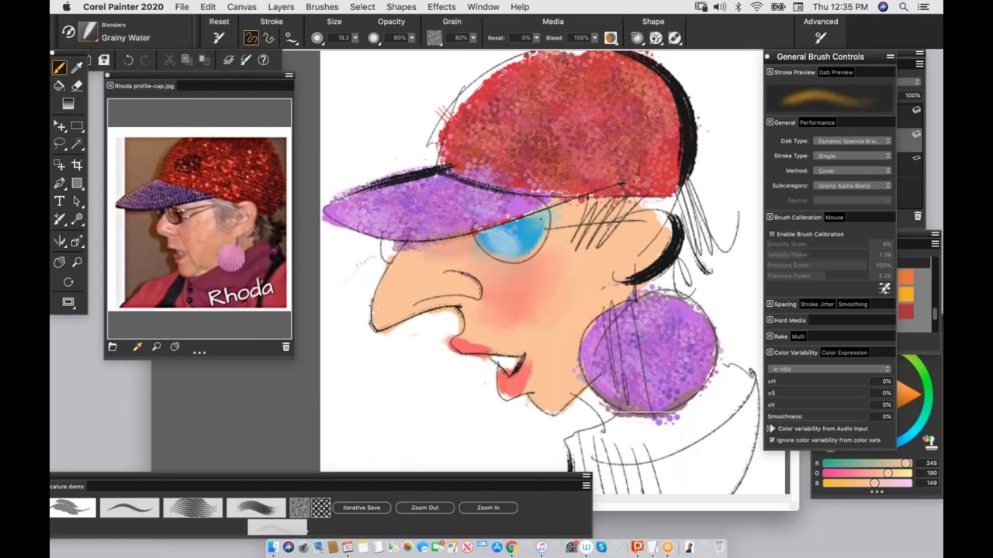
left_click(526, 221, "alt")
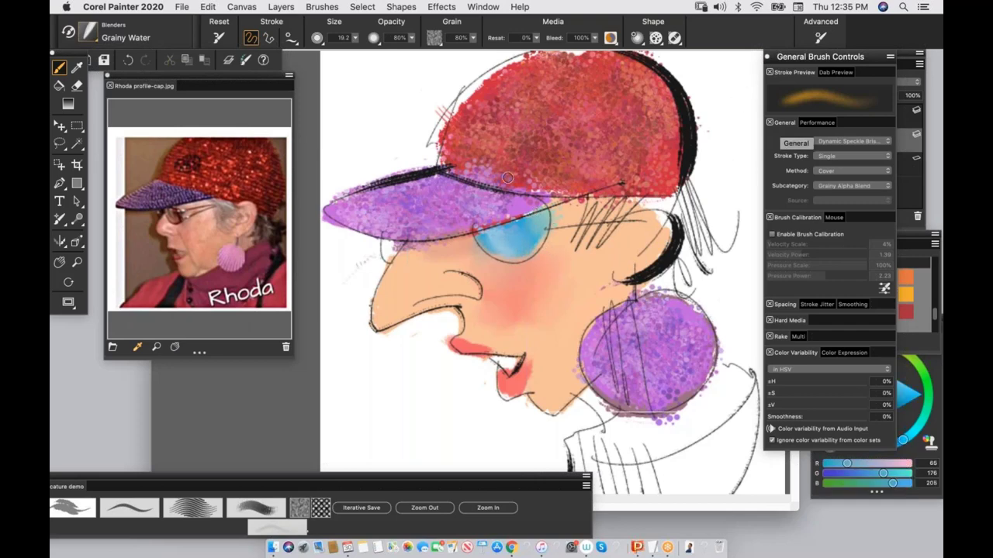
Step: Paint the small far glasses lens beyond the nose bridge with Chunky Oil Pastel, using blue sampled from the near lens
scroll(527, 178, "right", 3)
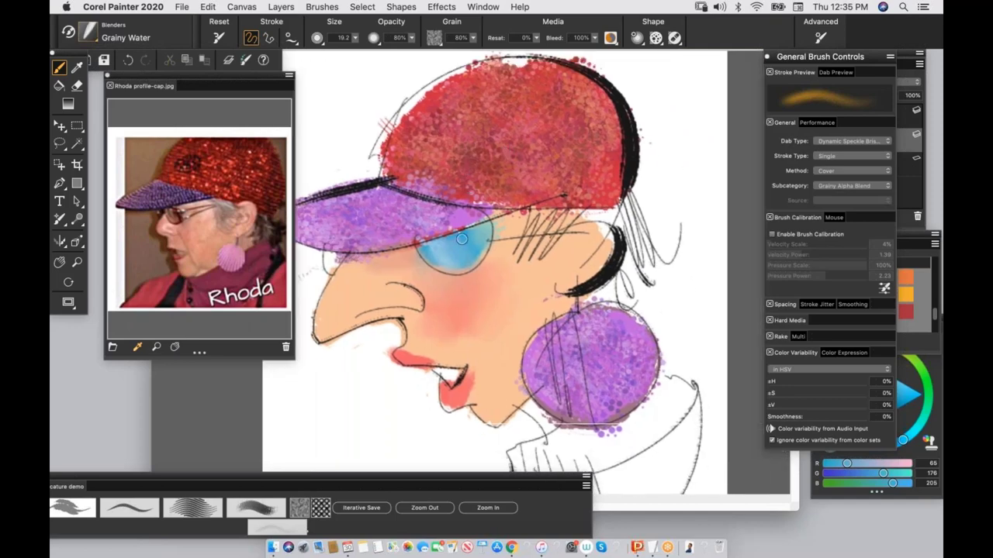
scroll(518, 243, "left", 1)
scroll(519, 241, "down", 3)
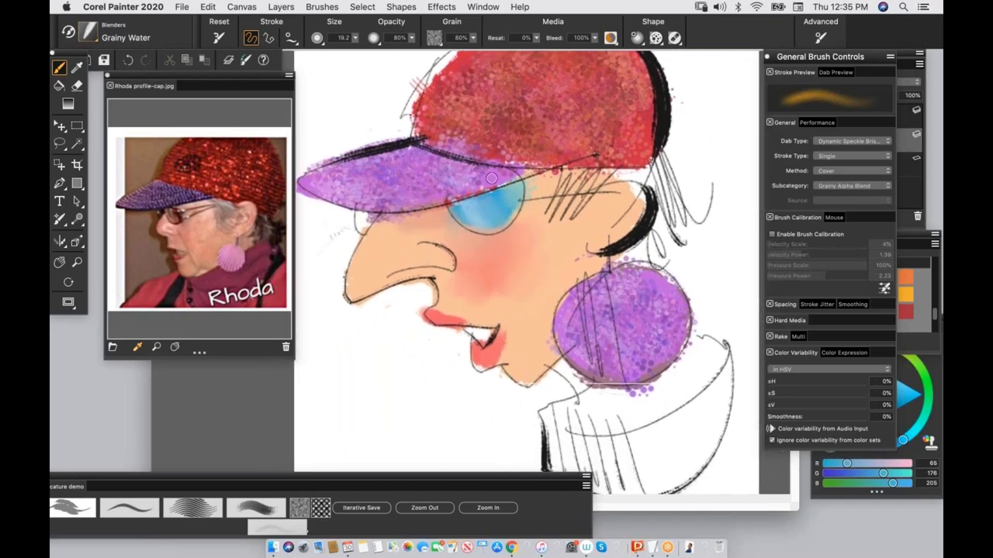
left_click(489, 209, "alt")
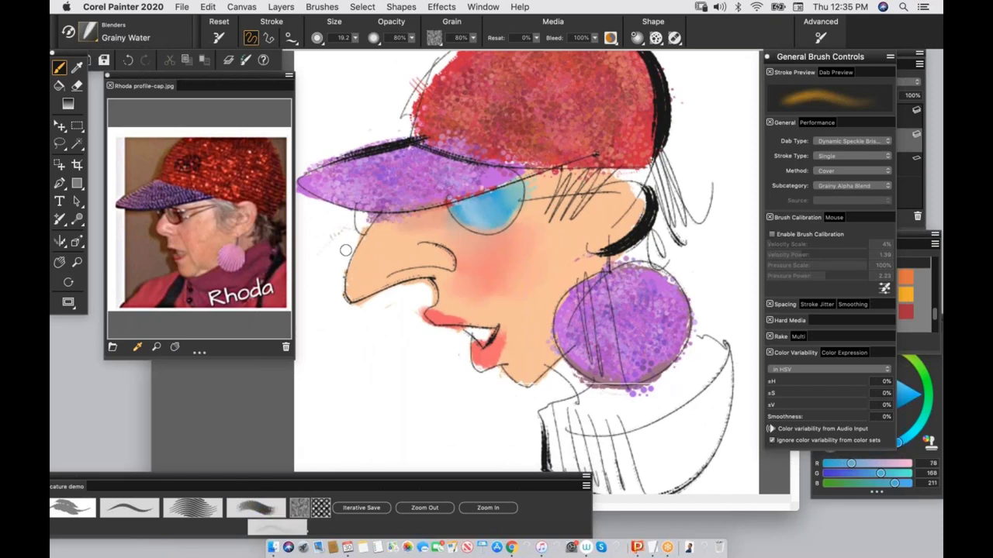
left_click_drag(360, 226, 360, 216)
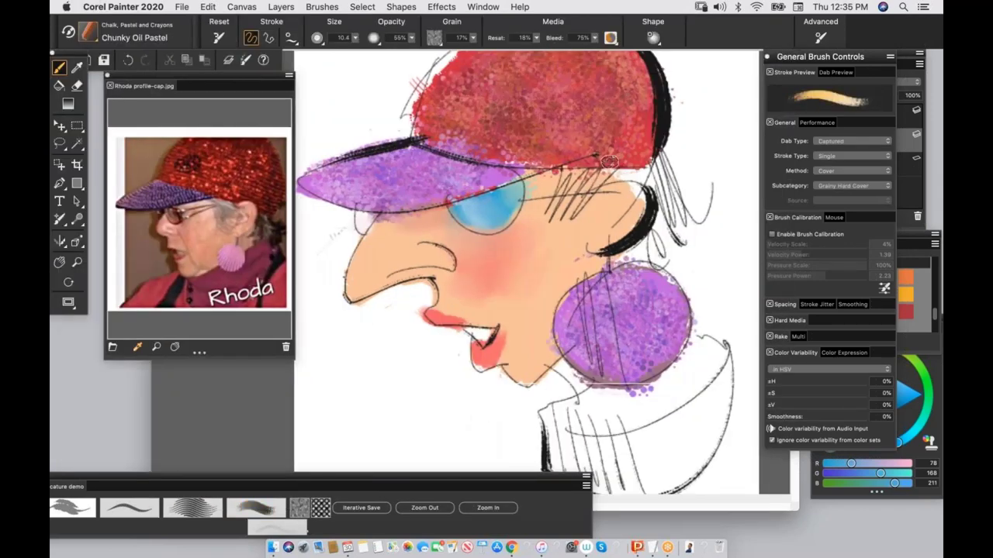
left_click_drag(661, 132, 634, 197)
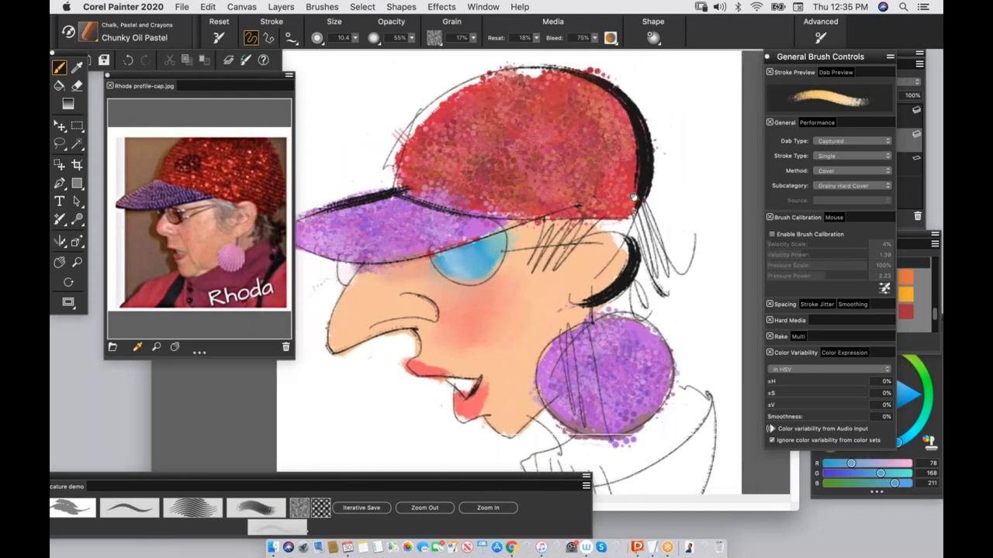
scroll(660, 189, "left", 2)
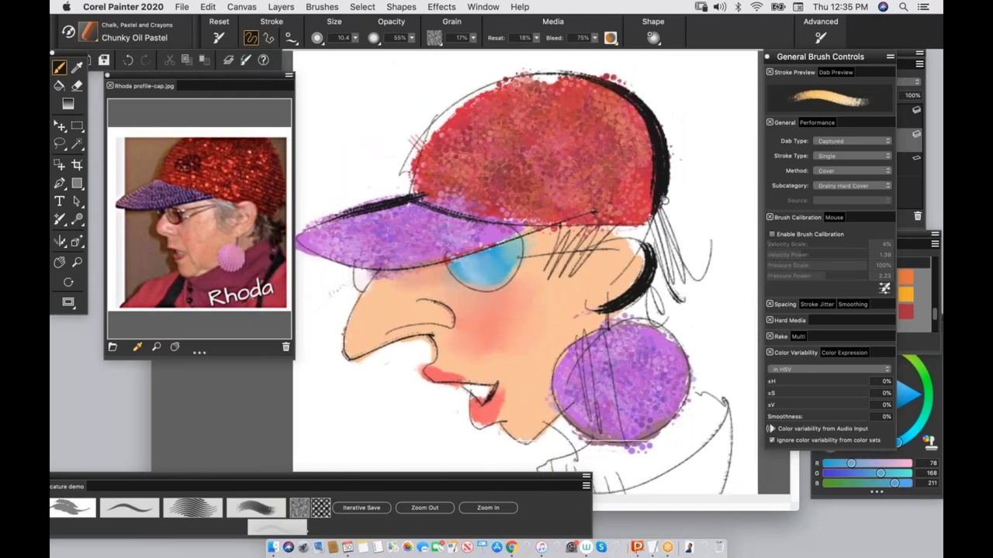
scroll(663, 201, "down", 1)
left_click(620, 255, "alt")
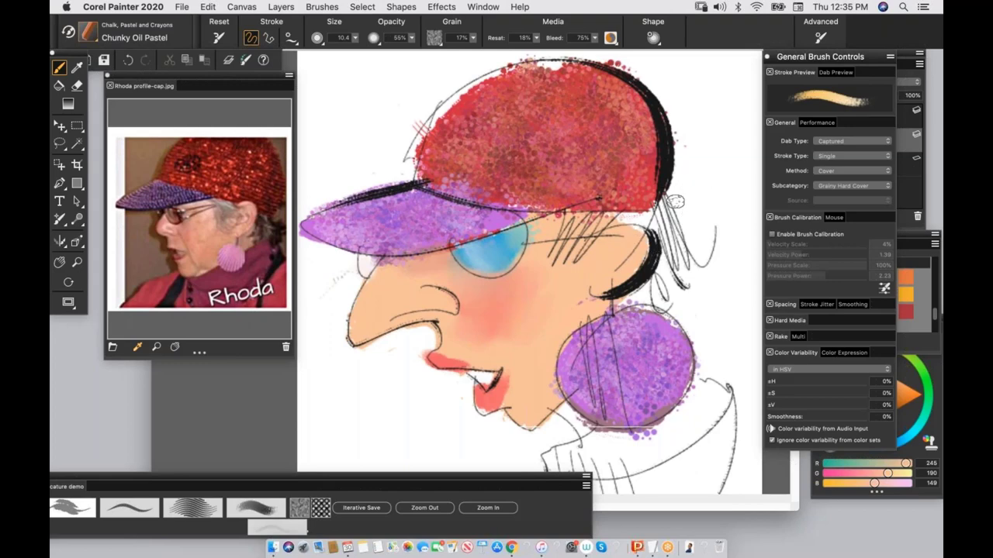
left_click(457, 243, "alt")
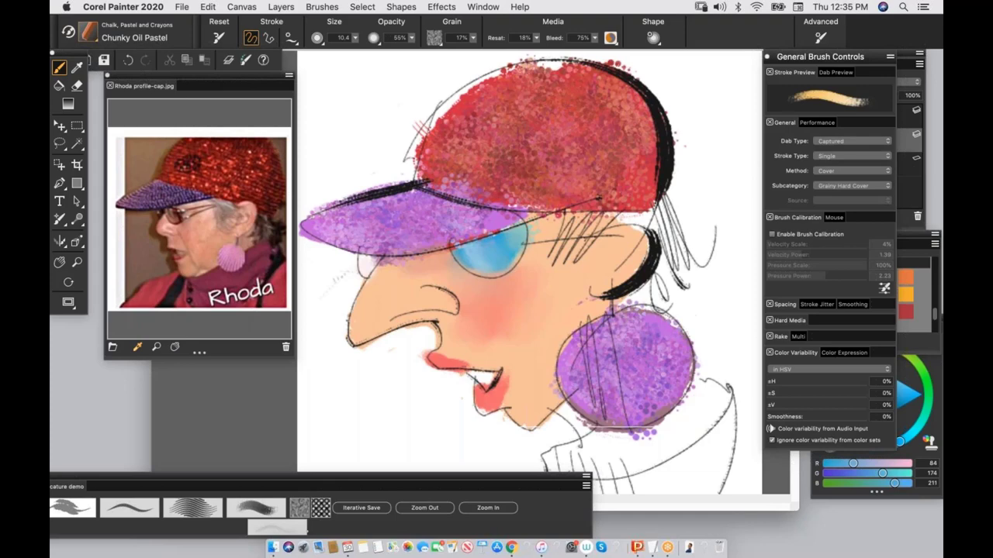
left_click_drag(355, 269, 369, 261)
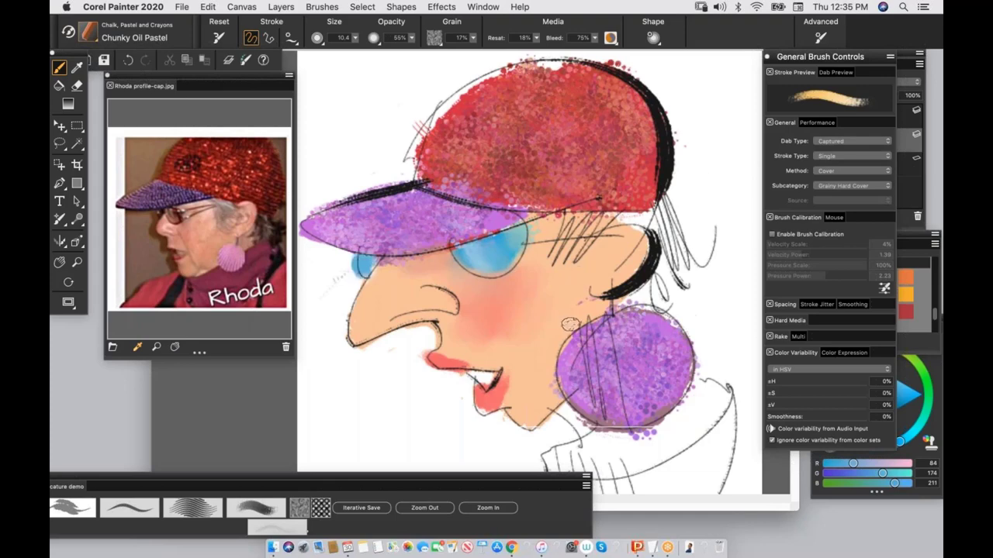
Step: Choose the warm grey from the Caricature colors set and paint Chunky Oil Pastel hair strokes at the temple below the cap
left_click(903, 377)
left_click_drag(144, 478, 183, 481)
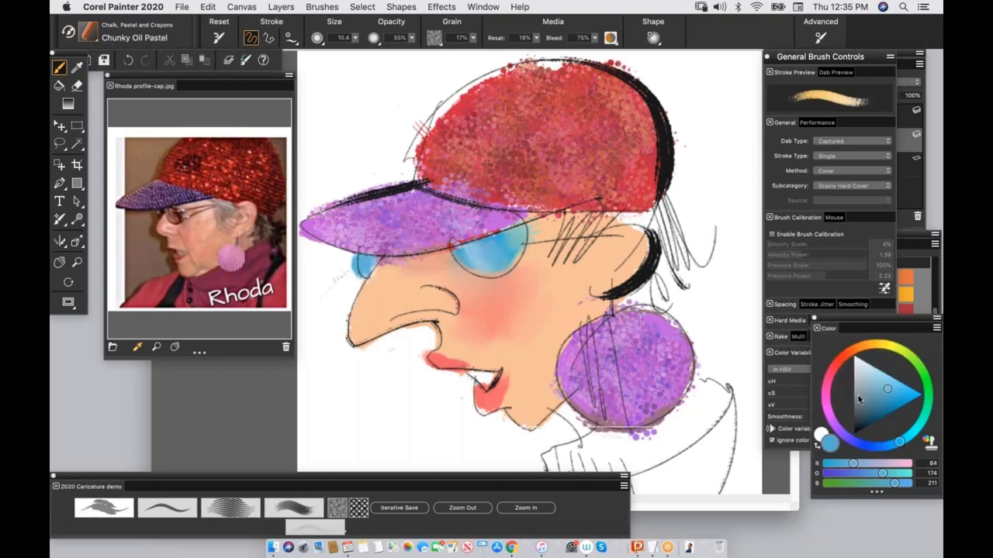
left_click(930, 311)
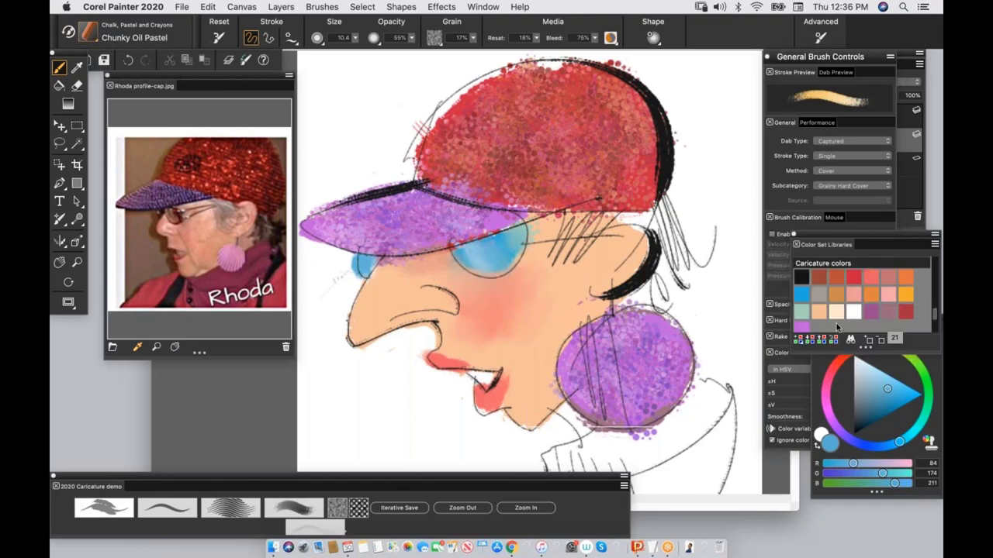
left_click(819, 295)
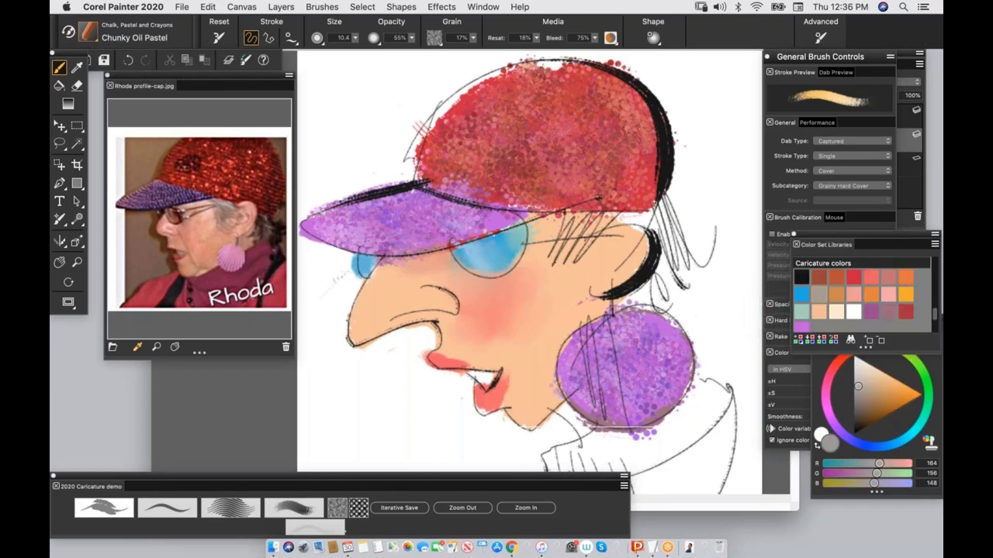
left_click_drag(570, 231, 555, 273)
left_click_drag(594, 219, 576, 256)
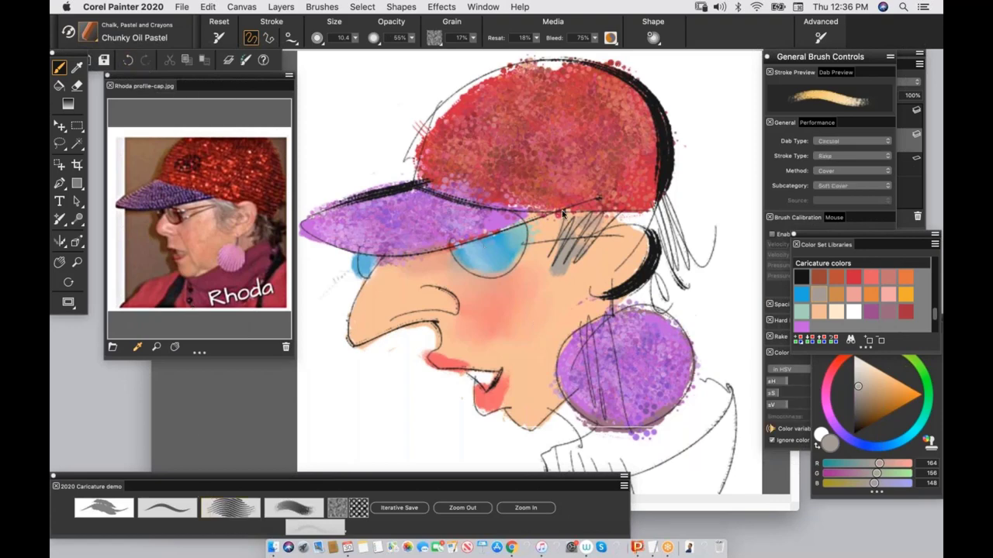
Step: Paint grey hair at the temple, around the ear and behind the neck with the Scratchboard Rake brush
left_click_drag(569, 221, 551, 268)
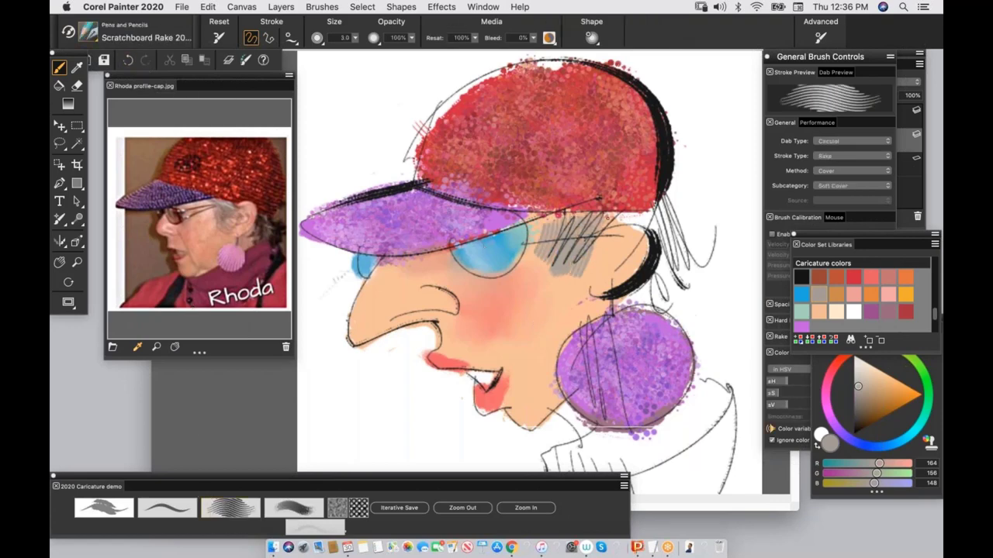
left_click_drag(613, 219, 578, 281)
mouse_move(640, 204)
left_mouse_down()
mouse_move(621, 222)
mouse_move(649, 221)
mouse_move(662, 264)
left_mouse_up()
left_click_drag(702, 231, 649, 304)
mouse_move(663, 217)
left_mouse_down()
mouse_move(653, 233)
mouse_move(628, 236)
left_mouse_up()
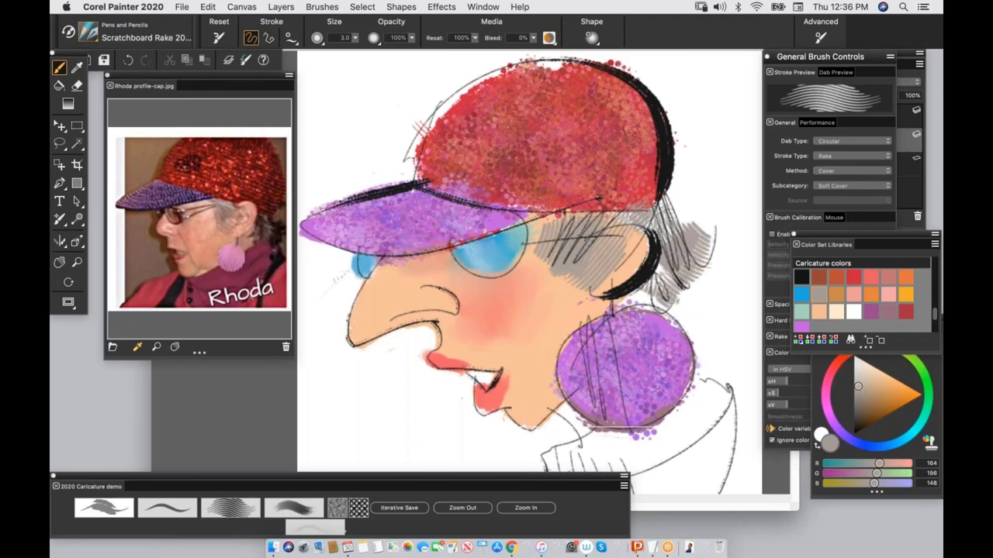
Step: Clean up the edges around the nose and mouth in white with the Scratchboard Tool brush
scroll(500, 148, "down", 5)
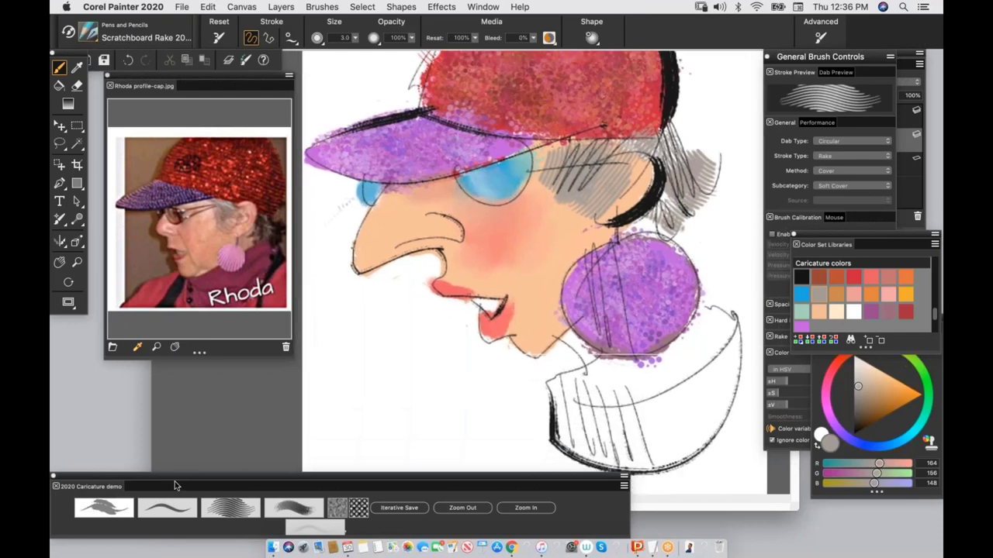
left_click(167, 508)
left_click_drag(466, 276, 364, 239)
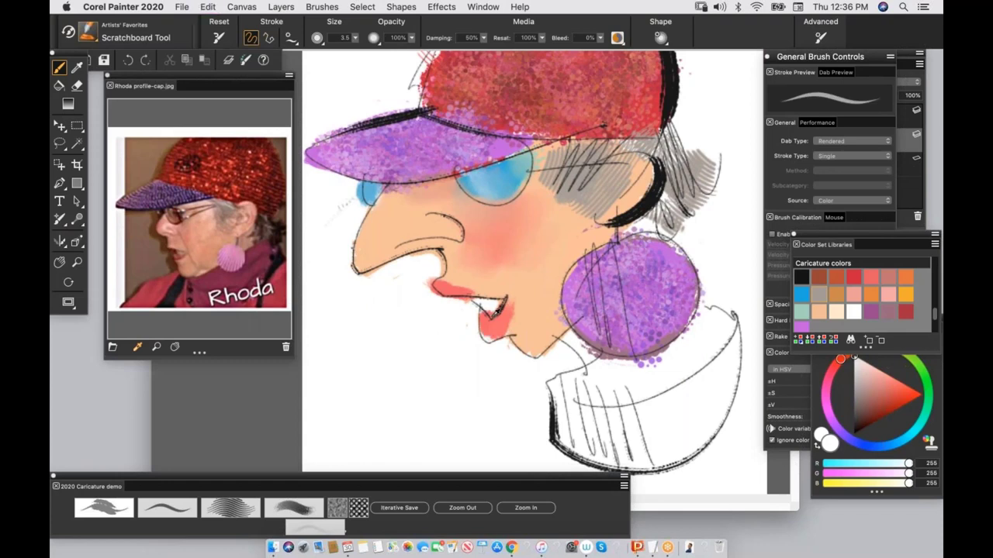
Step: Sample the lip and skin colours from the painting and touch up the mouth, chin and neck edges with the Scratchboard Tool
left_click(492, 318, "alt")
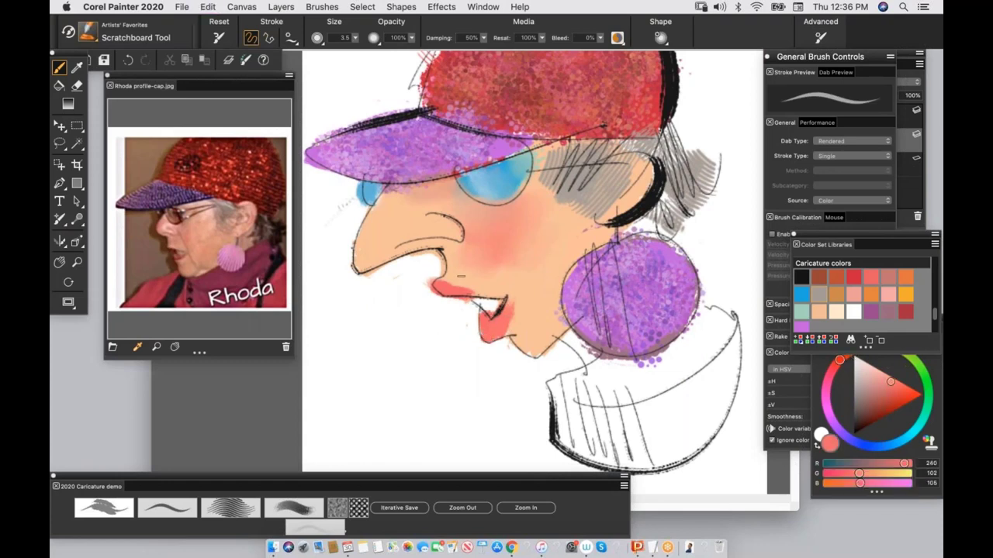
left_click(449, 278, "alt")
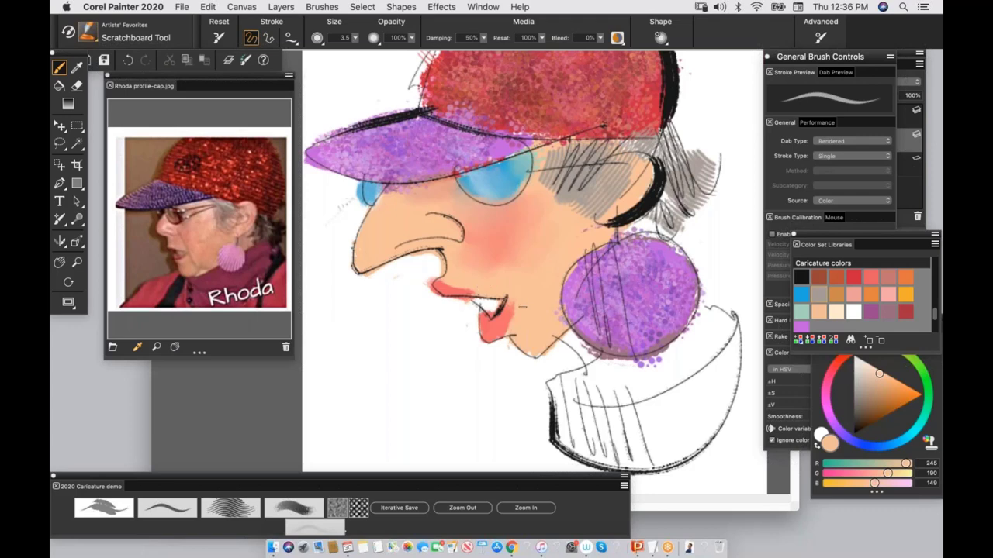
left_click_drag(512, 305, 506, 332)
mouse_move(570, 350)
left_mouse_down()
mouse_move(582, 355)
mouse_move(568, 338)
mouse_move(588, 350)
left_mouse_up()
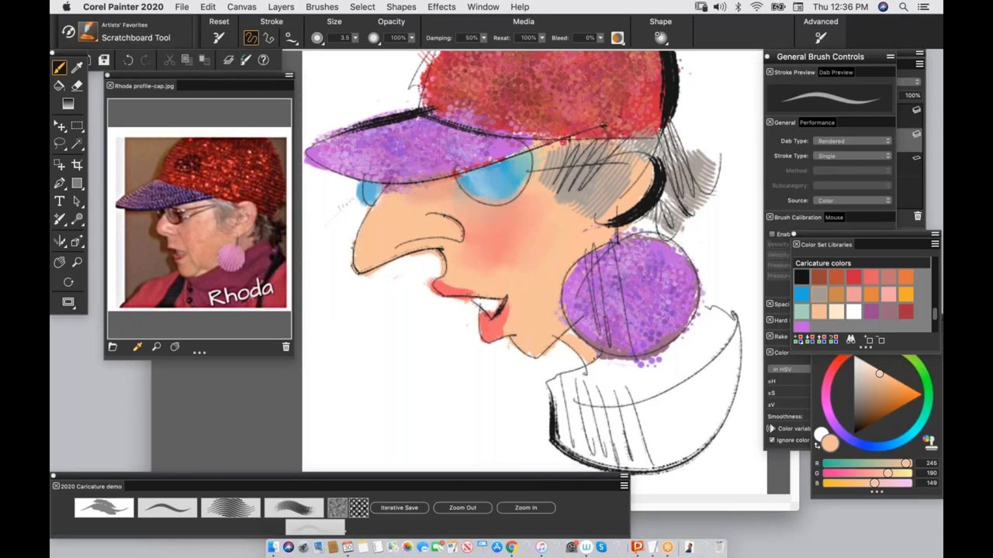
left_click_drag(481, 304, 463, 321)
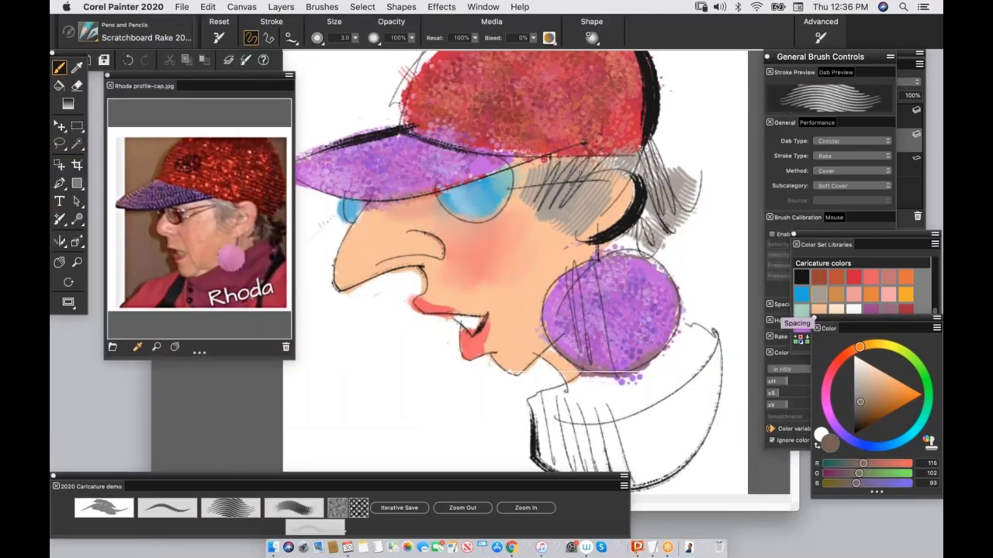
Step: Layer darker grey-brown Scratchboard Rake strokes over the grey hair around the ear and neck, undoing the overly dense first pass
mouse_move(568, 160)
left_mouse_down()
mouse_move(583, 214)
mouse_move(593, 187)
mouse_move(555, 170)
mouse_move(605, 166)
mouse_move(569, 212)
left_mouse_up()
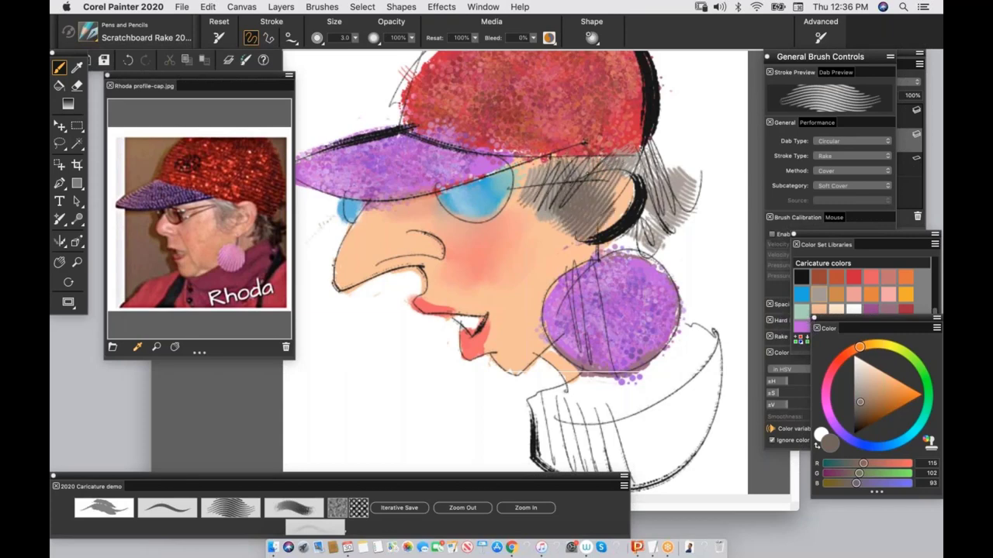
key("super+z")
mouse_move(606, 164)
left_mouse_down()
mouse_move(592, 213)
mouse_move(604, 191)
left_mouse_up()
left_click_drag(641, 165, 648, 183)
mouse_move(645, 227)
left_mouse_down()
mouse_move(626, 245)
mouse_move(642, 232)
left_mouse_up()
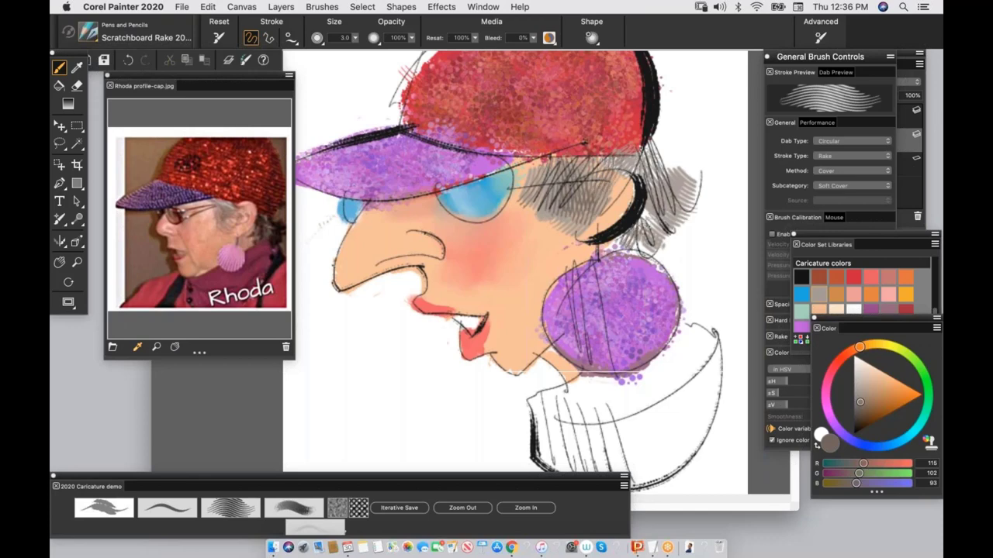
scroll(569, 206, "down", 3)
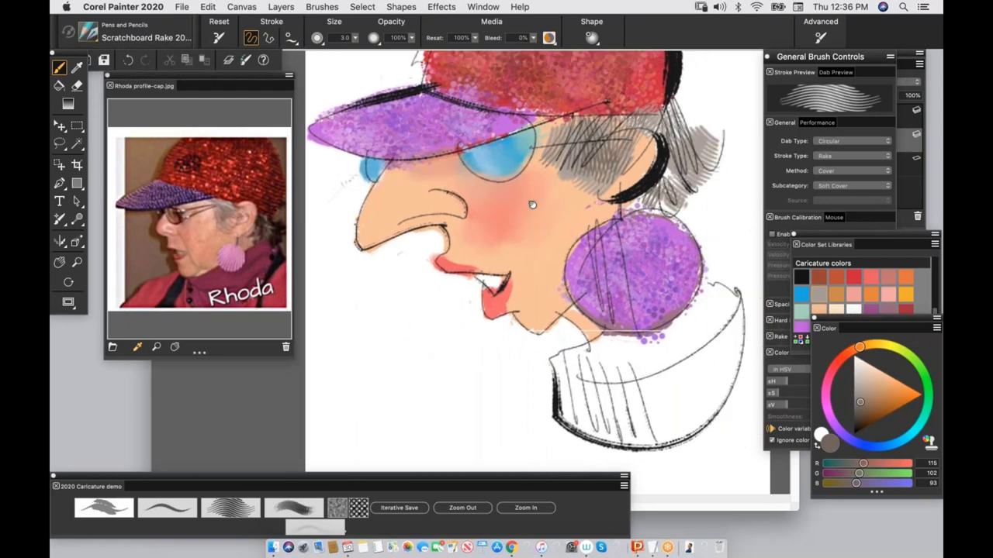
scroll(532, 205, "up", 2)
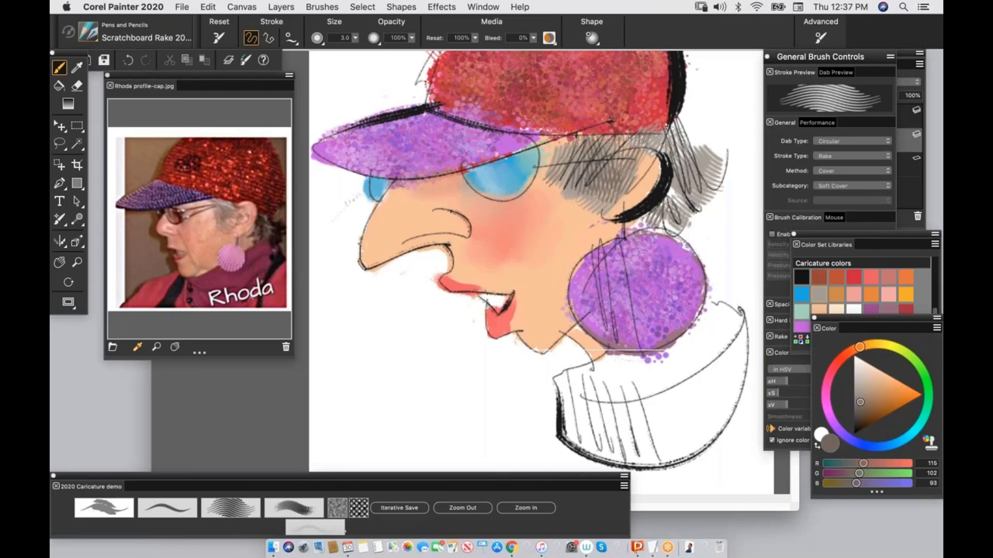
Step: Close the finished caricature and load the smiling man's webinar photo from the photos for caricature folder as the reference image
key("super+w")
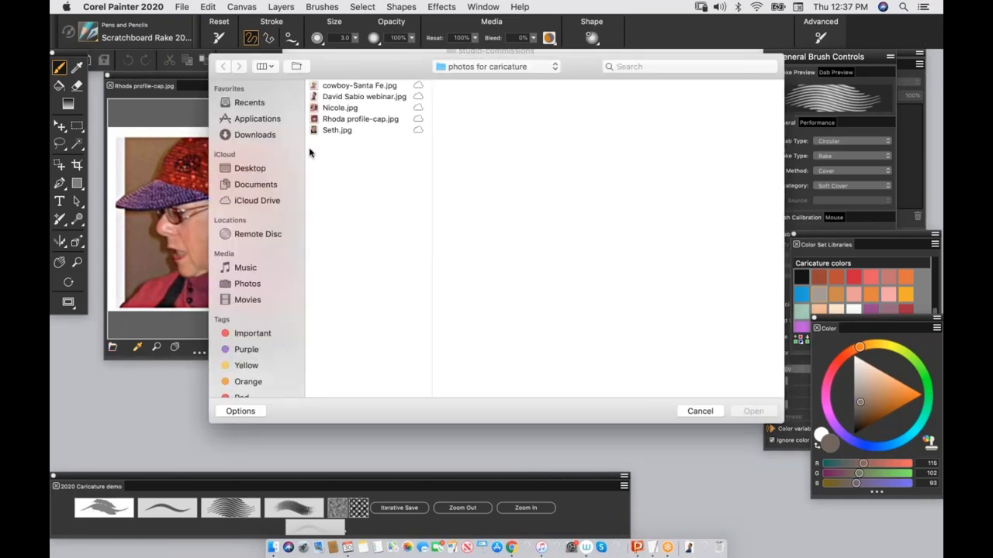
left_click(342, 96)
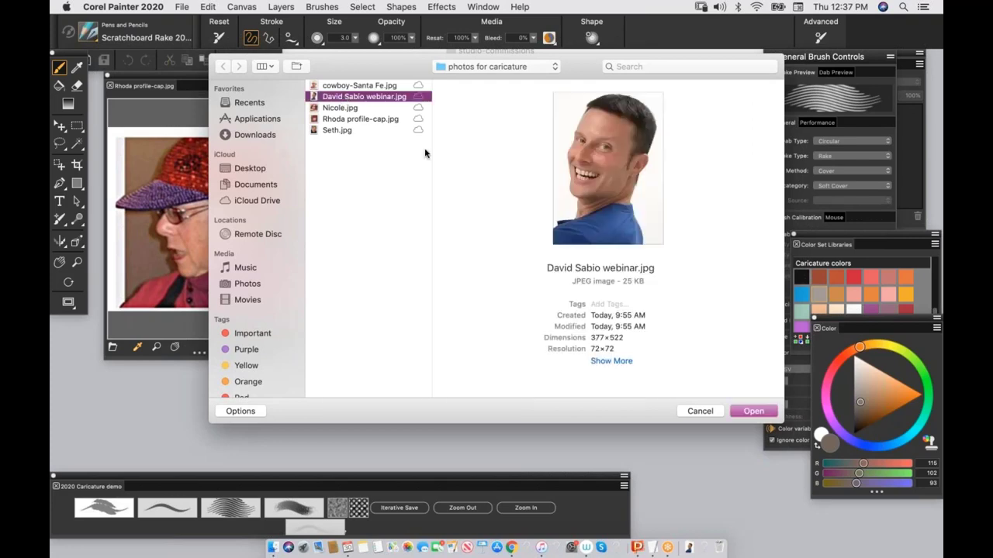
left_click(749, 411)
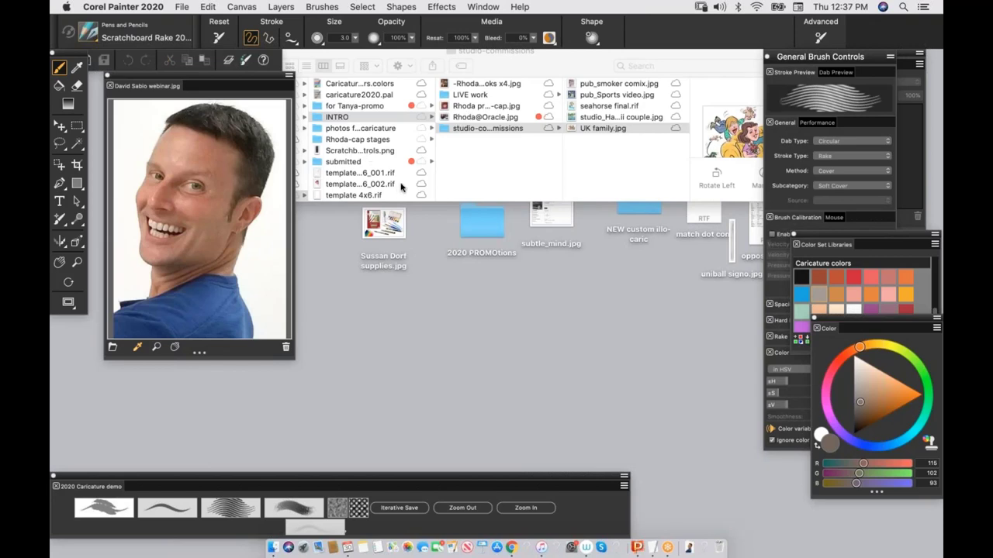
Step: Open the blank document template 4x6.rif from the PAINTER 2020 webinar folder
key("super+o")
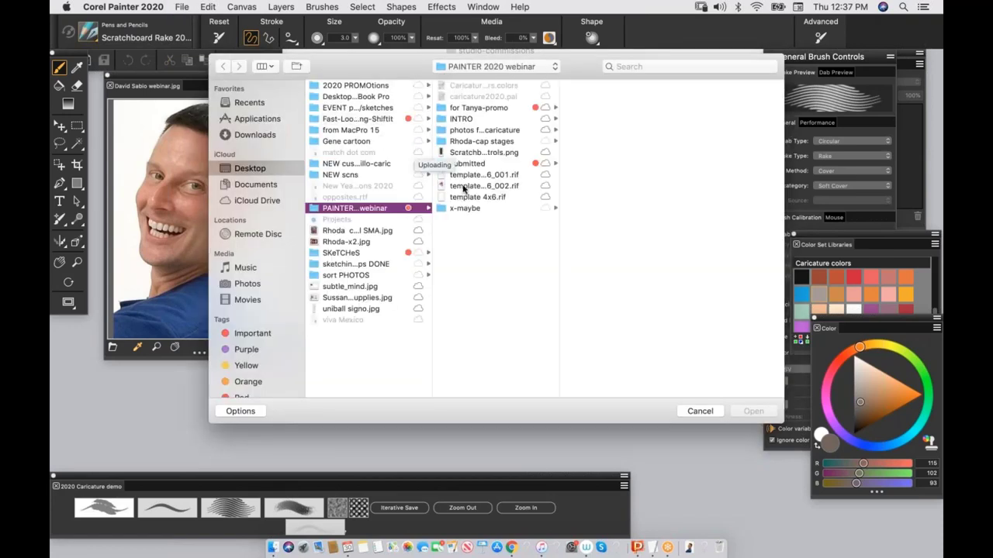
left_click(477, 197)
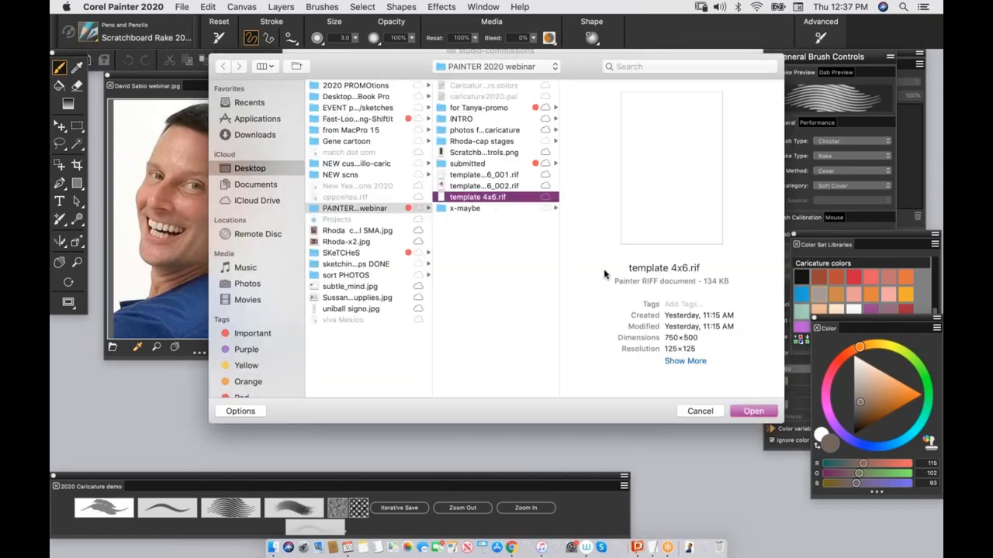
left_click(749, 410)
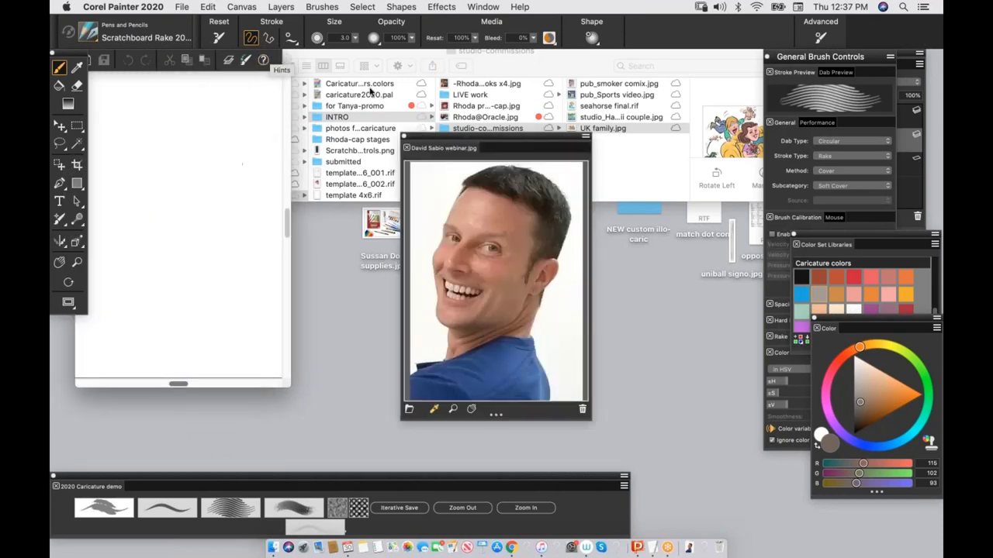
Step: Enlarge the template's document window, fit the page to it, and place the reference photo beside the page
left_click_drag(446, 144, 108, 194)
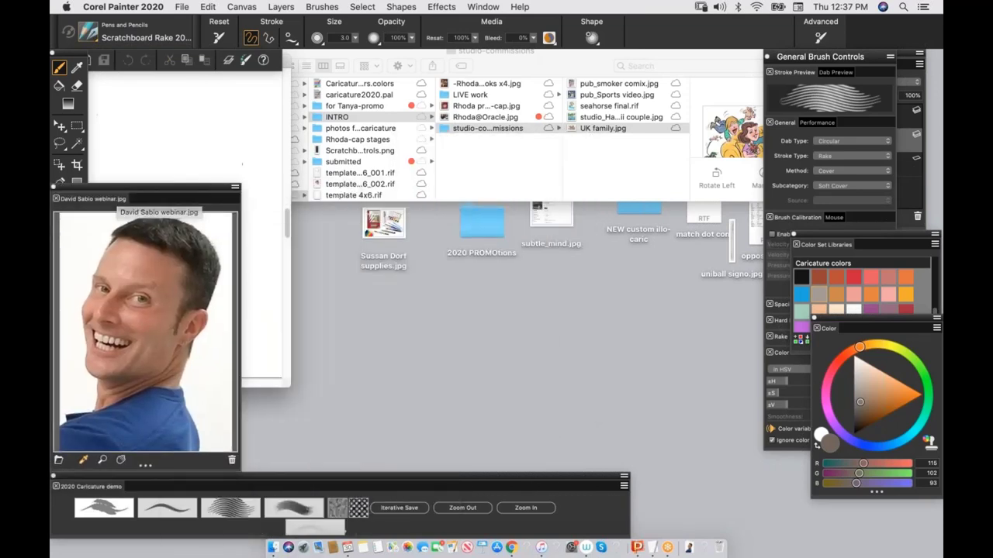
left_click_drag(287, 385, 876, 490)
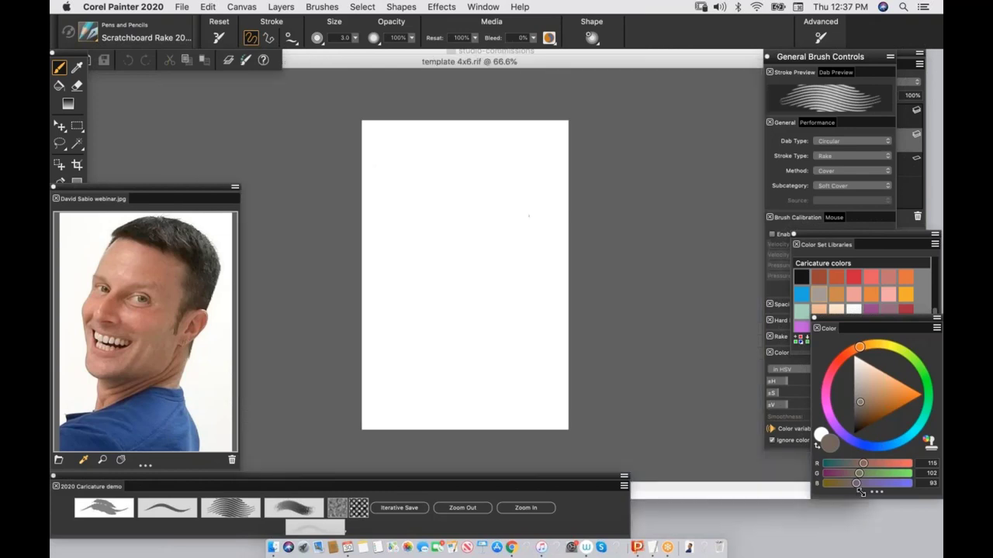
left_click(482, 6)
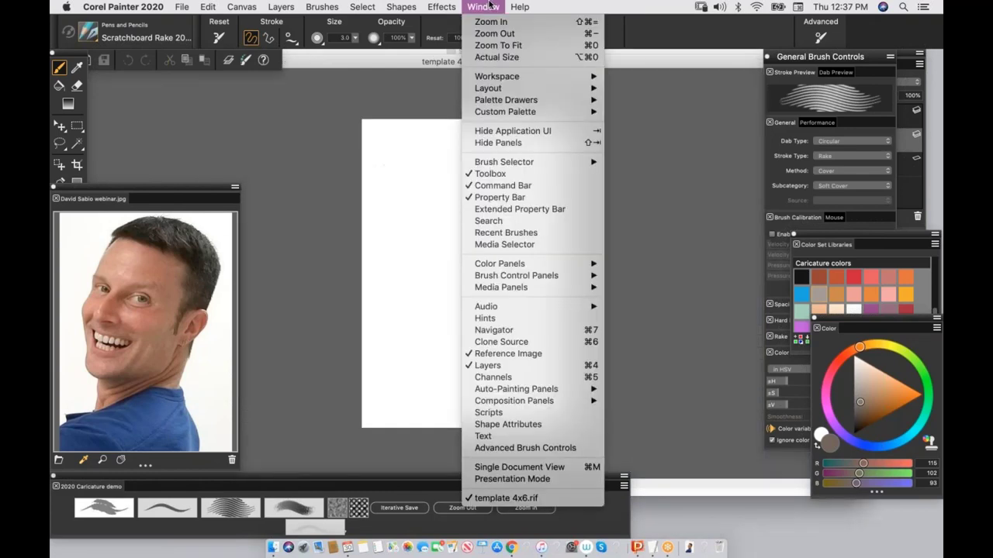
left_click(496, 45)
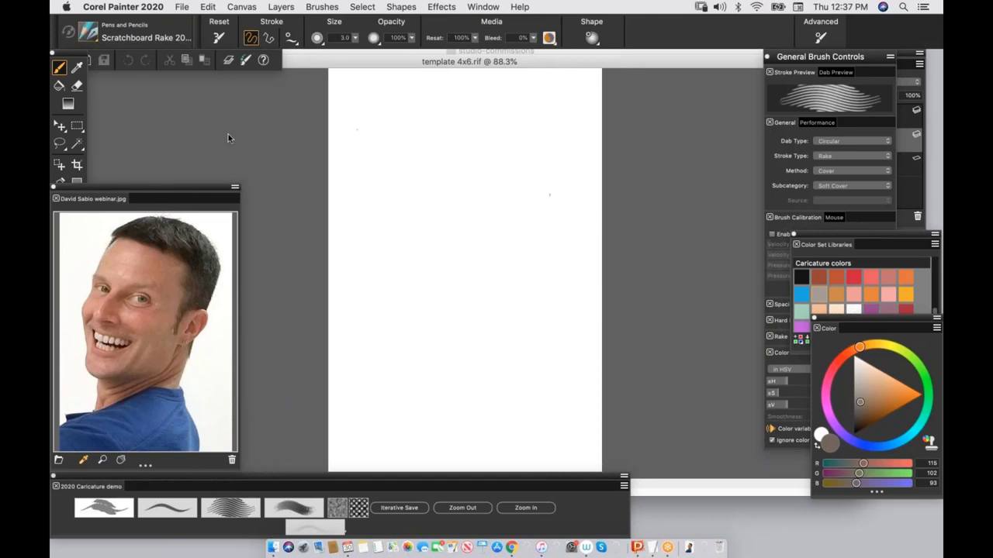
left_click_drag(187, 190, 253, 79)
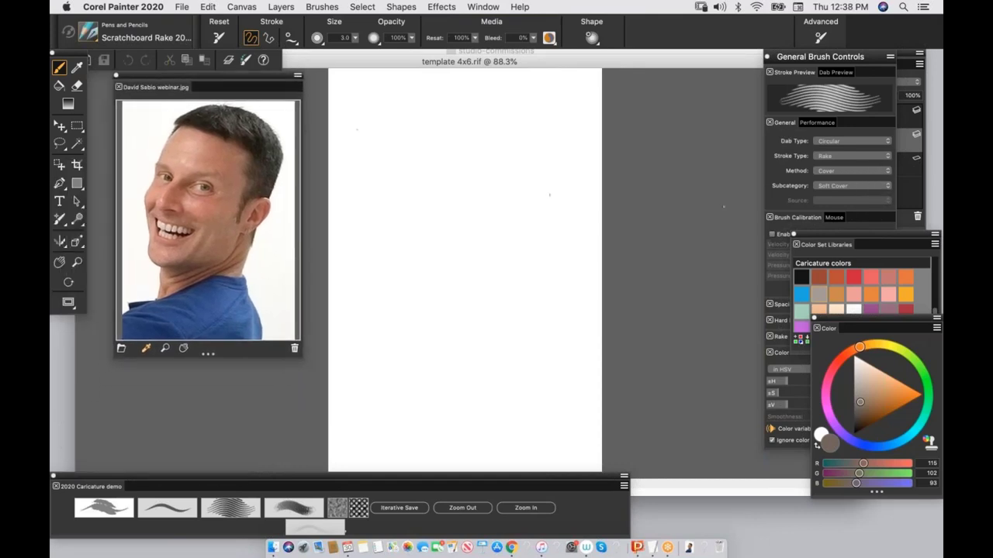
Step: Choose black from the Caricature colors set and bring the Layers panel to the front
left_click(802, 274)
left_click(803, 277)
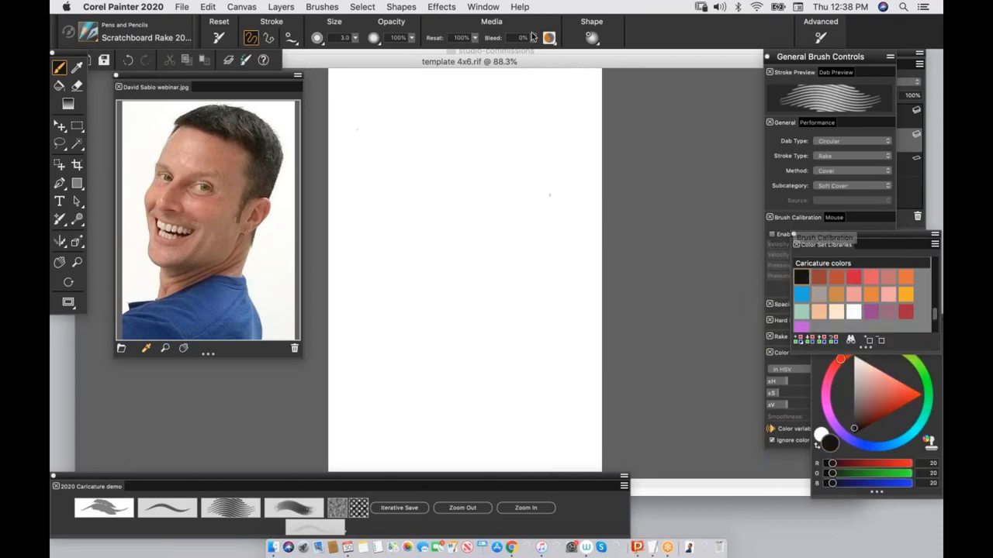
left_click(480, 7)
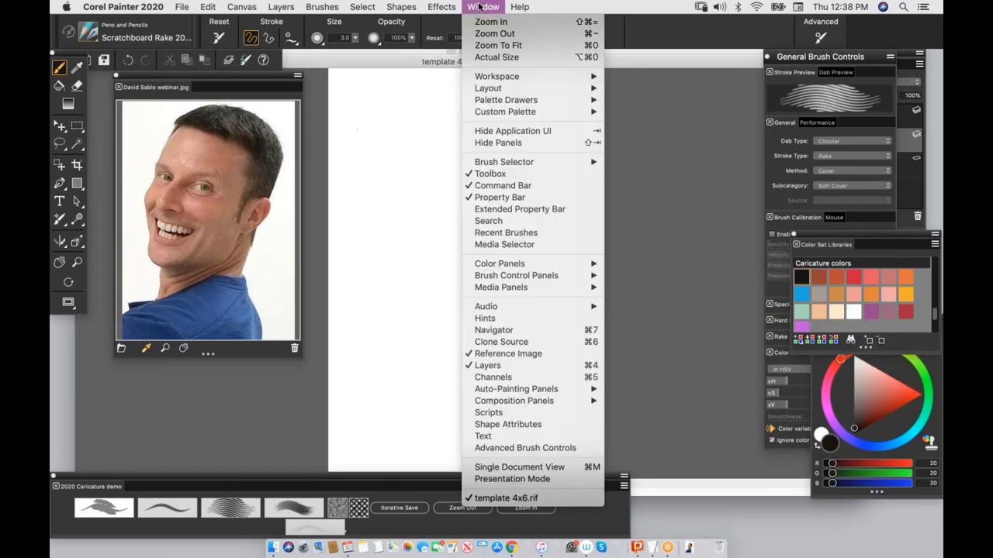
left_click(487, 364)
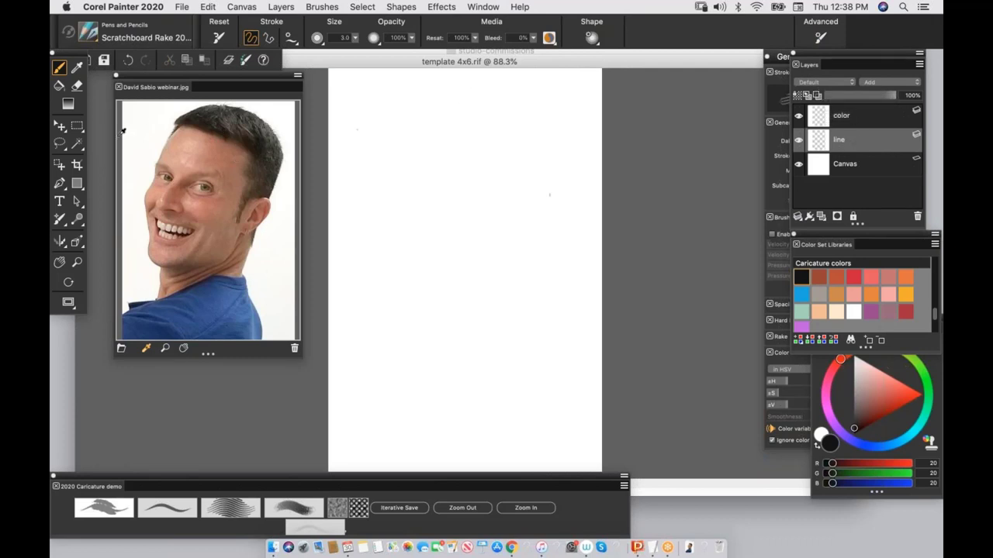
Step: Select the Dry Ink brush, try it on the line layer, and undo the test strokes
left_click(103, 508)
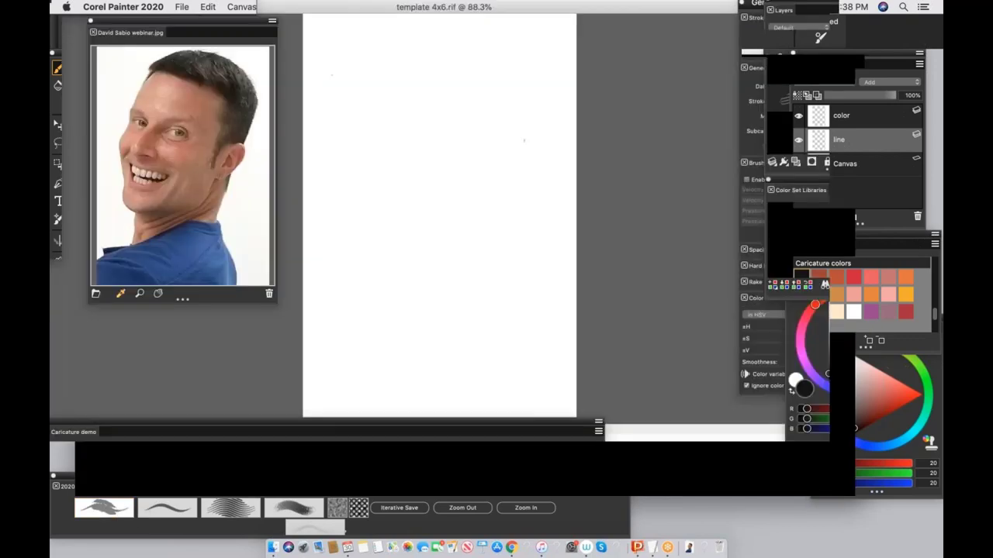
mouse_move(394, 128)
left_mouse_down()
mouse_move(428, 96)
mouse_move(550, 137)
mouse_move(396, 109)
mouse_move(461, 167)
mouse_move(526, 368)
left_mouse_up()
key("super+z")
key("super+z")
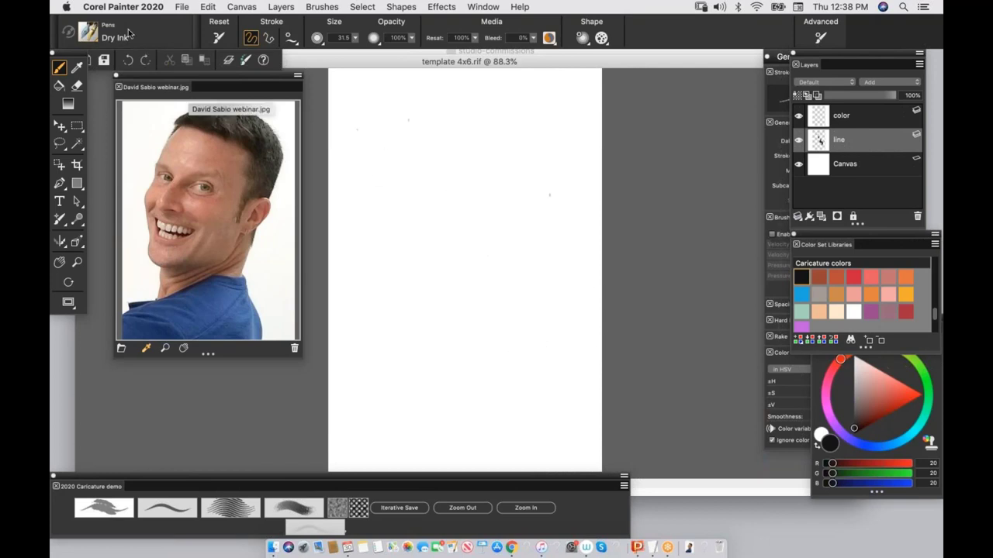
Step: Recalibrate the pen's pressure and velocity response in Brush Tracking with a wavy test stroke and accept the result
left_click(124, 7)
mouse_move(126, 42)
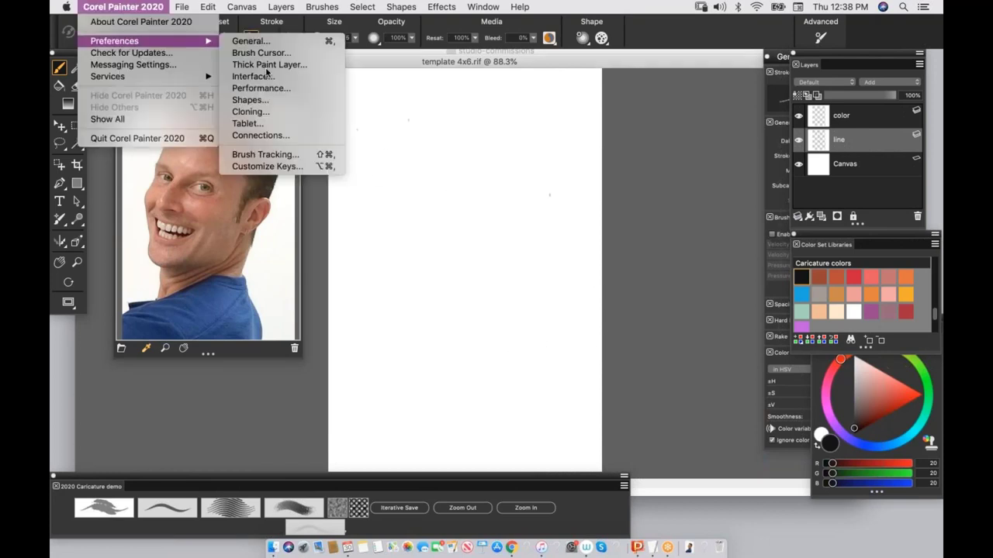
left_click(302, 154)
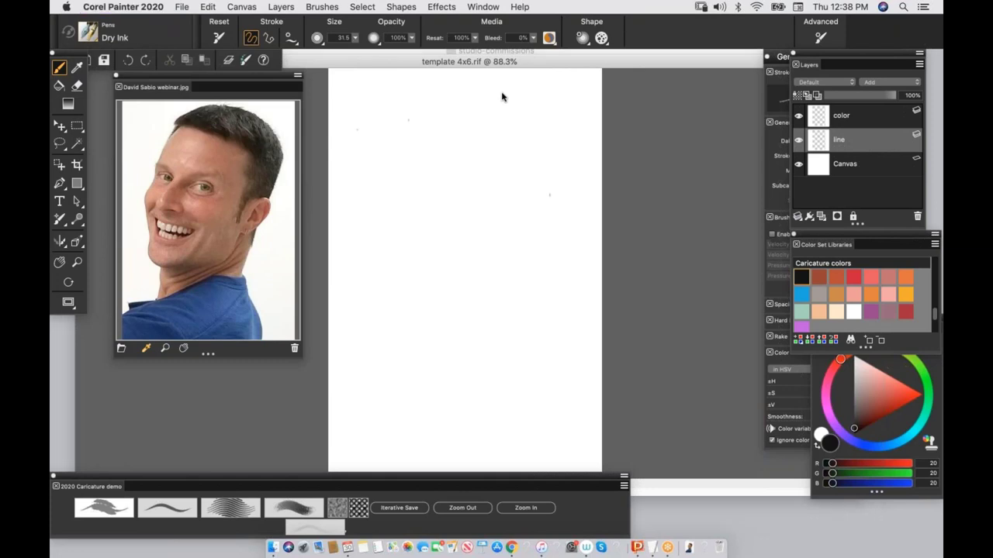
mouse_move(272, 140)
left_mouse_down()
mouse_move(416, 246)
mouse_move(472, 262)
left_mouse_up()
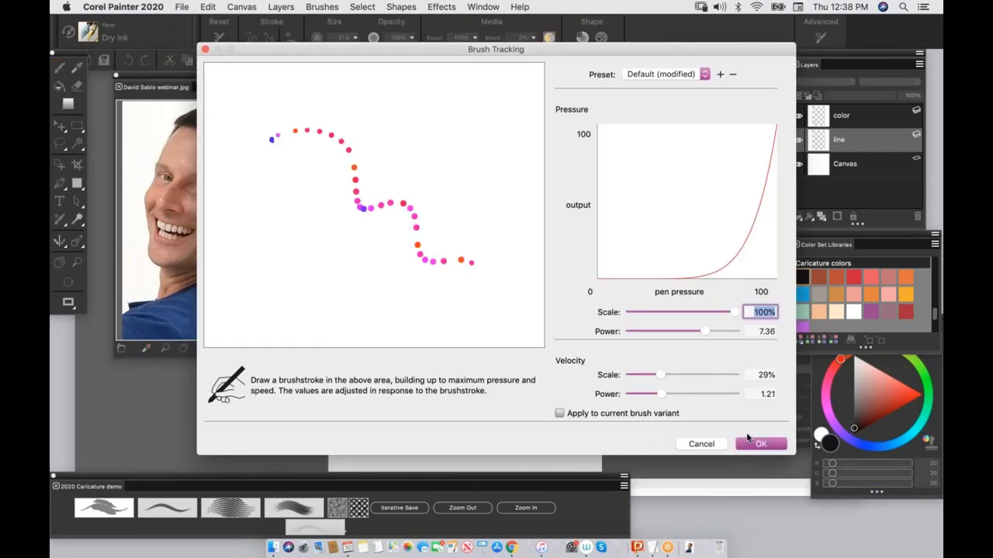
left_click(749, 441)
Step: Sketch the man's hair outline, hairline, ear, forehead and brow on the line layer in black Dry Ink, and view the page at actual size
mouse_move(397, 138)
left_mouse_down()
mouse_move(544, 154)
mouse_move(523, 253)
left_mouse_up()
mouse_move(409, 116)
left_mouse_down()
mouse_move(387, 152)
mouse_move(485, 148)
mouse_move(515, 217)
mouse_move(510, 273)
left_mouse_up()
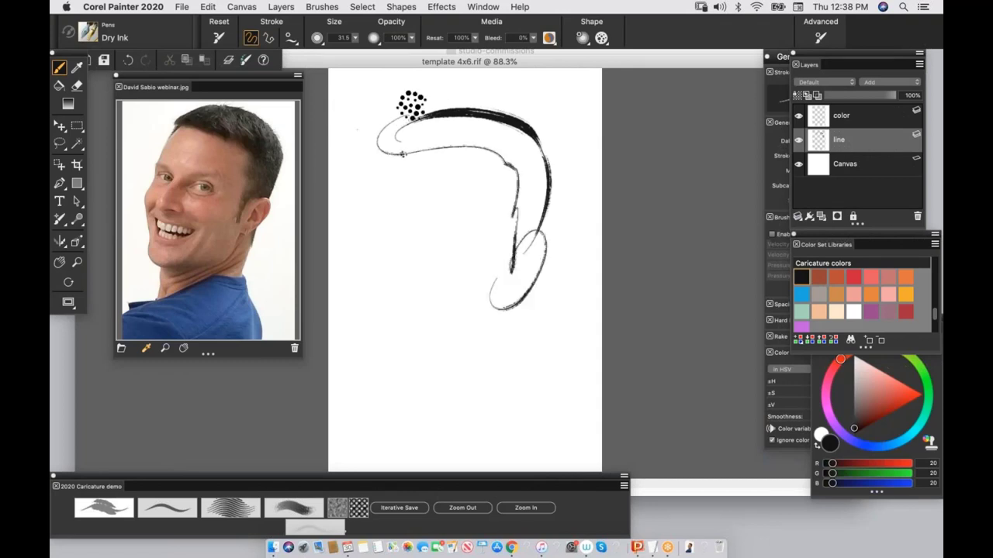
left_click_drag(414, 152, 382, 200)
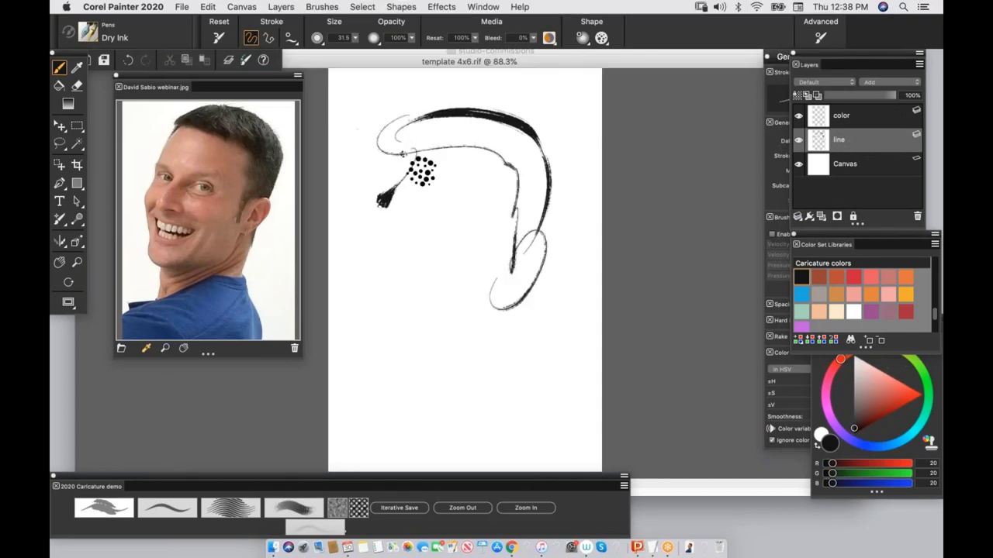
left_click(481, 7)
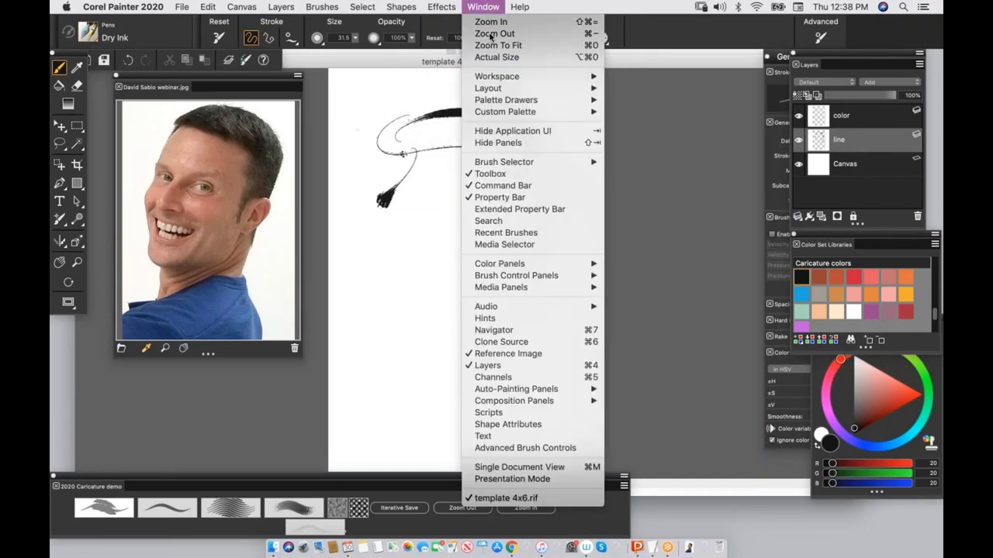
left_click(496, 55)
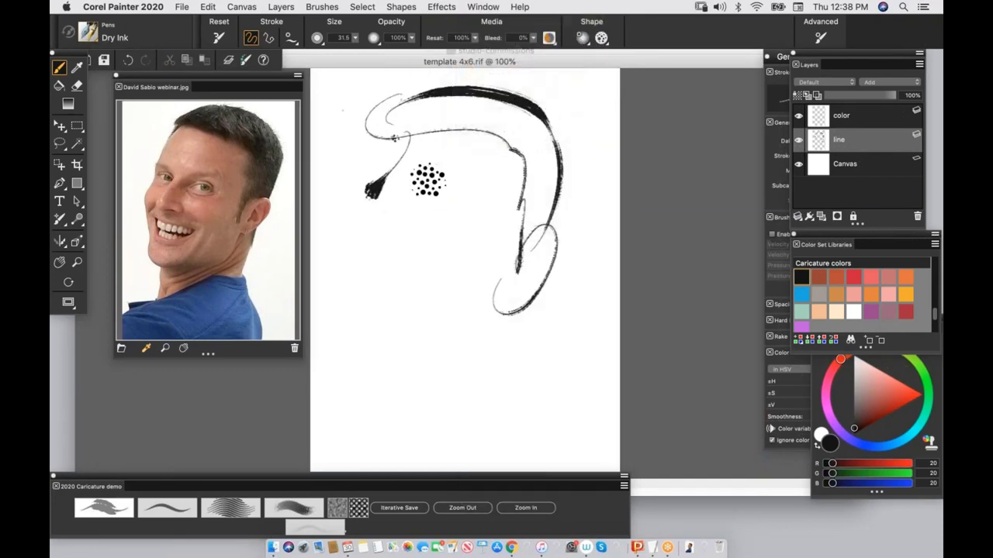
Step: Draw the man's face profile, chin, jawline, nose and broad toothy smile in black Dry Ink on the line layer
mouse_move(379, 194)
left_mouse_down()
mouse_move(362, 230)
mouse_move(385, 267)
left_mouse_up()
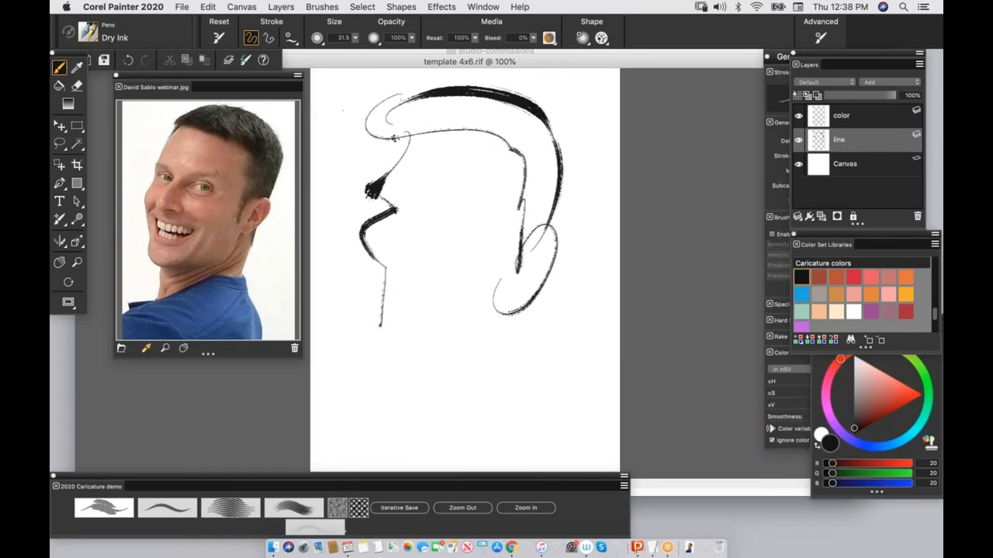
mouse_move(382, 323)
left_mouse_down()
mouse_move(354, 380)
mouse_move(431, 371)
mouse_move(487, 314)
mouse_move(504, 268)
left_mouse_up()
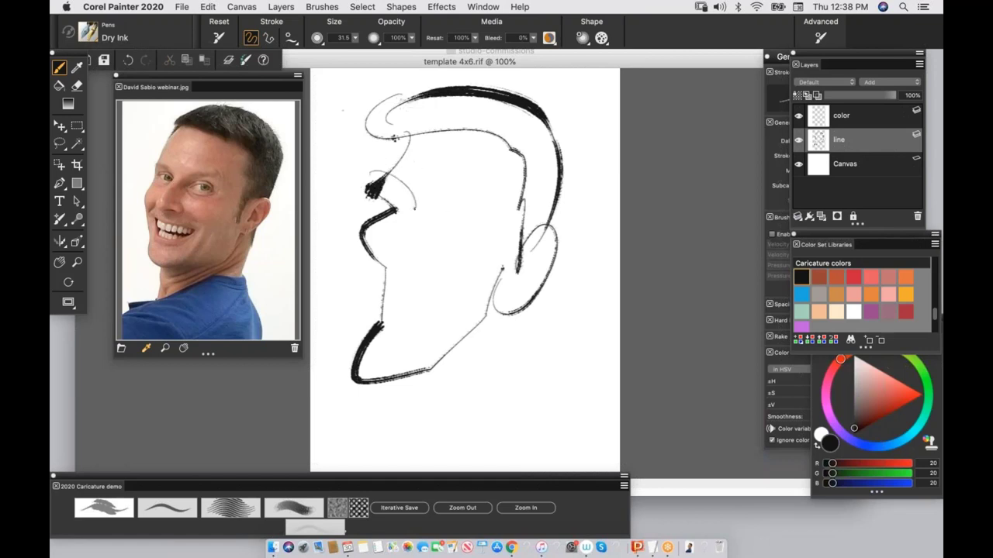
mouse_move(404, 204)
left_mouse_down()
mouse_move(387, 256)
mouse_move(436, 256)
left_mouse_up()
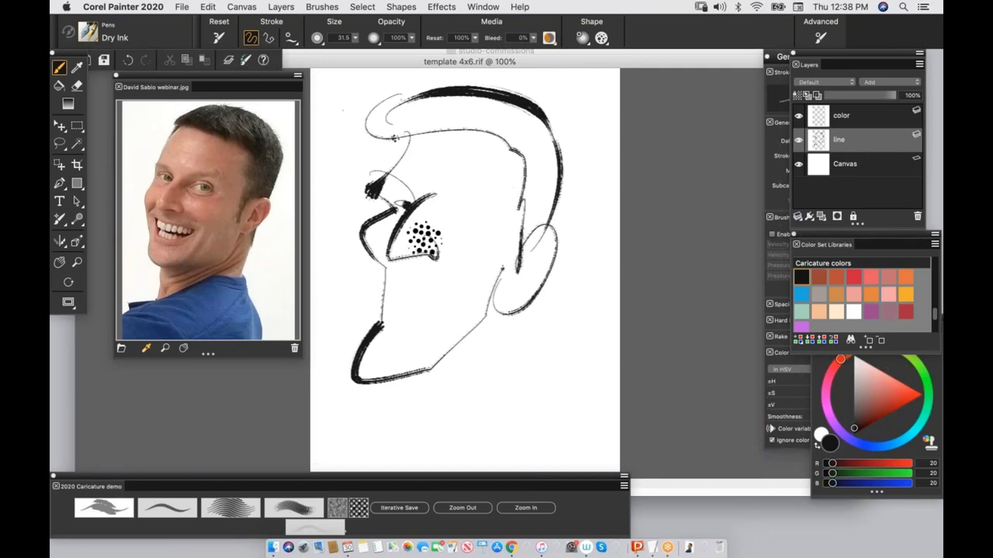
mouse_move(377, 269)
left_mouse_down()
mouse_move(441, 270)
mouse_move(410, 316)
mouse_move(429, 293)
left_mouse_up()
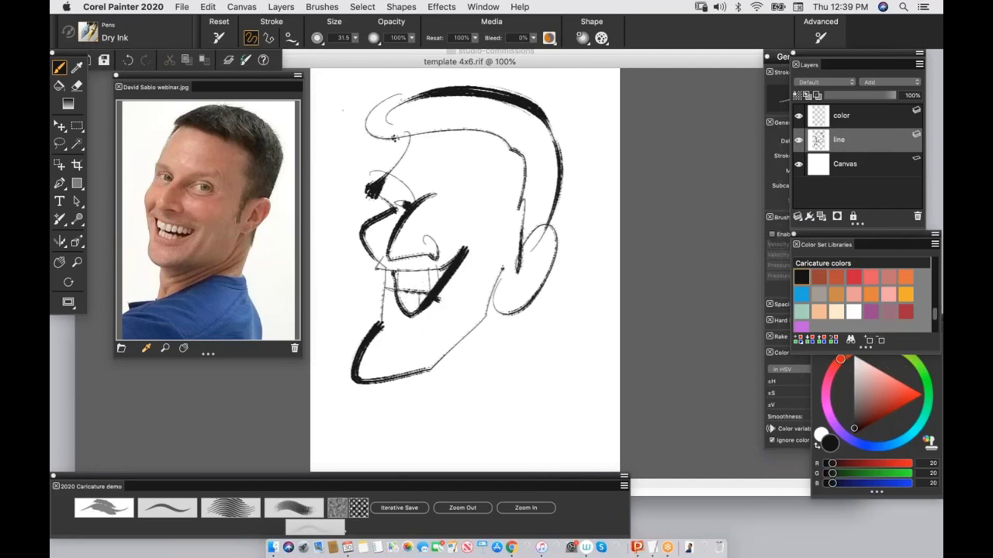
left_click_drag(411, 292, 413, 305)
left_click_drag(418, 292, 419, 304)
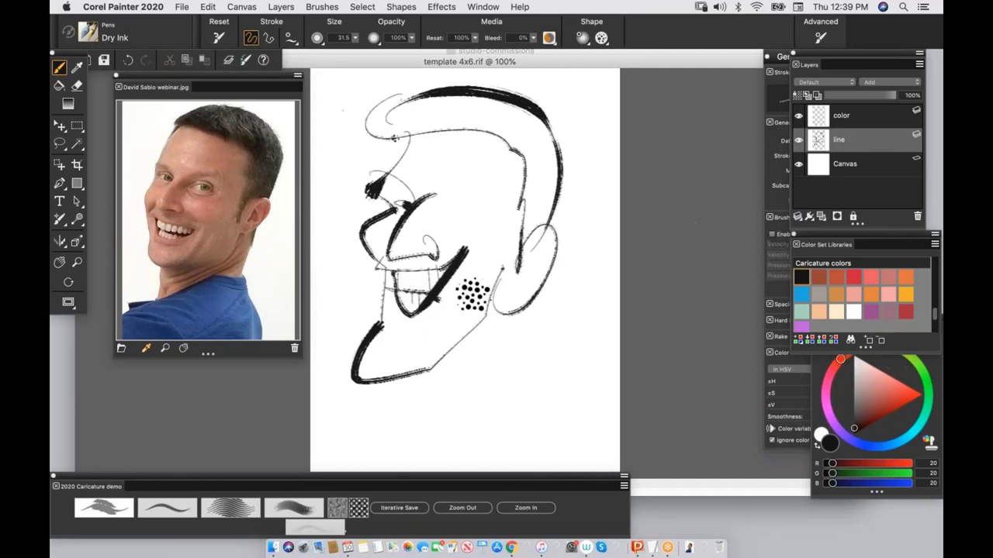
Step: Draw both neck lines, the near eyebrow, the near eye with its pupil, and the cheek crease in black Dry Ink
left_click_drag(423, 374, 456, 436)
left_click_drag(495, 278, 488, 420)
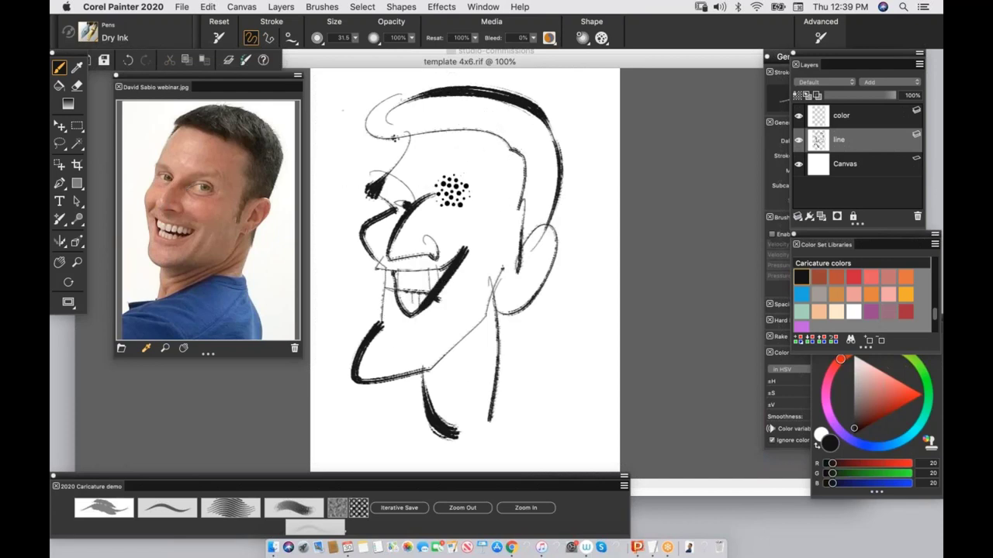
left_click_drag(446, 194, 502, 186)
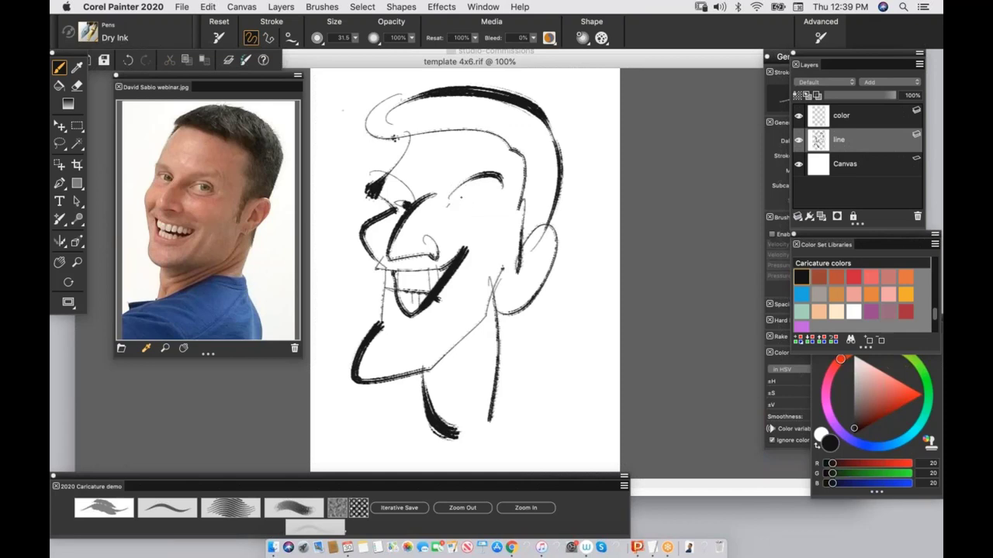
left_click(475, 211)
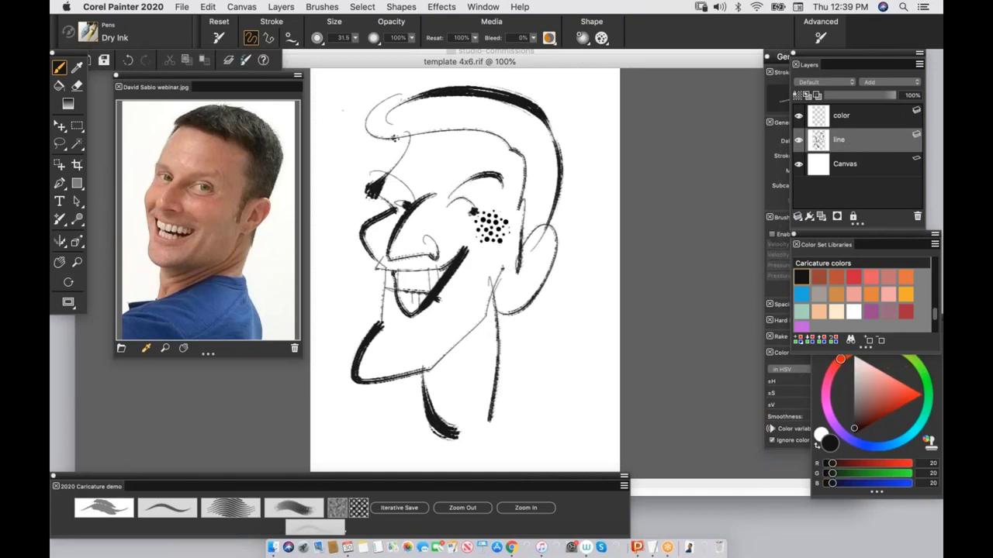
left_click_drag(470, 236, 490, 240)
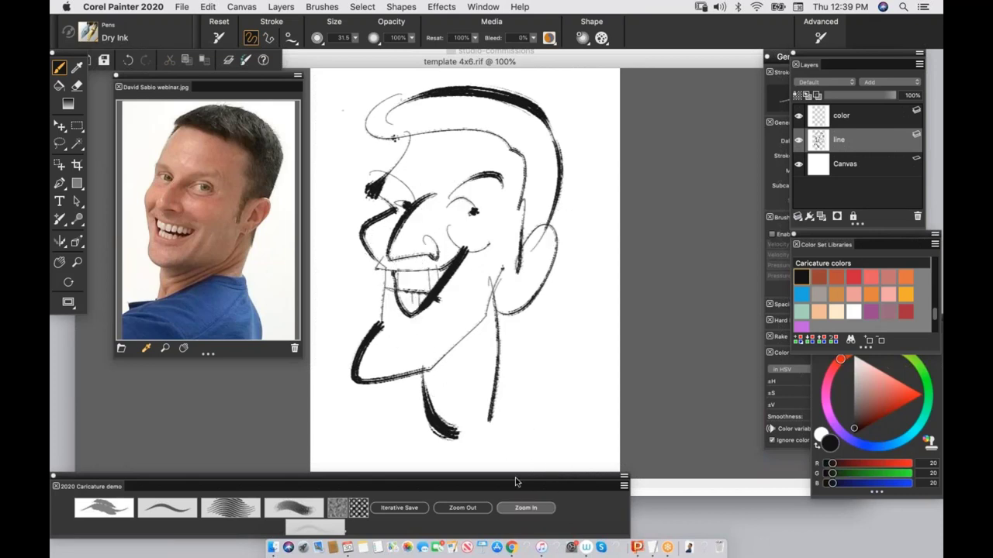
left_click(525, 507)
scroll(522, 288, "left", 5)
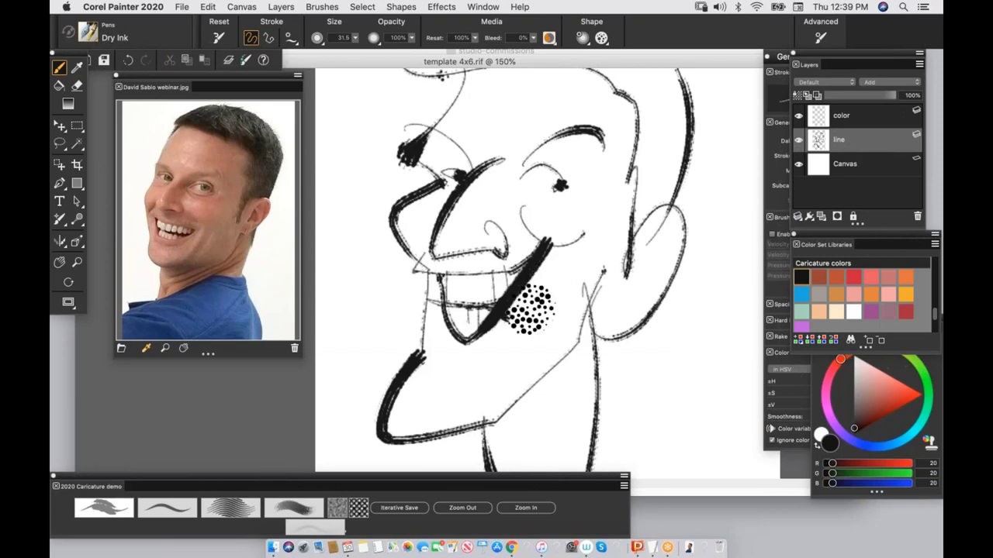
left_click(514, 315, "alt")
left_click(508, 317, "alt")
left_click(508, 317, "alt")
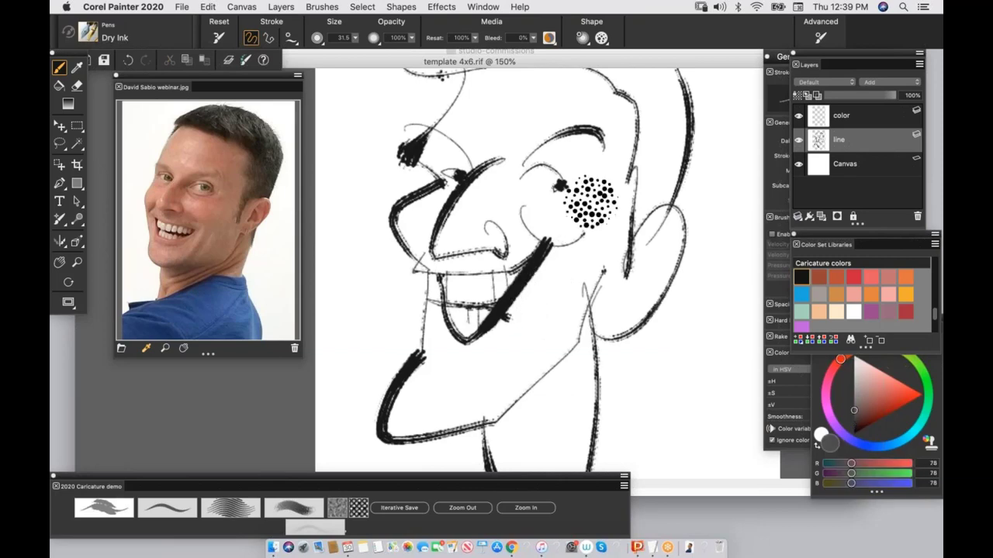
mouse_move(581, 233)
left_mouse_down()
mouse_move(542, 286)
mouse_move(551, 279)
left_mouse_up()
double_click(844, 108)
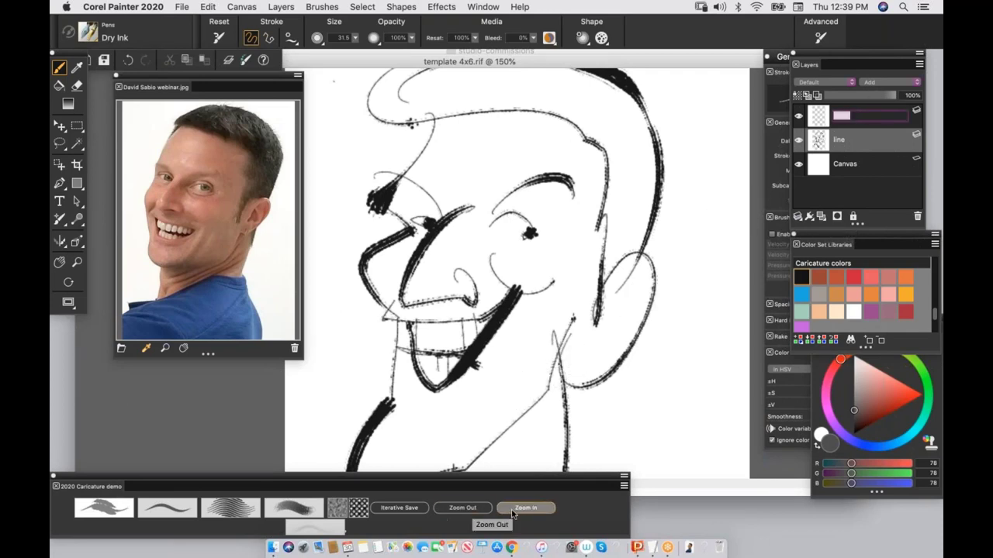
left_click(462, 508)
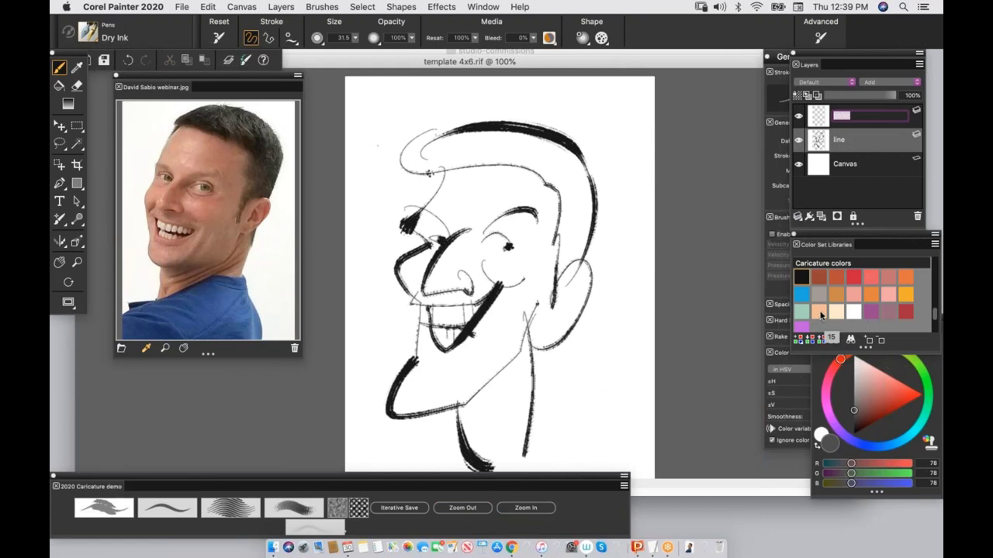
Step: Choose the peach skin tone from the Caricature colors set, try Chunky Oil Pastel on the forehead, and undo the stroke
left_click(821, 315)
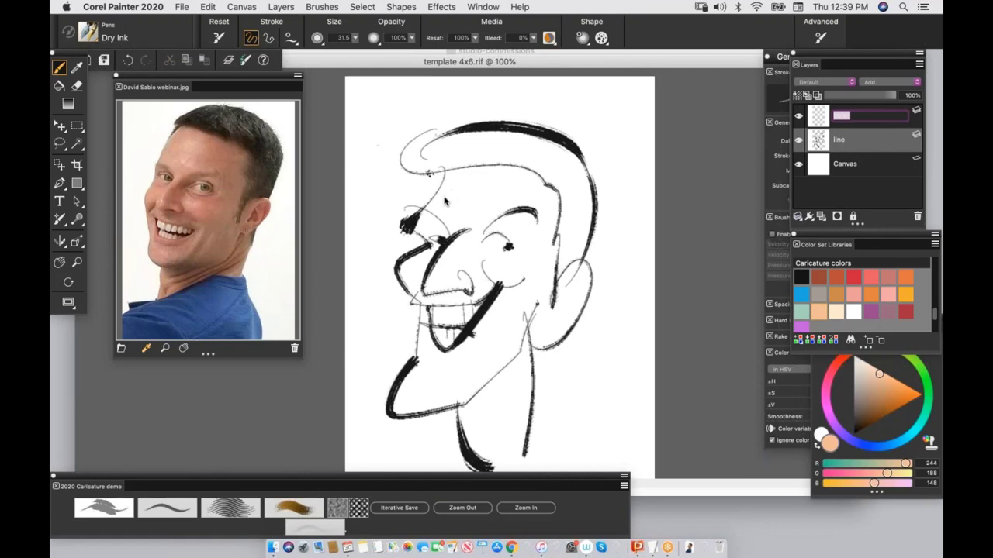
left_click(104, 508)
mouse_move(470, 179)
left_mouse_down()
mouse_move(436, 233)
mouse_move(450, 193)
mouse_move(429, 241)
left_mouse_up()
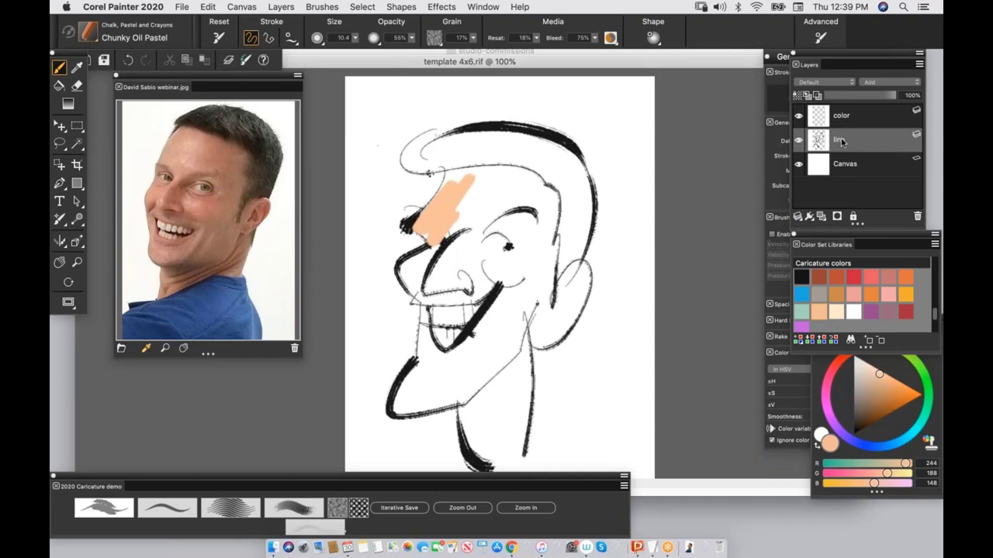
key("super+z")
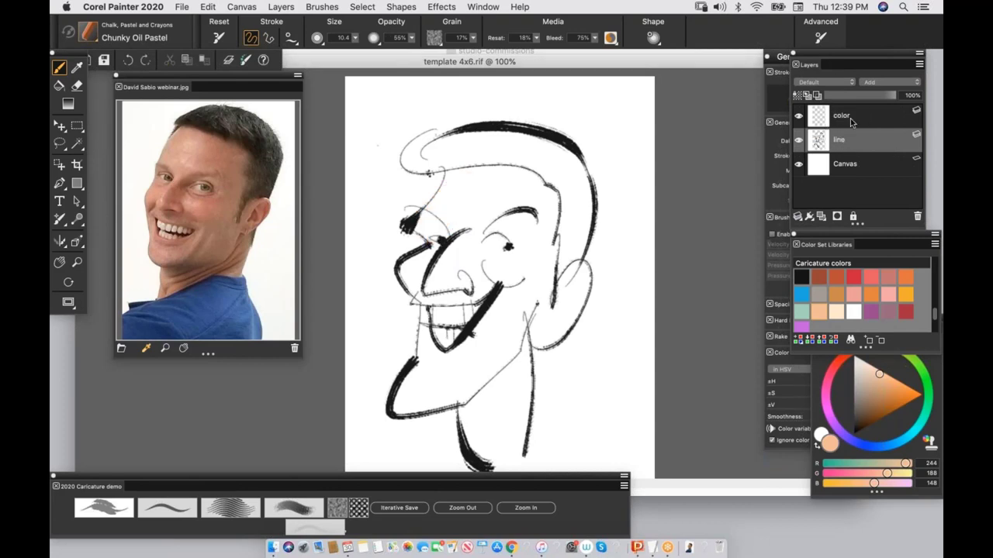
Step: On the color layer, paint the face, ear and neck peach and the hair muted brown with the Dry Ink brush
left_click(855, 120)
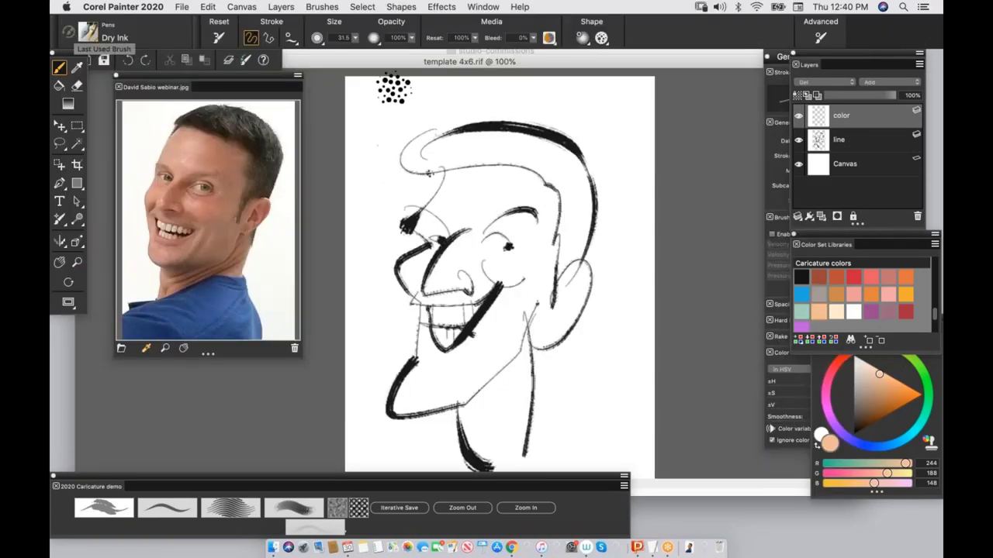
mouse_move(475, 183)
left_mouse_down()
mouse_move(431, 247)
mouse_move(419, 289)
mouse_move(483, 295)
left_mouse_up()
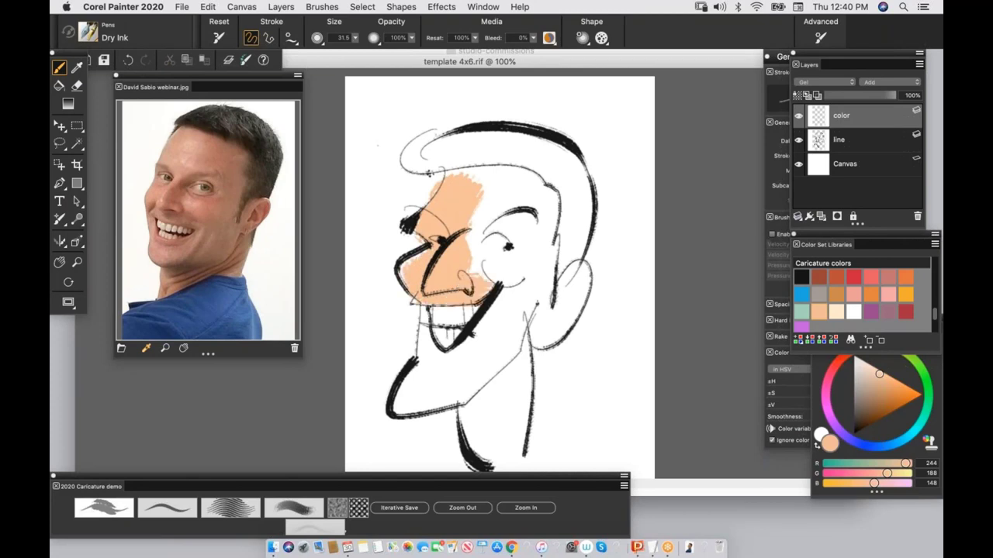
left_click_drag(536, 233, 433, 394)
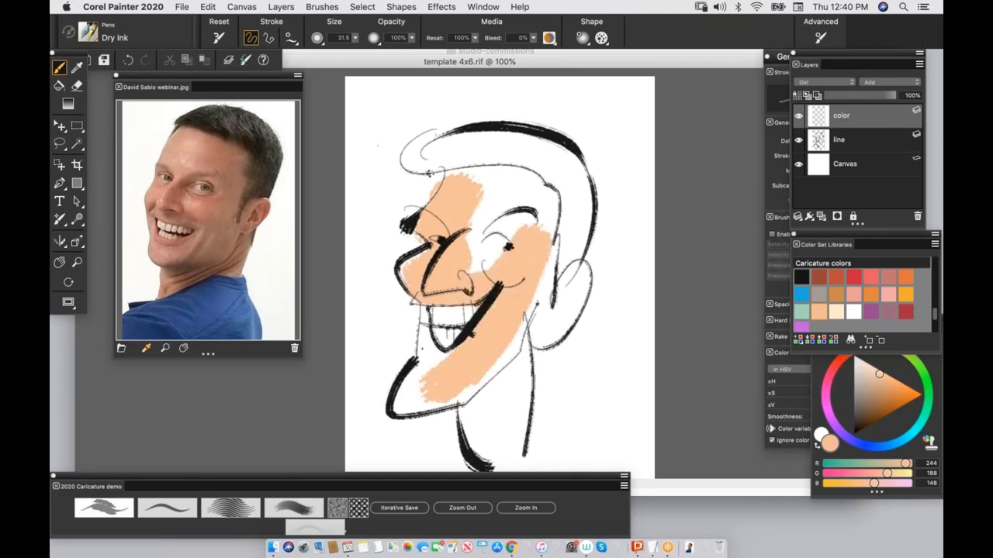
mouse_move(422, 309)
left_mouse_down()
mouse_move(435, 370)
mouse_move(409, 390)
mouse_move(527, 326)
mouse_move(473, 404)
mouse_move(485, 434)
mouse_move(465, 419)
left_mouse_up()
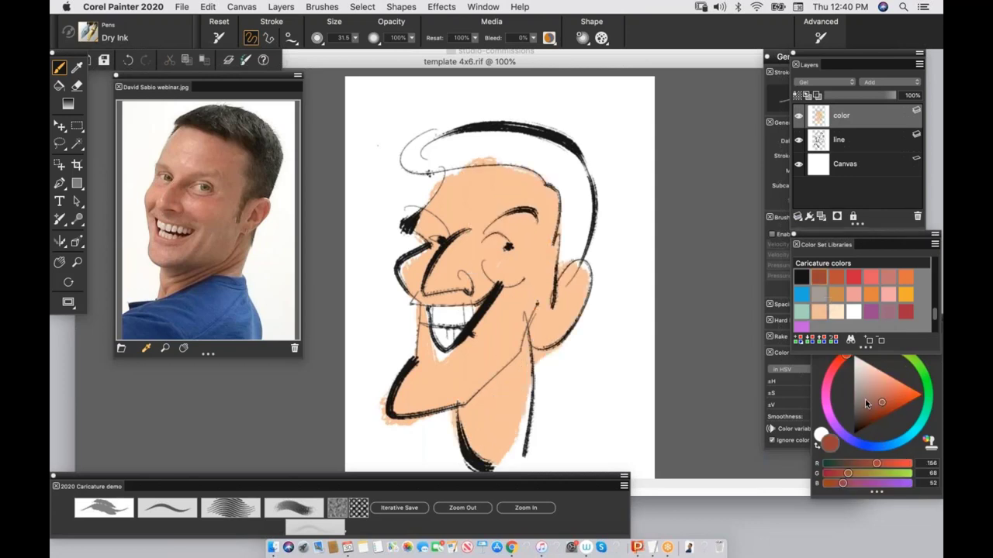
left_click(865, 402)
mouse_move(462, 132)
left_mouse_down()
mouse_move(419, 149)
mouse_move(518, 140)
mouse_move(587, 186)
mouse_move(570, 213)
mouse_move(565, 250)
mouse_move(574, 256)
left_mouse_up()
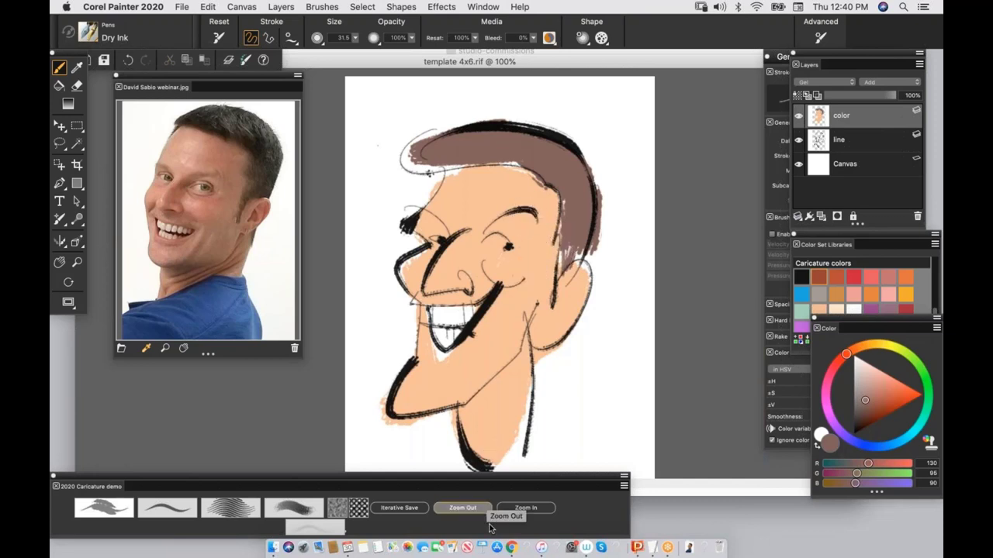
Step: Fill in the whites of both eyes on the color layer with the Scratchboard Tool, using white sampled from the page
left_click(521, 508)
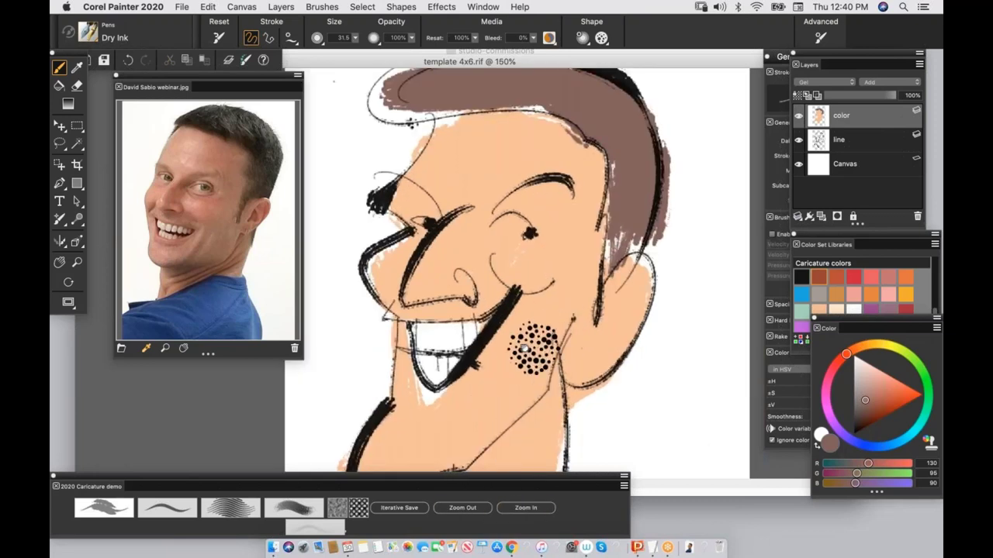
scroll(554, 320, "down", 3)
scroll(554, 320, "left", 2)
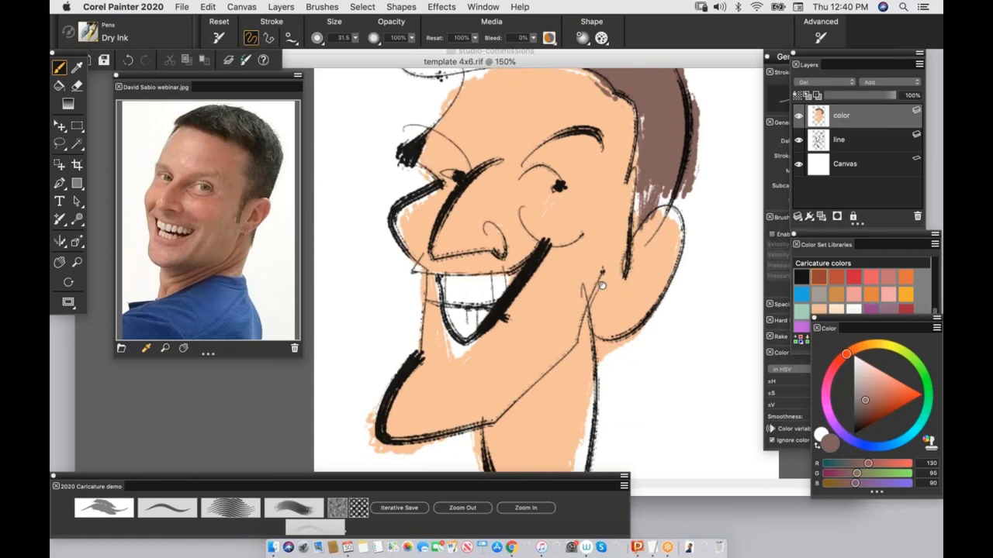
scroll(602, 289, "left", 2)
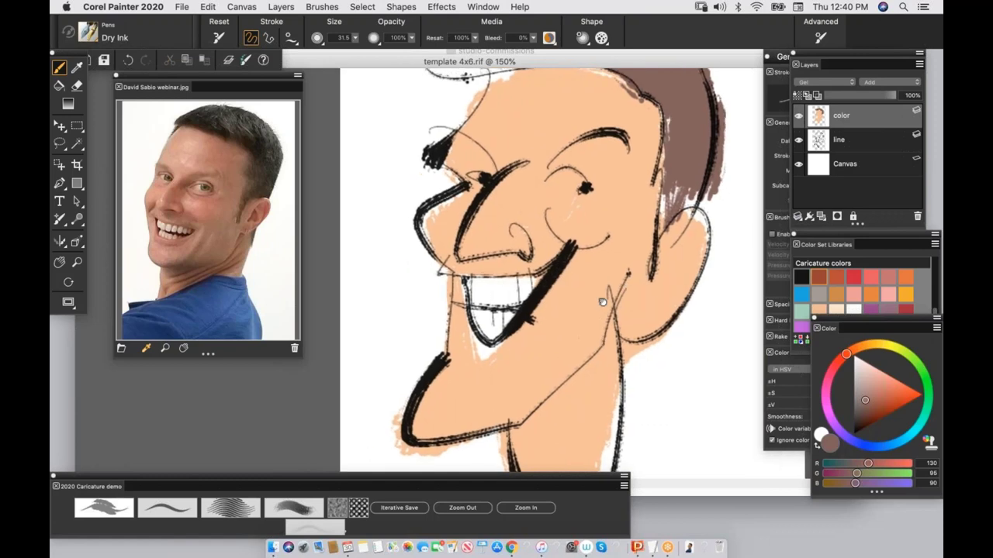
scroll(594, 292, "right", 2)
scroll(452, 228, "up", 2)
scroll(548, 271, "right", 2)
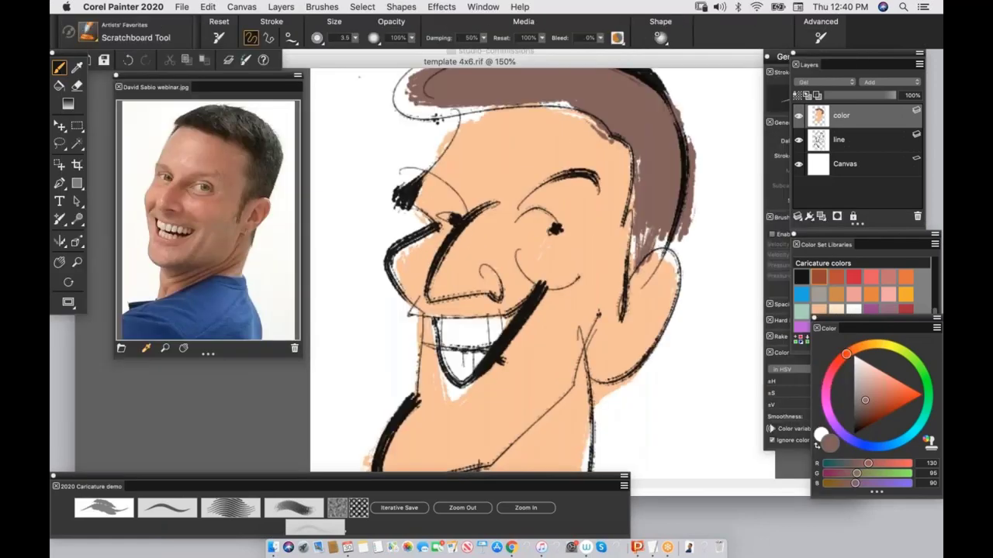
left_click(703, 177, "alt")
left_click_drag(532, 233, 539, 230)
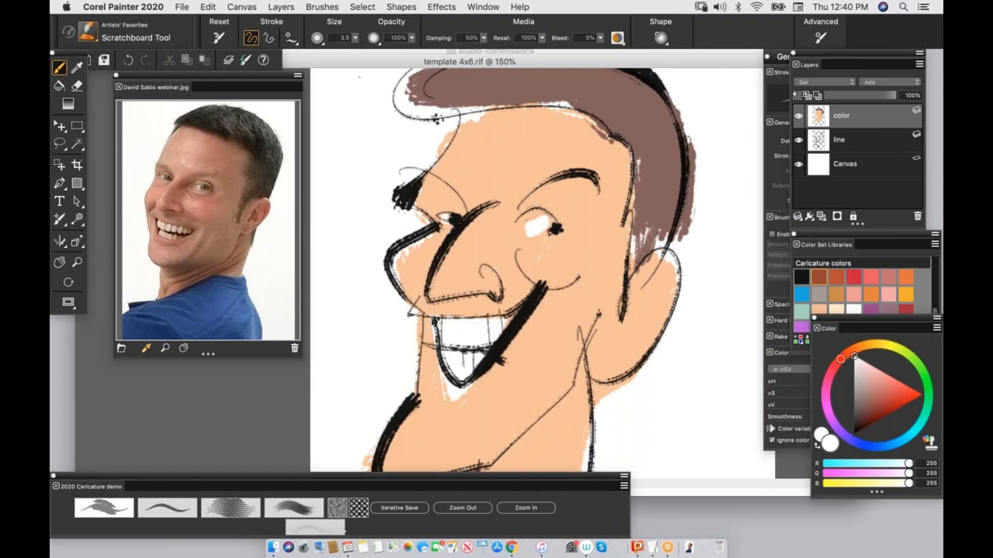
Step: Blush the cheek, the nose and the lower lip in salmon pink from the Caricature colors set with Chunky Oil Pastel
scroll(532, 270, "down", 3)
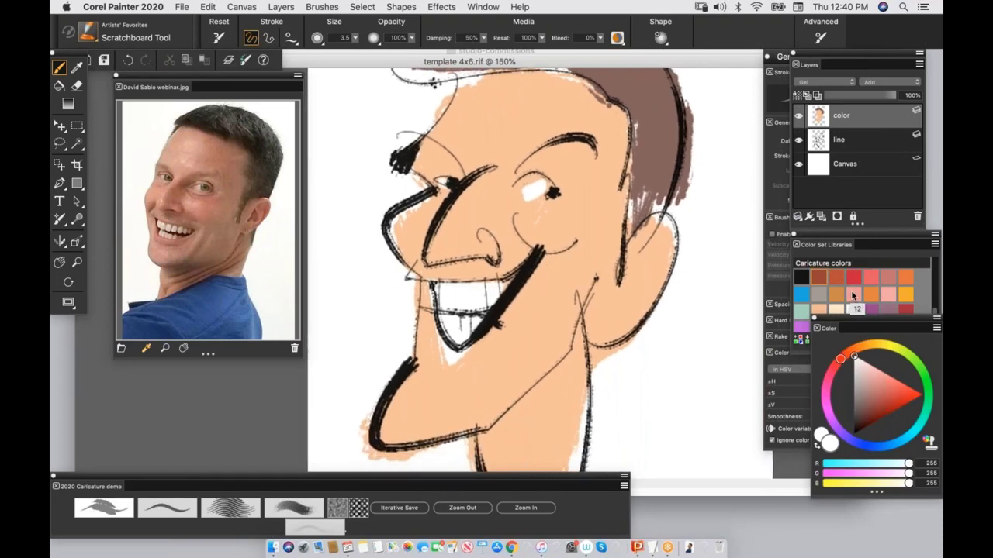
left_click(856, 299)
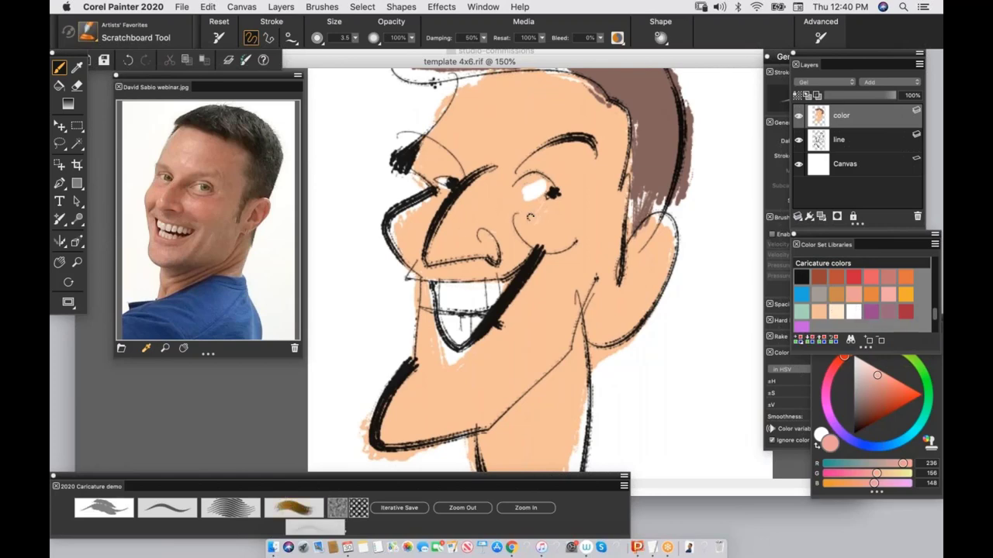
mouse_move(522, 228)
left_mouse_down()
mouse_move(555, 215)
mouse_move(575, 228)
left_mouse_up()
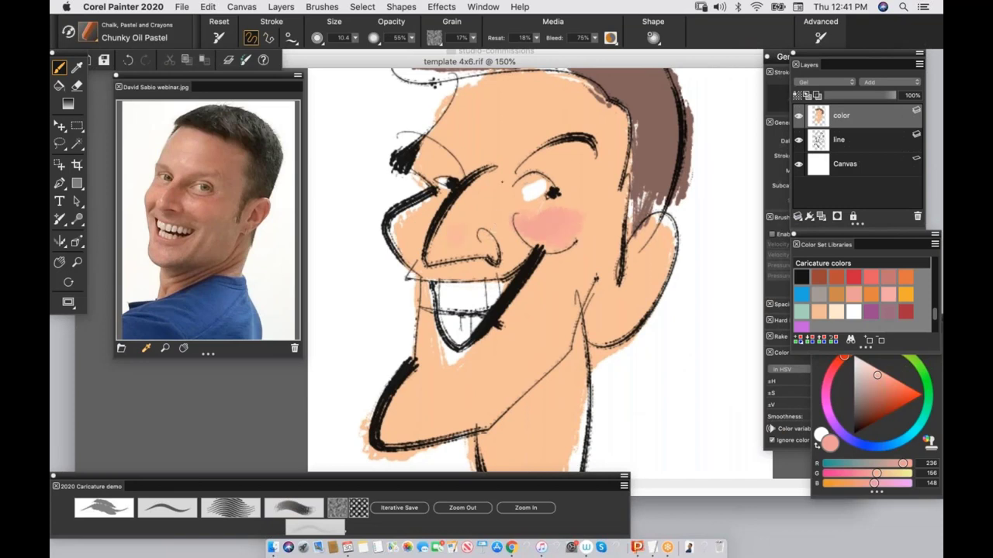
left_click_drag(497, 186, 459, 232)
left_click_drag(505, 194, 469, 242)
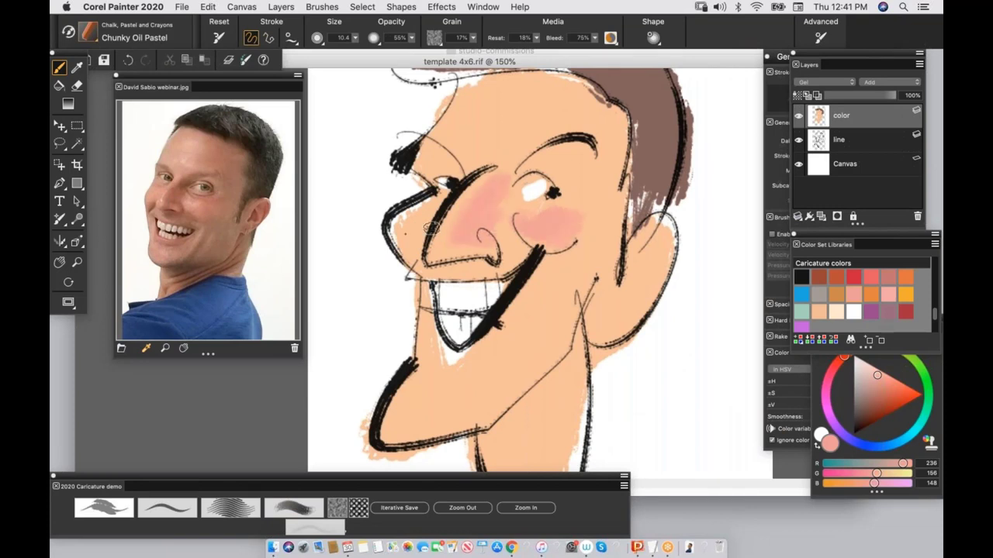
left_click_drag(423, 203, 391, 231)
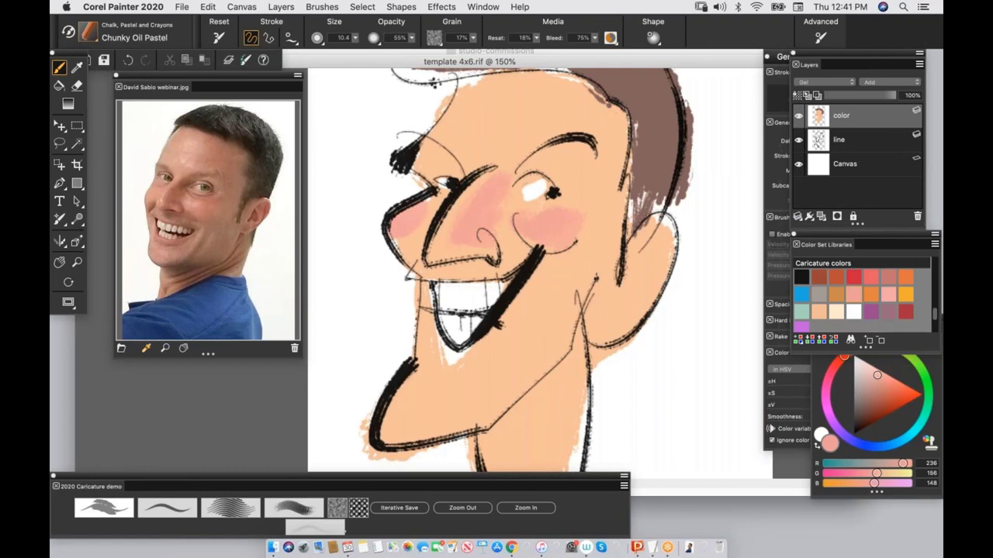
left_click_drag(445, 342, 456, 353)
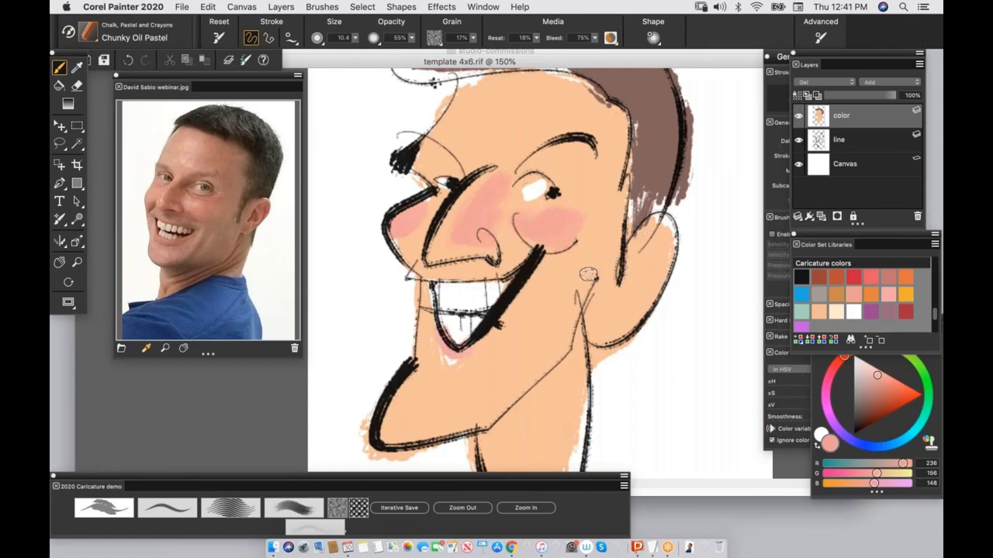
left_click_drag(454, 297, 457, 323)
Step: Select the Fine Dots paper texture and magnify the man's face in the reference image
scroll(456, 321, "down", 3)
scroll(456, 321, "left", 2)
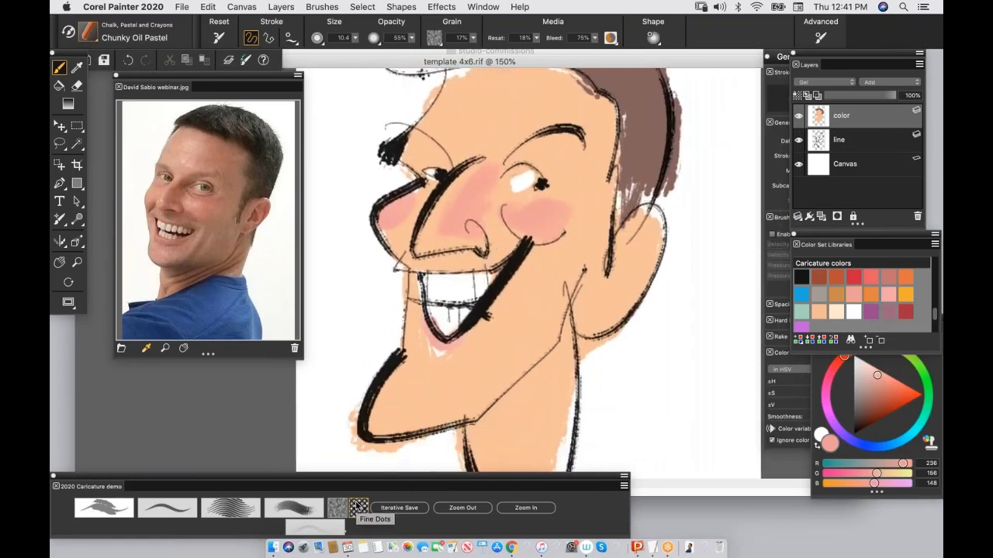
left_click(358, 507)
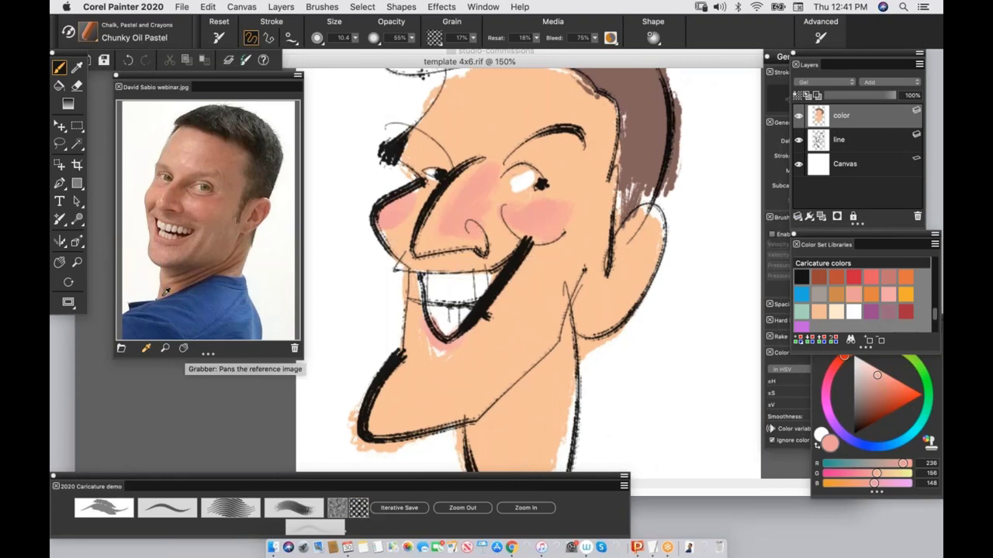
left_click(165, 348)
left_click(200, 247)
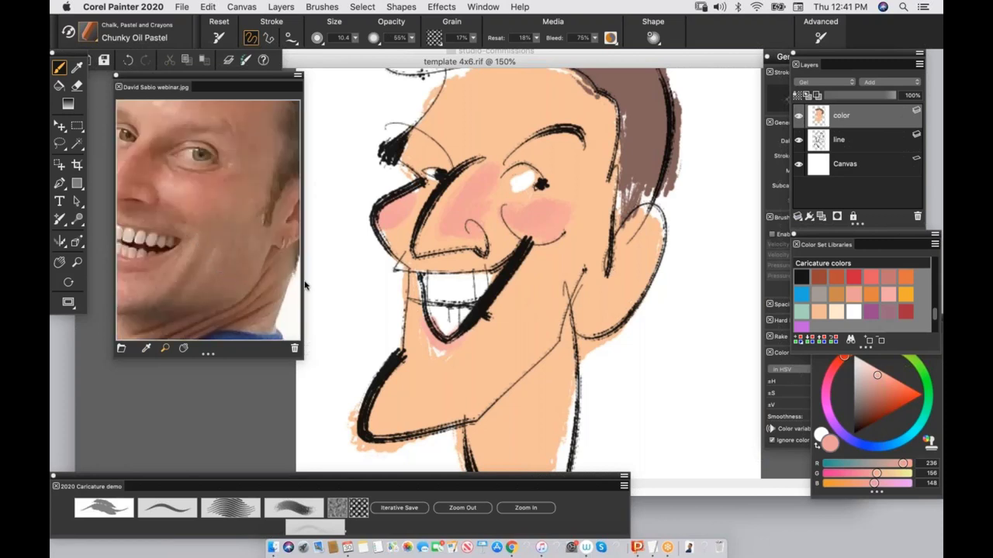
Step: Enlarge the reference image panel to show the whole head, and blush the skin beside the lower lip in salmon pink
left_click_drag(304, 286, 361, 289)
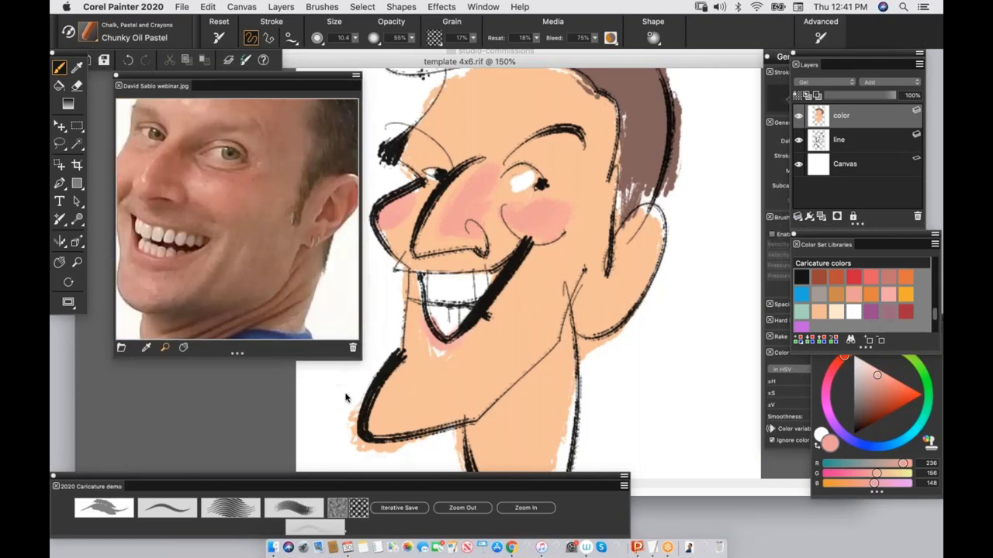
left_click_drag(346, 398, 329, 453)
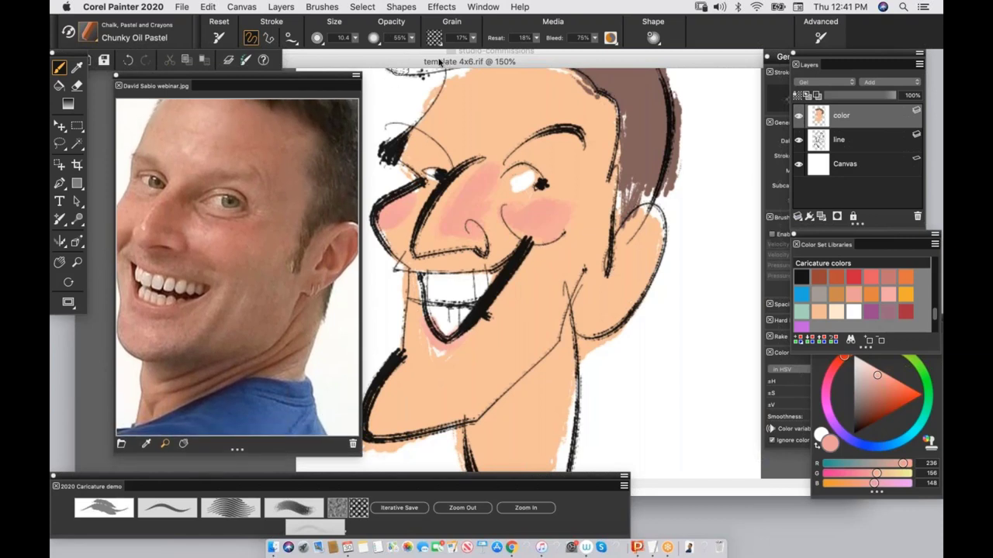
left_click_drag(439, 62, 481, 43)
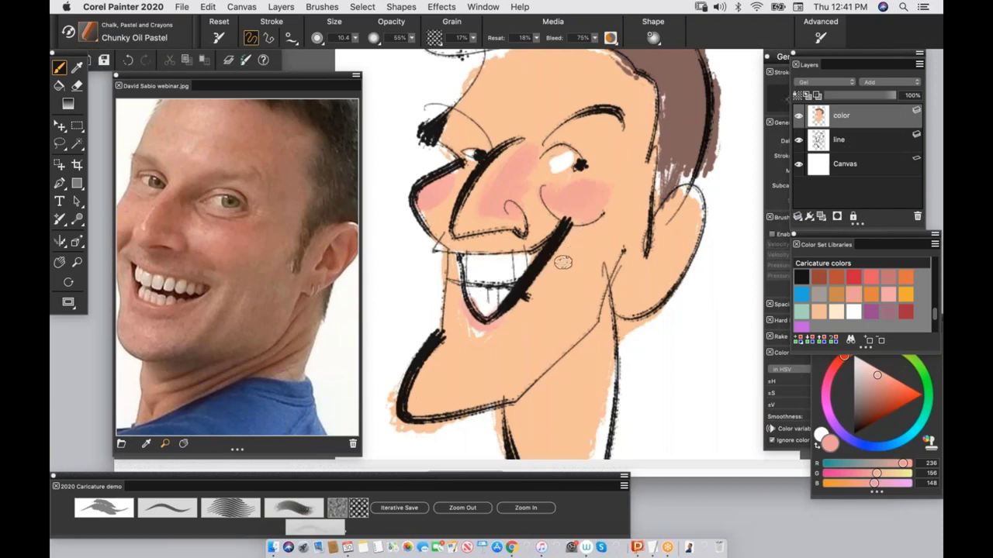
left_click_drag(541, 293, 503, 335)
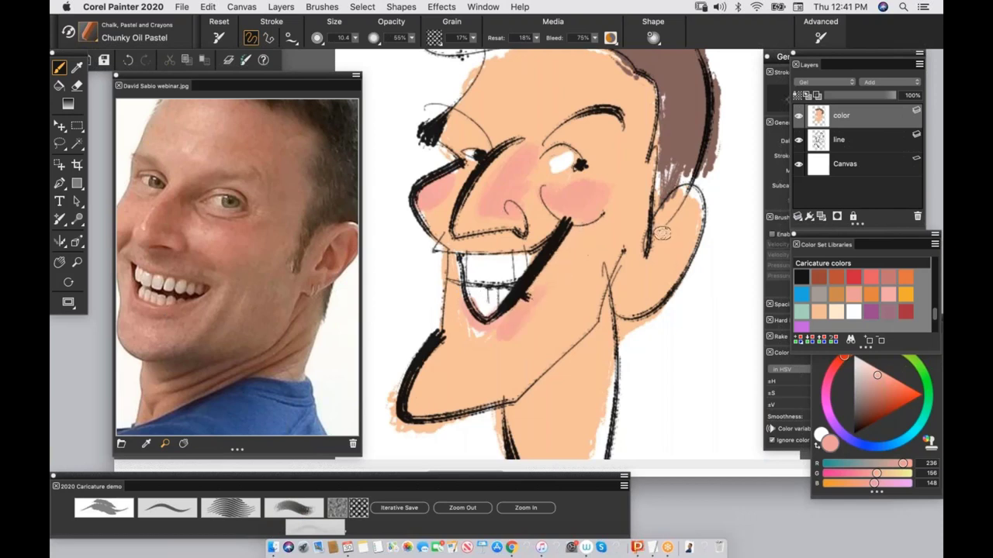
left_click(824, 294)
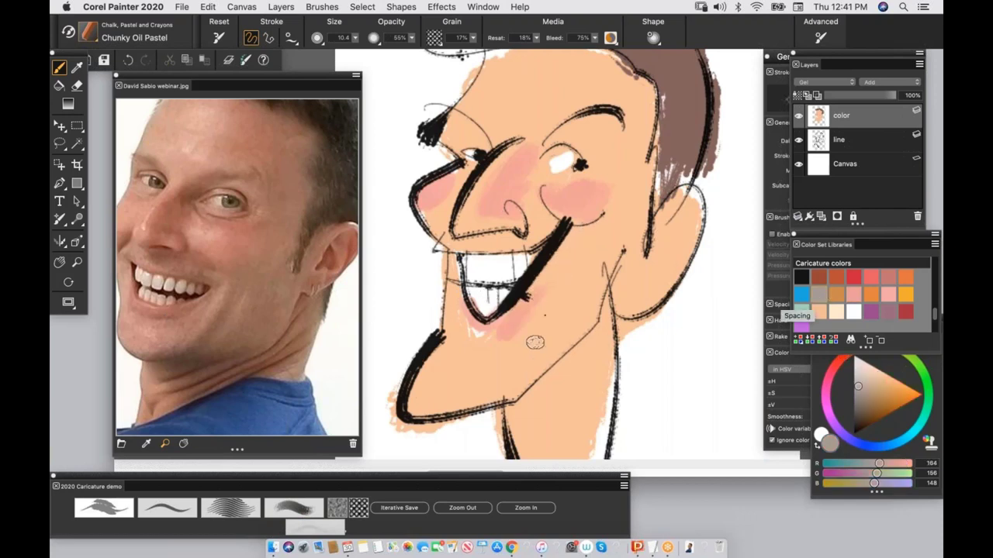
left_click_drag(559, 278, 507, 333)
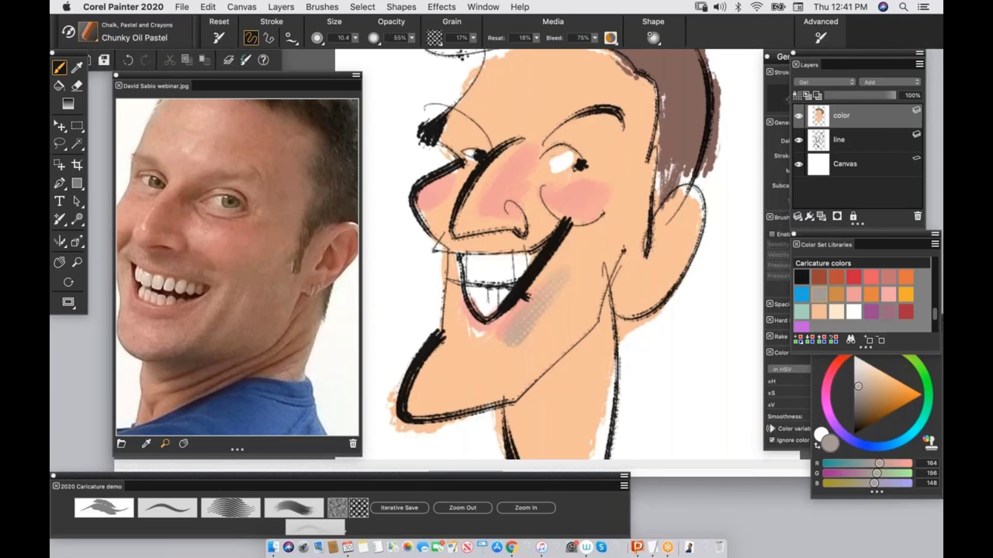
key("super+z")
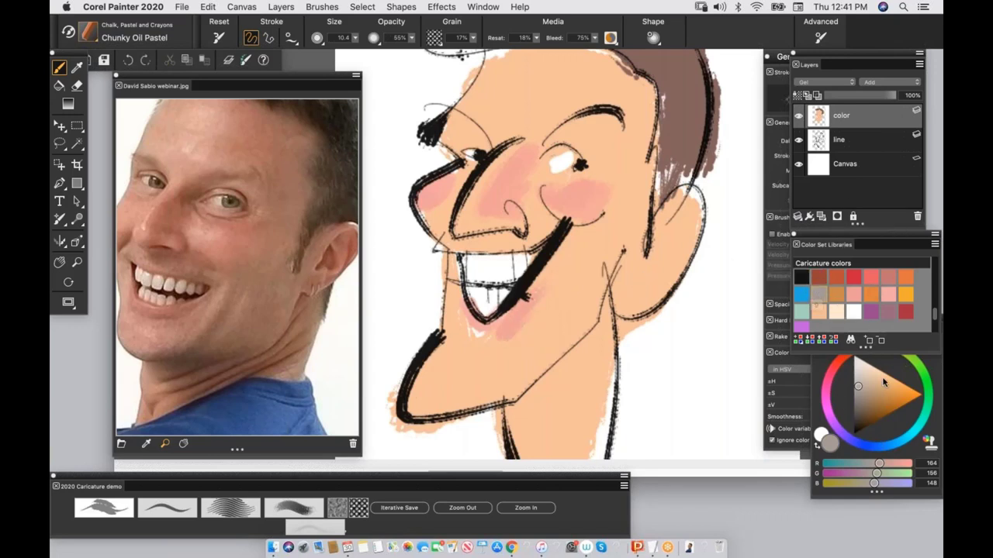
Step: Shade beard stubble over the jaw and chin with Real Fat Chalk in a greyish green of RGB 117, 138, 104
left_click(912, 373)
left_click(864, 397)
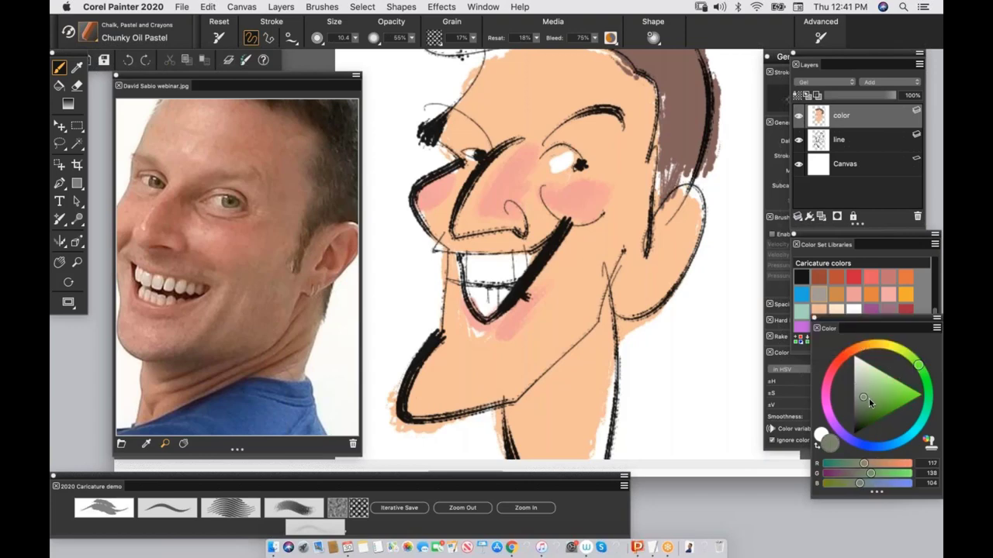
left_click(98, 37)
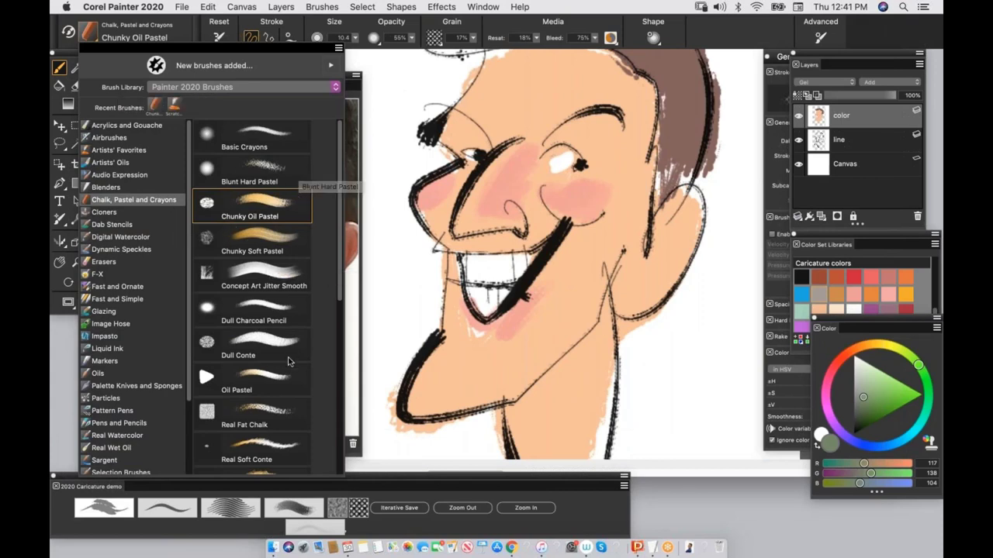
left_click(263, 409)
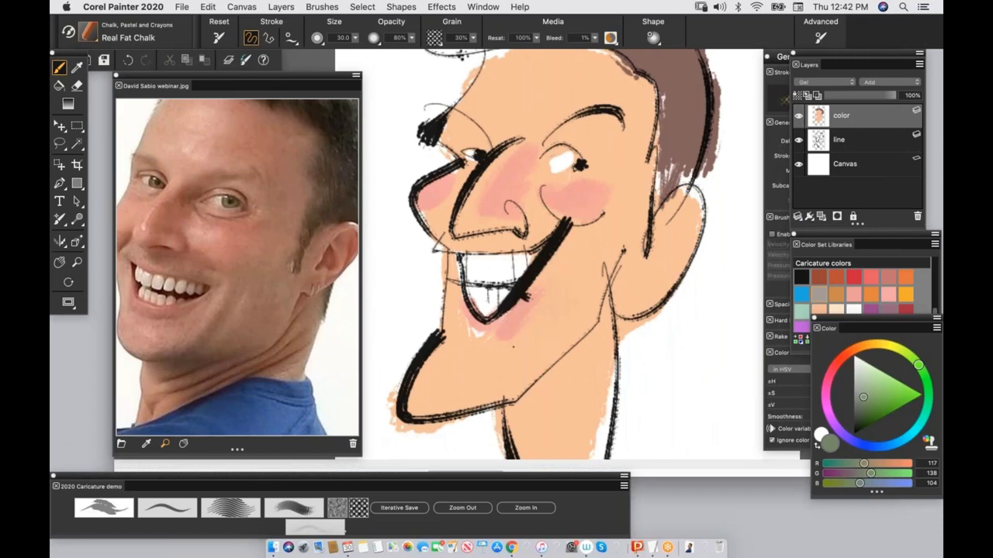
mouse_move(513, 347)
left_mouse_down()
mouse_move(489, 379)
mouse_move(442, 384)
mouse_move(464, 339)
left_mouse_up()
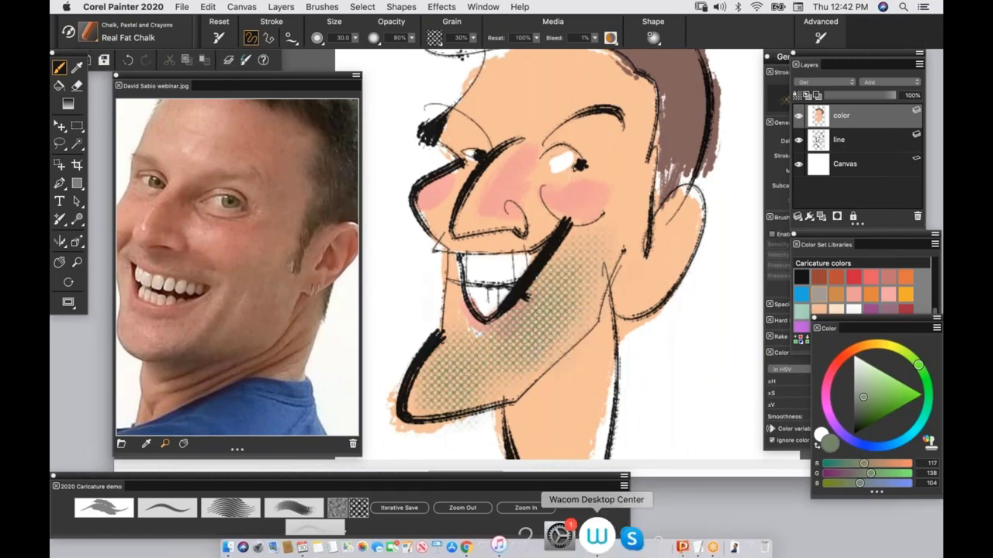
Step: Soften the last stubble stroke on the jaw by partly undoing it with Fade
left_click(183, 7)
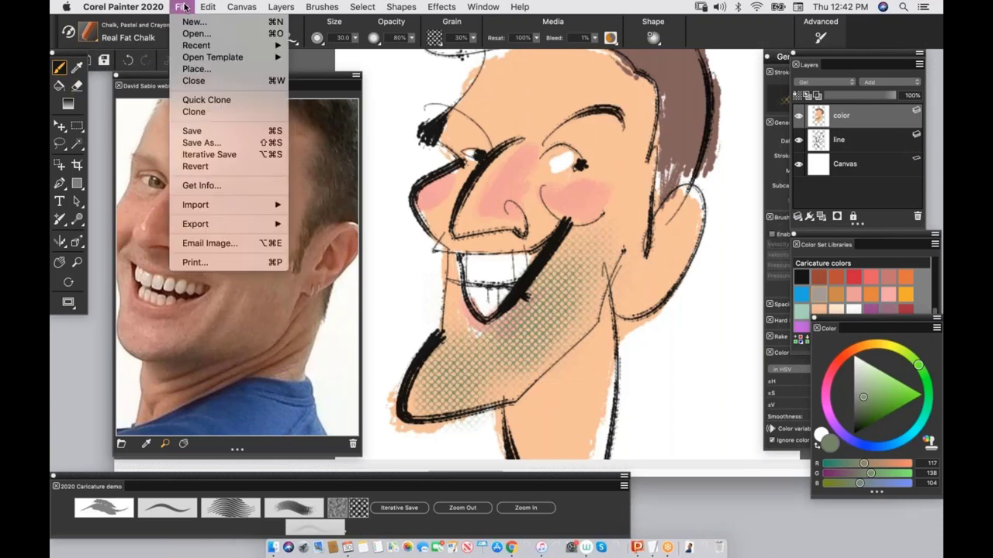
mouse_move(207, 7)
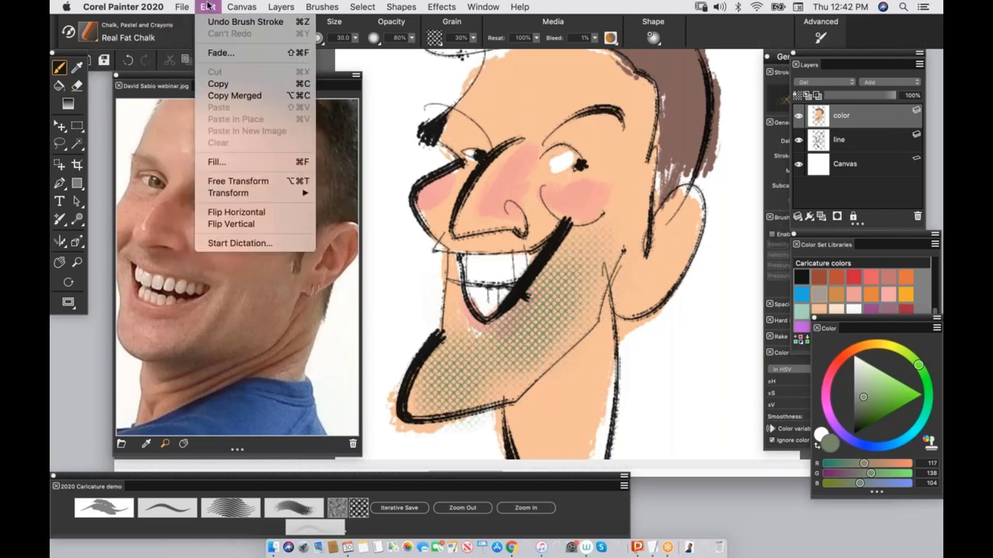
left_click(214, 48)
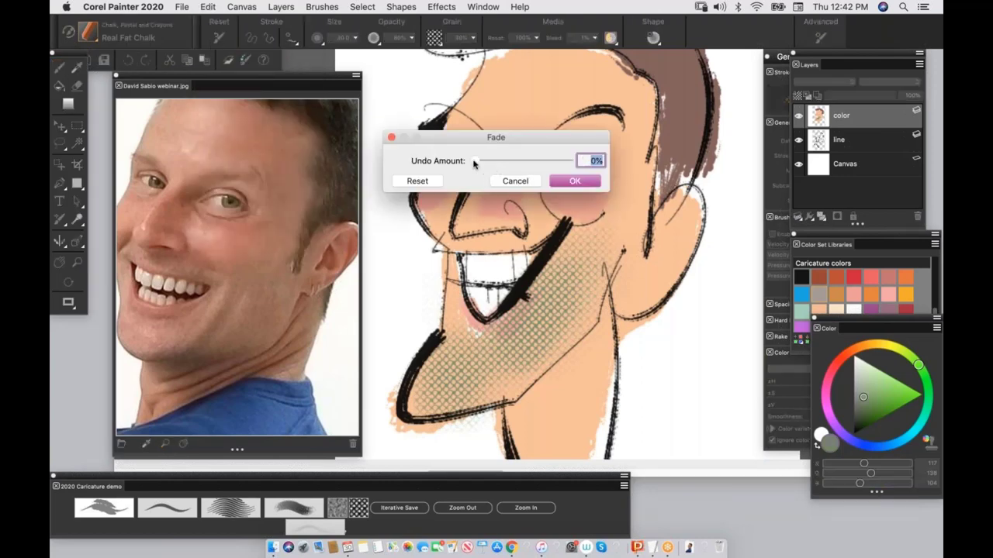
left_click_drag(474, 162, 529, 160)
left_click(576, 181)
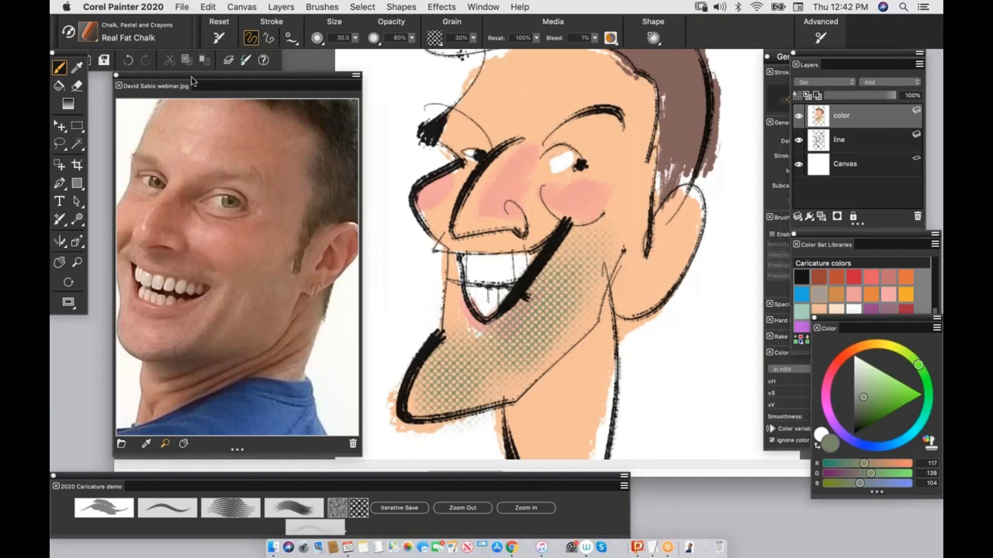
Step: Extend the stubble over the upper lip and beneath the lower lip with Blunt Hard Pastel at size 11.9
left_click(93, 38)
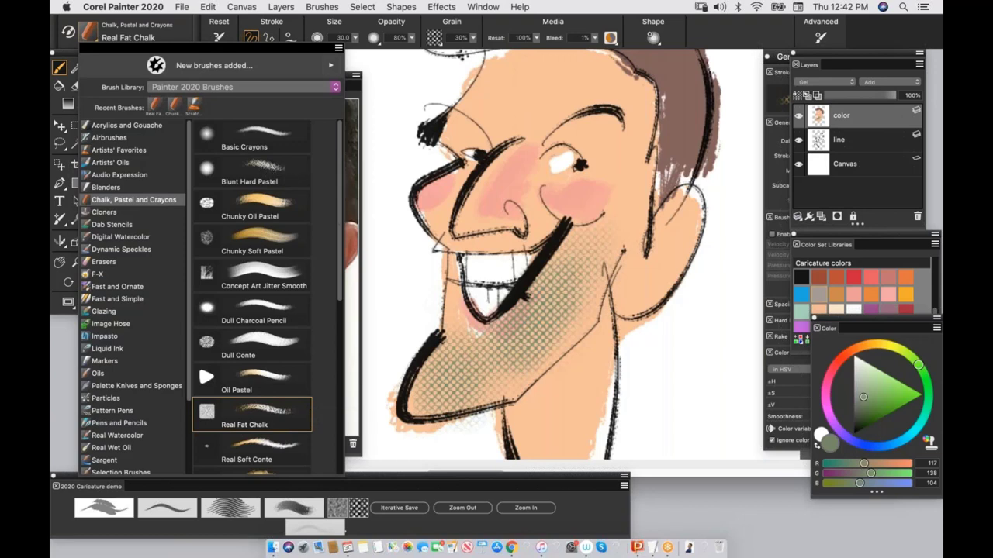
left_click(269, 167)
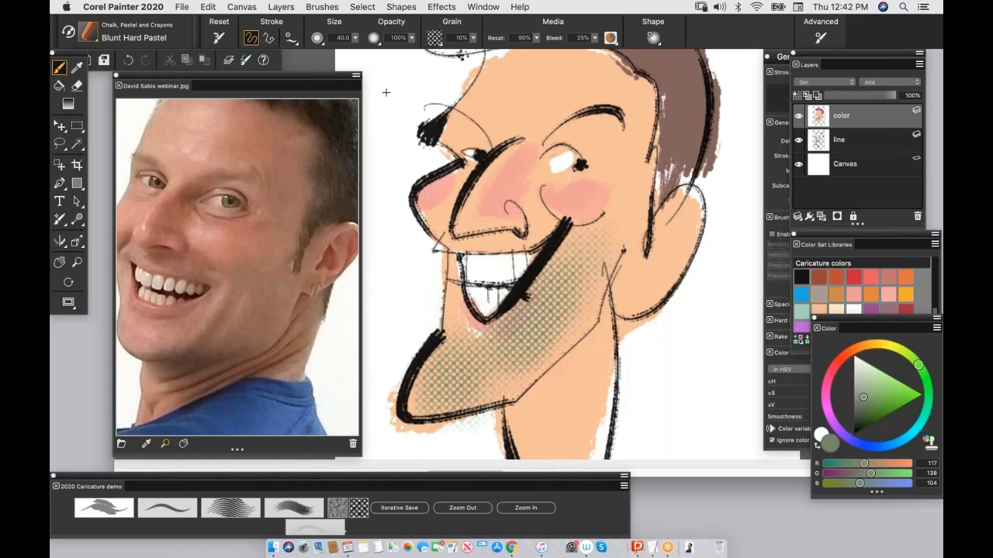
left_click_drag(386, 92, 401, 100)
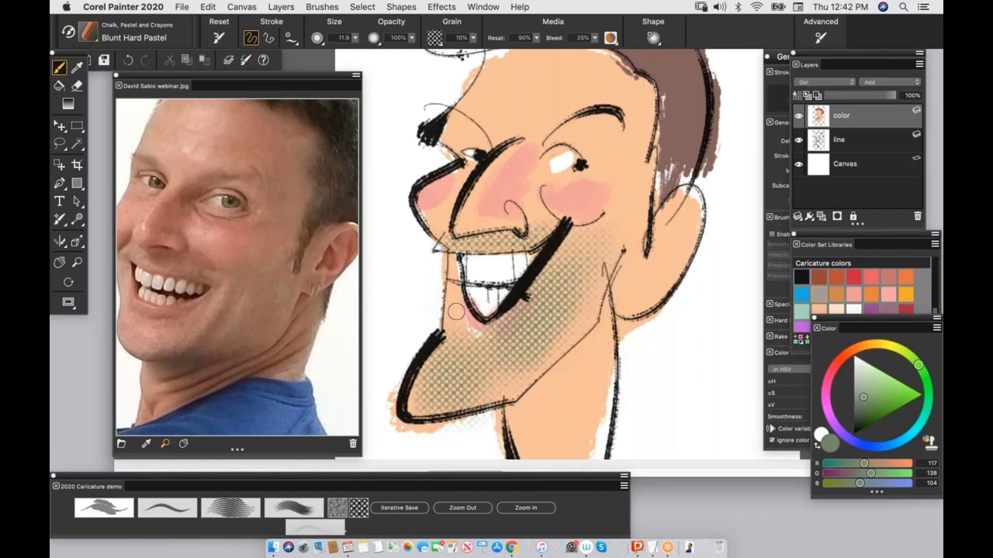
left_click_drag(458, 312, 477, 332)
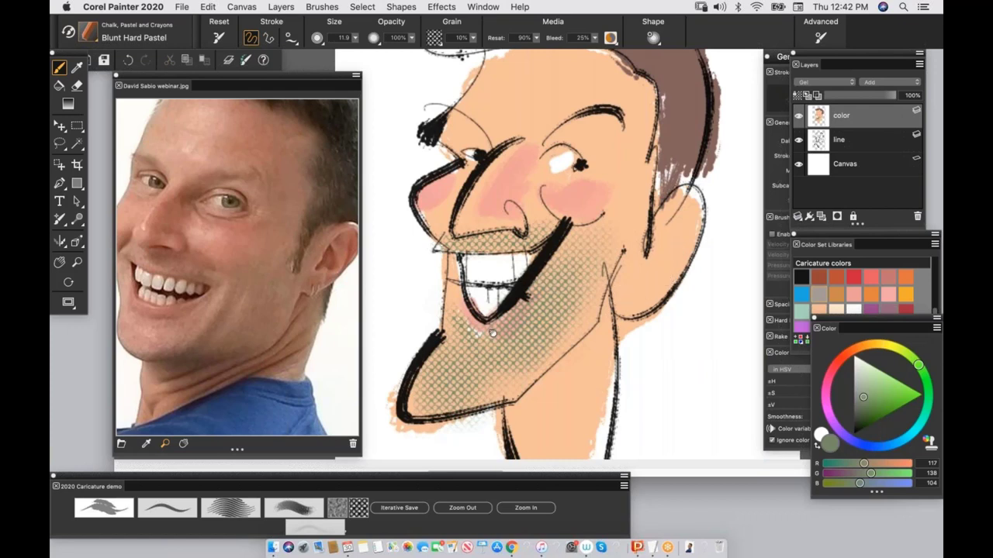
Step: Mix a leaf green of RGB 139, 193, 105 and add it to the Caricature colors set
scroll(492, 333, "up", 2)
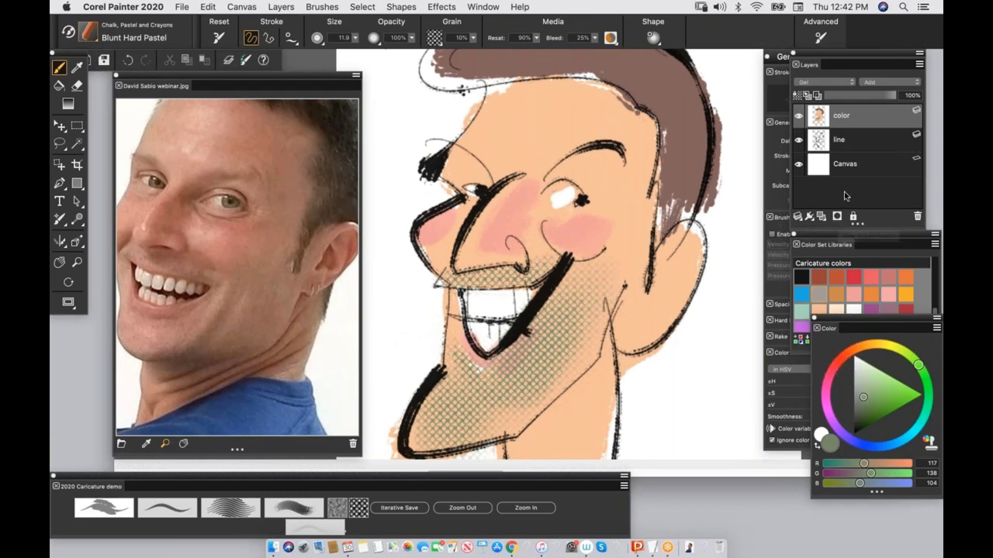
left_click(876, 388)
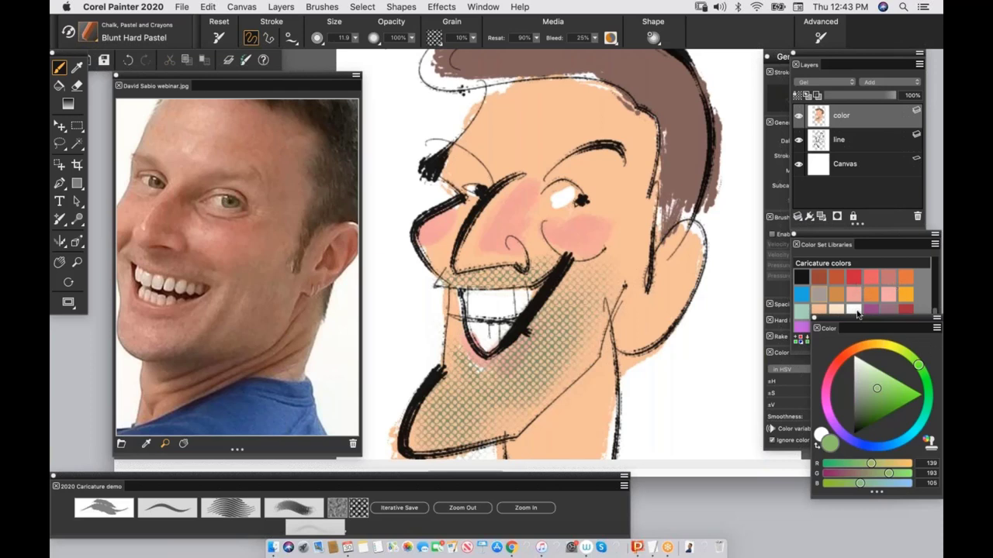
left_click_drag(853, 325, 863, 348)
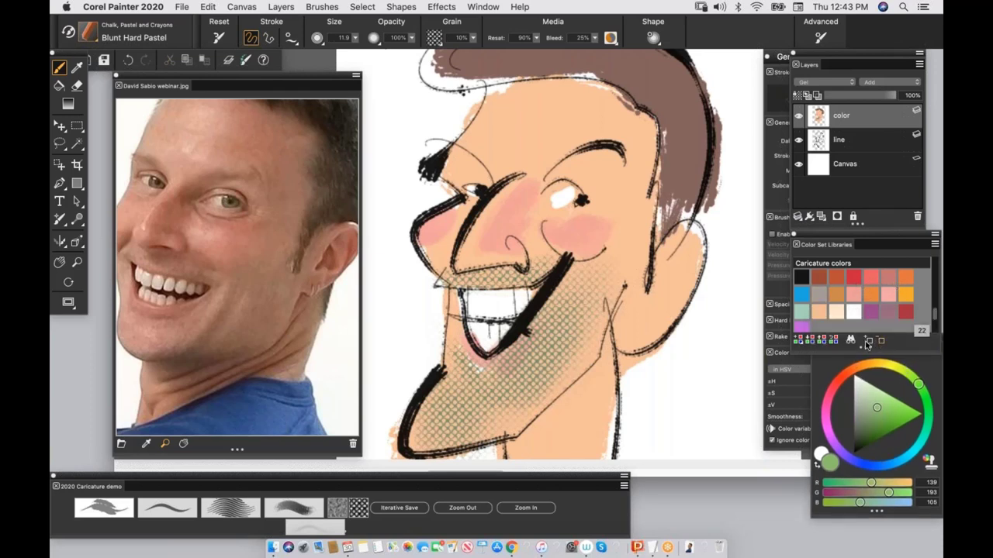
left_click(869, 343)
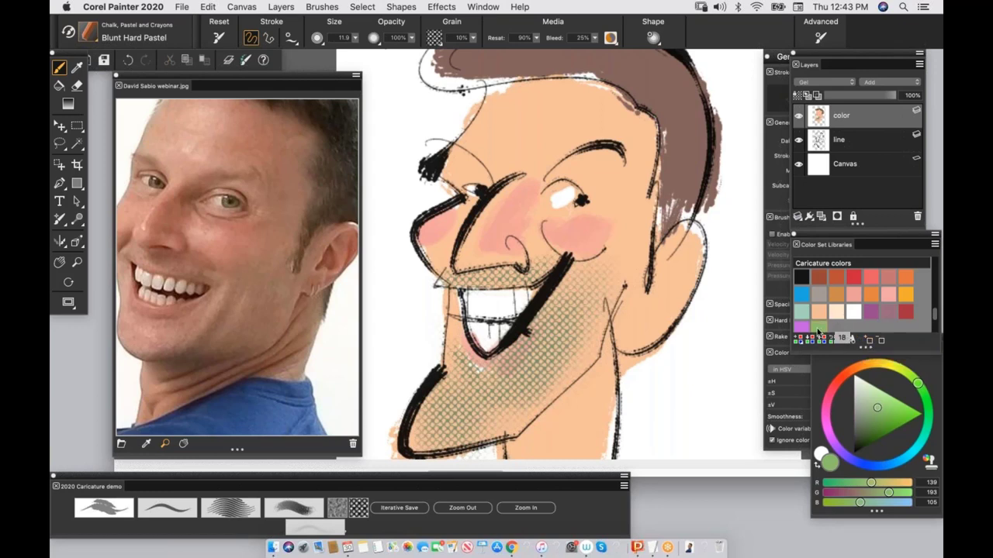
Step: Paint the irises of both eyes green on the color layer with Chunky Oil Pastel
left_click(288, 508)
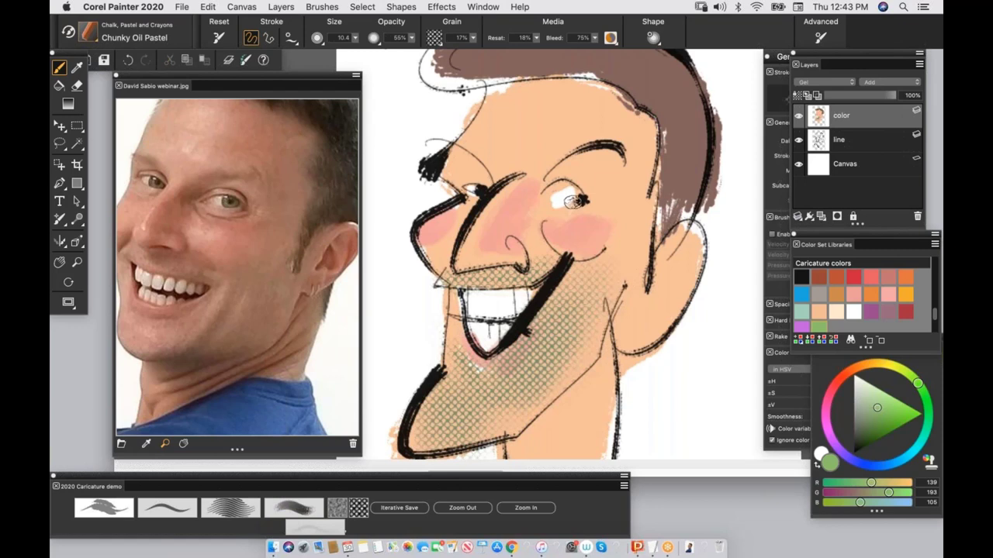
left_click_drag(575, 199, 571, 202)
left_click_drag(474, 189, 480, 191)
left_click_drag(543, 272, 551, 290)
scroll(550, 289, "down", 2)
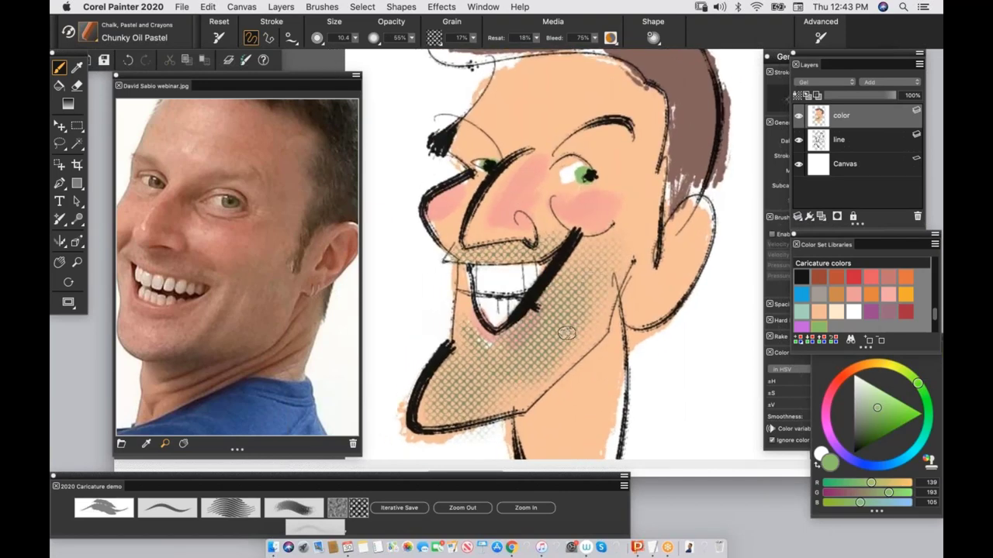
Step: On the line layer, trim the far eyebrow and the end of the smile line with the Scratchboard Tool in white sampled from the page
left_click(463, 508)
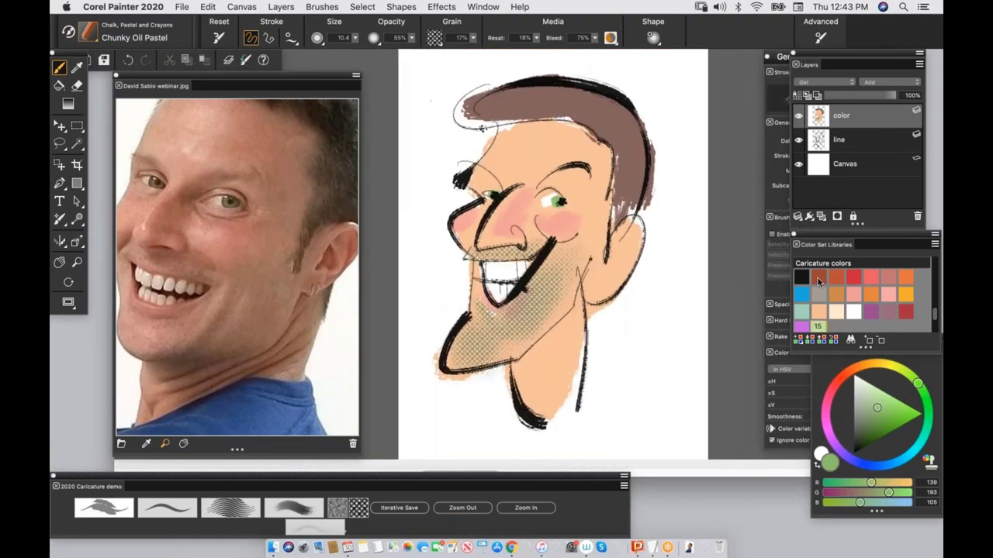
left_click(857, 145)
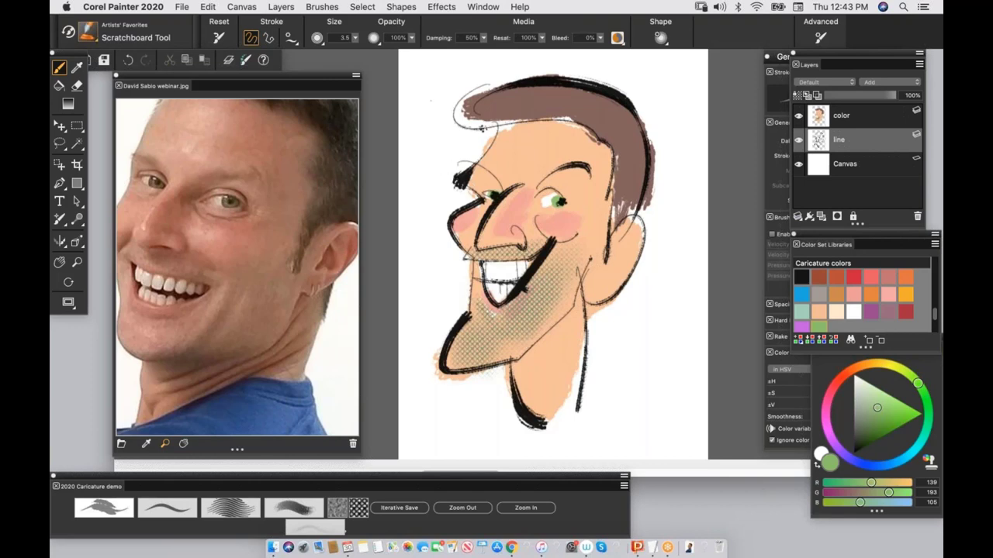
left_click(447, 169, "alt")
left_click_drag(462, 171, 464, 189)
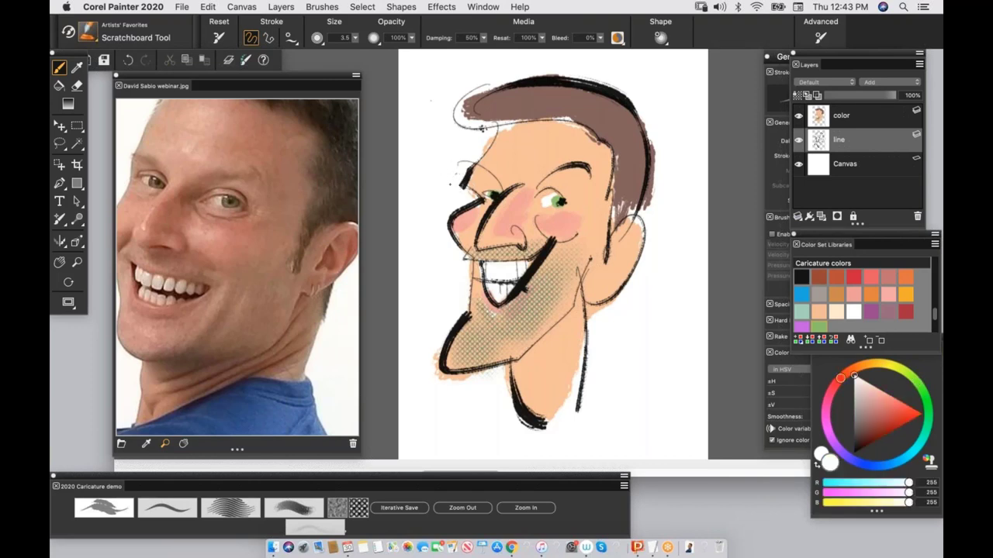
mouse_move(578, 233)
left_mouse_down()
mouse_move(549, 240)
mouse_move(524, 294)
left_mouse_up()
Step: On the color layer, paint white over the peach spill outside the chin and sample the brown of the hair
left_click(863, 117)
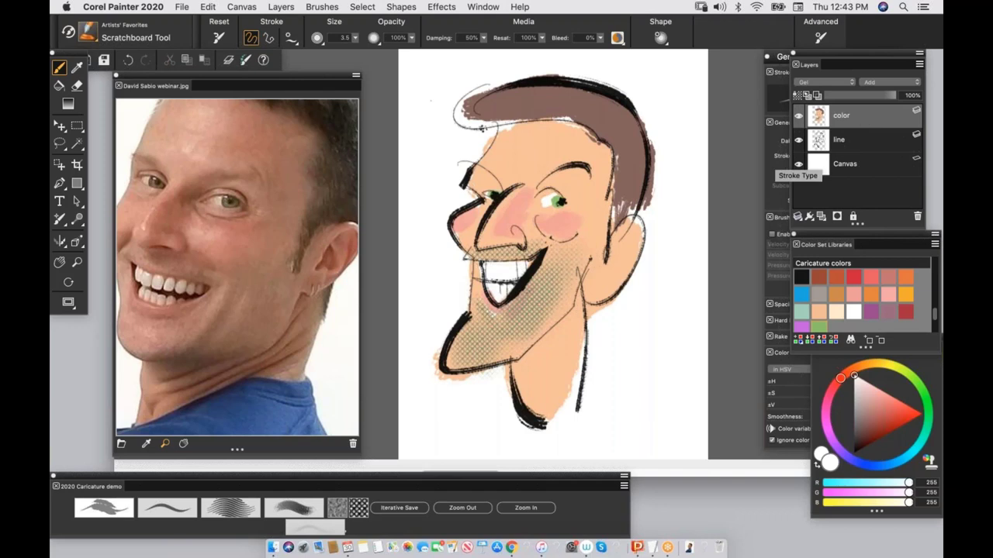
mouse_move(437, 353)
left_mouse_down()
mouse_move(451, 379)
mouse_move(477, 375)
left_mouse_up()
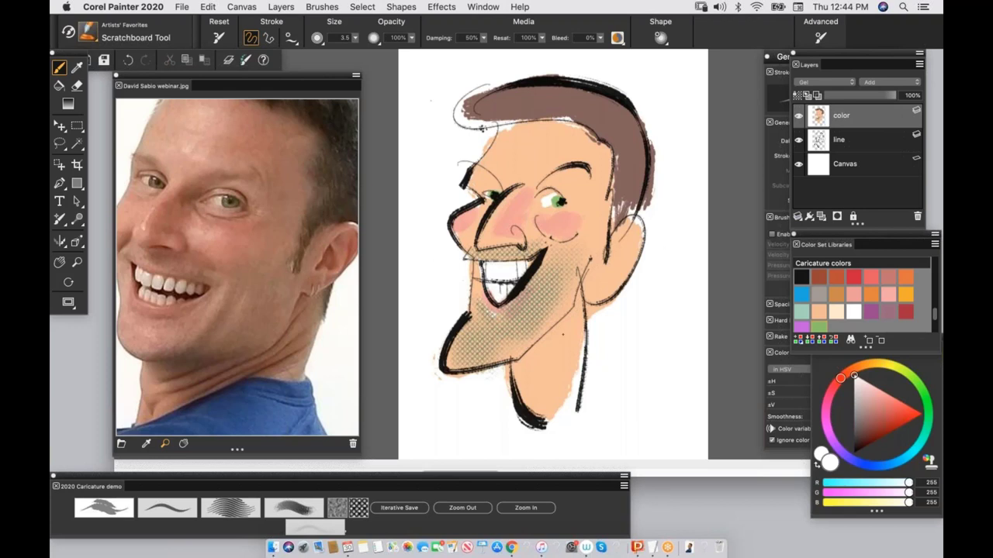
left_click(609, 102, "alt")
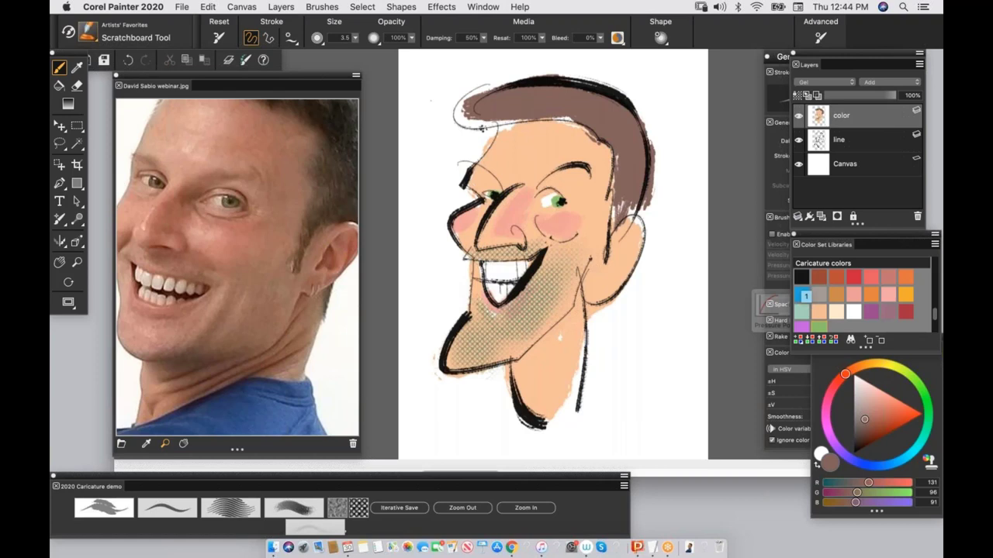
Step: Thin the nose, smile and neck lines on the line layer with white sampled from the page, undoing the last unwanted stroke
left_click(657, 209, "alt")
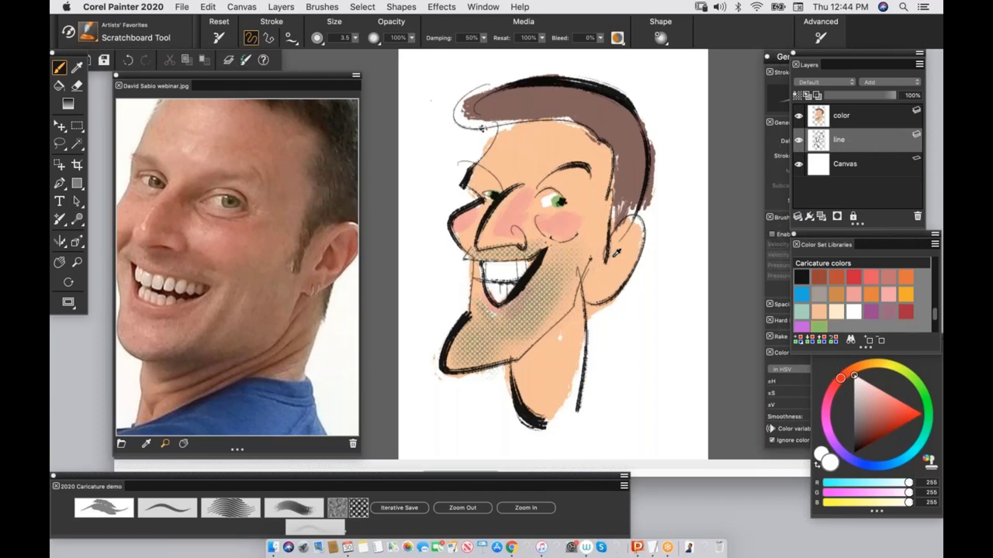
key("super+z")
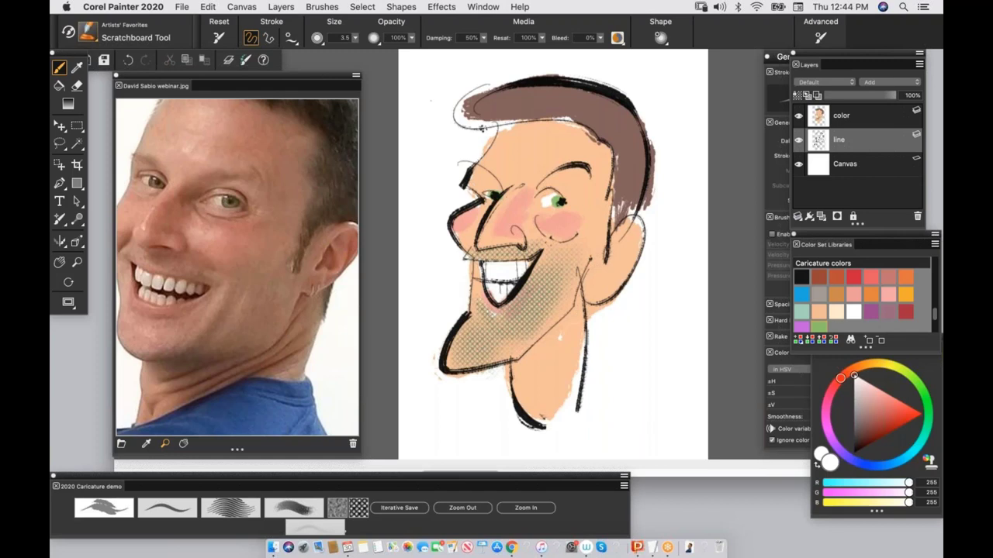
Step: Paint a purple background on both sides of the face and neck on the color layer with the Dry Ink brush at size 31.5
key("super+plus")
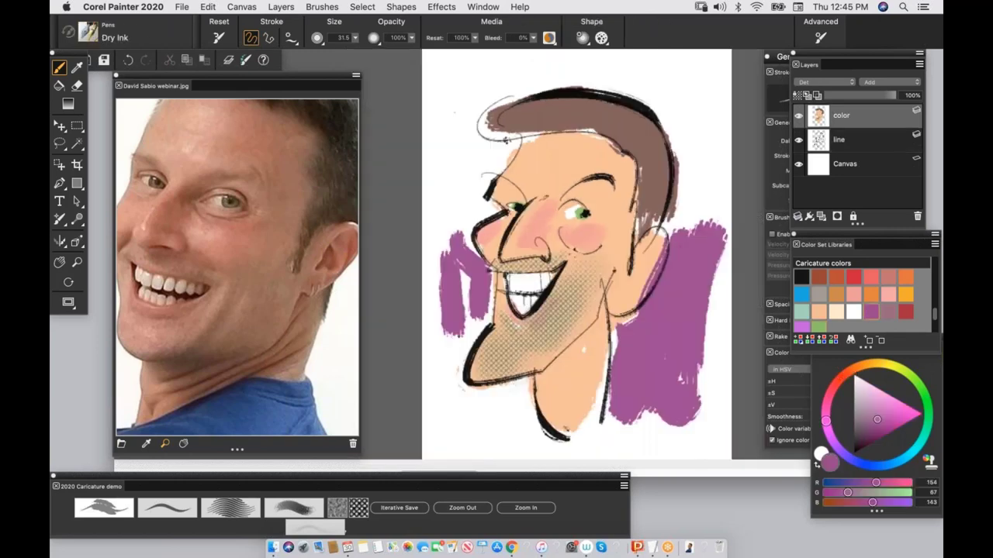
mouse_move(465, 311)
left_mouse_down()
mouse_move(465, 381)
mouse_move(520, 400)
mouse_move(535, 422)
left_mouse_up()
left_click_drag(501, 395, 470, 410)
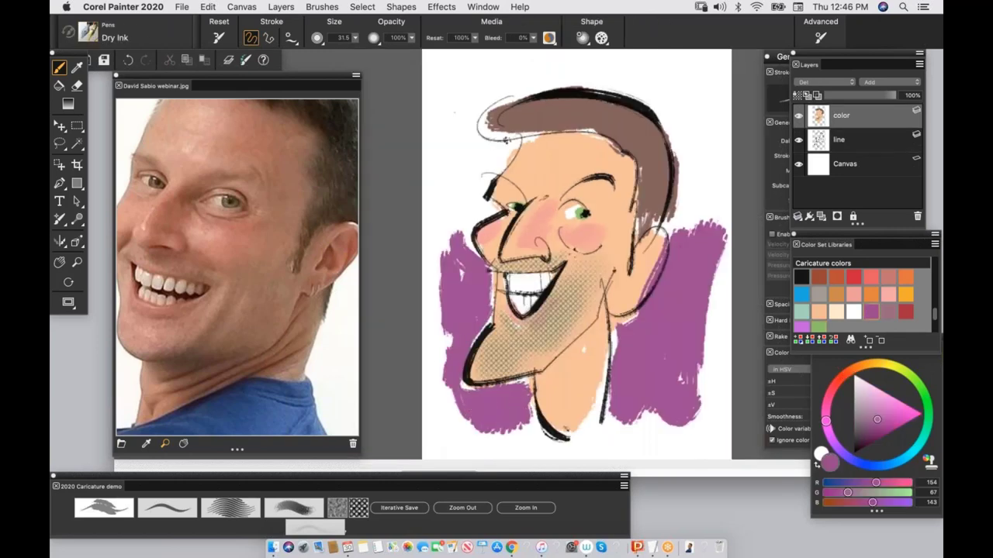
Step: Widen the purple background behind the nose side of the face and paint a salmon pink lower lip around the mouth
mouse_move(442, 247)
left_mouse_down()
mouse_move(449, 411)
mouse_move(490, 430)
left_mouse_up()
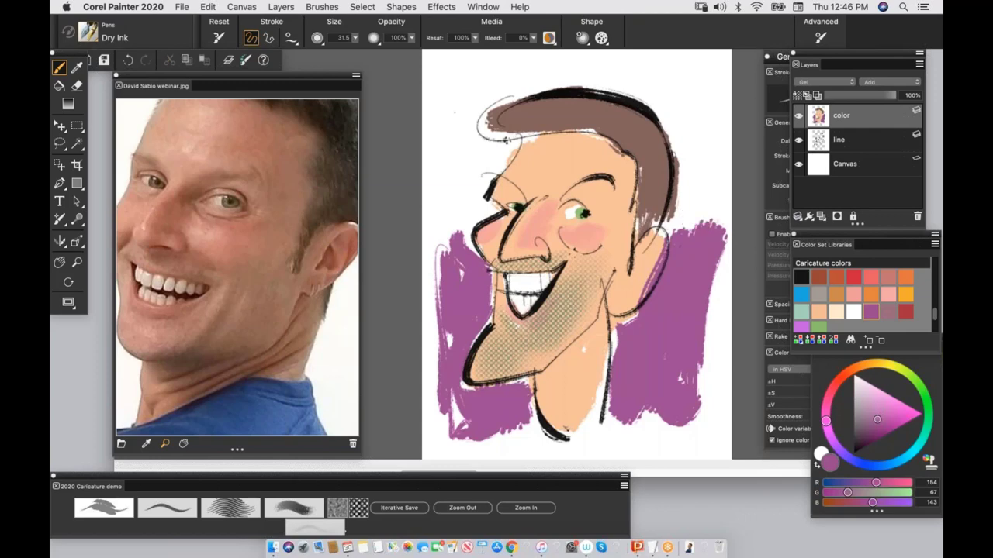
key("super+plus")
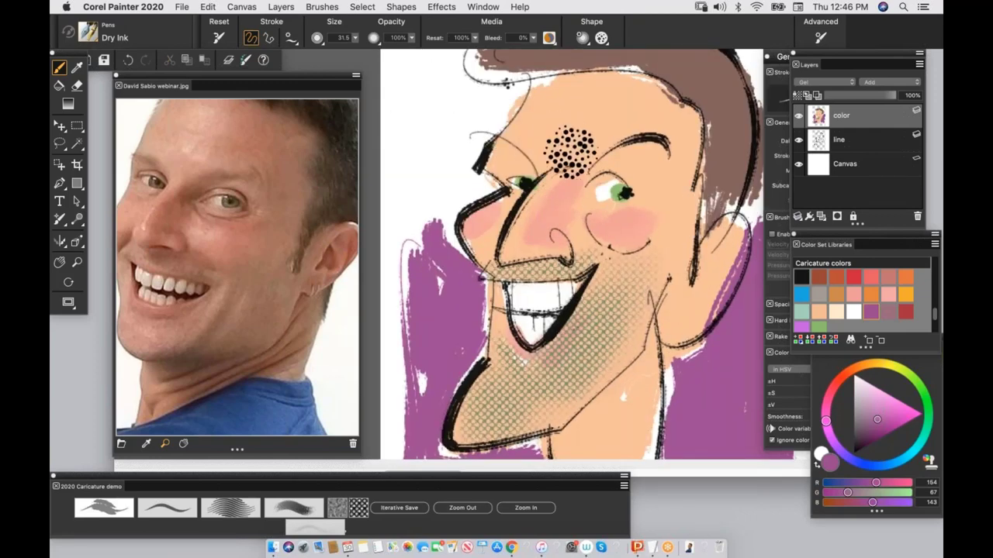
key("space")
mouse_move(608, 225)
left_mouse_down()
mouse_move(531, 161)
mouse_move(600, 228)
mouse_move(579, 211)
left_mouse_up()
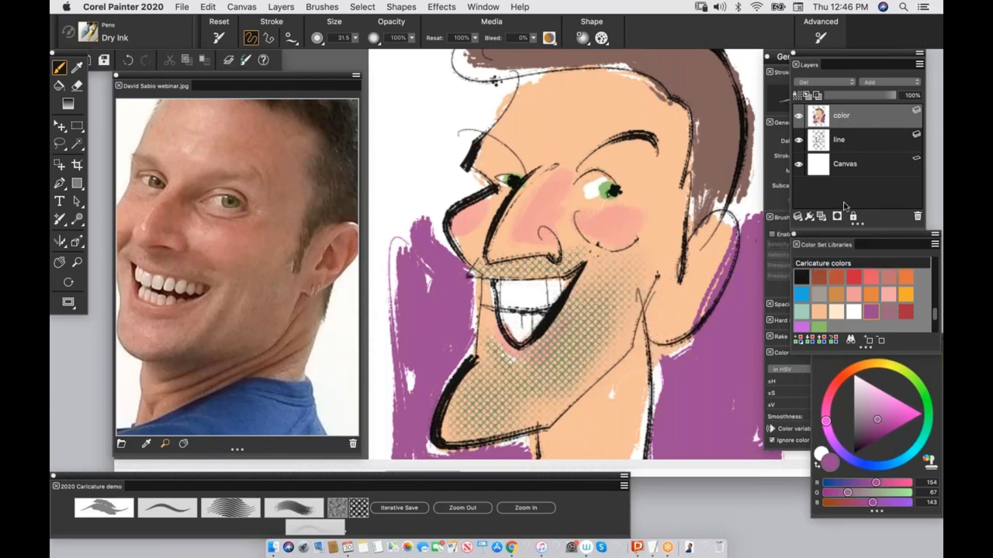
left_click(853, 294)
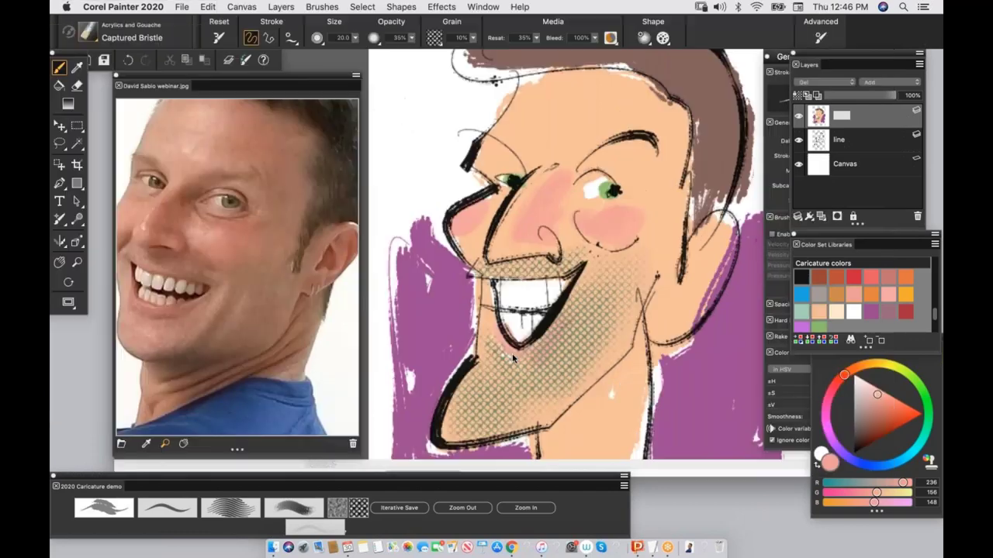
mouse_move(518, 354)
left_mouse_down()
mouse_move(551, 332)
mouse_move(573, 295)
mouse_move(527, 354)
mouse_move(494, 293)
mouse_move(508, 277)
mouse_move(563, 271)
left_mouse_up()
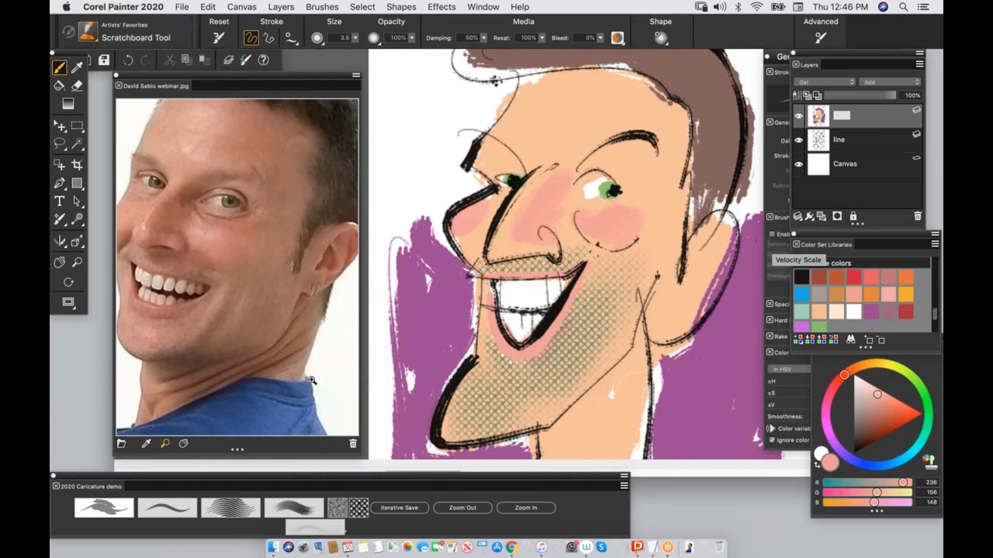
Step: Soften the stubble texture along the jaw and cheek with the Grainy Water blender at size 19.2
left_click(315, 528)
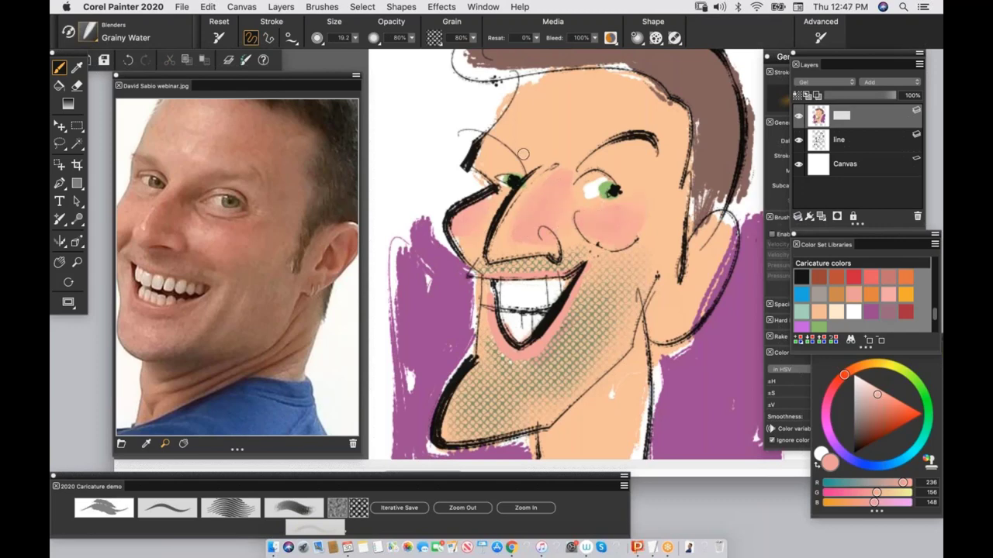
left_click_drag(500, 402, 595, 370)
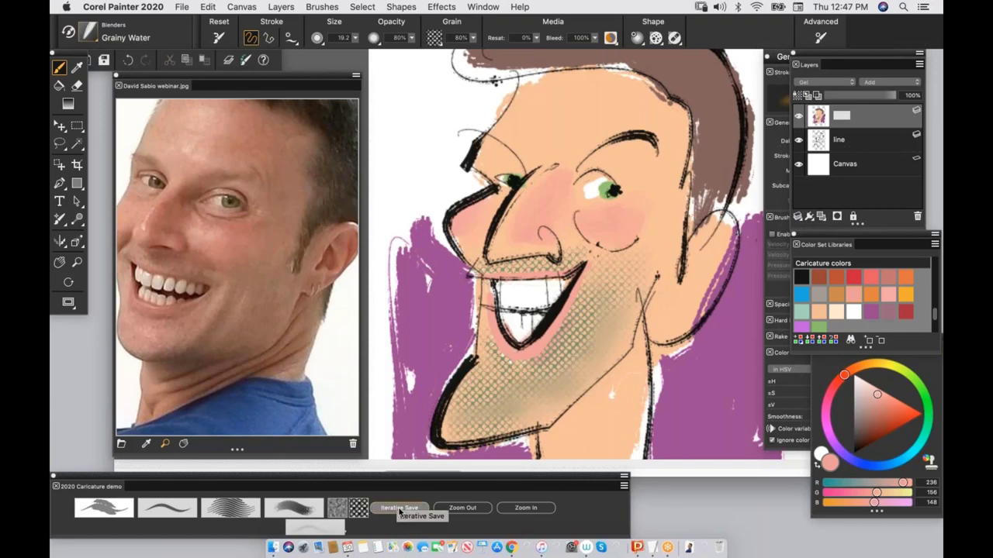
left_click(462, 508)
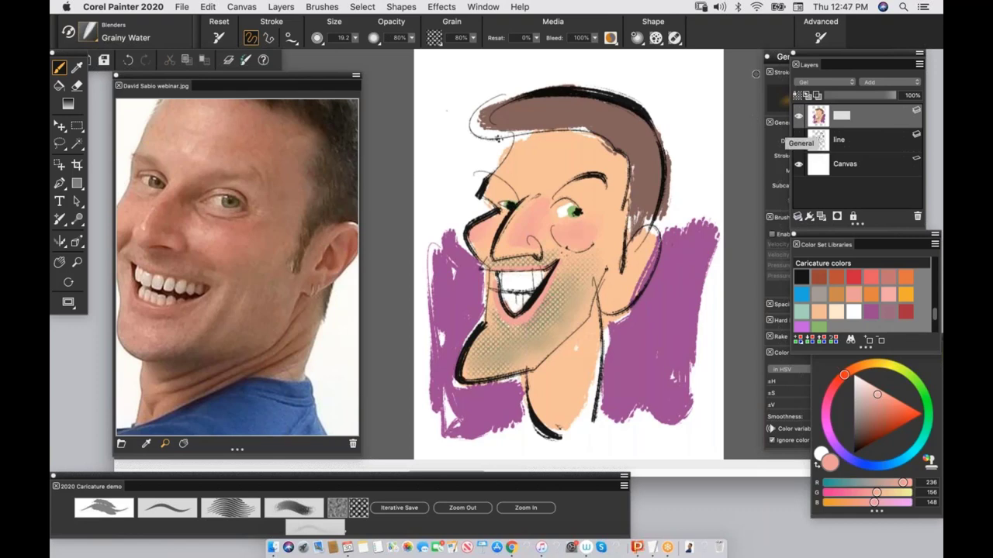
Step: Inspect the colors with the line layer hidden, try and undo a salmon Dry Ink dab beside the forehead, and show the lines again
left_click(798, 140)
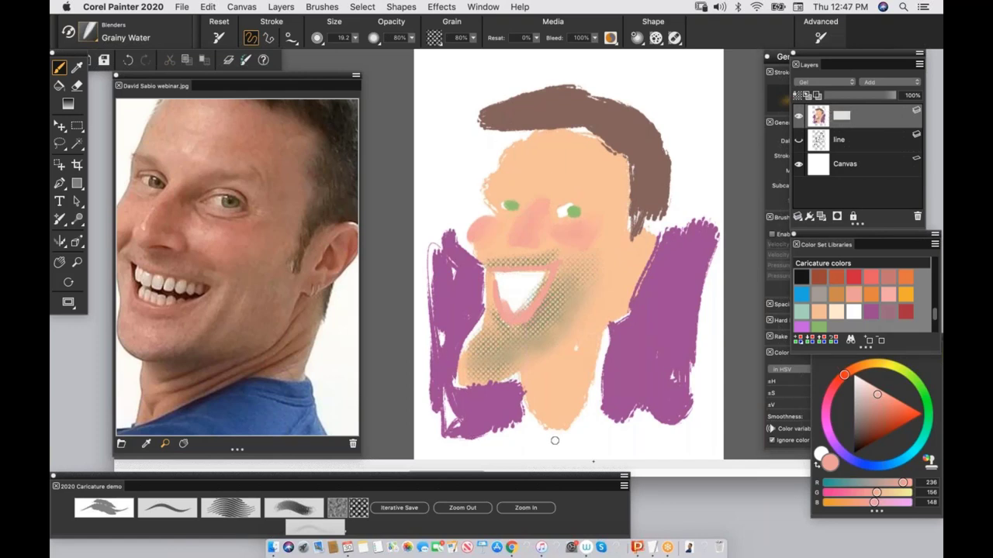
left_click(539, 503)
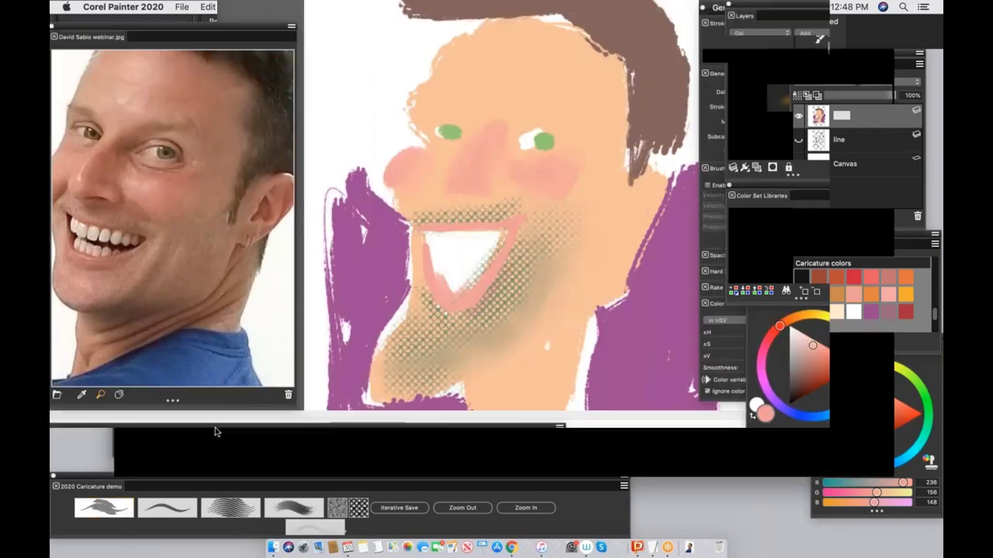
left_click(105, 510)
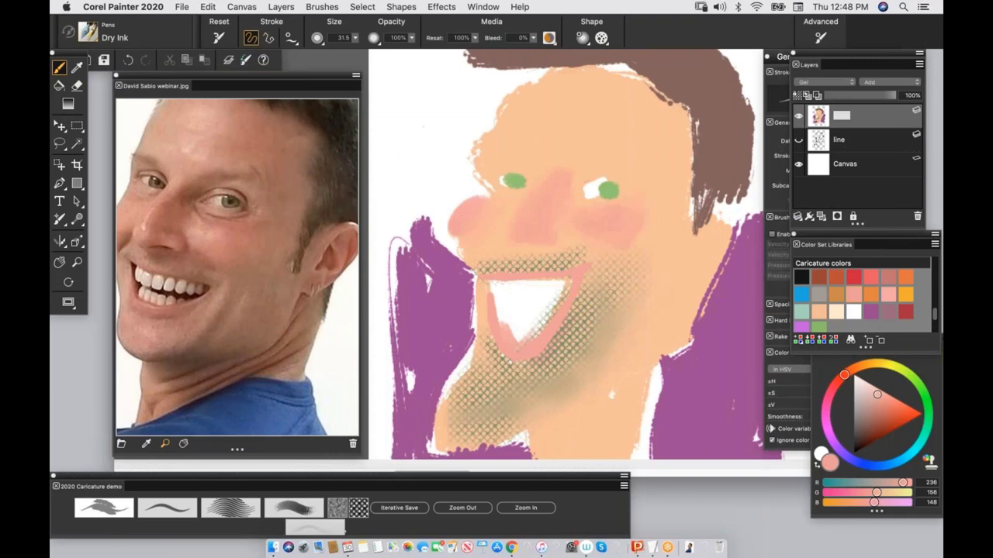
left_click(428, 116)
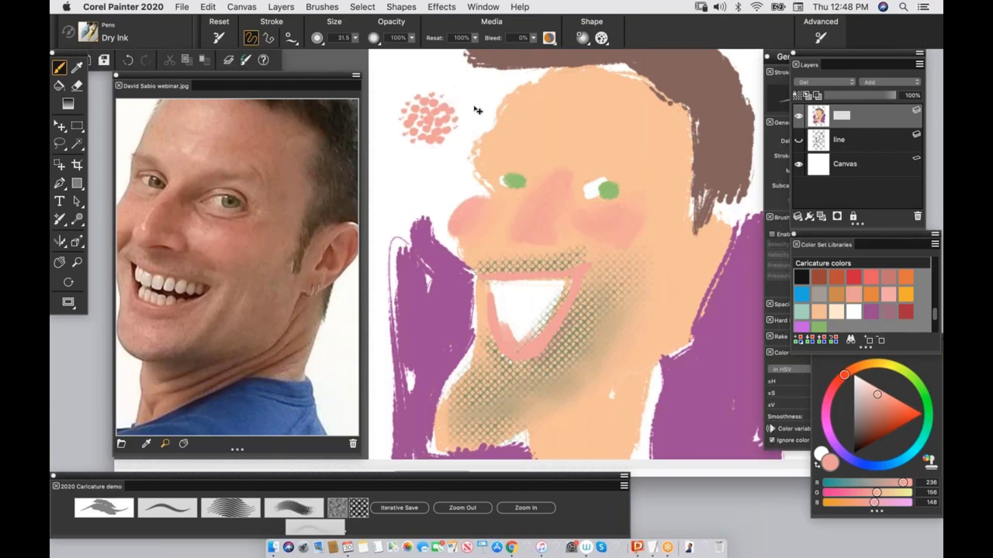
key("super+z")
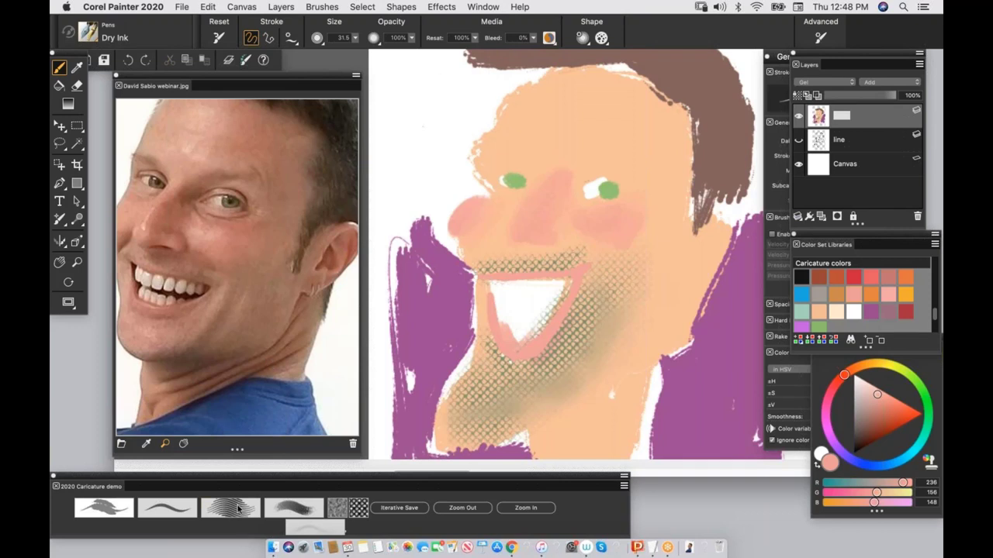
left_click(284, 512)
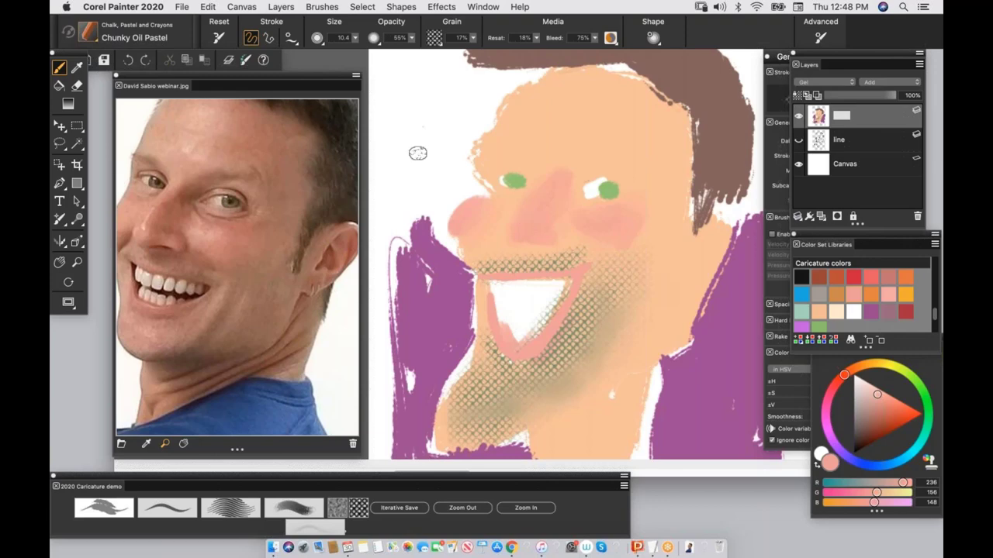
left_click(799, 141)
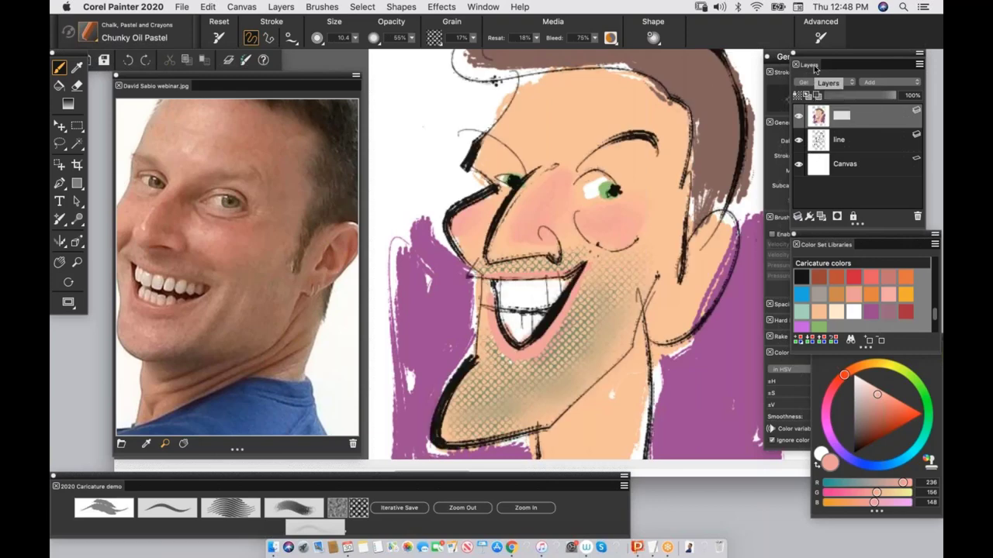
Step: Save the whole caricature as a Painter RIFF named with the subject's first name in the PAINTER 2020 webinar folder, and close the document
key("super+0")
key("super+shift+s")
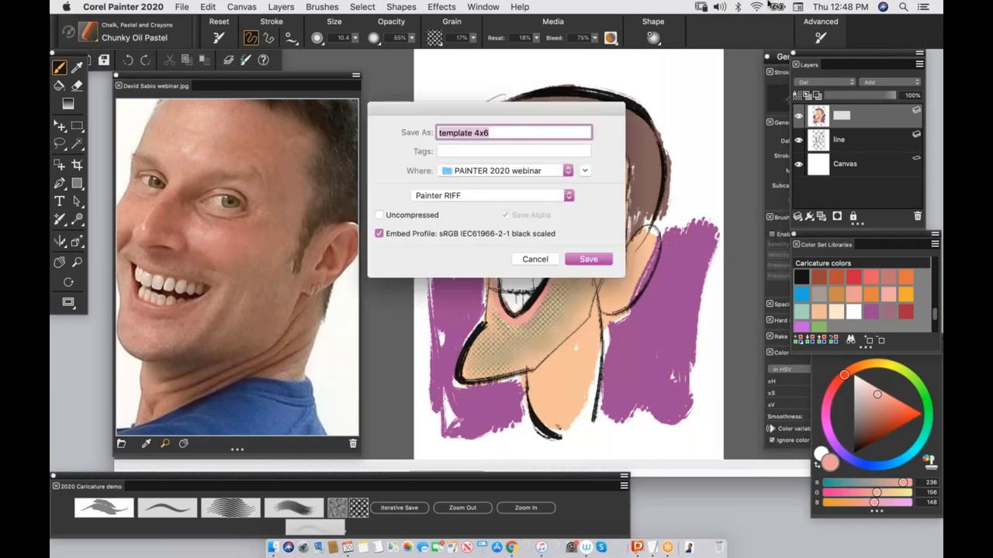
type("c")
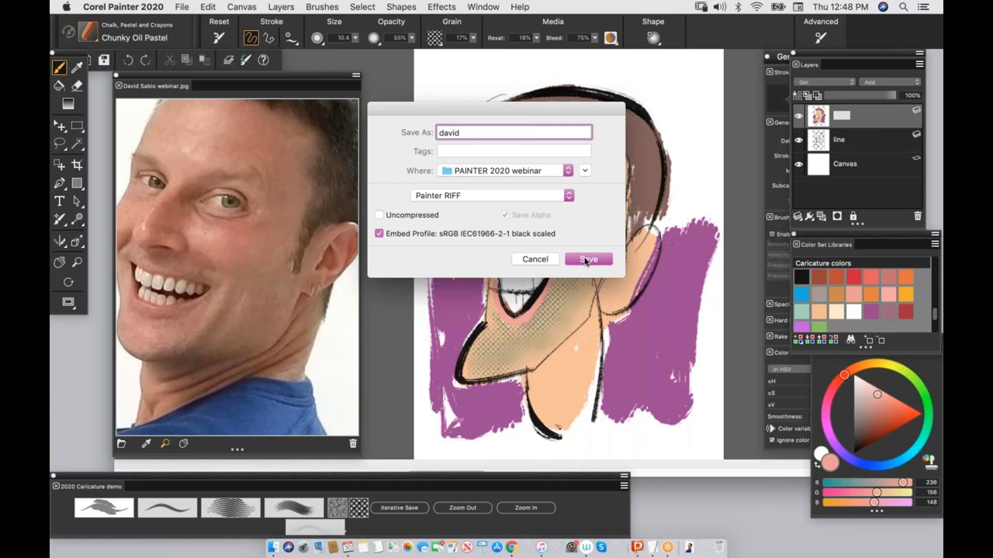
left_click(586, 261)
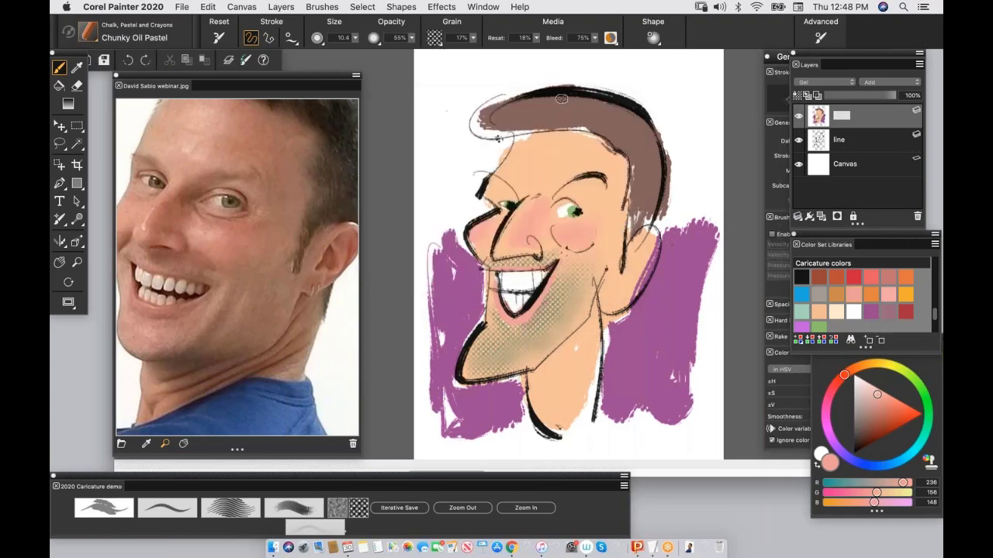
key("super+w")
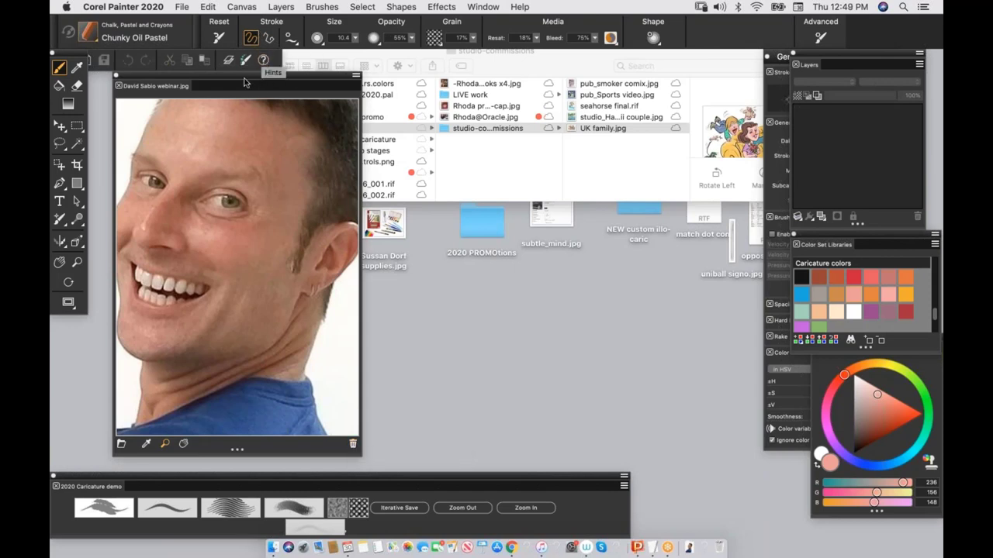
Step: Clear the man's photo from the reference image and make the empty reference panel shorter and narrower
left_click_drag(244, 74, 242, 75)
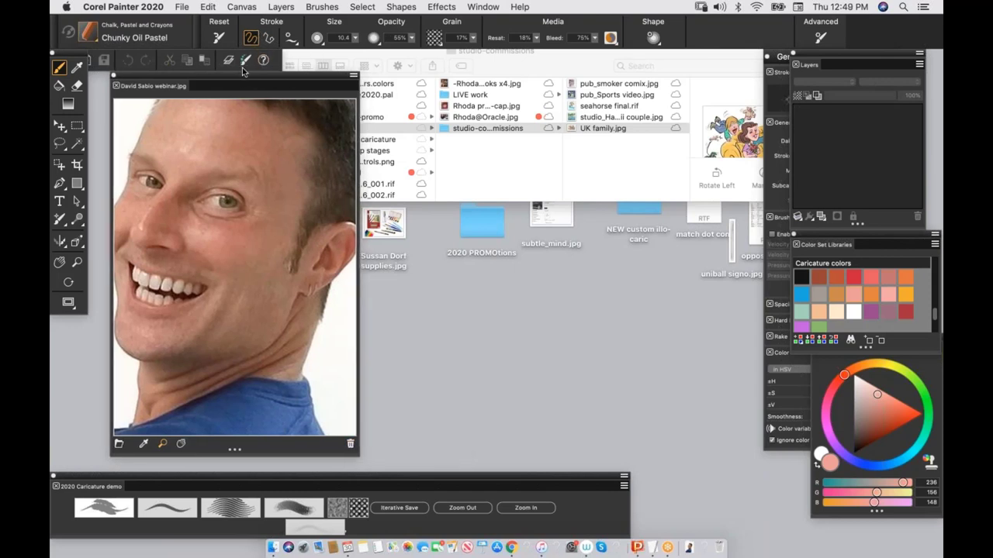
left_click(350, 444)
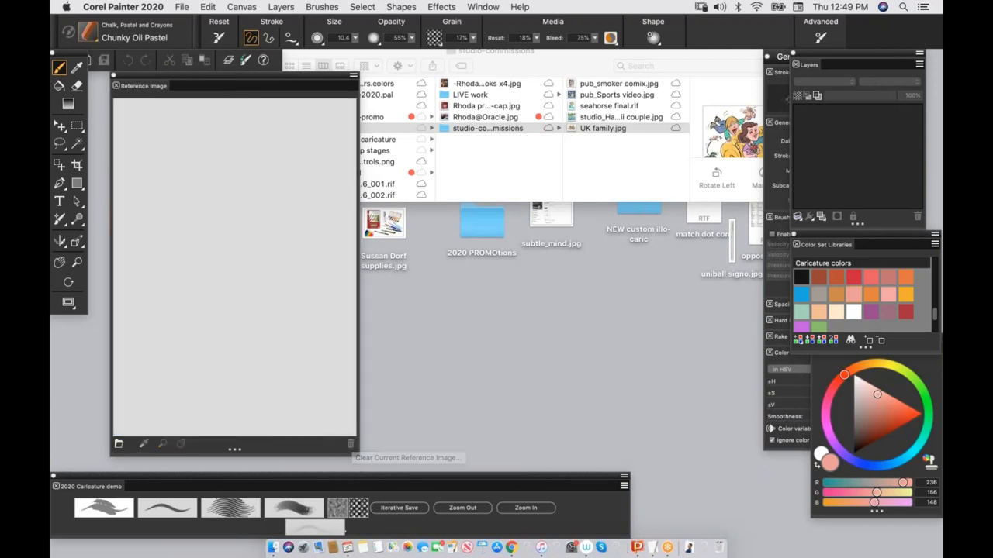
left_click_drag(260, 457, 245, 435)
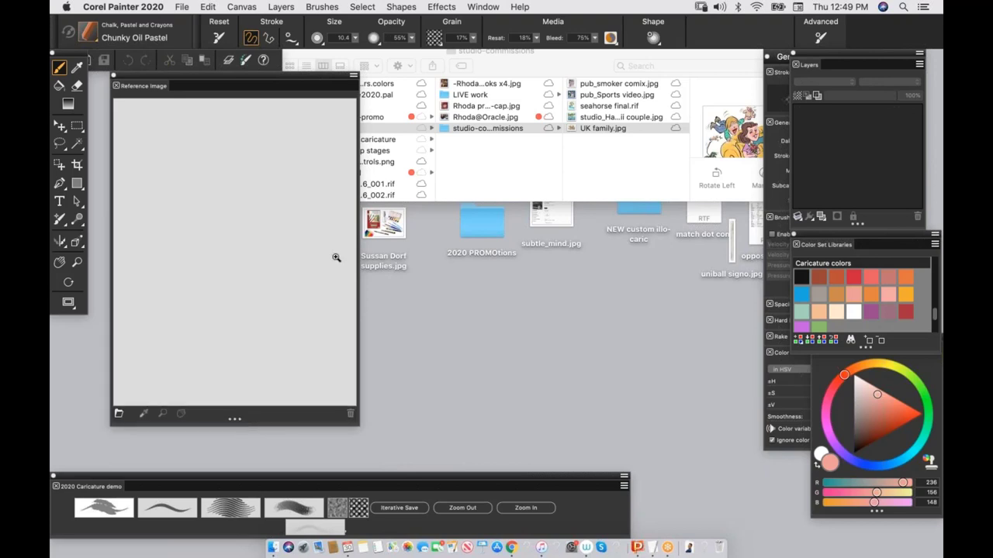
left_click_drag(357, 256, 328, 262)
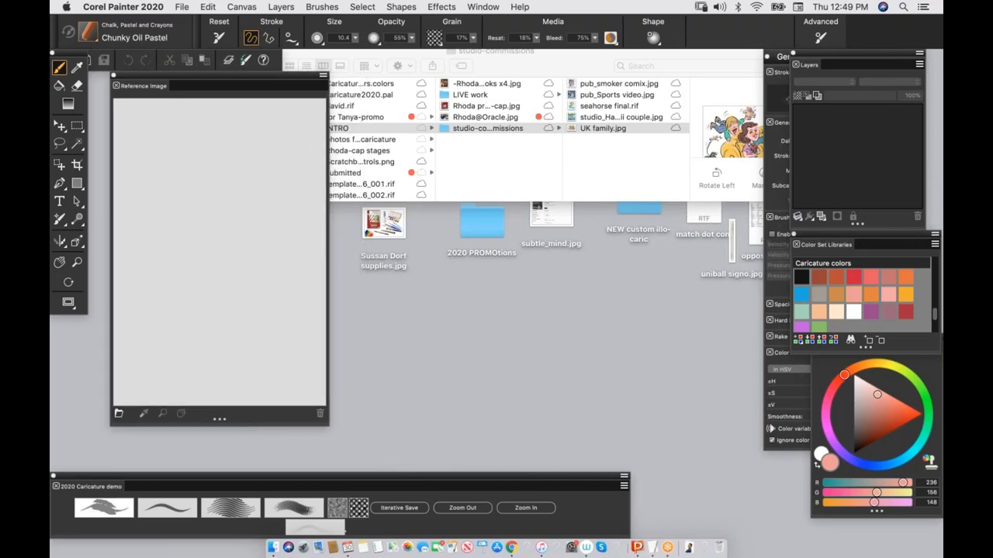
Step: Load the red-haired woman's portrait from the photos for caricature folder as the reference image and shorten its panel further
left_click(119, 415)
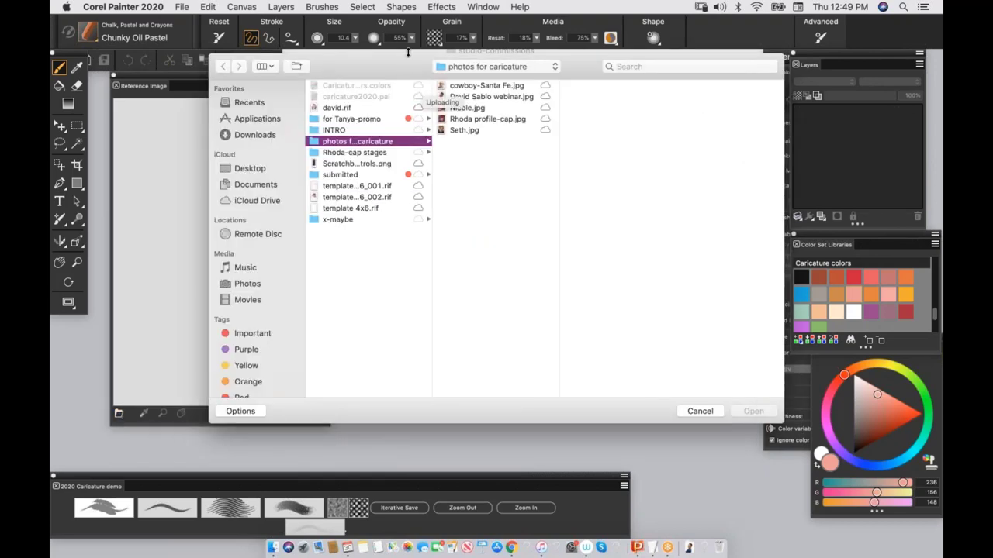
left_click(465, 109)
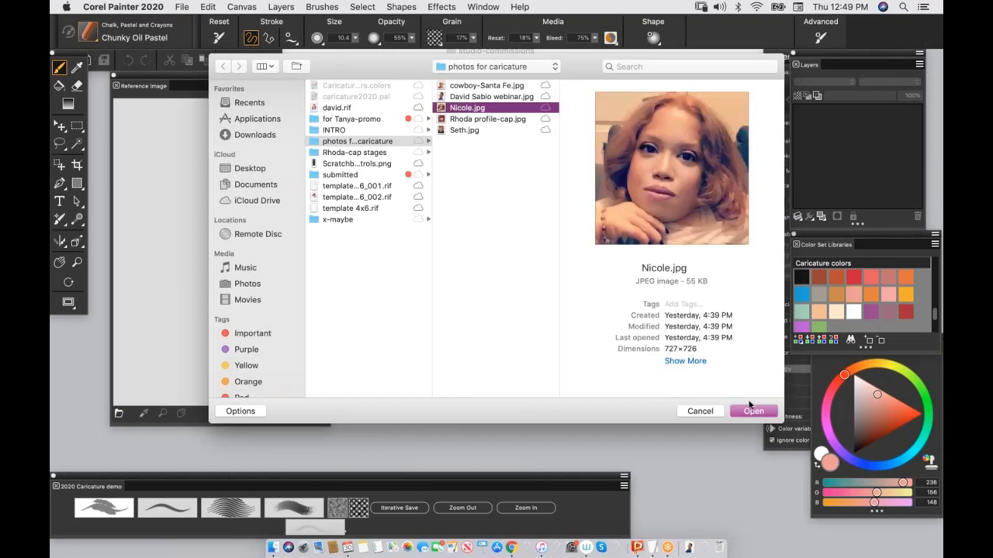
left_click(751, 413)
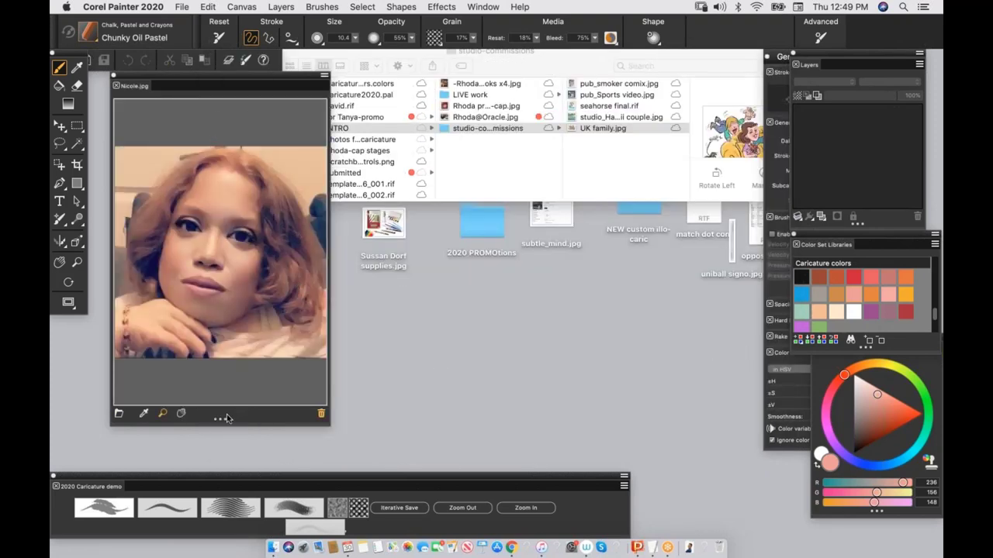
left_click_drag(226, 419, 222, 395)
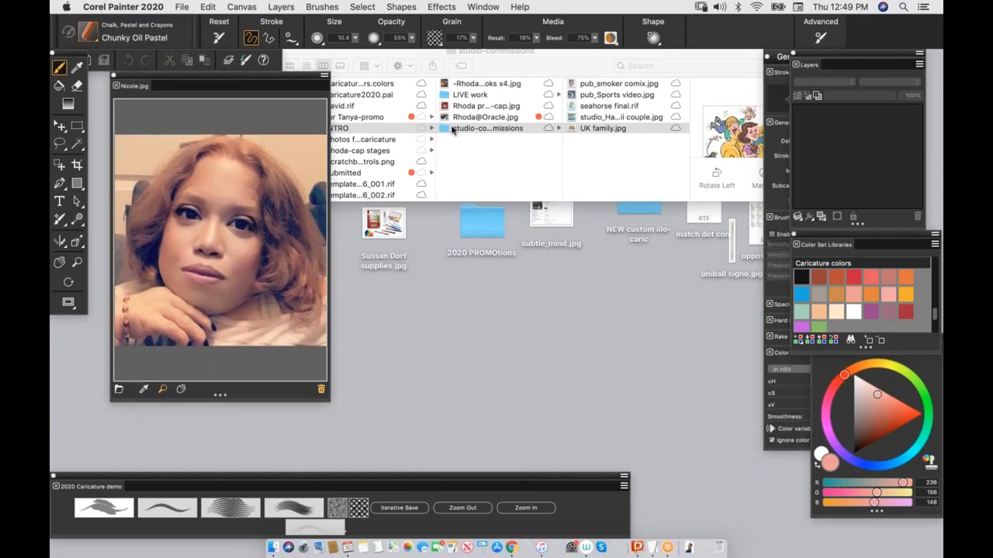
Step: Open the recent file template 4x6.rif as the blank document for the next caricature
left_click(484, 7)
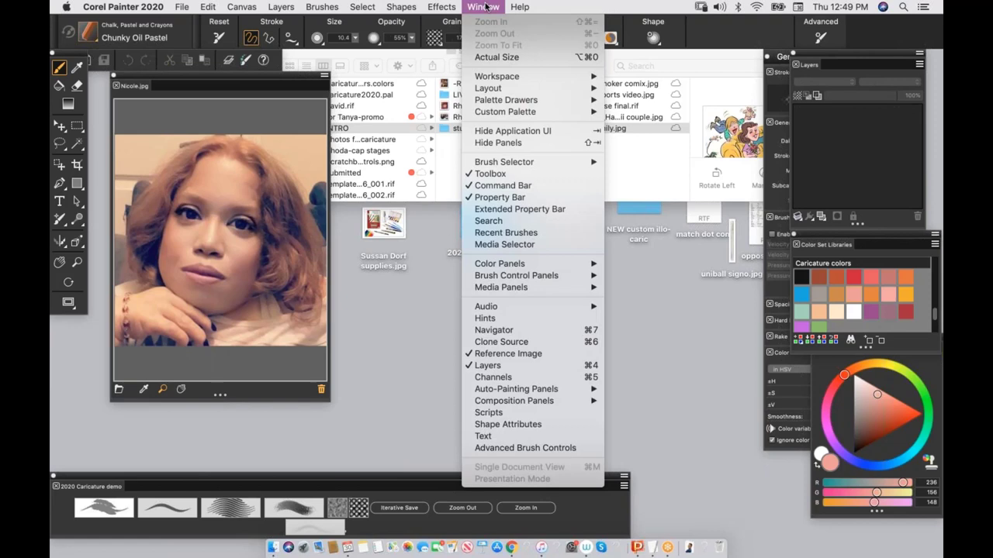
left_click(486, 6)
left_click(183, 4)
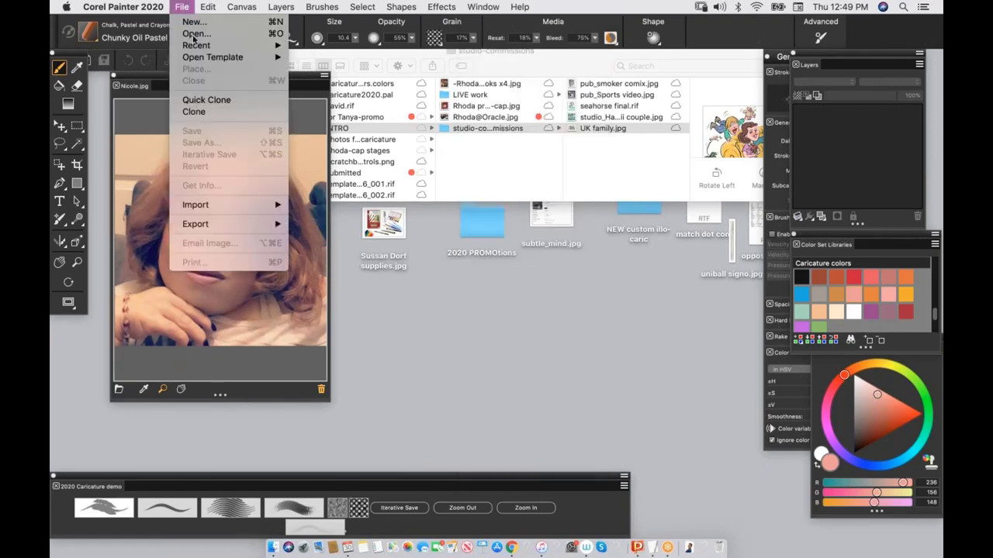
mouse_move(198, 49)
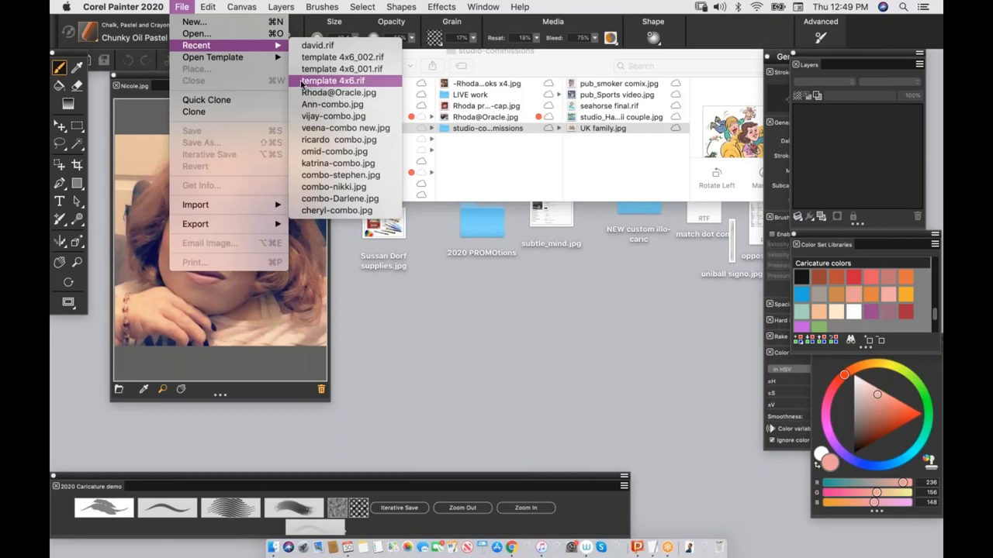
left_click(302, 82)
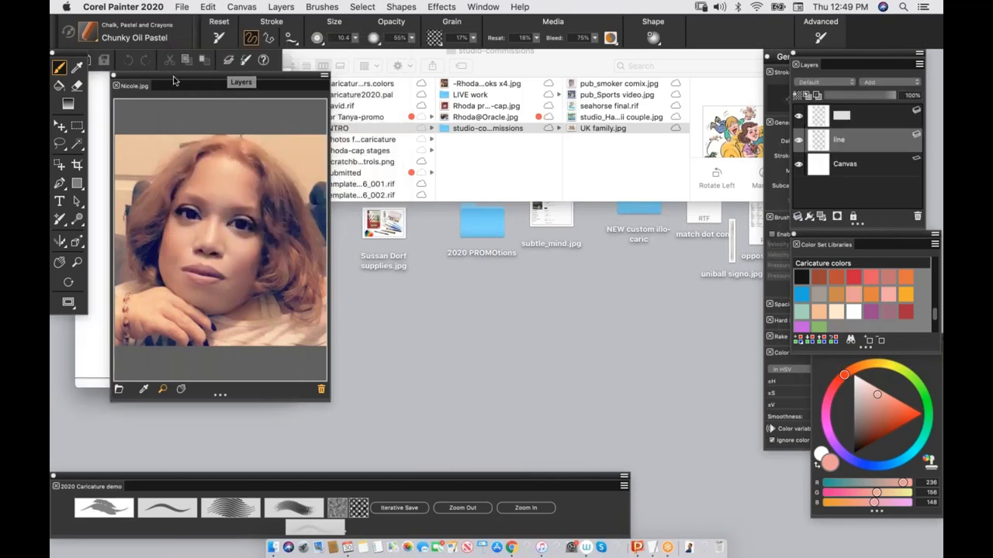
Step: Enlarge the template's document window to fill the workspace, place the reference photo beside the page, and zoom the page to fit
left_click_drag(174, 78, 152, 189)
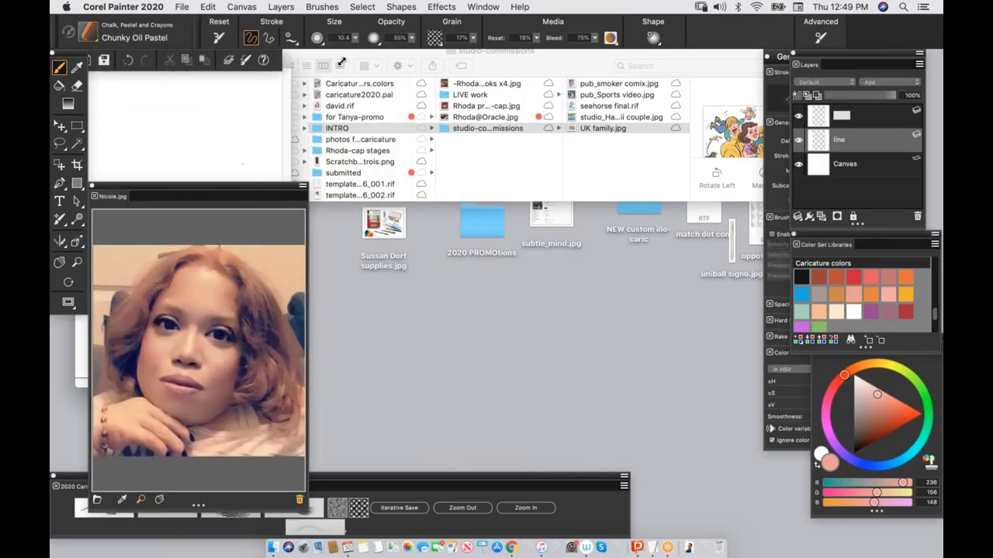
left_click_drag(341, 62, 469, 383)
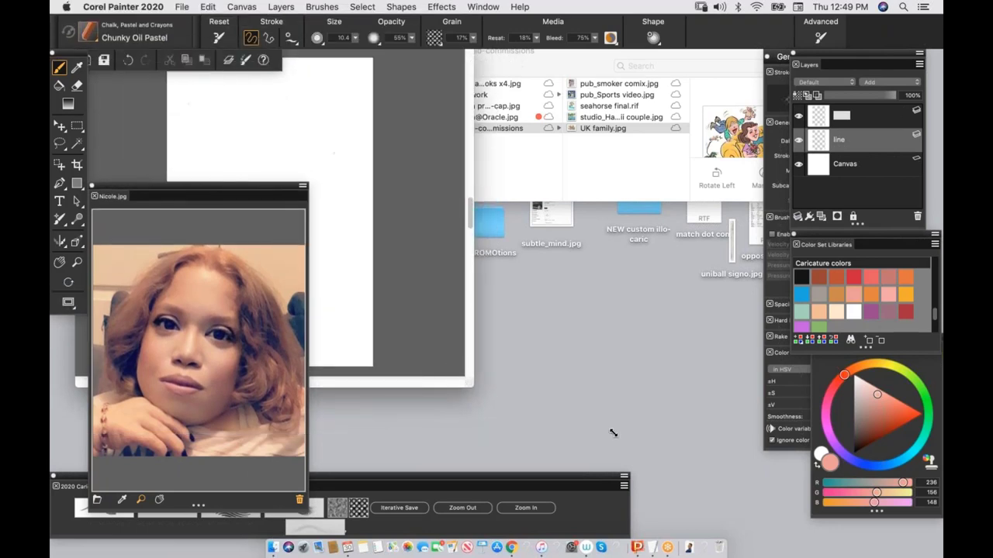
left_click_drag(613, 433, 898, 524)
left_click_drag(245, 187, 262, 87)
left_click(482, 6)
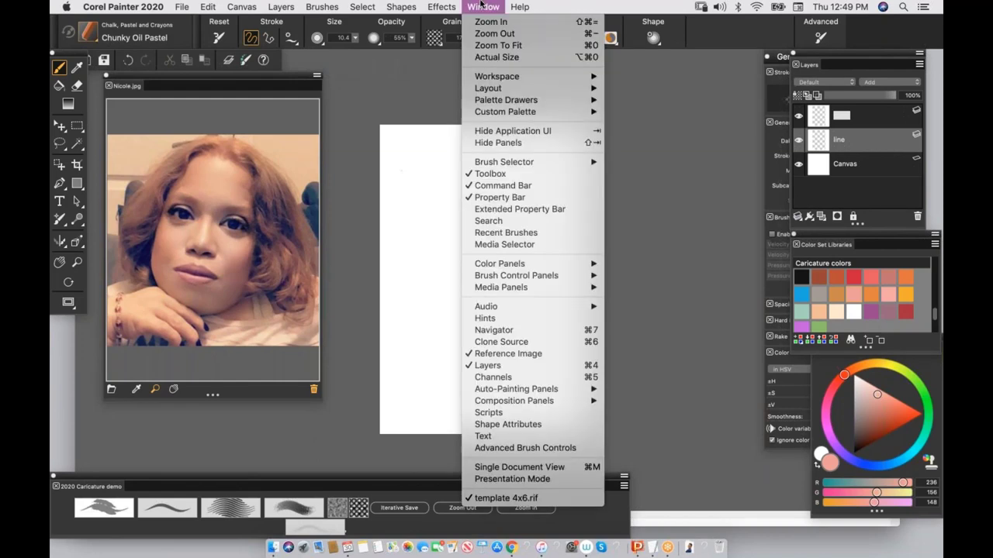
left_click(492, 45)
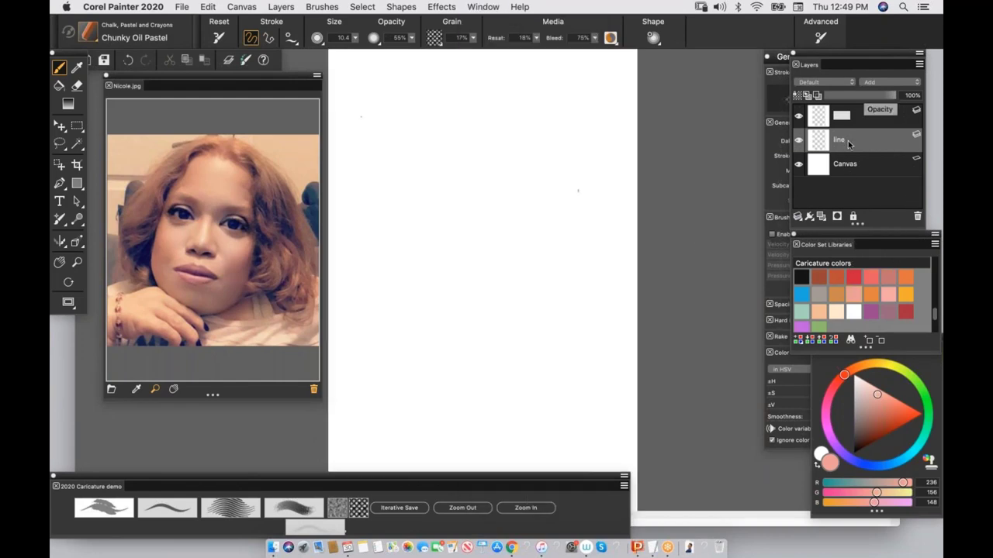
Step: Choose black from the Caricature colors and draw wavy Dry Ink hair strands framing both sides of the face on the line layer
left_click(802, 277)
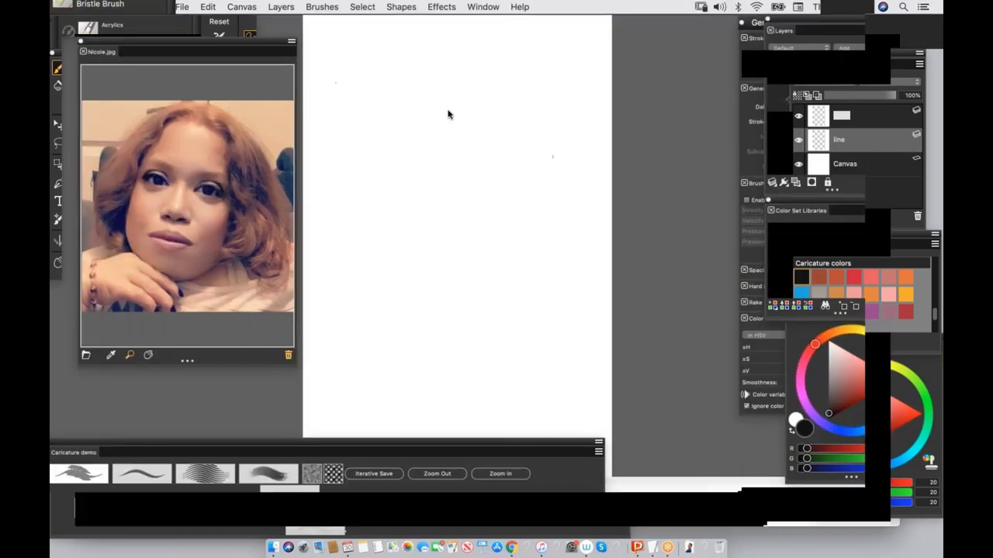
mouse_move(465, 105)
left_mouse_down()
mouse_move(416, 155)
mouse_move(381, 168)
left_mouse_up()
key("super+z")
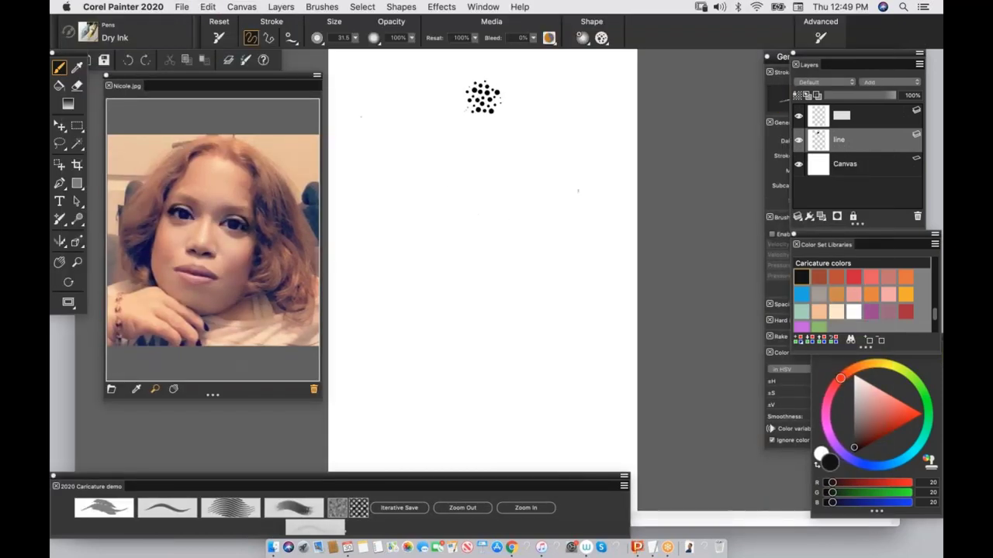
mouse_move(481, 96)
left_mouse_down()
mouse_move(455, 128)
mouse_move(396, 165)
mouse_move(343, 242)
left_mouse_up()
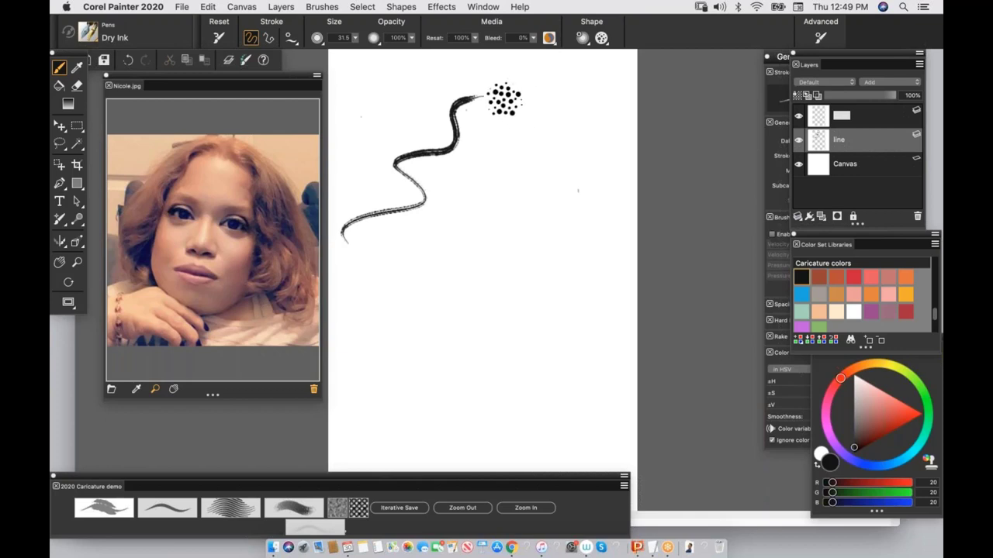
left_click_drag(500, 99, 533, 140)
mouse_move(575, 206)
left_mouse_down()
mouse_move(585, 255)
mouse_move(588, 317)
mouse_move(632, 345)
left_mouse_up()
Step: Draw the arched eyebrows and upper eyelid lines for both eyes between the hair strands
left_click_drag(402, 140, 459, 186)
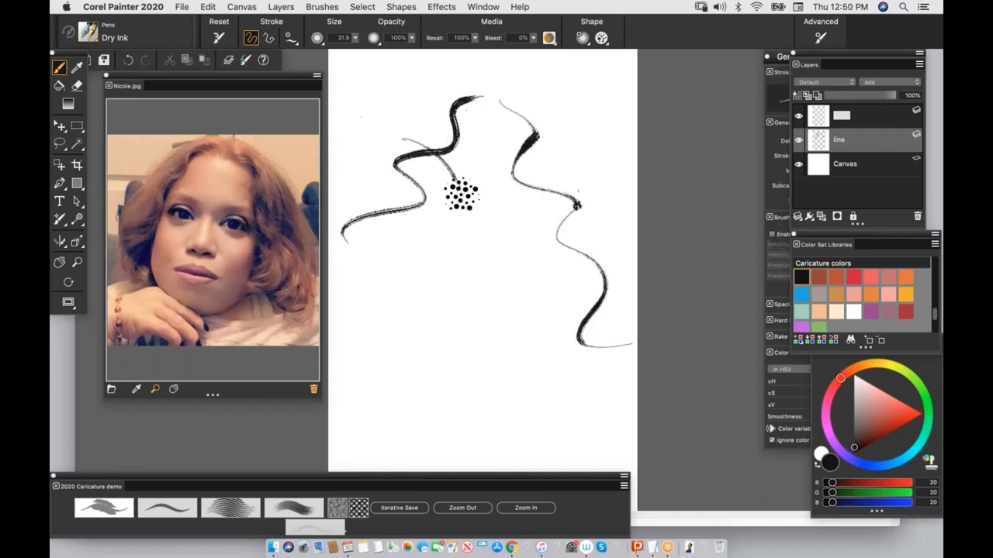
left_click_drag(560, 165, 512, 171)
left_click_drag(486, 205, 547, 212)
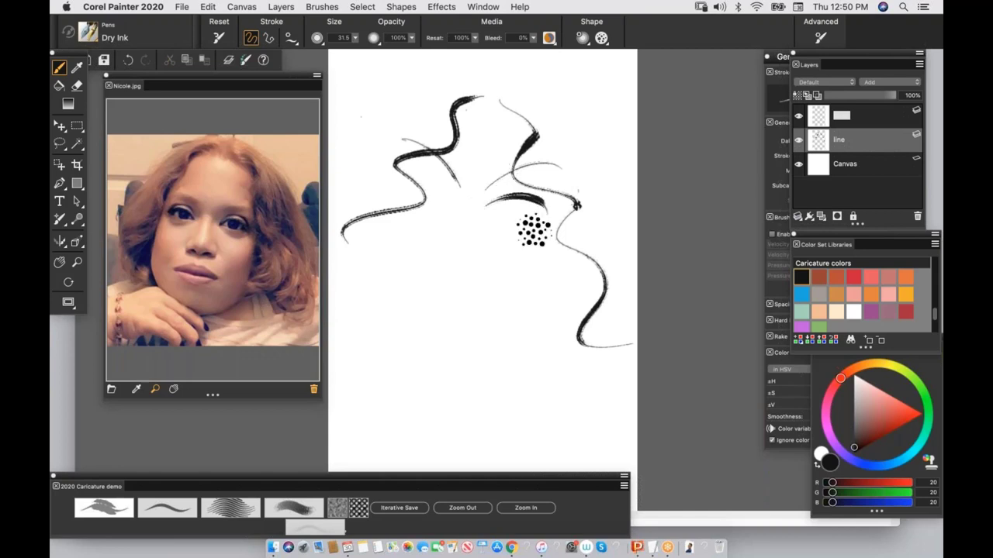
left_click_drag(391, 173, 453, 213)
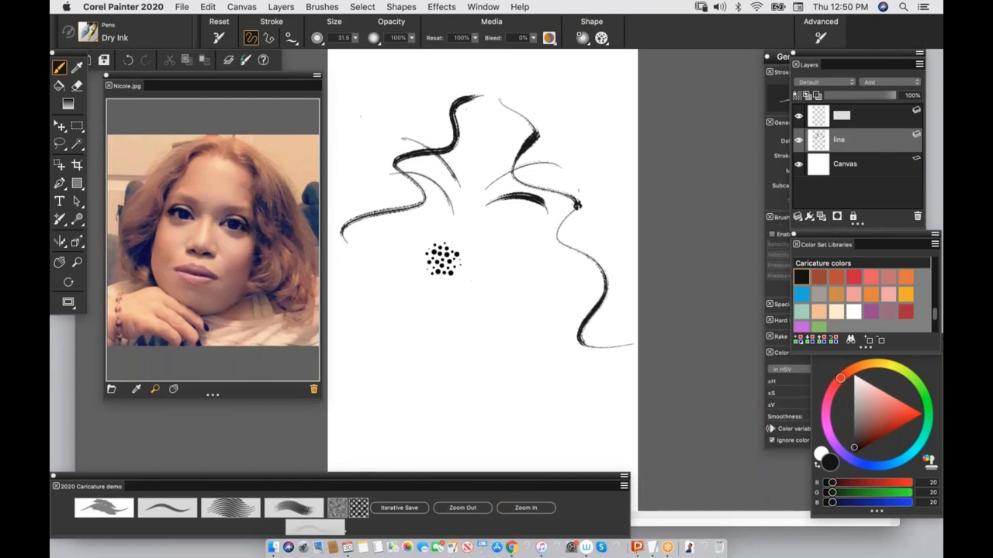
Step: Add the iris, pupil and lower lid to the right eye, and the iris and pupil to the left eye
key("super+equal")
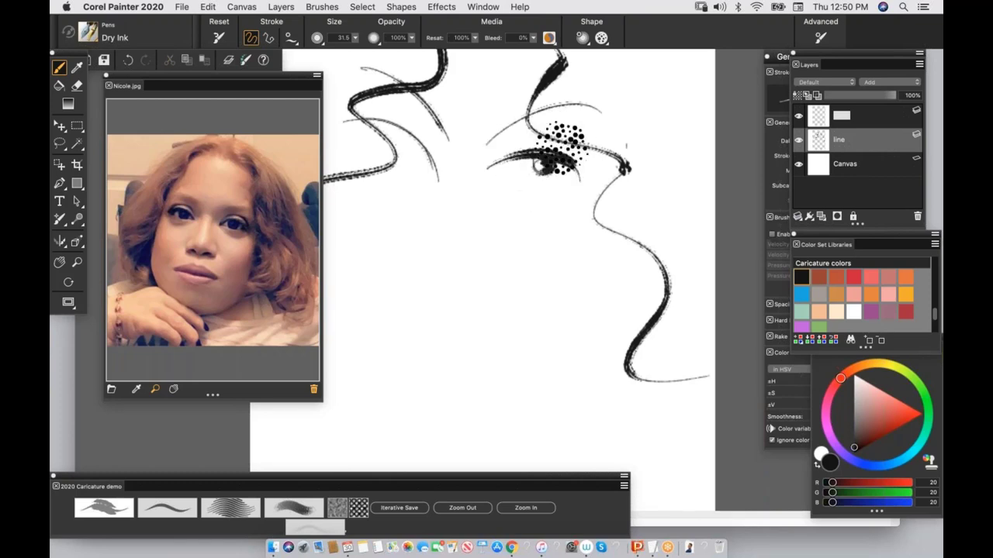
mouse_move(488, 166)
left_mouse_down()
mouse_move(567, 163)
mouse_move(505, 164)
mouse_move(582, 187)
left_mouse_up()
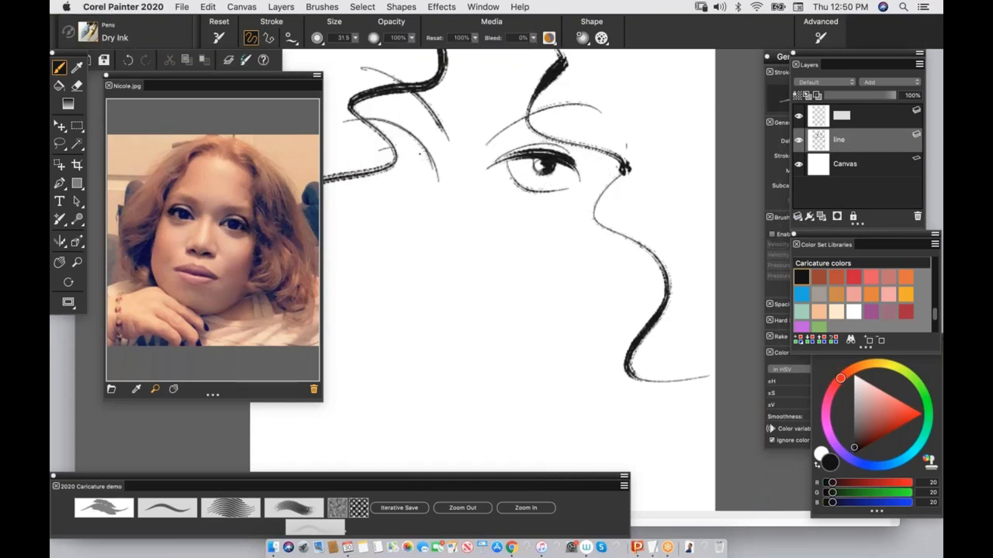
left_click_drag(419, 158, 423, 149)
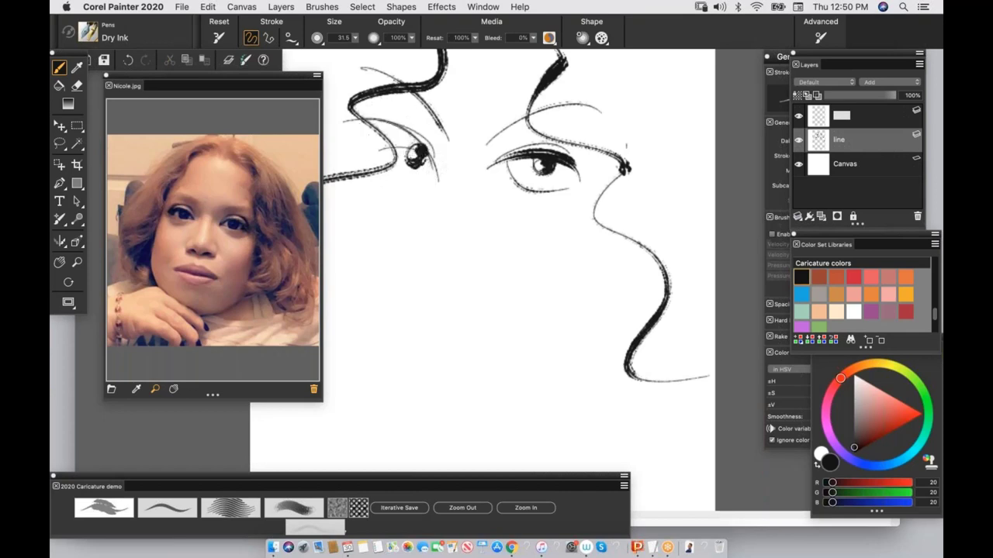
Step: Draw the nose base with its nostrils, the full lips below it and a bold curve under the lower lip
left_click(462, 508)
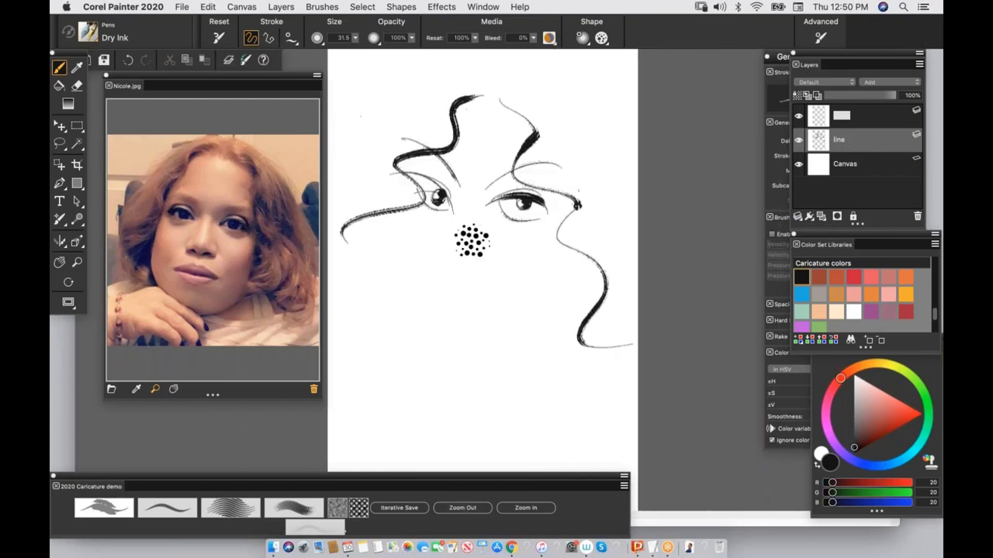
left_click_drag(441, 253, 479, 272)
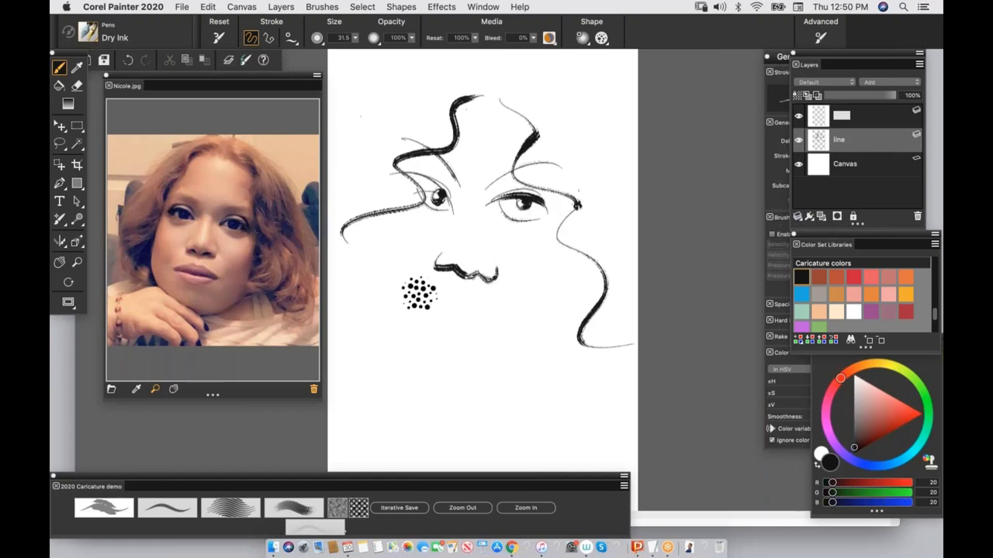
left_click_drag(391, 293, 530, 335)
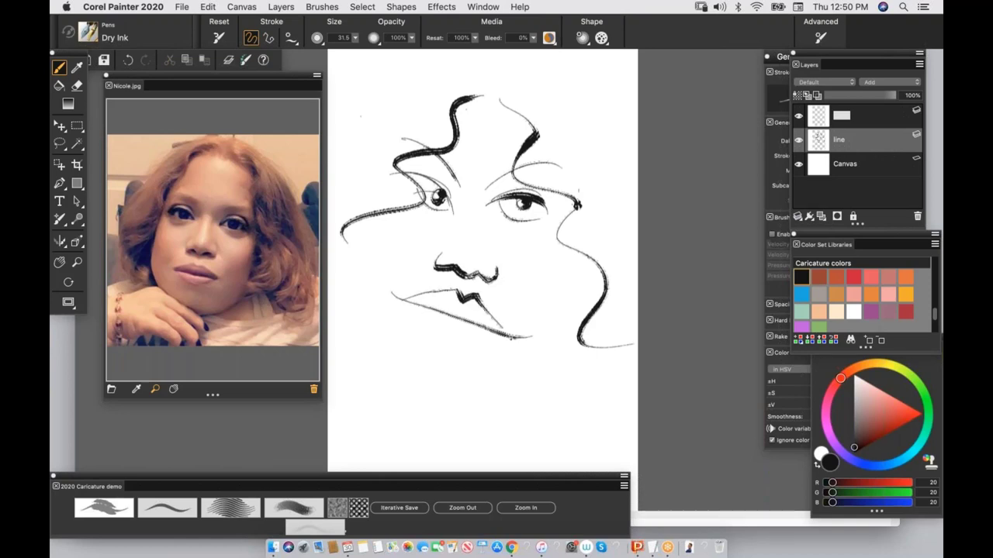
left_click_drag(414, 328, 490, 355)
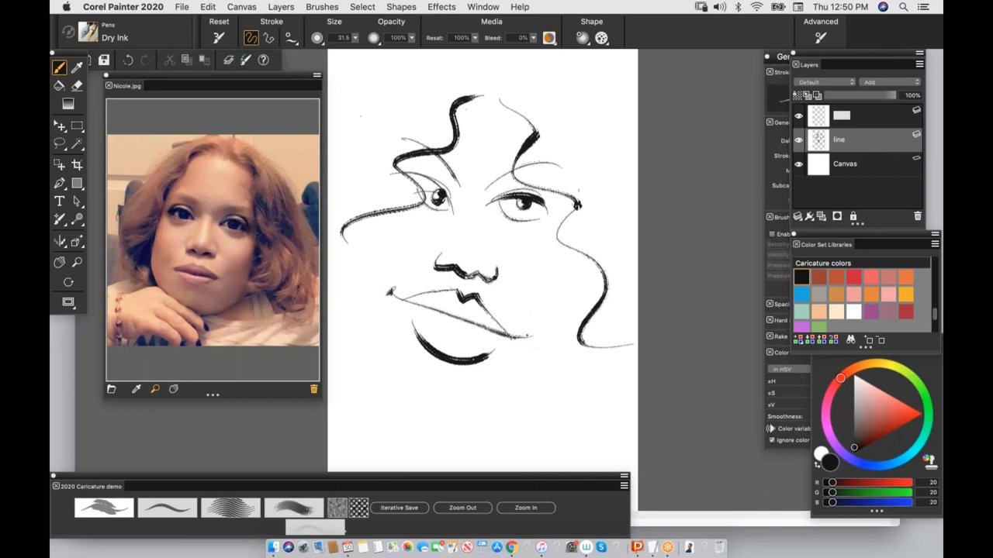
mouse_move(402, 223)
left_mouse_down()
mouse_move(363, 278)
mouse_move(356, 338)
mouse_move(389, 388)
mouse_move(448, 408)
left_mouse_up()
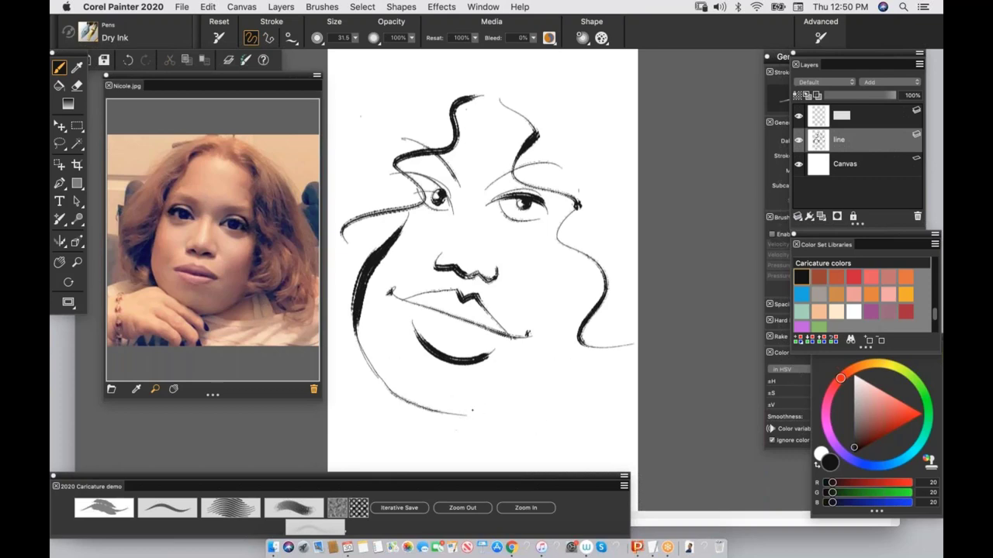
mouse_move(449, 413)
left_mouse_down()
mouse_move(517, 401)
mouse_move(575, 216)
left_mouse_up()
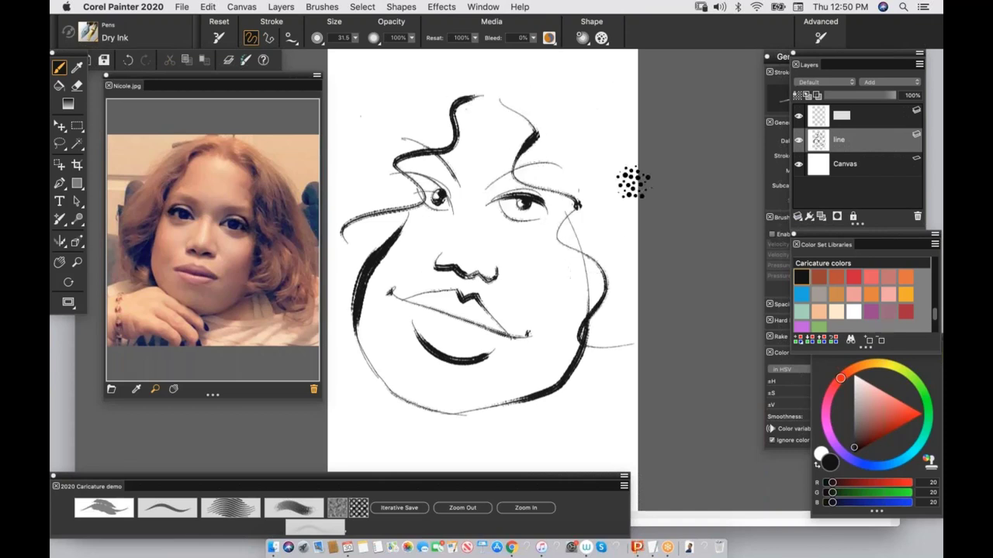
key("super+z")
key("super+z")
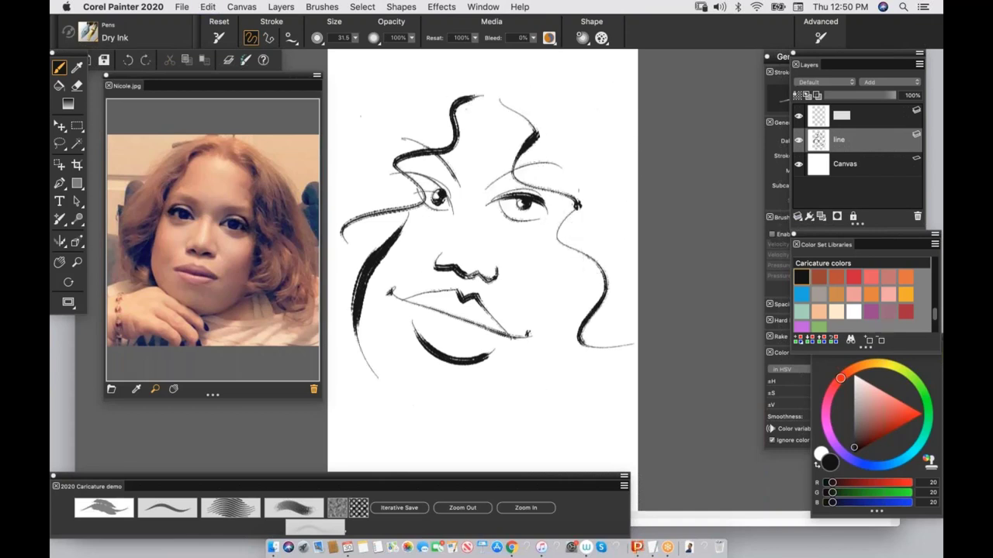
key("super+z")
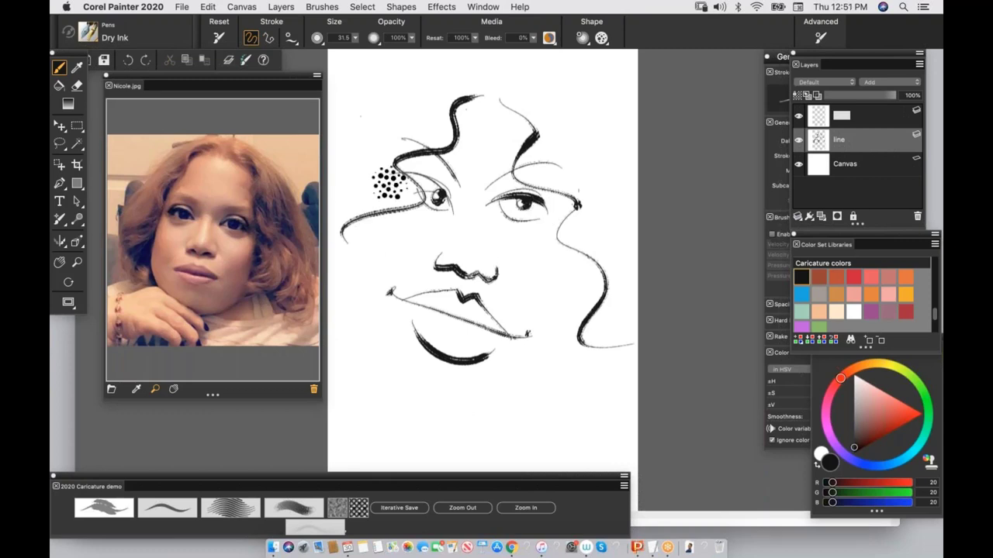
mouse_move(395, 219)
left_mouse_down()
mouse_move(366, 253)
mouse_move(332, 332)
mouse_move(442, 428)
left_mouse_up()
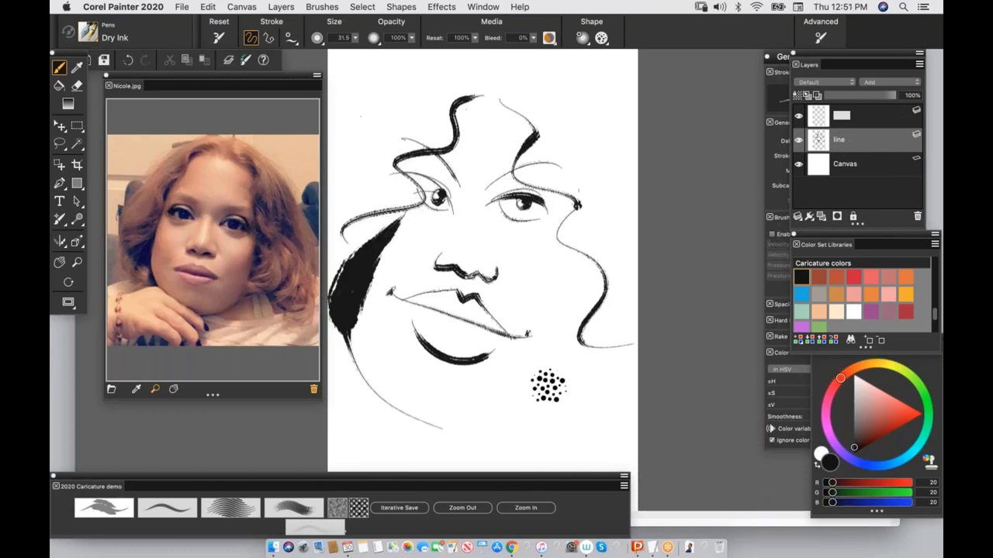
key("super+z")
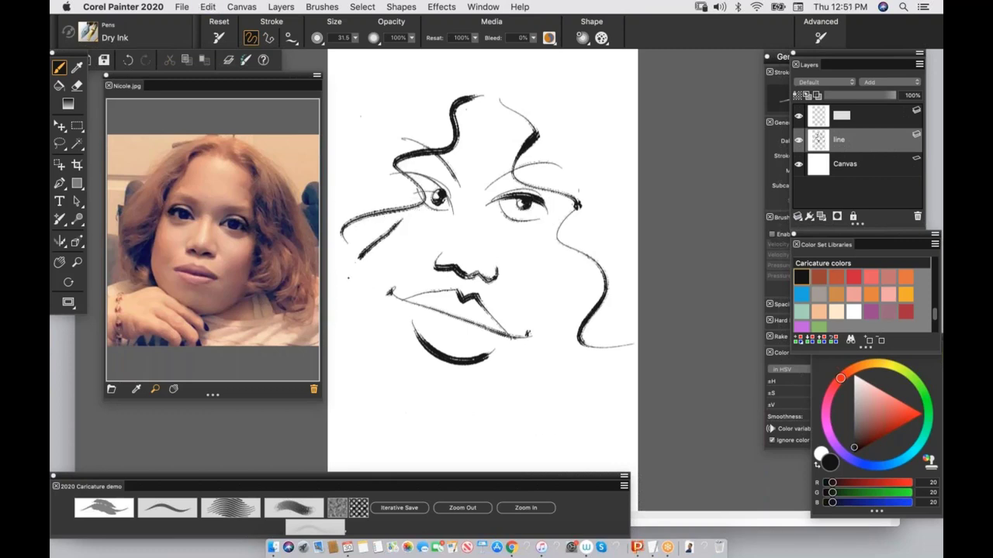
Step: Outline the round cheeks and jaw around the face and add bold neck strokes below the right side of the chin
mouse_move(358, 258)
left_mouse_down()
mouse_move(341, 341)
mouse_move(371, 392)
mouse_move(400, 415)
left_mouse_up()
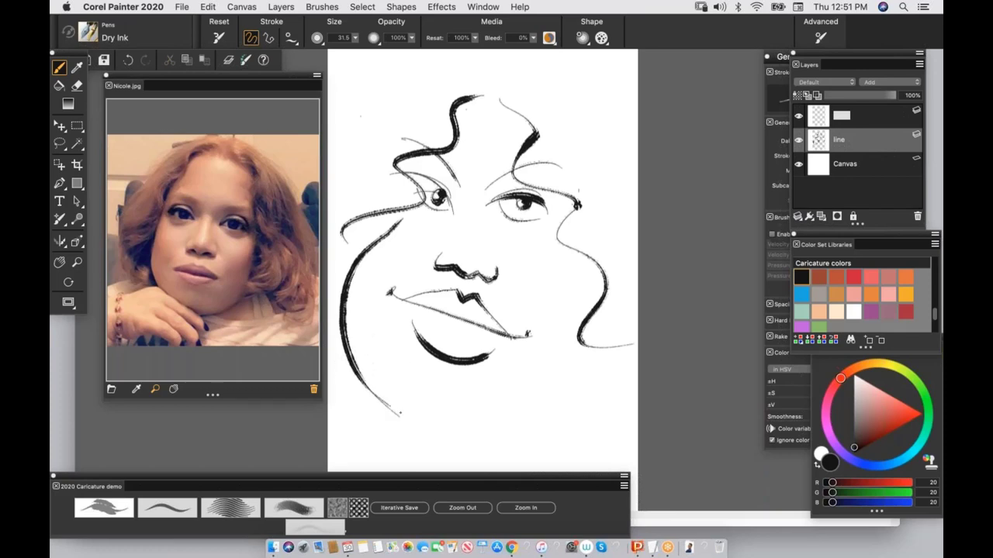
mouse_move(497, 402)
left_mouse_down()
mouse_move(570, 357)
mouse_move(535, 155)
left_mouse_up()
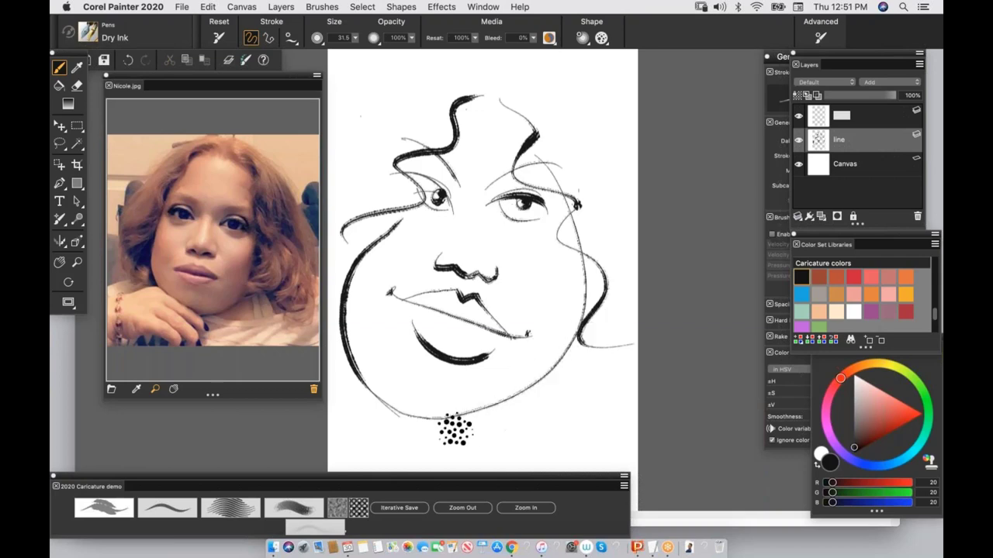
mouse_move(440, 448)
left_mouse_down()
mouse_move(605, 389)
mouse_move(583, 396)
left_mouse_up()
left_click_drag(475, 415, 612, 423)
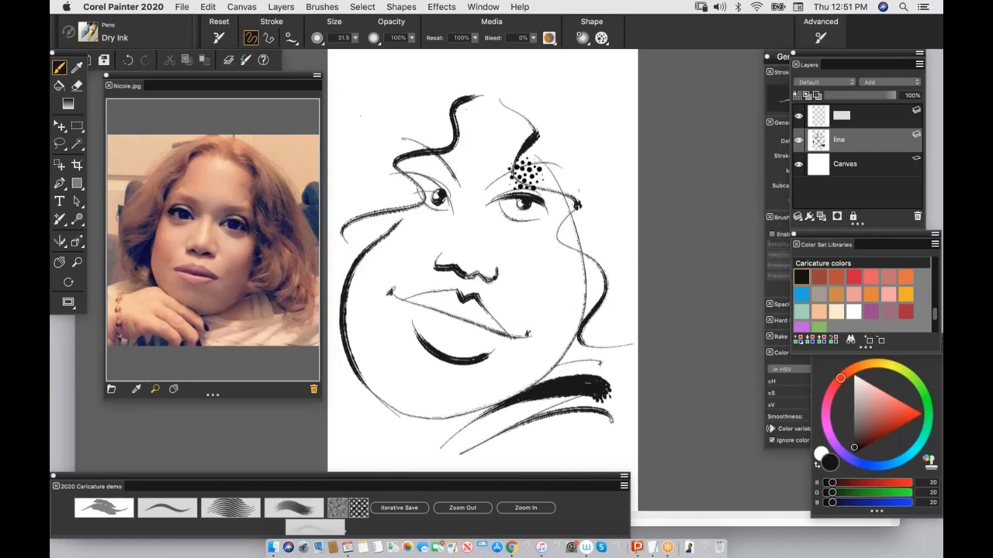
Step: Draw the curly outer contour of the hair over the top and down both sides, with loose inner strands
key("space")
left_click_drag(525, 241, 550, 257)
mouse_move(516, 95)
left_mouse_down()
mouse_move(468, 89)
mouse_move(423, 138)
left_mouse_up()
left_click_drag(341, 164, 346, 177)
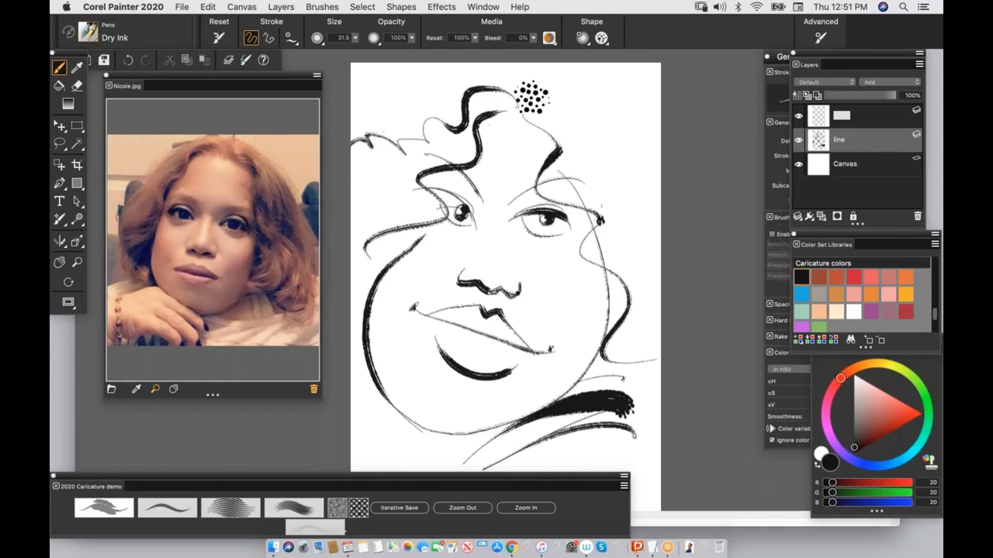
left_click_drag(525, 105, 587, 143)
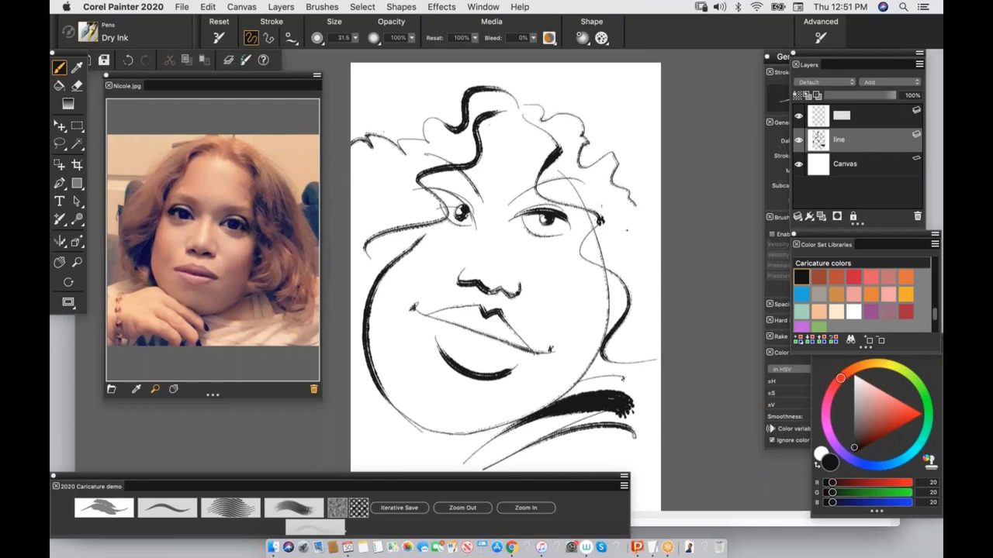
left_click_drag(627, 206, 658, 378)
left_click_drag(557, 159, 605, 208)
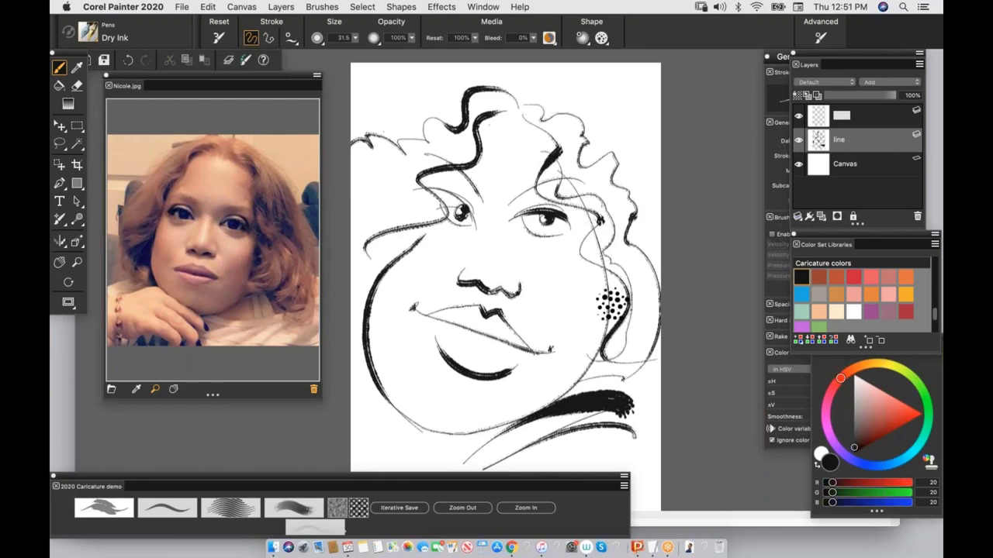
mouse_move(456, 155)
left_mouse_down()
mouse_move(404, 206)
mouse_move(360, 301)
left_mouse_up()
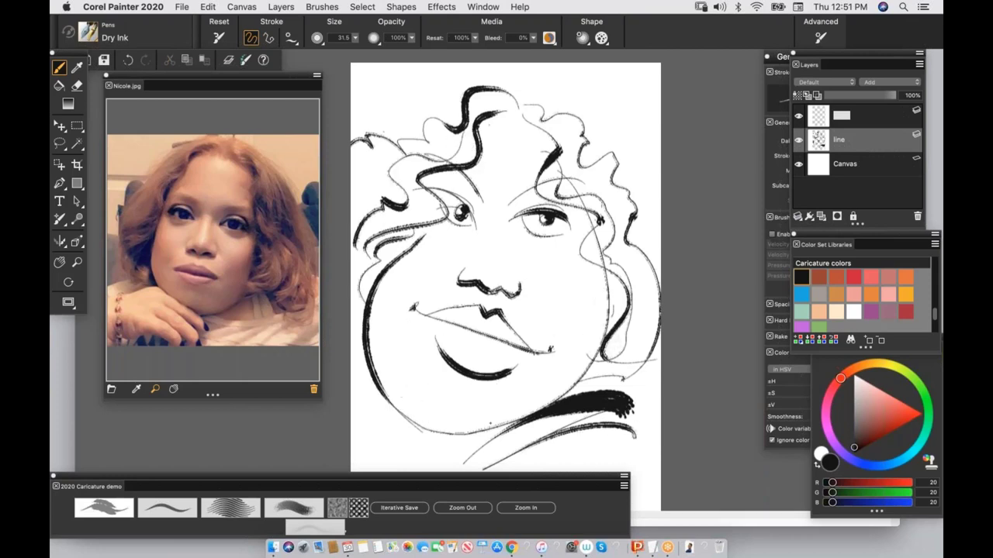
Step: Undo an extra jaw stroke, sample white from the page and paint out the eye on the left side of the face
left_click_drag(386, 397, 497, 428)
key("super+z")
left_click(501, 166, "alt")
left_click_drag(475, 206, 463, 216)
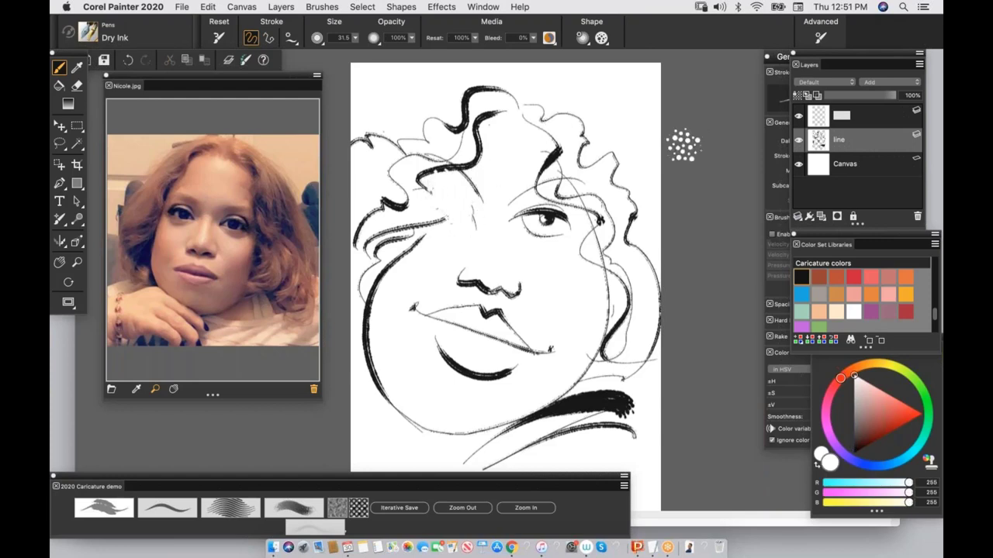
Step: Switch back to black and redraw the left eye with a heavier upper lid, iris and pupil closer to the nose
key("shift+x")
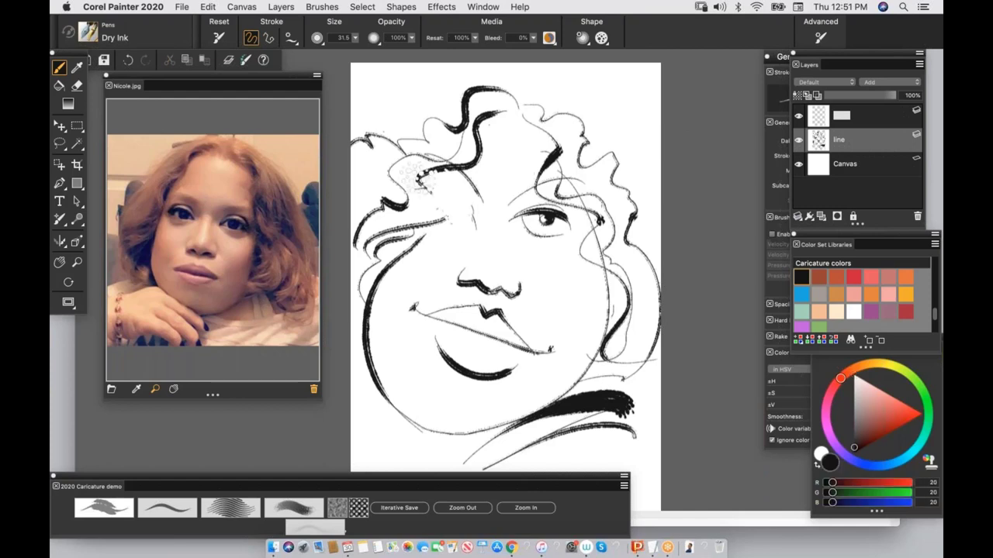
left_click(454, 188)
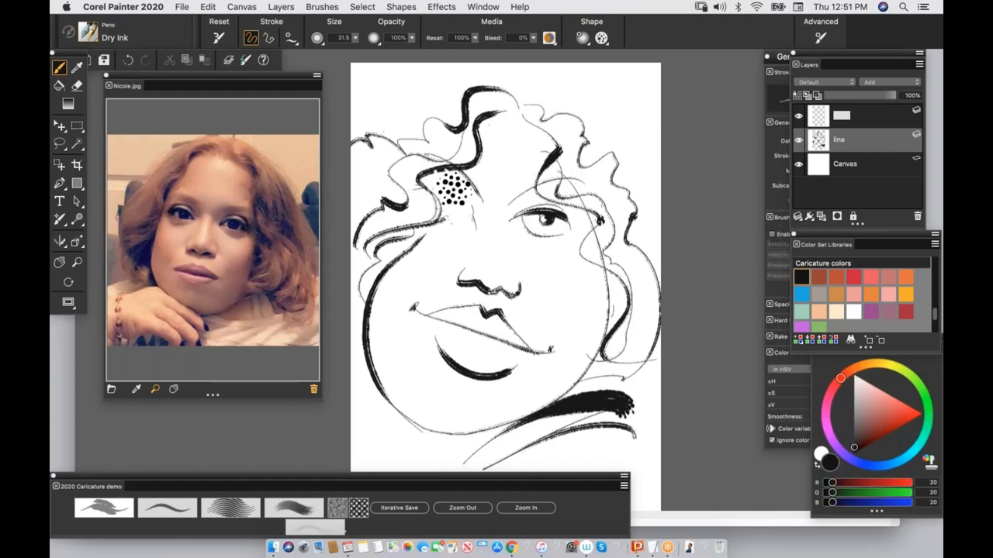
left_click_drag(439, 188, 478, 213)
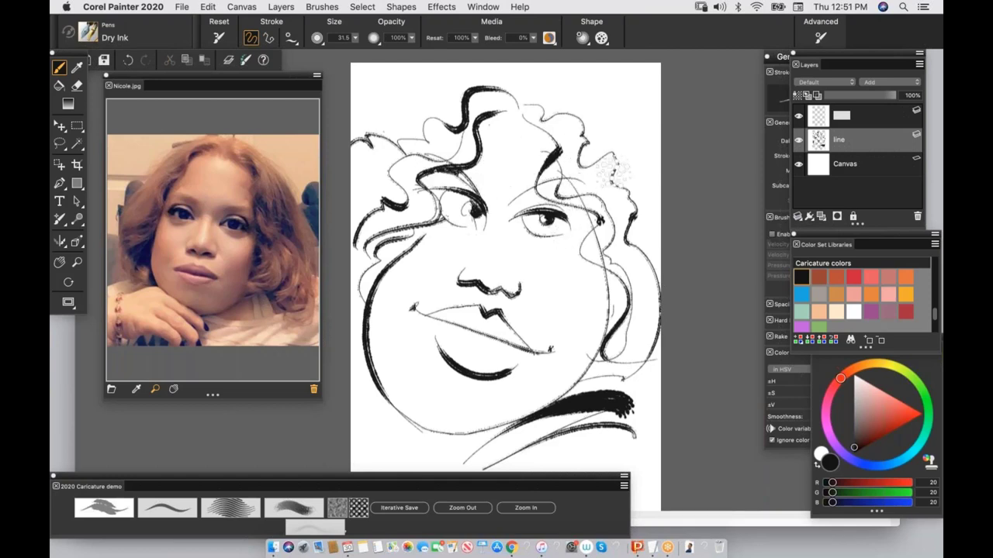
Step: Cover the left eye's pupil with sampled white, resample black from the line work and redraw a smaller pupil
left_click(455, 202, "alt")
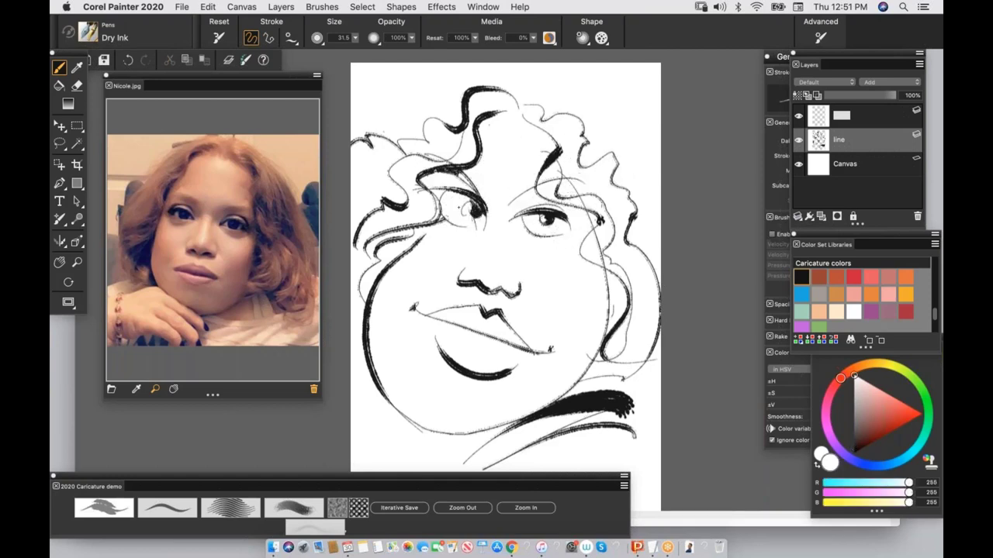
left_click_drag(476, 213, 471, 199)
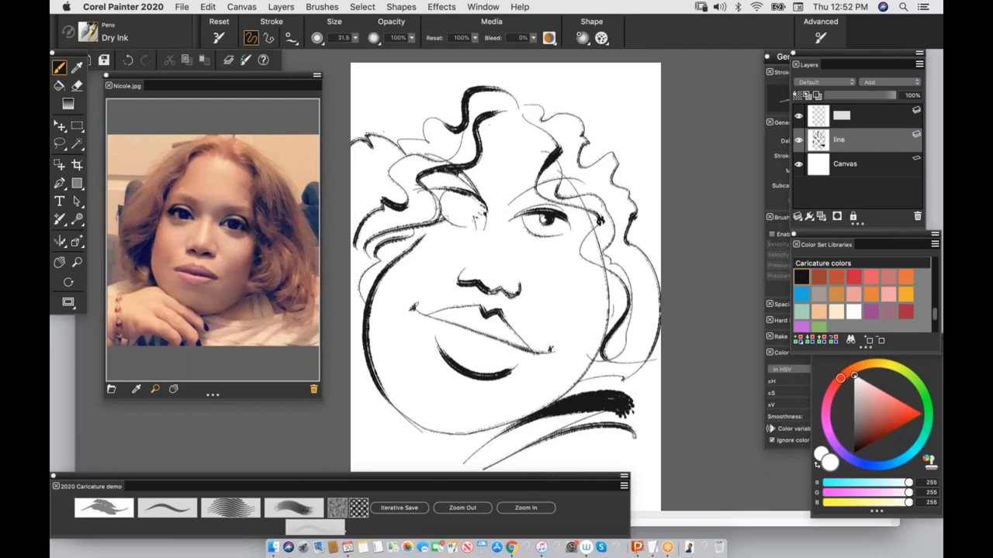
left_click(499, 315, "alt")
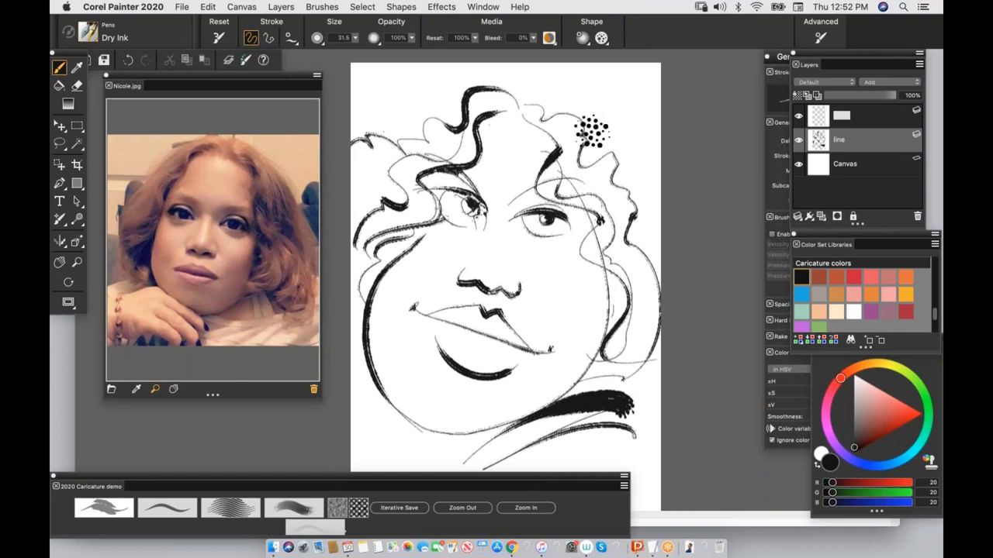
left_click(508, 252)
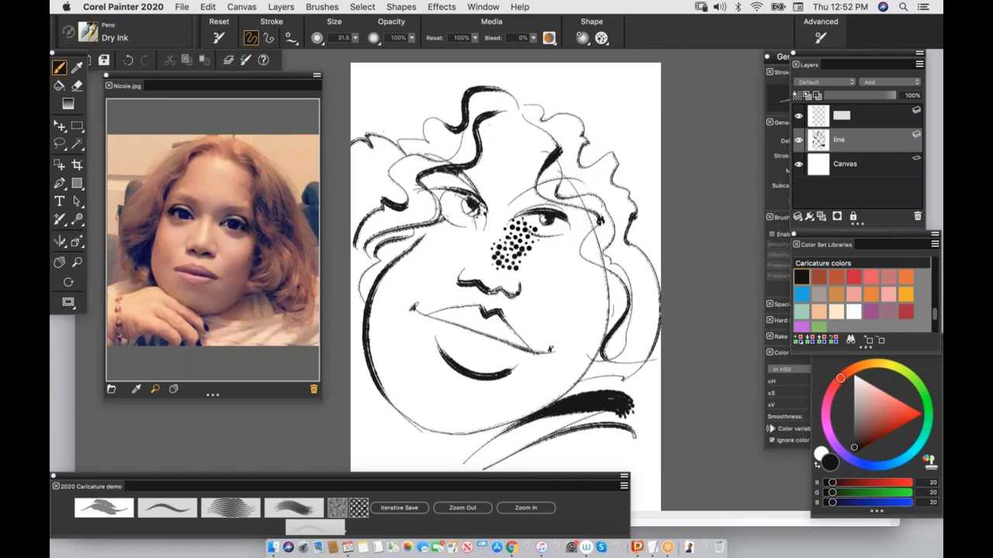
left_click(526, 509)
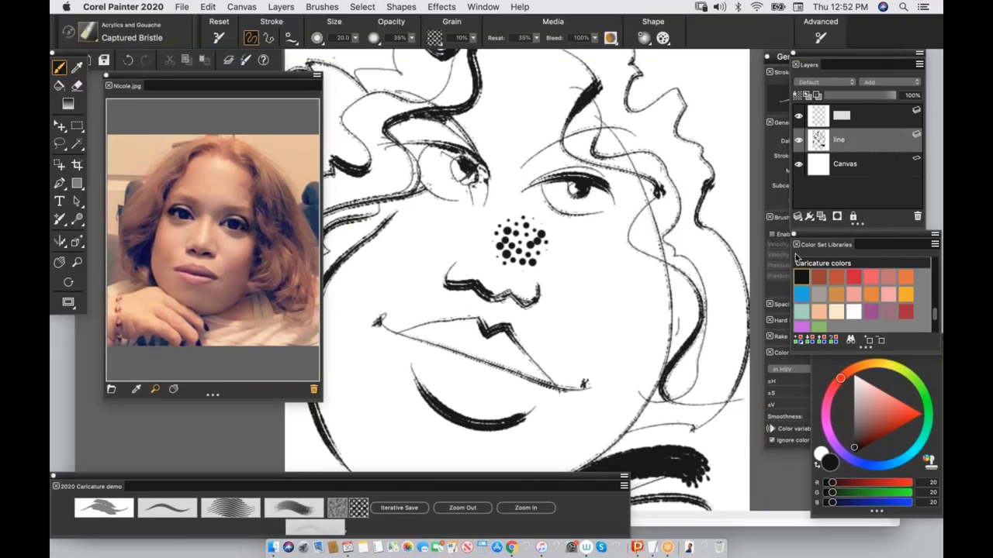
Step: Hatch black parallel strokes above, beside and below the left eye with the Scratchboard Rake brush
left_click(231, 508)
mouse_move(419, 122)
left_mouse_down()
mouse_move(435, 146)
mouse_move(469, 90)
left_mouse_up()
left_click_drag(469, 146, 487, 113)
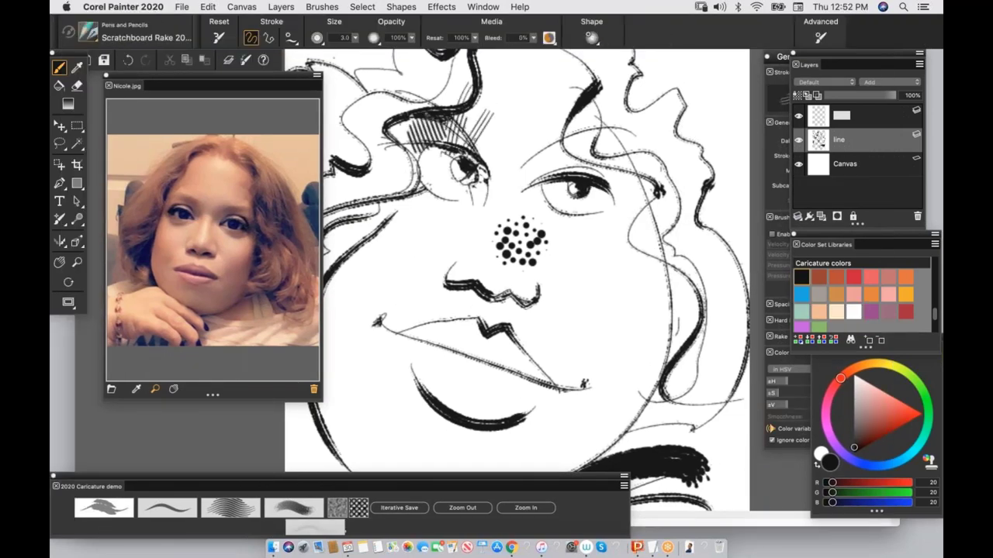
left_click_drag(419, 160, 380, 194)
mouse_move(432, 179)
left_mouse_down()
mouse_move(403, 223)
mouse_move(452, 222)
left_mouse_up()
Step: Hatch matching parallel strokes above the right eye, at its outer corner and under its lower lid
mouse_move(535, 178)
left_mouse_down()
mouse_move(553, 150)
mouse_move(605, 130)
left_mouse_up()
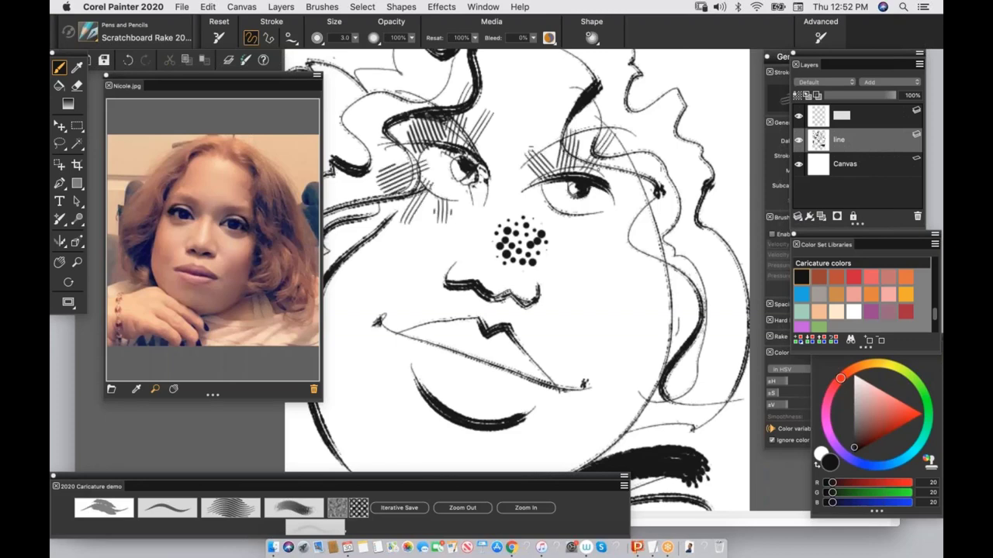
left_click_drag(610, 182, 646, 152)
left_click_drag(624, 189, 612, 235)
left_click_drag(581, 209, 569, 233)
mouse_move(506, 266)
left_mouse_down()
mouse_move(531, 291)
mouse_move(555, 275)
left_mouse_up()
key("super+z")
key("super+z")
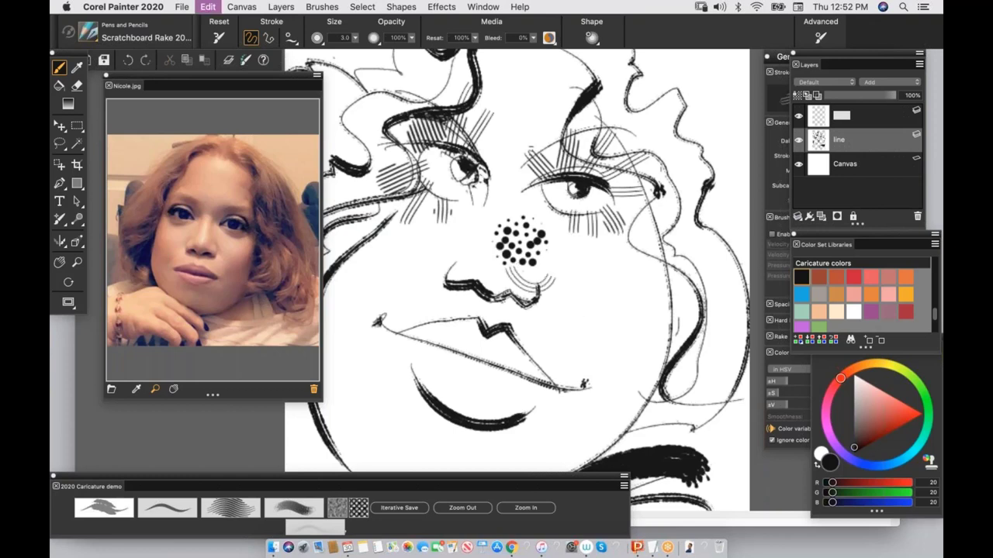
Step: Switch to white and paint out the cluster of black dots on the nose
key("shift+x")
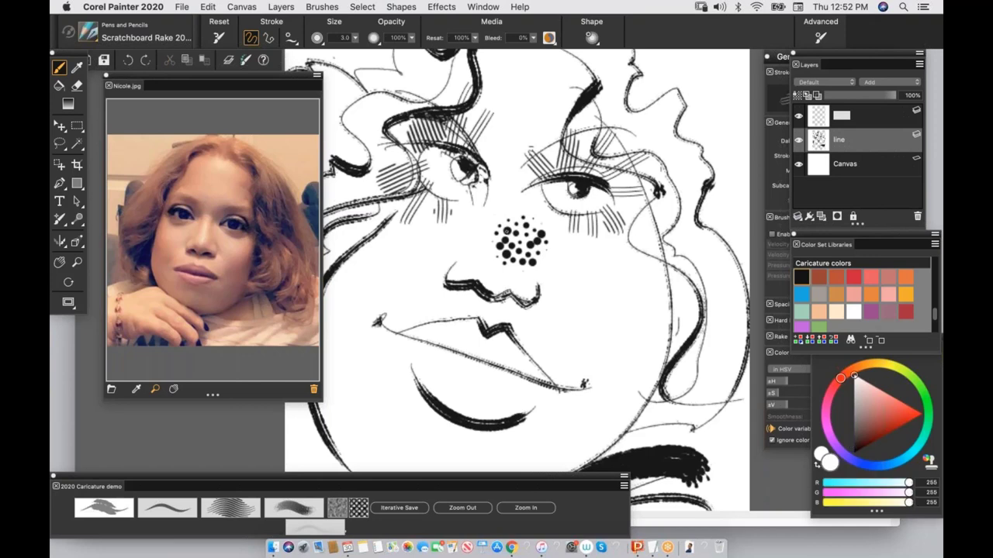
mouse_move(512, 224)
left_mouse_down()
mouse_move(506, 253)
mouse_move(531, 244)
mouse_move(528, 261)
left_mouse_up()
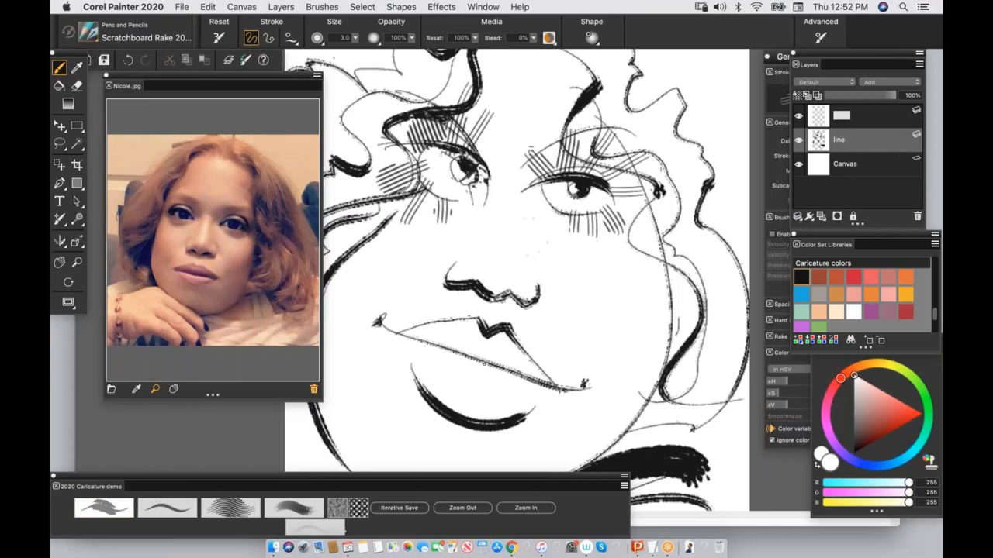
left_click(462, 508)
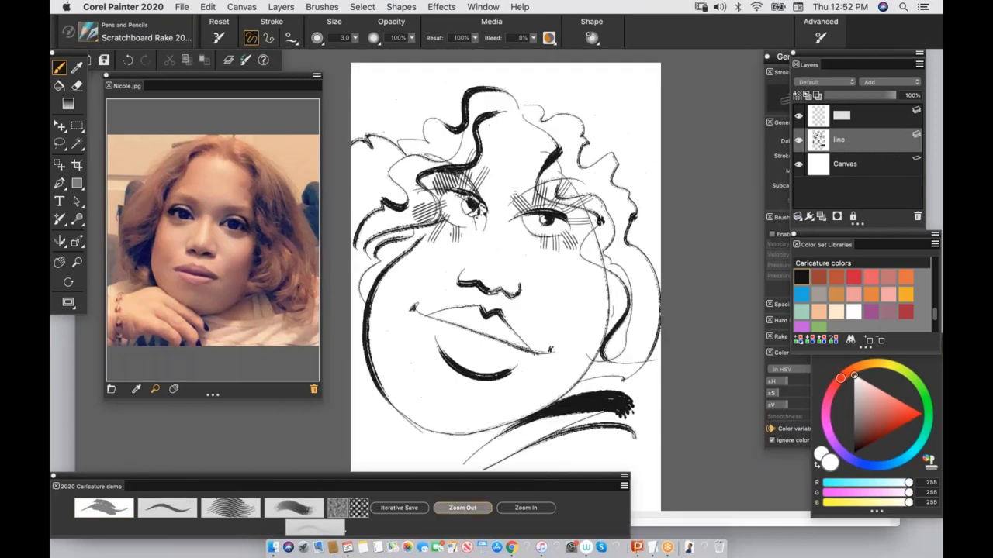
left_click_drag(556, 381, 564, 352)
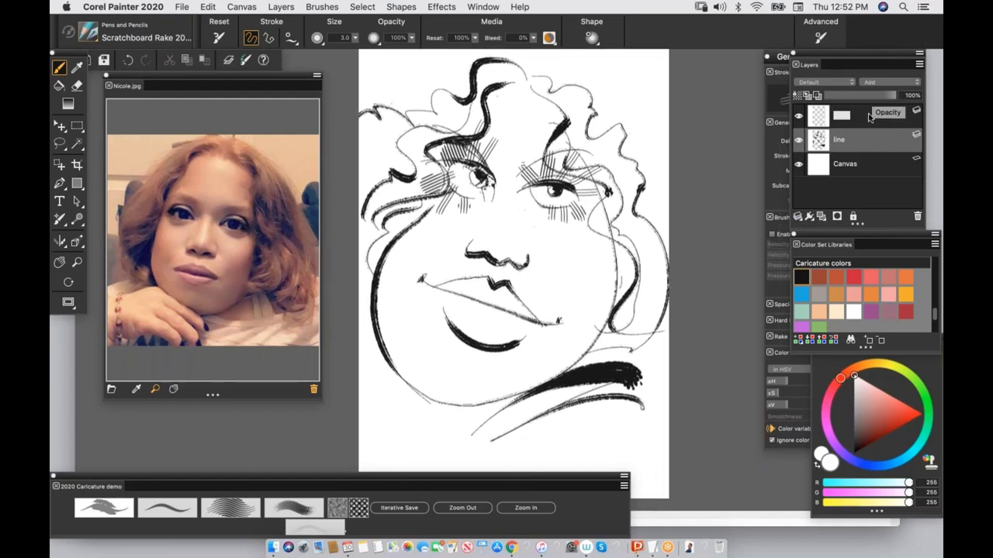
Step: Check the line layer by hiding and showing it, and rename the layer above it color
left_click(798, 140)
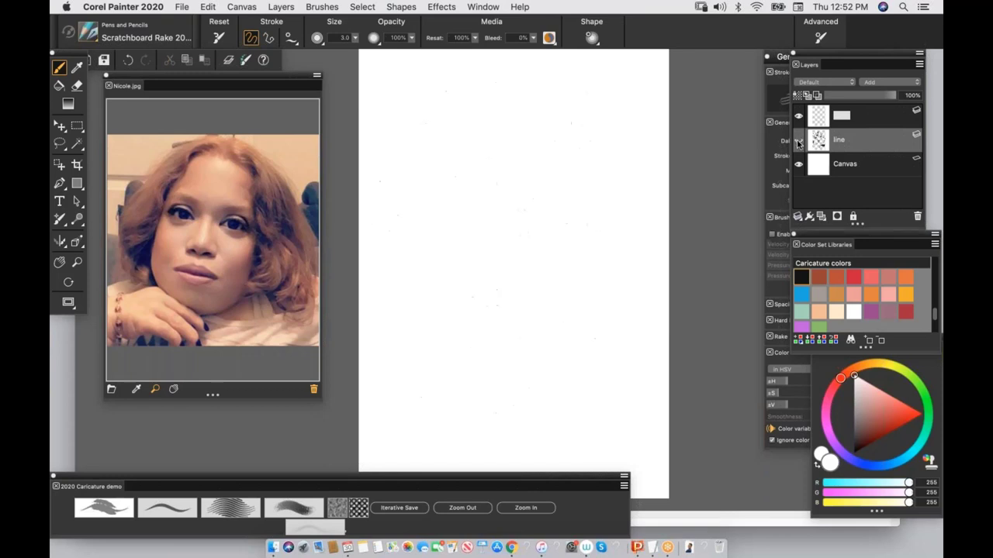
left_click(799, 140)
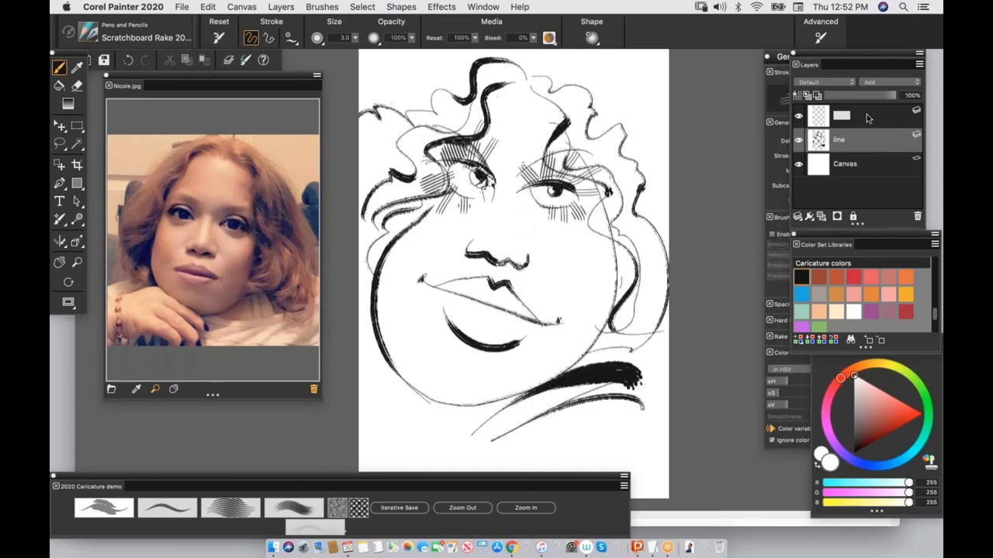
double_click(865, 118)
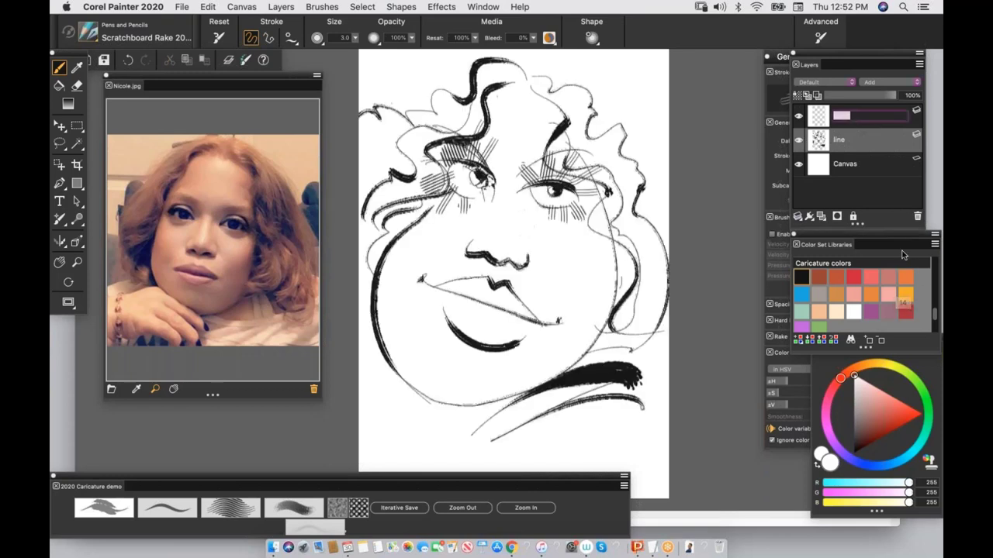
Step: Choose the Dry Ink pen with the cream swatch and look over the Pens category in the brush library
left_click(835, 312)
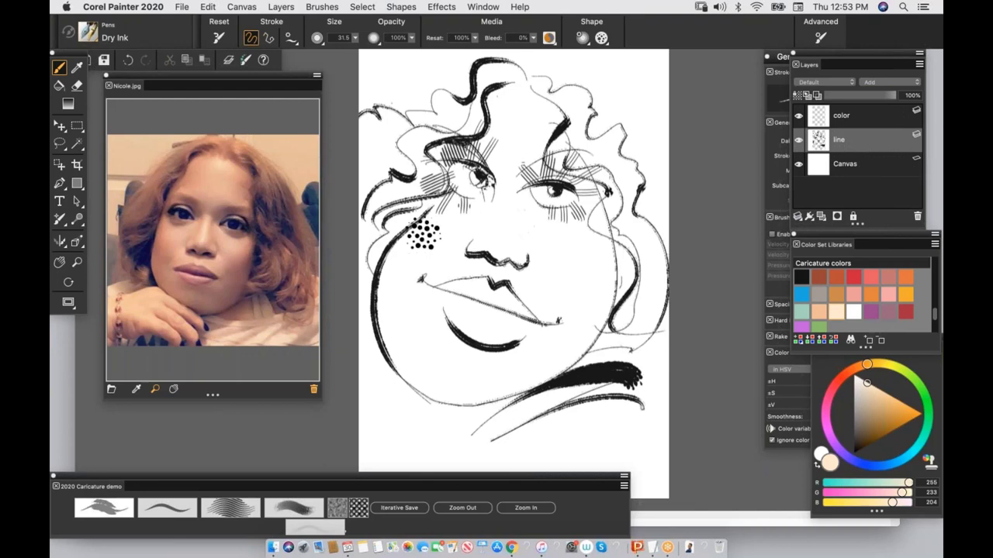
mouse_move(425, 232)
left_mouse_down()
mouse_move(461, 190)
mouse_move(528, 225)
mouse_move(500, 232)
left_mouse_up()
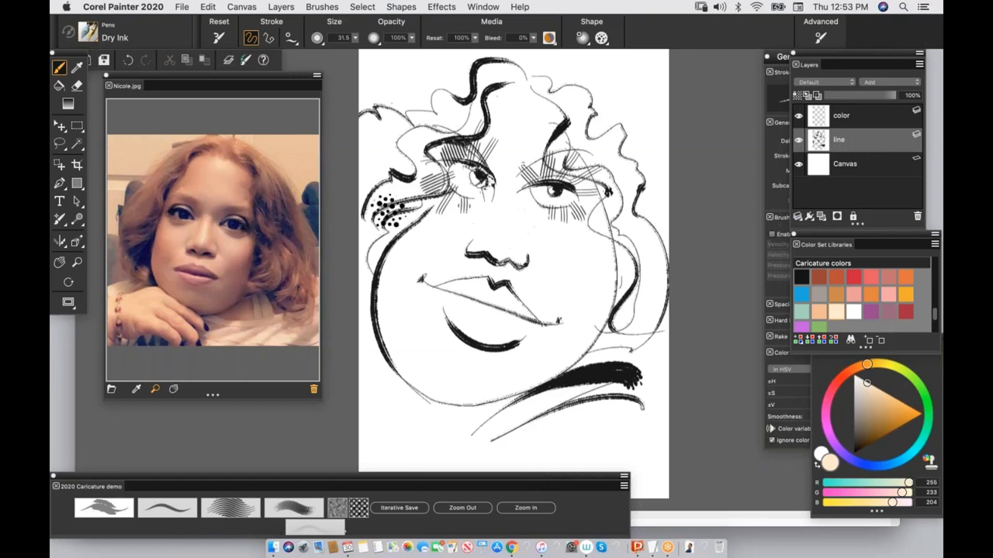
left_click(92, 34)
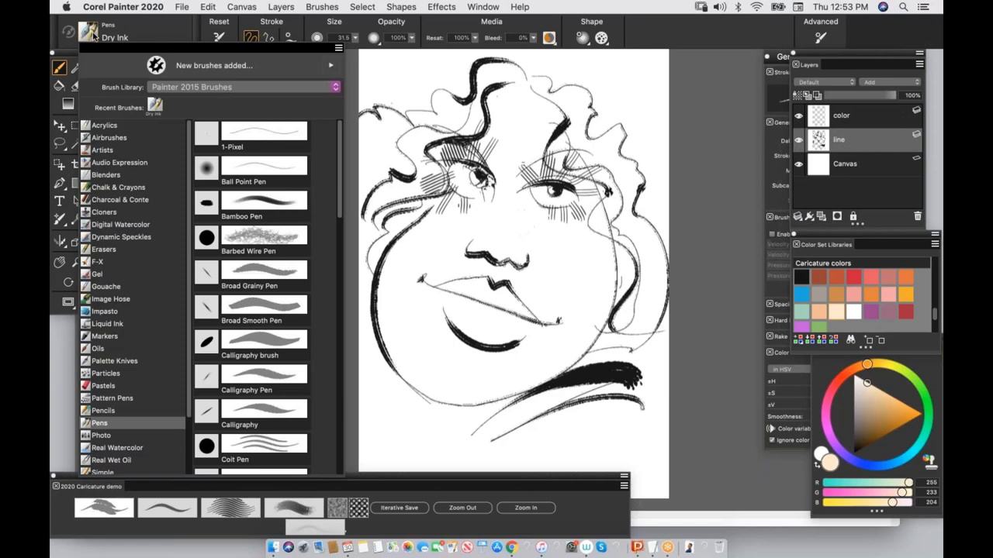
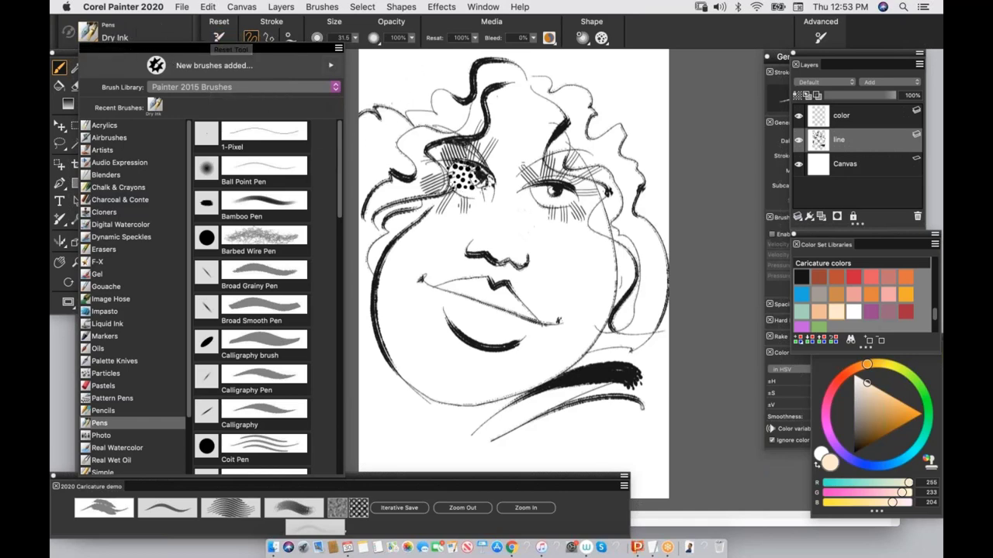
left_click(464, 174)
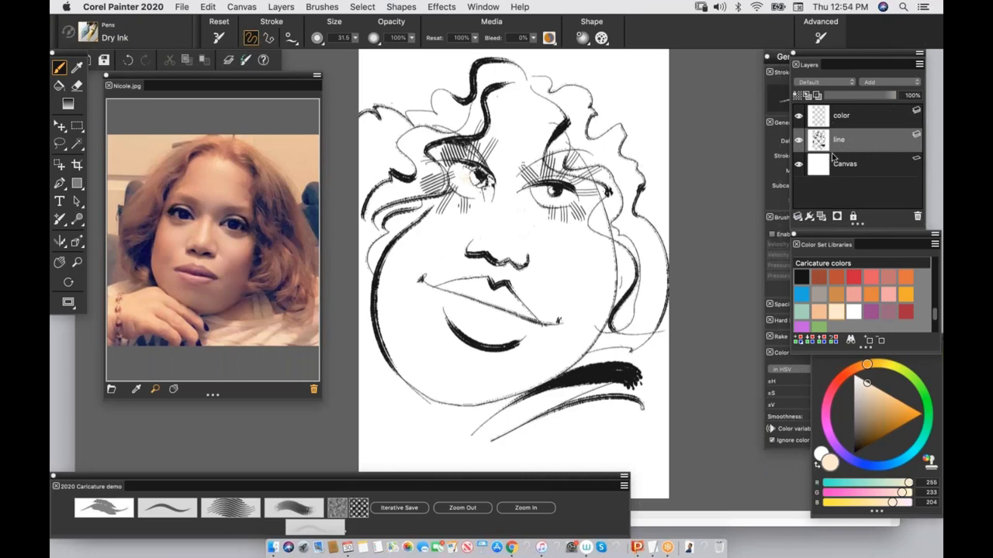
Step: On the color layer, undo a cream test patch on the cheek and paint the whole face with the peach swatch
left_click(866, 117)
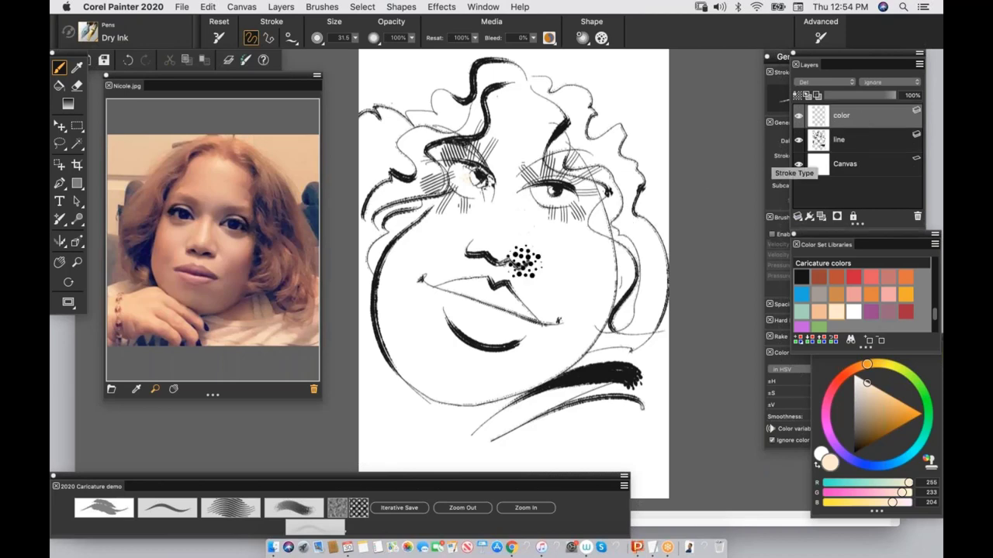
left_click_drag(428, 293, 421, 279)
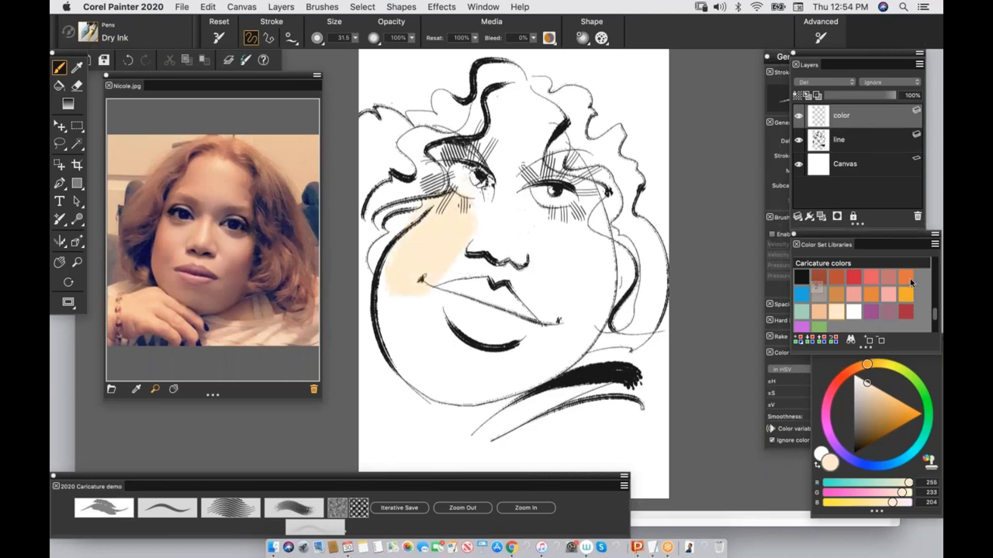
key("super+z")
left_click(825, 312)
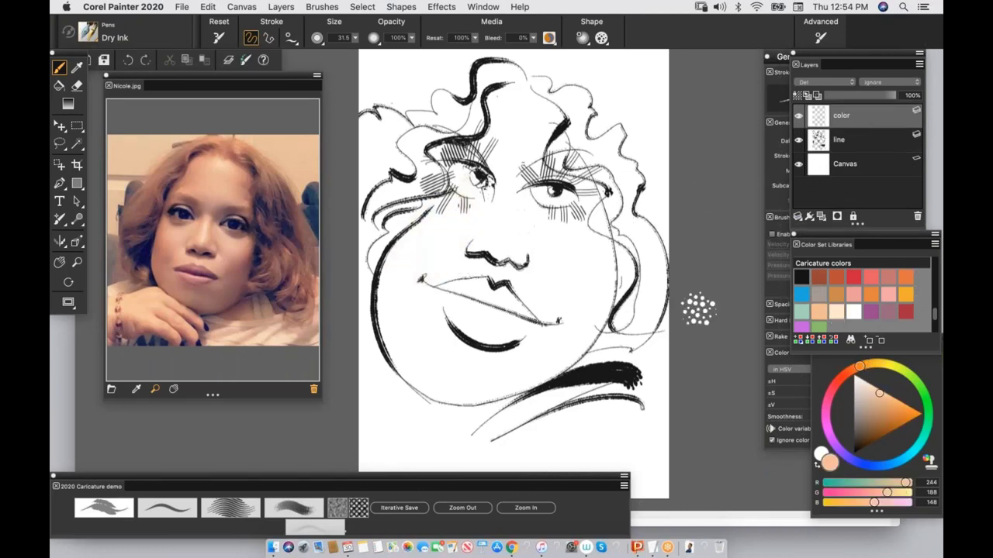
mouse_move(396, 294)
left_mouse_down()
mouse_move(485, 198)
mouse_move(453, 260)
mouse_move(504, 124)
mouse_move(543, 116)
mouse_move(465, 283)
mouse_move(396, 326)
mouse_move(453, 310)
left_mouse_up()
mouse_move(466, 353)
left_mouse_down()
mouse_move(553, 241)
mouse_move(574, 194)
mouse_move(601, 190)
mouse_move(570, 268)
mouse_move(594, 306)
mouse_move(473, 372)
left_mouse_up()
mouse_move(565, 338)
left_mouse_down()
mouse_move(497, 381)
mouse_move(567, 281)
left_mouse_up()
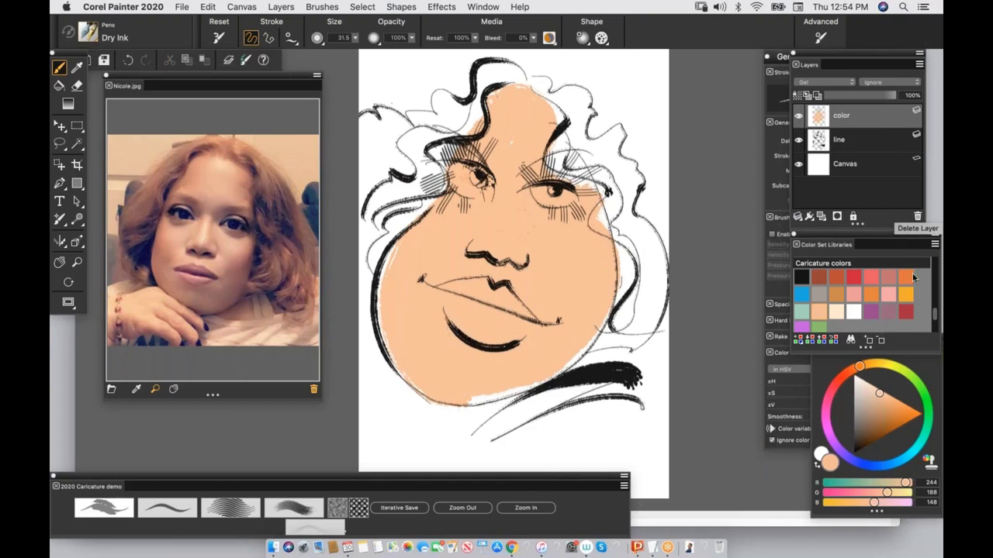
Step: Paint the curly hair orange across the top and down both sides of the face
left_click(905, 277)
mouse_move(556, 96)
left_mouse_down()
mouse_move(588, 148)
mouse_move(576, 166)
mouse_move(608, 143)
mouse_move(623, 175)
mouse_move(623, 116)
mouse_move(561, 93)
mouse_move(651, 152)
left_mouse_up()
left_click_drag(585, 74, 632, 113)
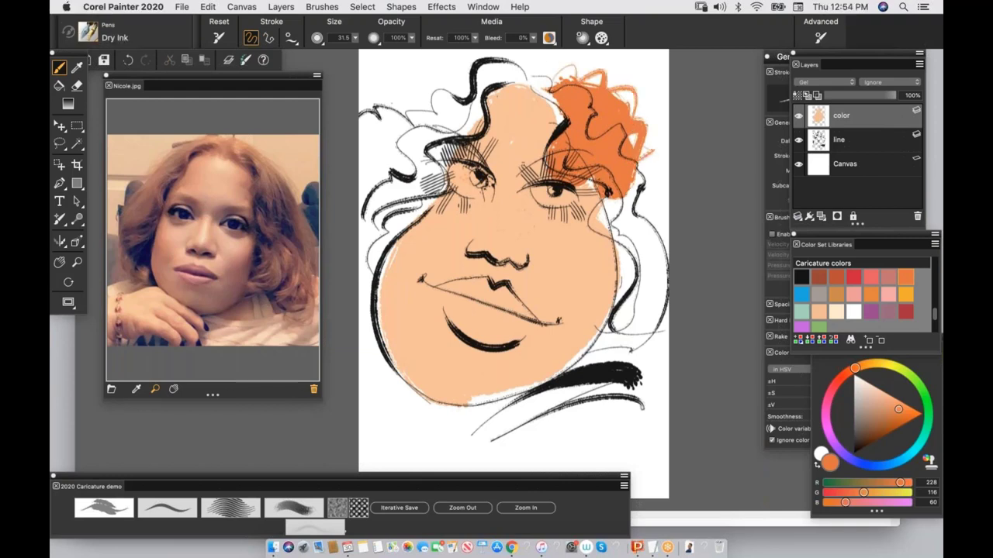
mouse_move(605, 182)
left_mouse_down()
mouse_move(597, 225)
mouse_move(648, 186)
mouse_move(621, 248)
mouse_move(657, 248)
mouse_move(632, 329)
mouse_move(643, 350)
left_mouse_up()
mouse_move(528, 74)
left_mouse_down()
mouse_move(476, 66)
mouse_move(437, 116)
mouse_move(410, 118)
mouse_move(398, 140)
mouse_move(363, 159)
left_mouse_up()
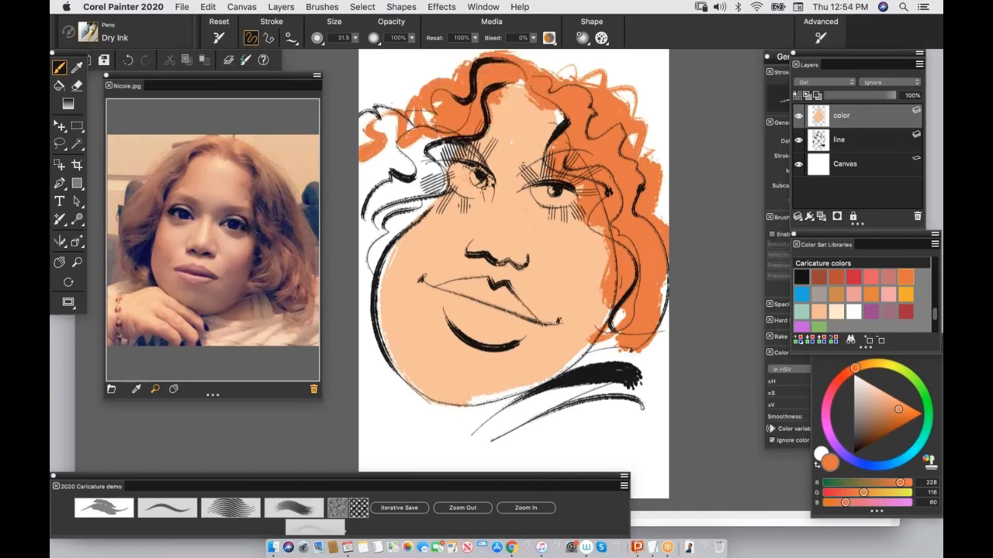
mouse_move(411, 123)
left_mouse_down()
mouse_move(426, 154)
mouse_move(451, 152)
mouse_move(379, 231)
mouse_move(394, 93)
mouse_move(438, 70)
mouse_move(365, 107)
mouse_move(371, 194)
mouse_move(360, 234)
left_mouse_up()
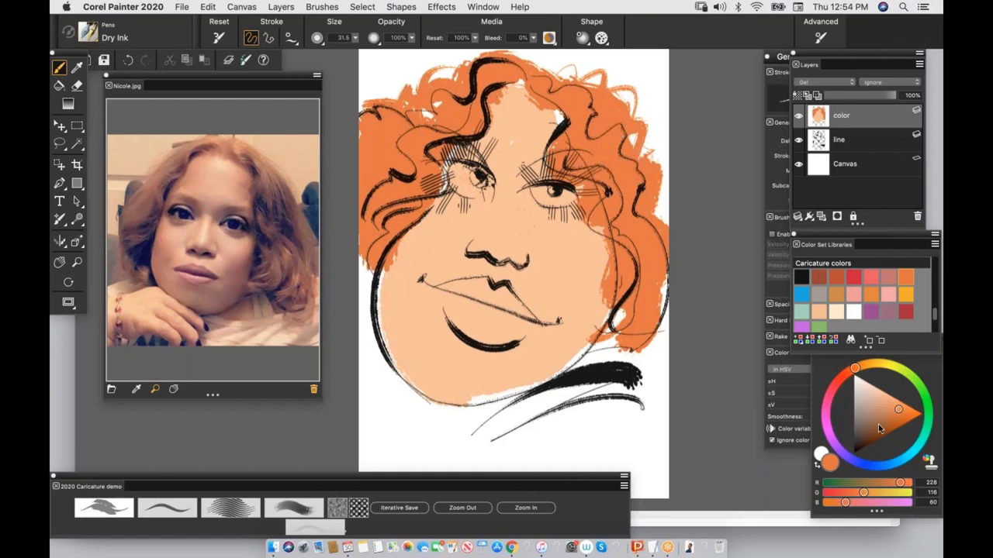
Step: Pick a darker brownish orange and add shadow strokes within the curls on both sides of the hair
left_click(887, 418)
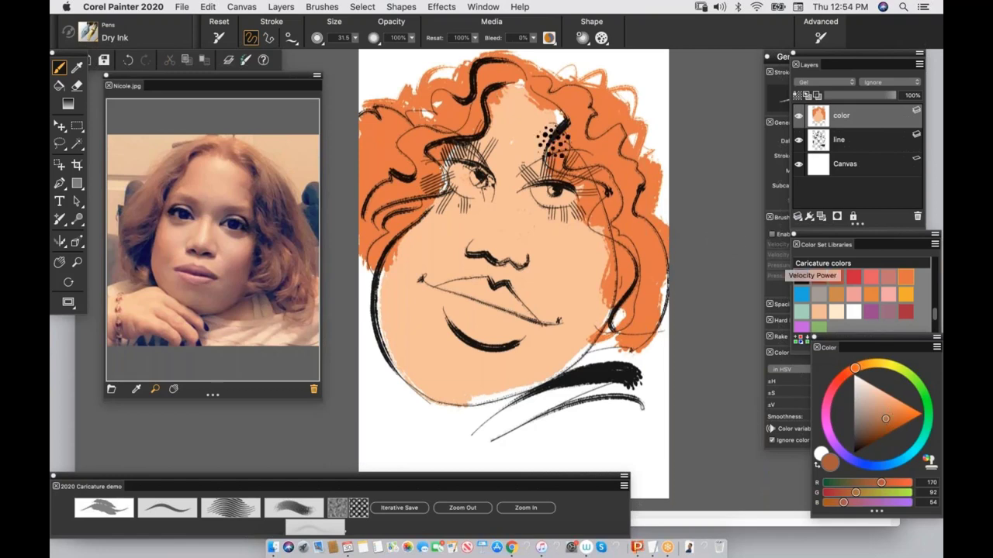
left_click_drag(446, 115, 363, 221)
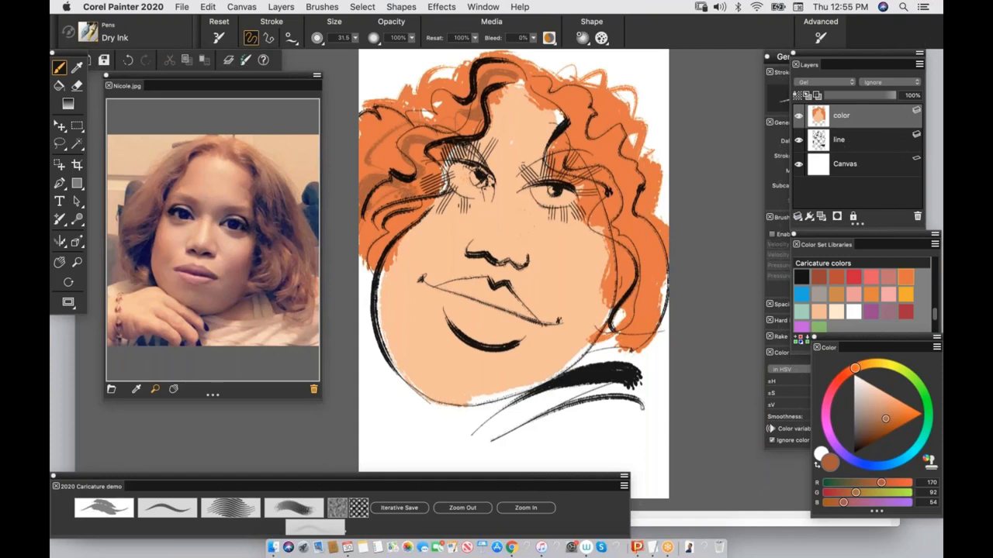
mouse_move(565, 129)
left_mouse_down()
mouse_move(641, 194)
mouse_move(619, 312)
left_mouse_up()
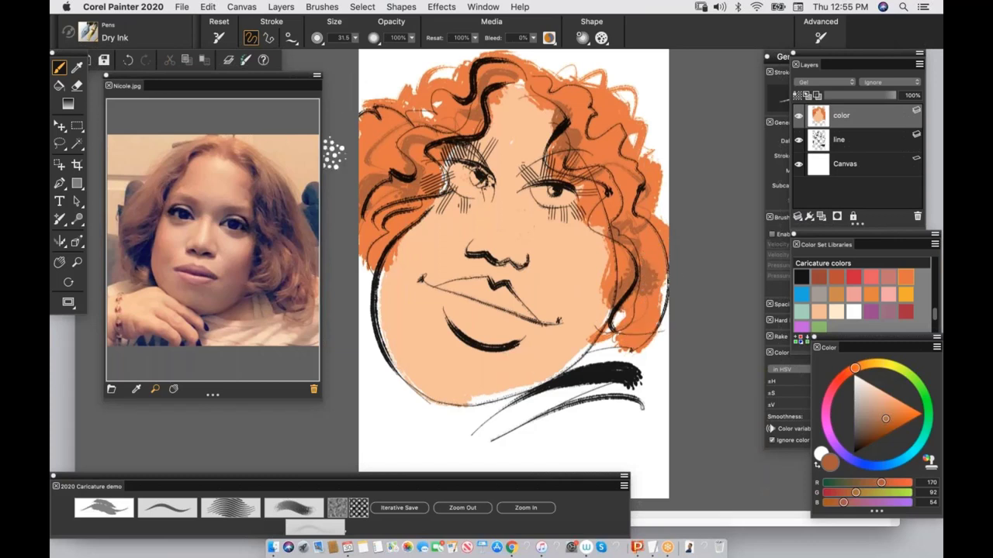
Step: Paint the whites of both eyes in white with the Chunky Oil Pastel brush
left_click(853, 311)
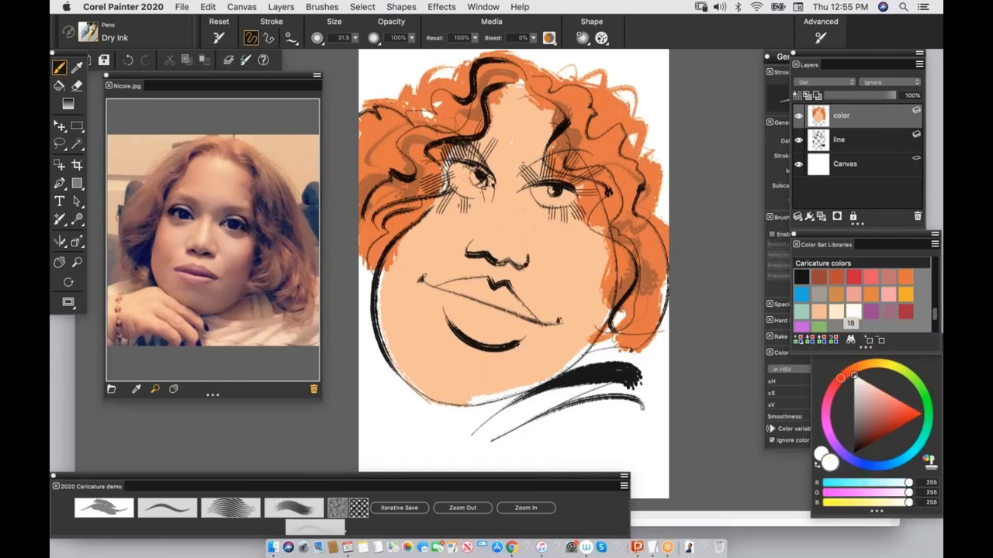
left_click(284, 509)
left_click(464, 177)
left_click(295, 509)
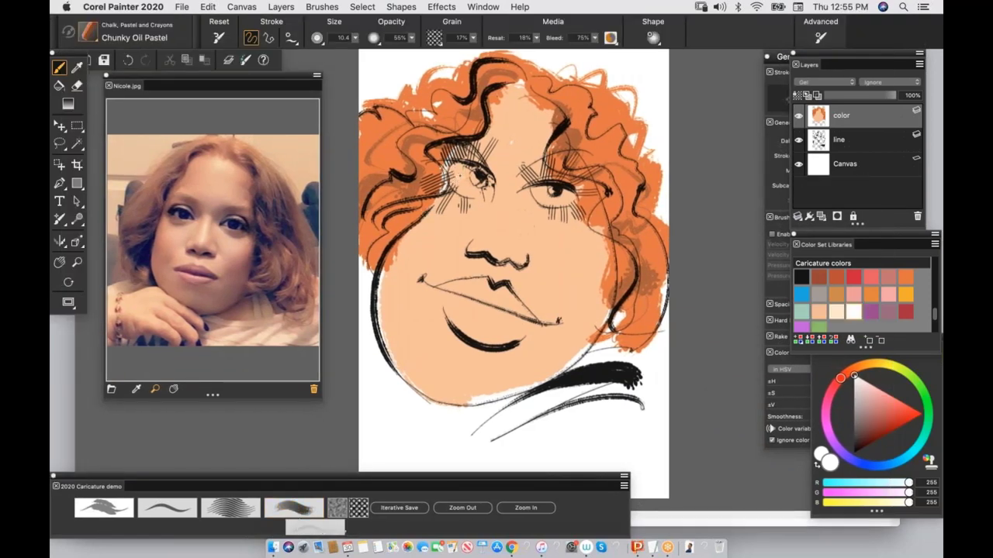
mouse_move(457, 180)
left_mouse_down()
mouse_move(465, 174)
mouse_move(472, 185)
left_mouse_up()
left_click_drag(543, 194, 563, 199)
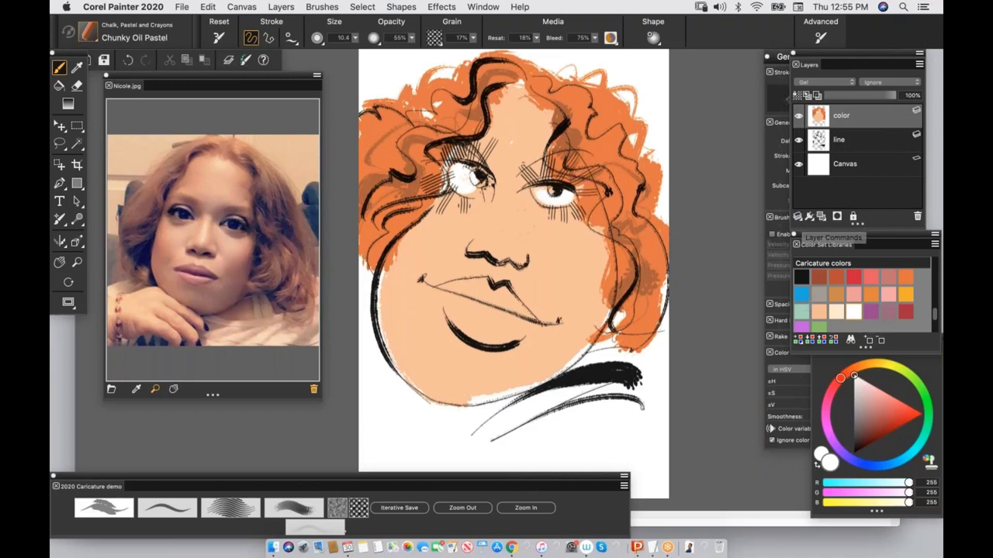
Step: Color the irises of both eyes with the reddish-brown swatch
left_click(818, 277)
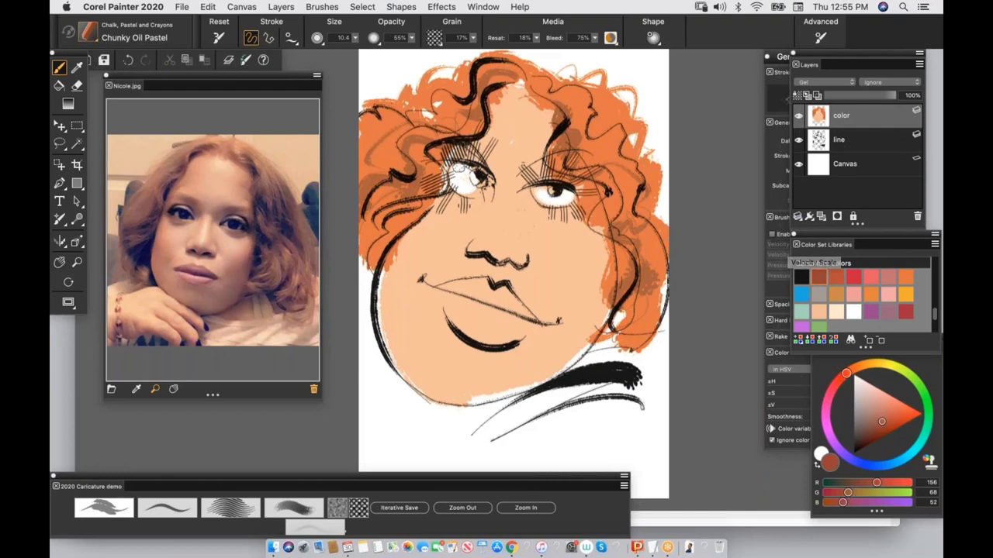
left_click(465, 169)
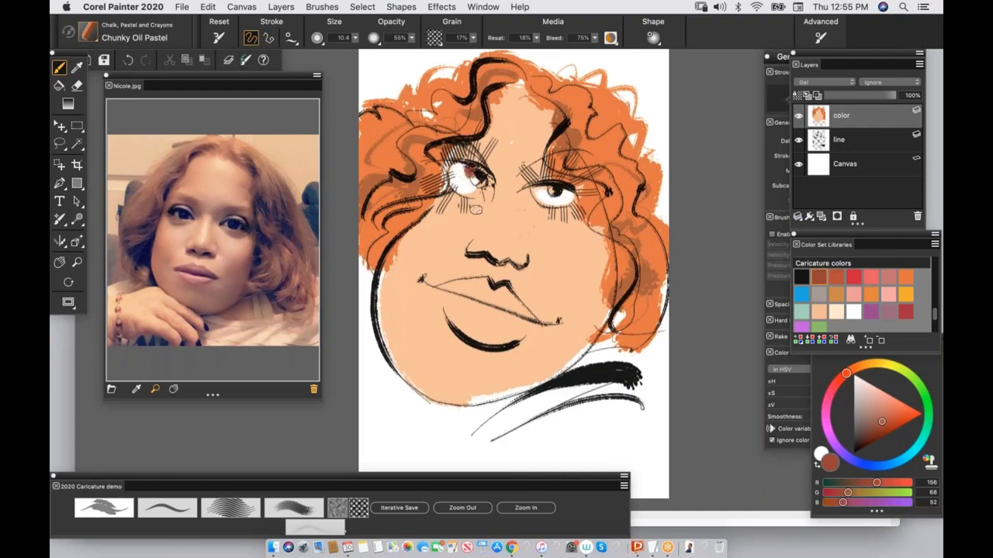
left_click(526, 508)
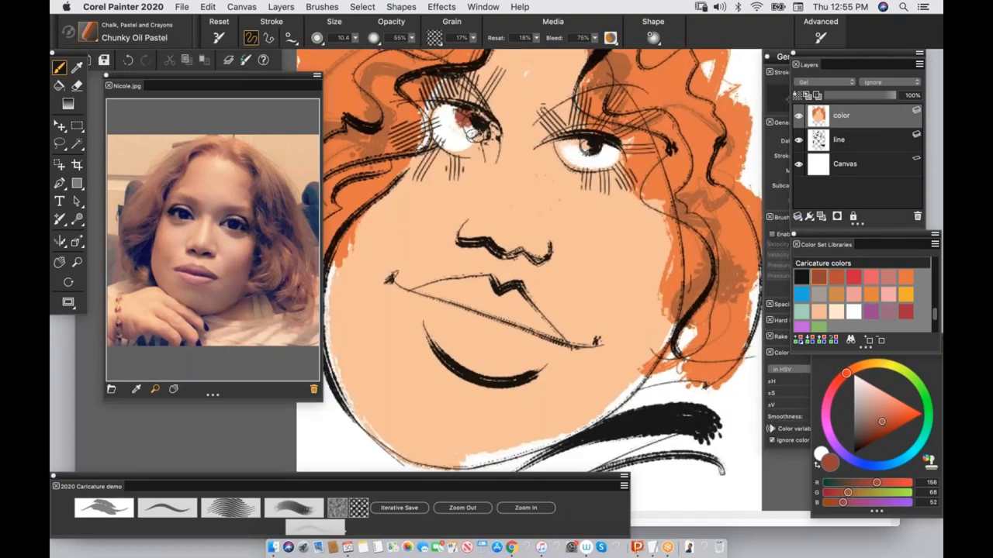
left_click_drag(485, 135, 491, 131)
mouse_move(585, 144)
left_mouse_down()
mouse_move(577, 147)
mouse_move(609, 148)
left_mouse_up()
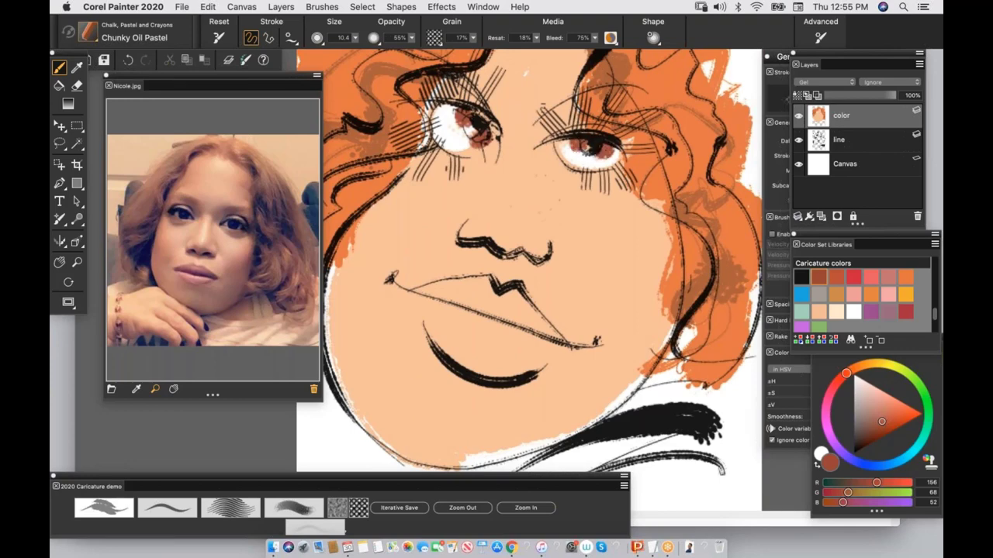
Step: Paint the upper and lower lips with the dusty pink swatch, leaving a highlight on the lower lip
scroll(460, 365, "up", 3)
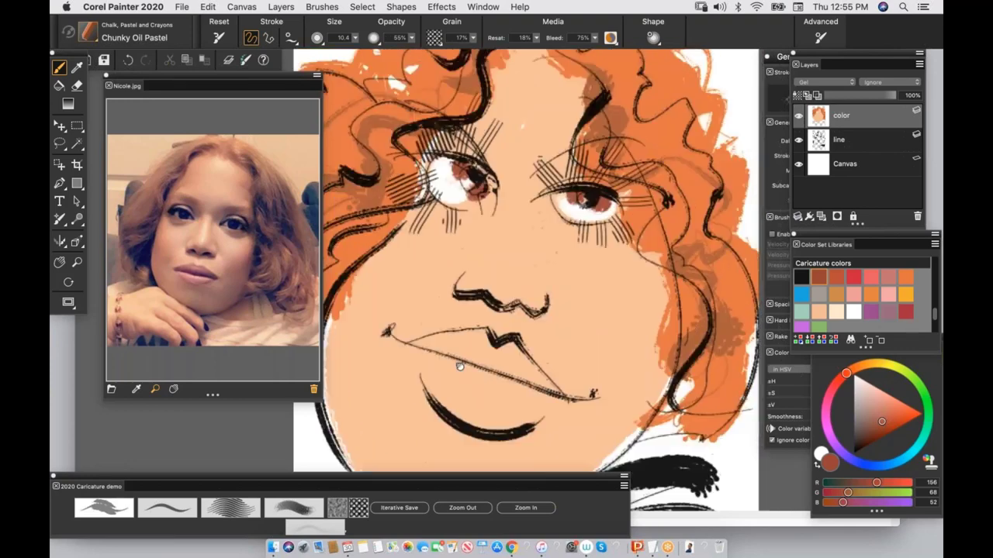
left_click_drag(460, 366, 449, 360)
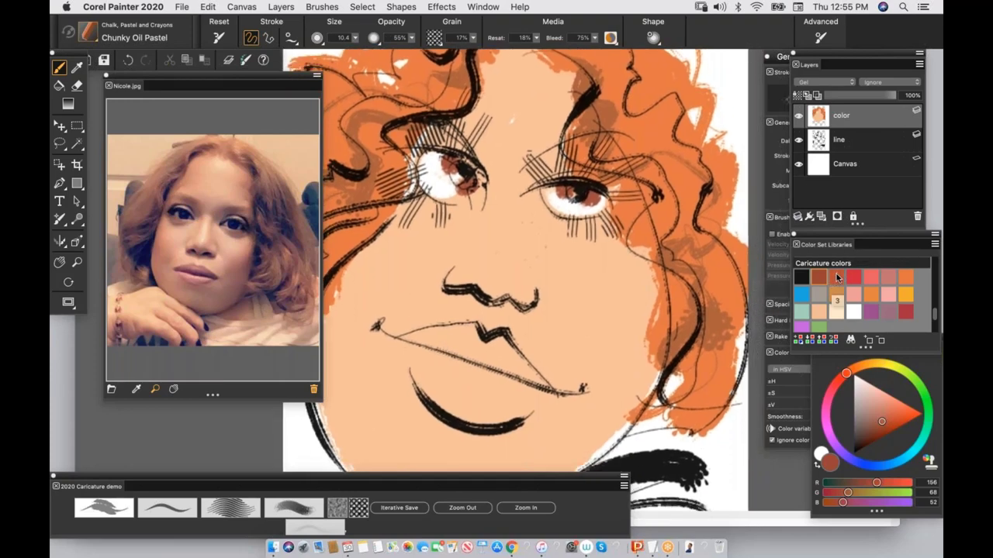
left_click(888, 278)
mouse_move(414, 351)
left_mouse_down()
mouse_move(435, 386)
mouse_move(473, 332)
mouse_move(504, 341)
mouse_move(462, 363)
mouse_move(535, 380)
left_mouse_up()
mouse_move(436, 372)
left_mouse_down()
mouse_move(484, 380)
mouse_move(456, 396)
mouse_move(494, 405)
mouse_move(470, 404)
mouse_move(507, 404)
mouse_move(528, 383)
left_mouse_up()
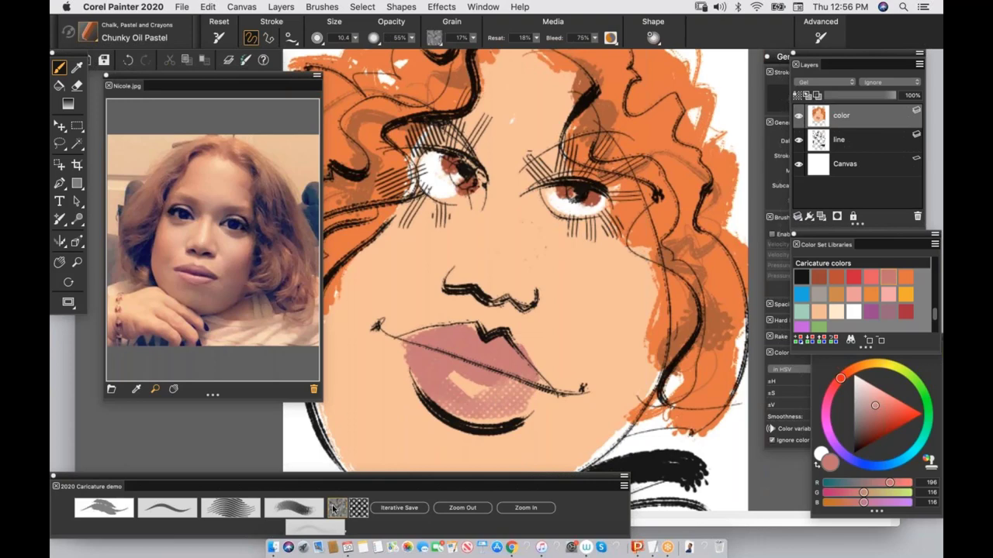
Step: Fill in the lower lip with dusty pink and paint its highlight with the lighter salmon-pink swatch
mouse_move(481, 412)
left_mouse_down()
mouse_move(503, 407)
mouse_move(509, 388)
left_mouse_up()
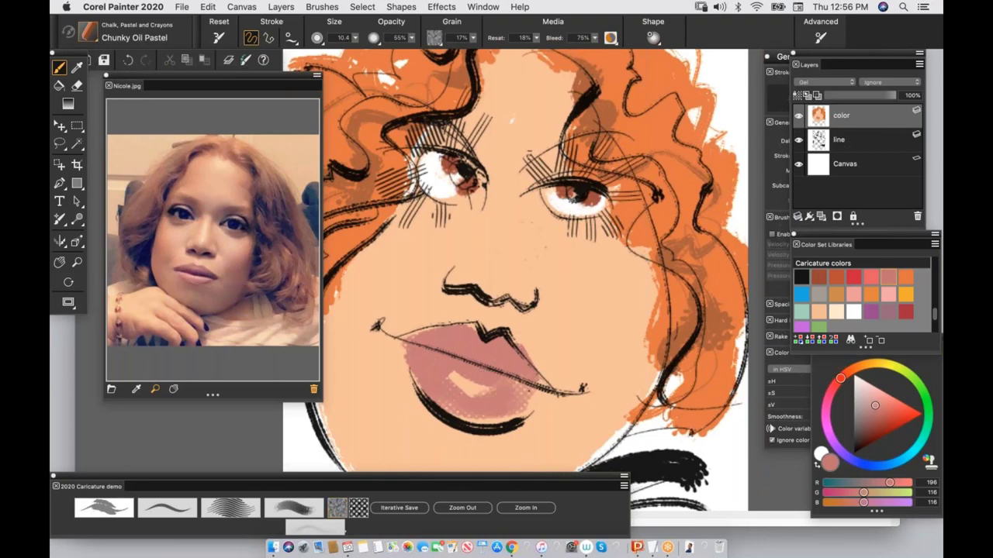
left_click(853, 295)
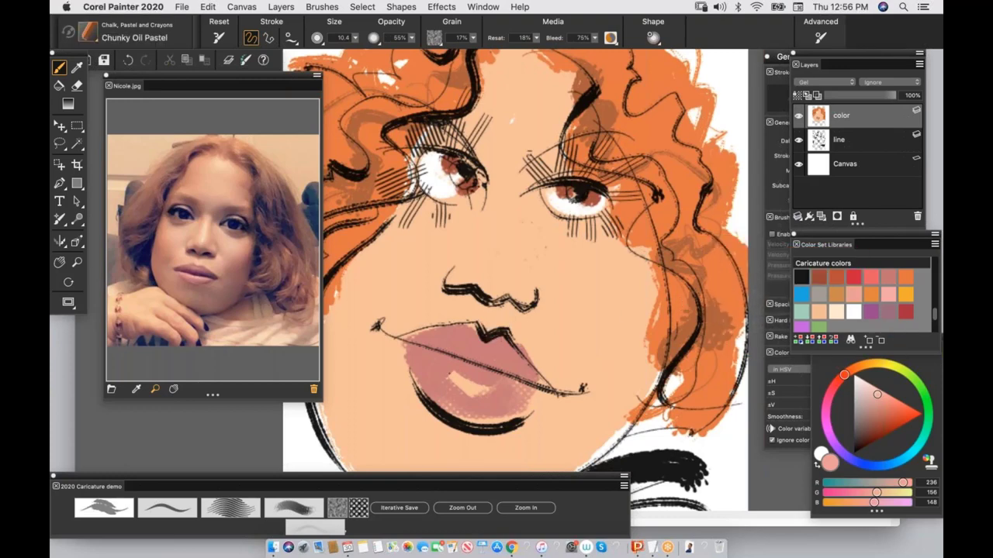
mouse_move(455, 372)
left_mouse_down()
mouse_move(469, 393)
mouse_move(448, 378)
mouse_move(492, 393)
mouse_move(445, 372)
mouse_move(508, 390)
left_mouse_up()
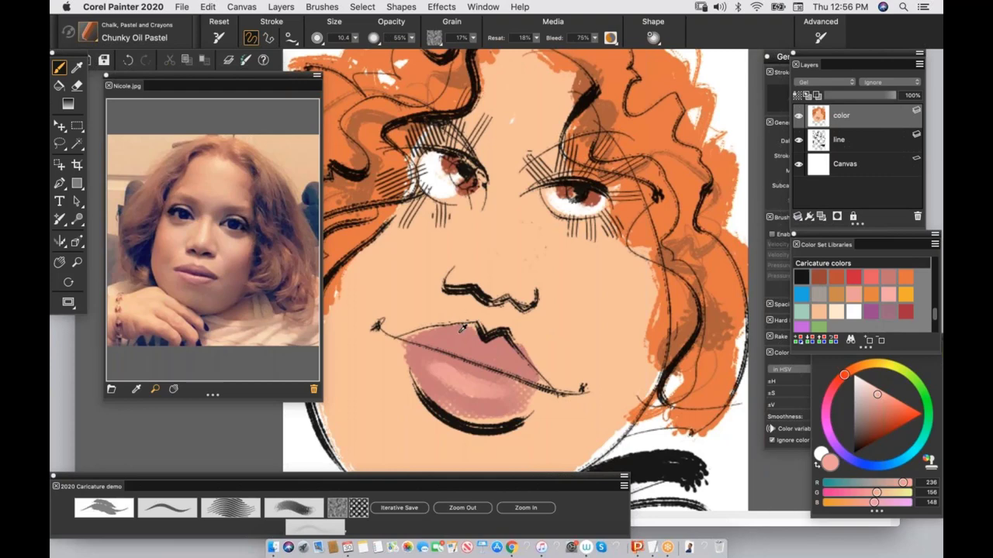
Step: Sample the lip color, darken it to RGB 164, 86, 86, and shade the upper lip and the lower lip's edges
left_click(514, 343, "alt")
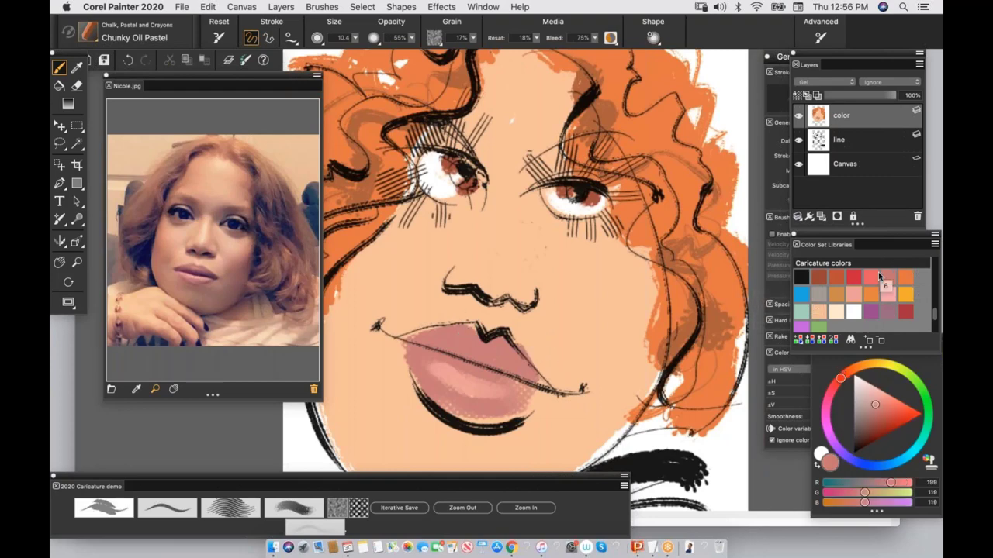
left_click(877, 417)
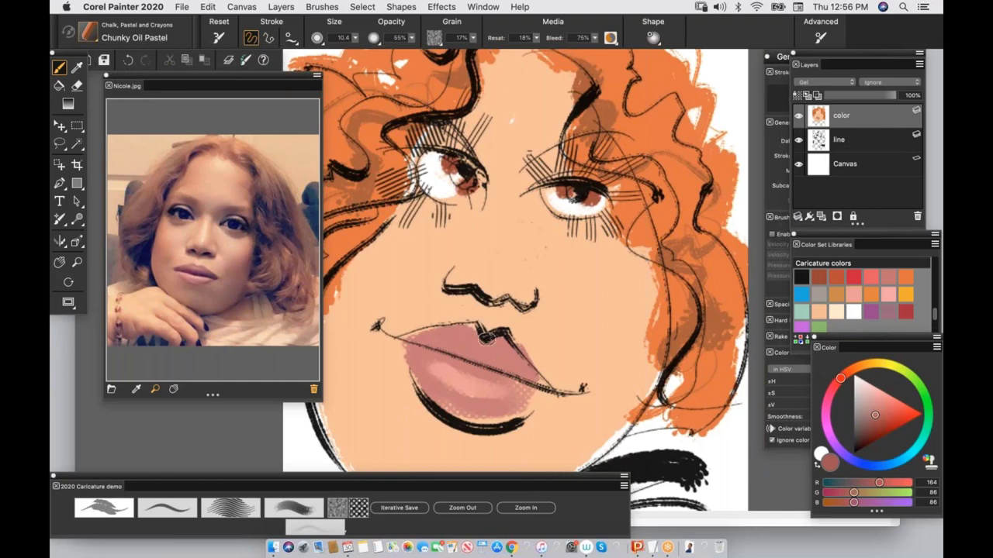
mouse_move(487, 339)
left_mouse_down()
mouse_move(429, 344)
mouse_move(477, 355)
mouse_move(466, 346)
mouse_move(525, 378)
left_mouse_up()
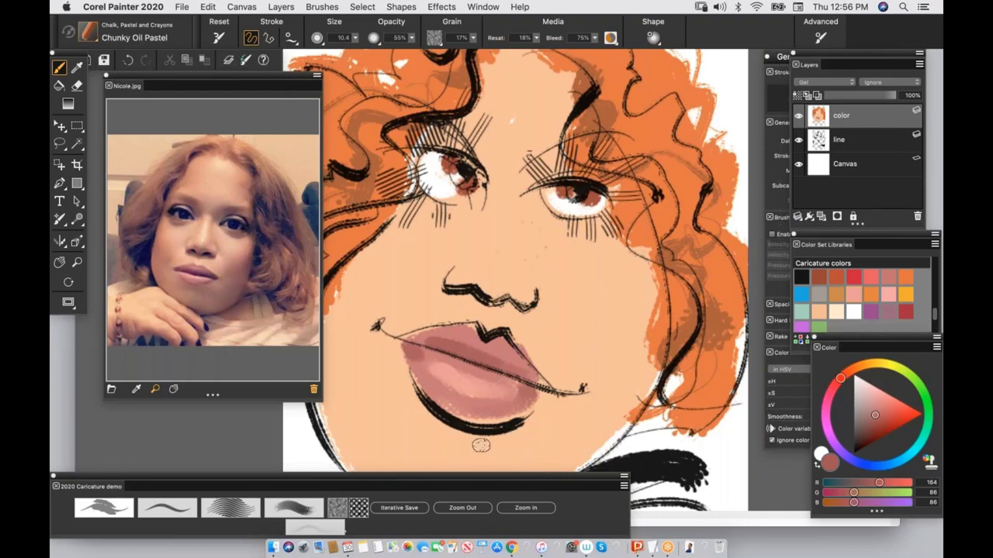
Step: Save the painting as a Painter RIFF file in the PAINTER 2020 webinar folder, named with the woman's first name
left_click(452, 491)
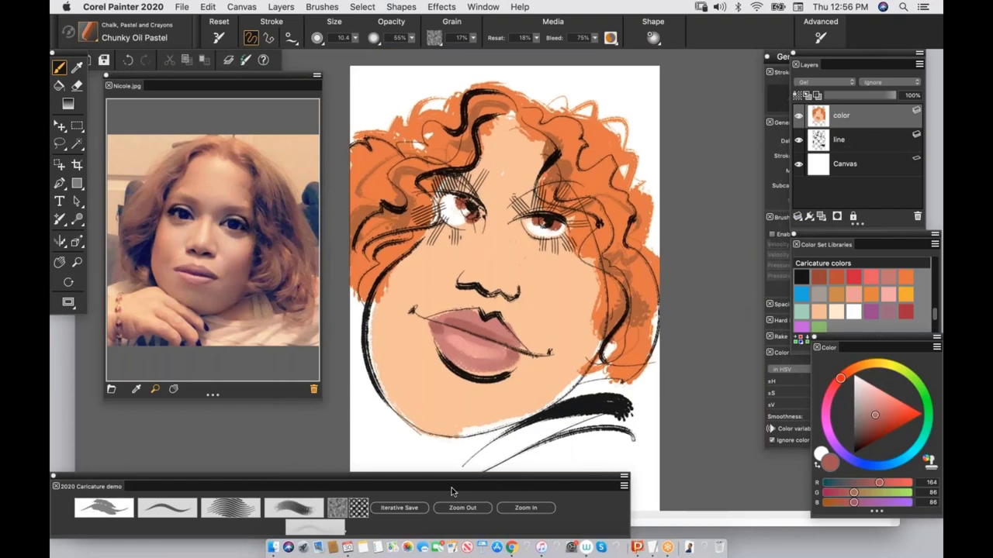
key("super+shift+s")
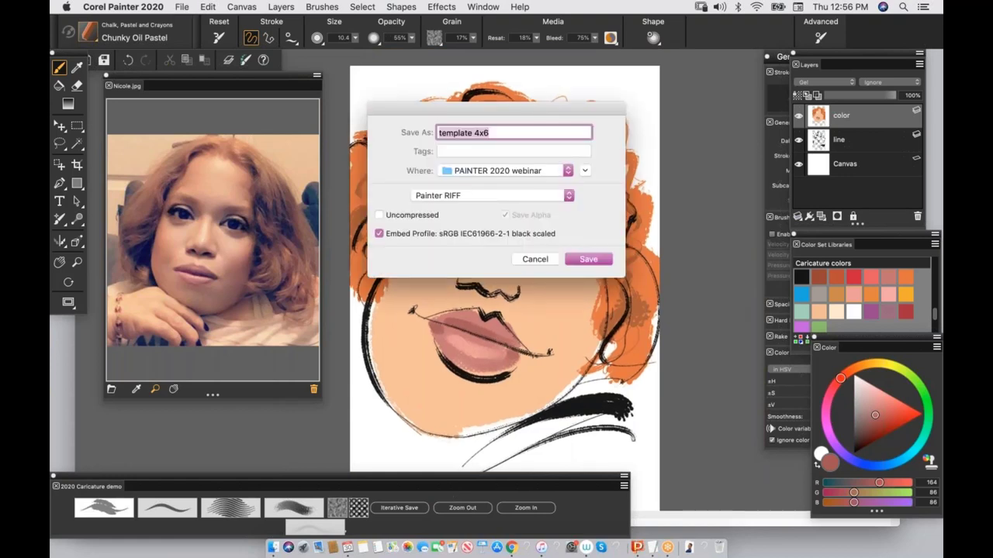
type("nicole")
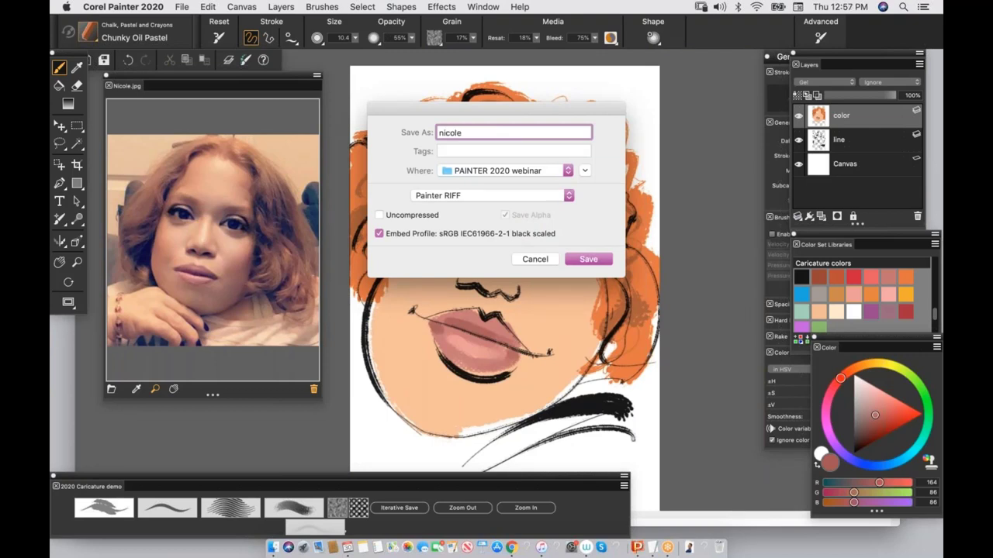
left_click(588, 259)
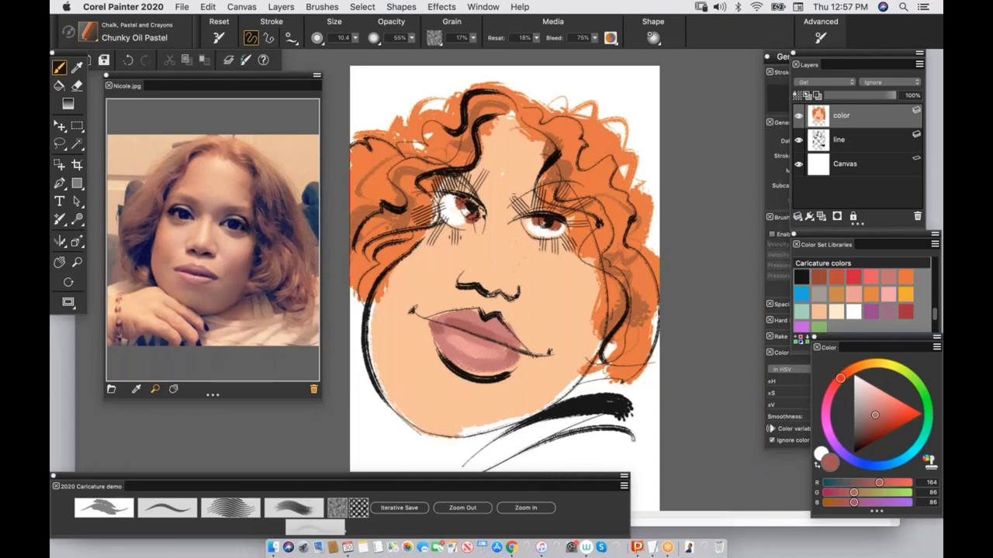
Step: Undo the test stroke on the chin and blend the skin color along the chin and jaw edge with the Grainy Water blender
left_click_drag(459, 422, 504, 417)
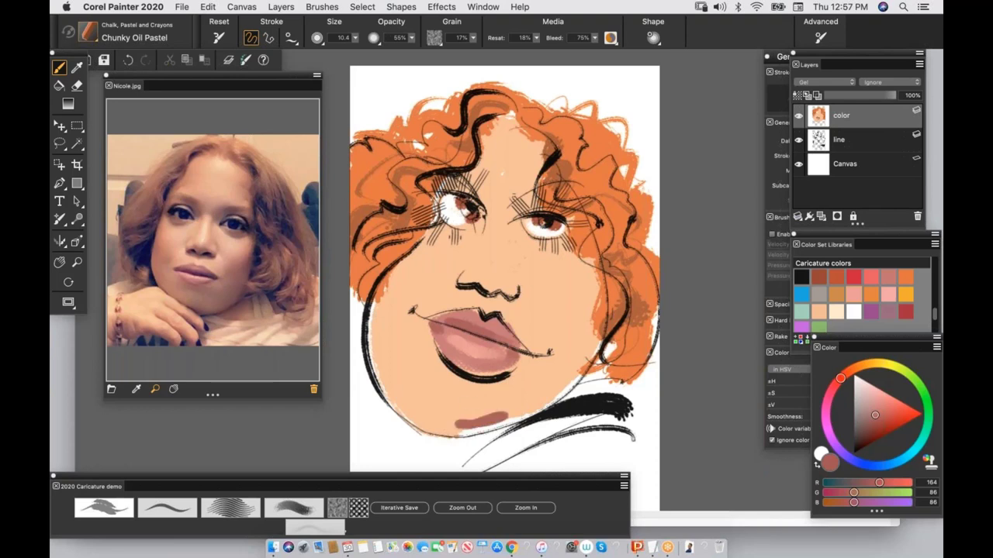
key("super+z")
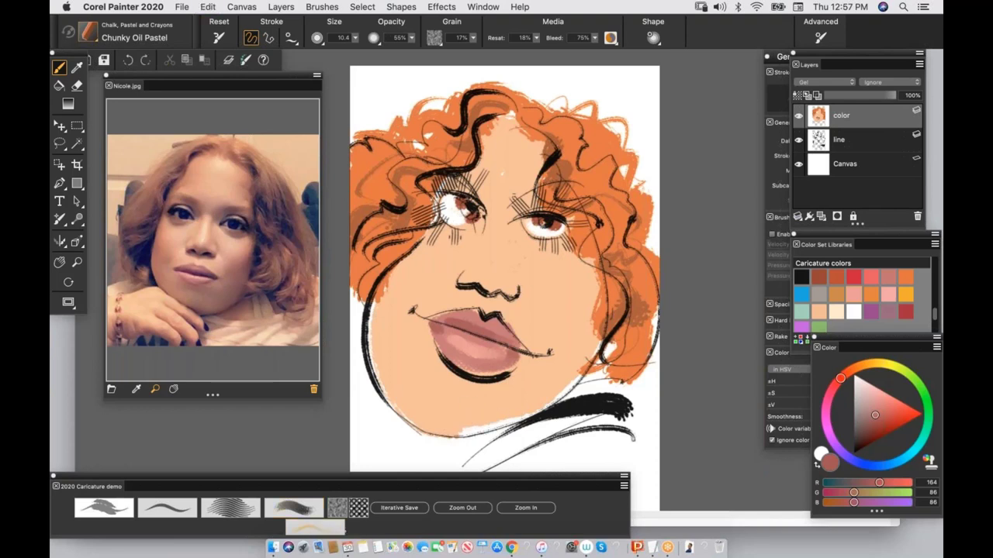
left_click(313, 526)
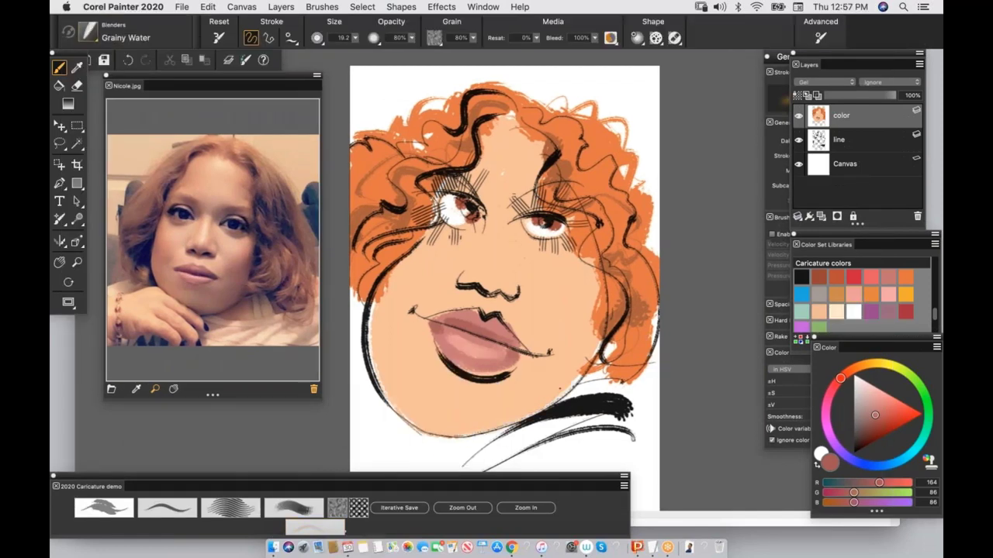
left_click_drag(560, 389, 578, 369)
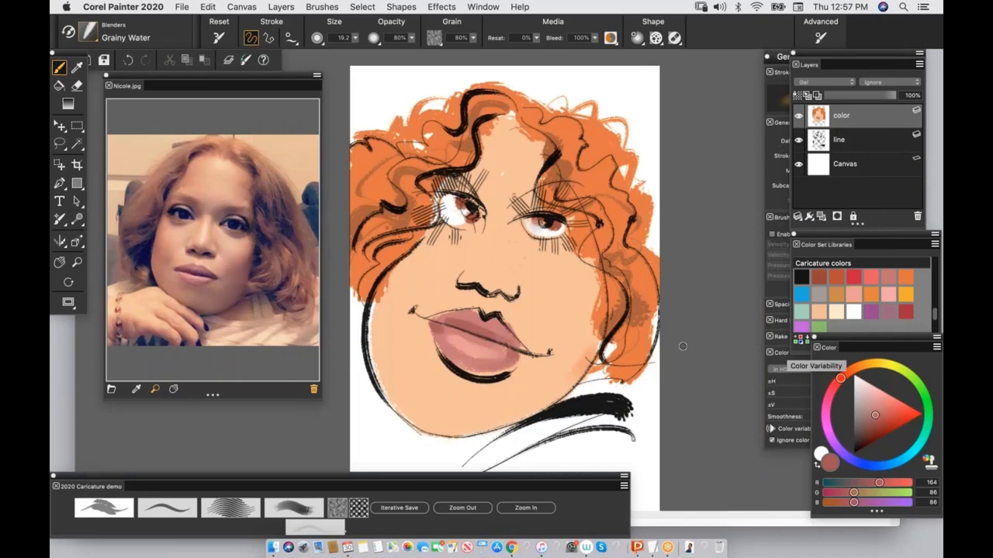
Step: Sample a lighter reddish brown from the eye and paint it into both irises with the Chunky Oil Pastel brush
left_click(541, 216, "alt")
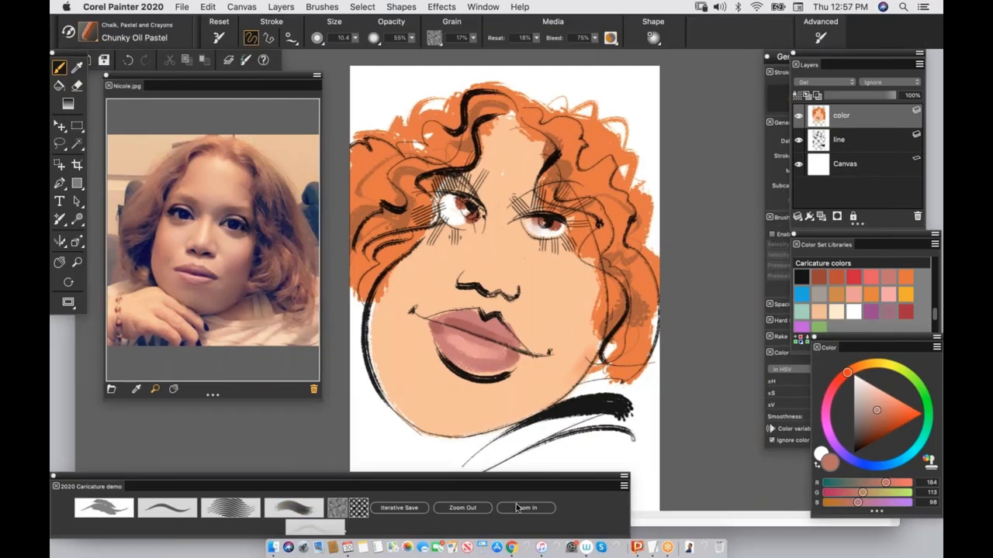
left_click(517, 508)
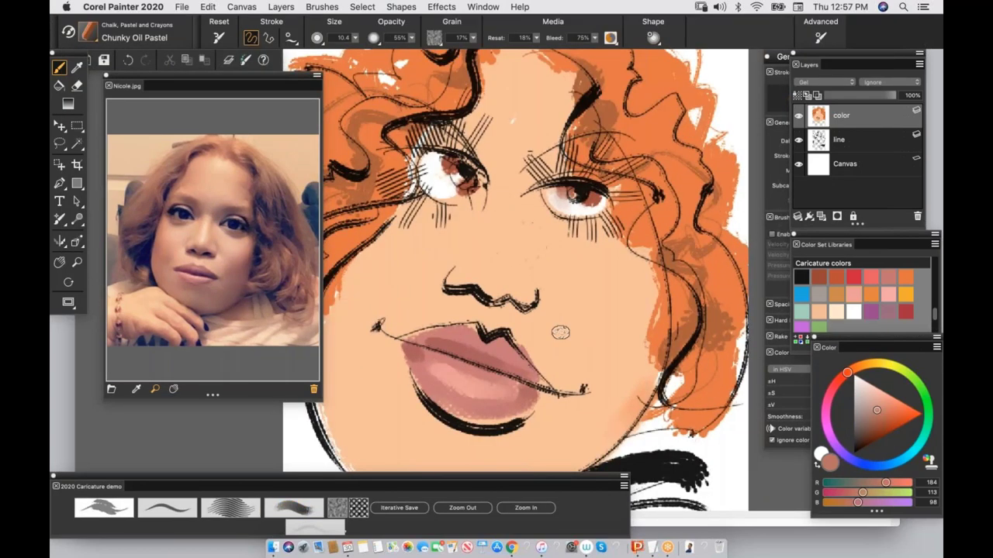
mouse_move(567, 203)
left_mouse_down()
mouse_move(597, 199)
mouse_move(581, 206)
left_mouse_up()
left_click_drag(440, 167, 465, 193)
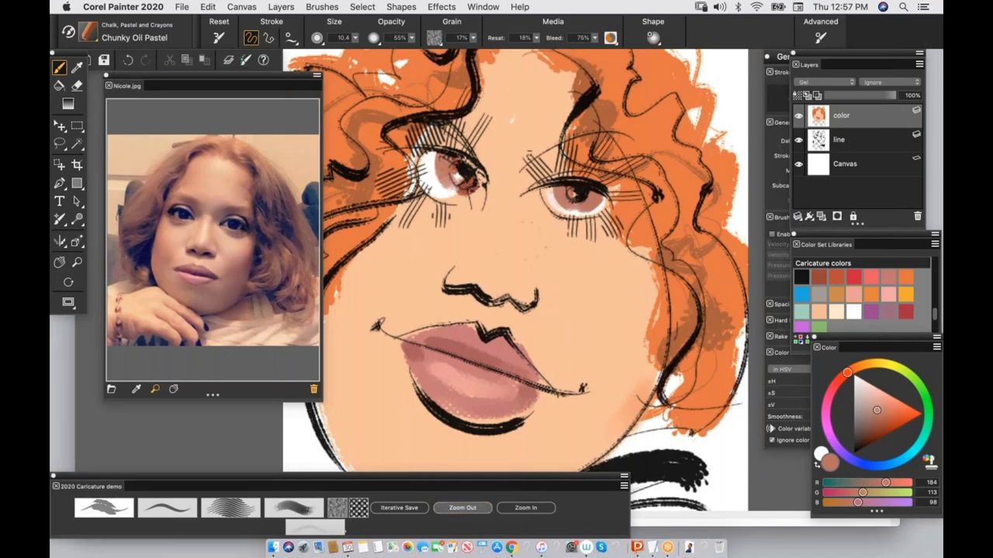
Step: Paint blush on both cheeks with the dusty pink swatch
left_click(462, 507)
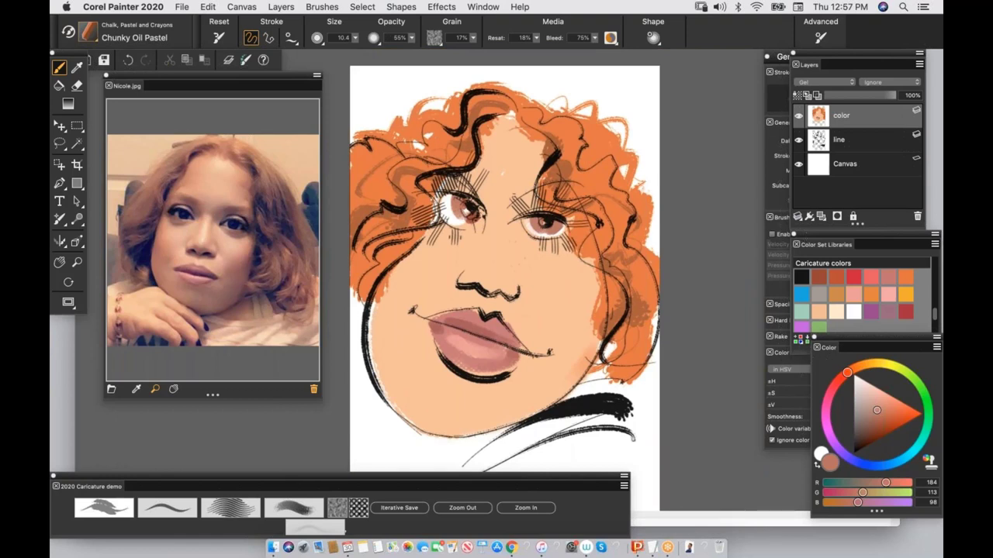
left_click(887, 274)
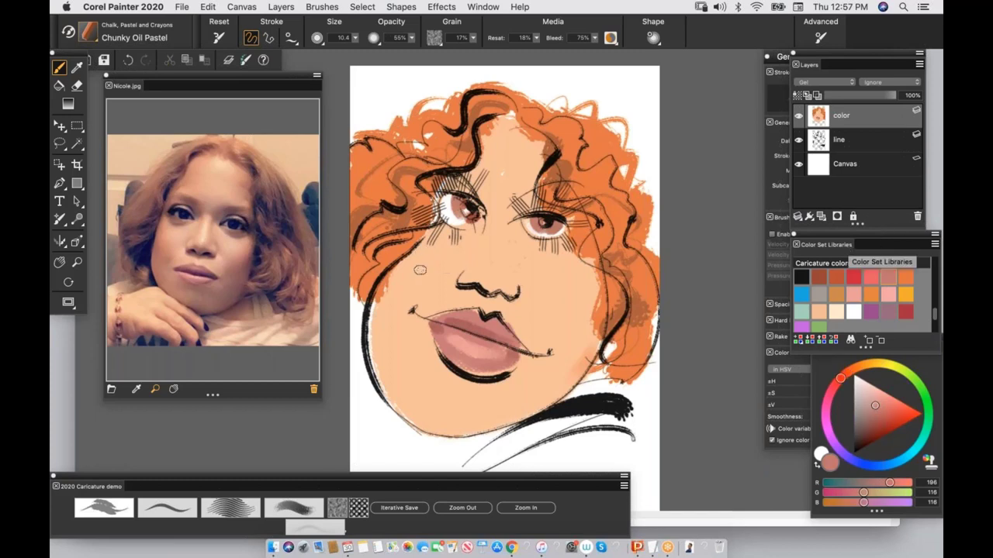
left_click_drag(423, 242, 400, 288)
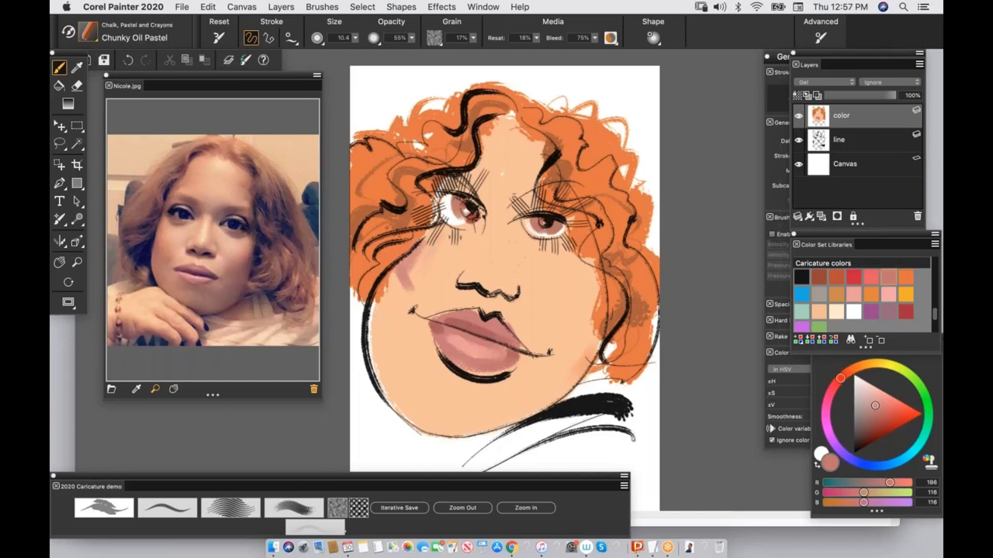
left_click_drag(419, 233, 434, 266)
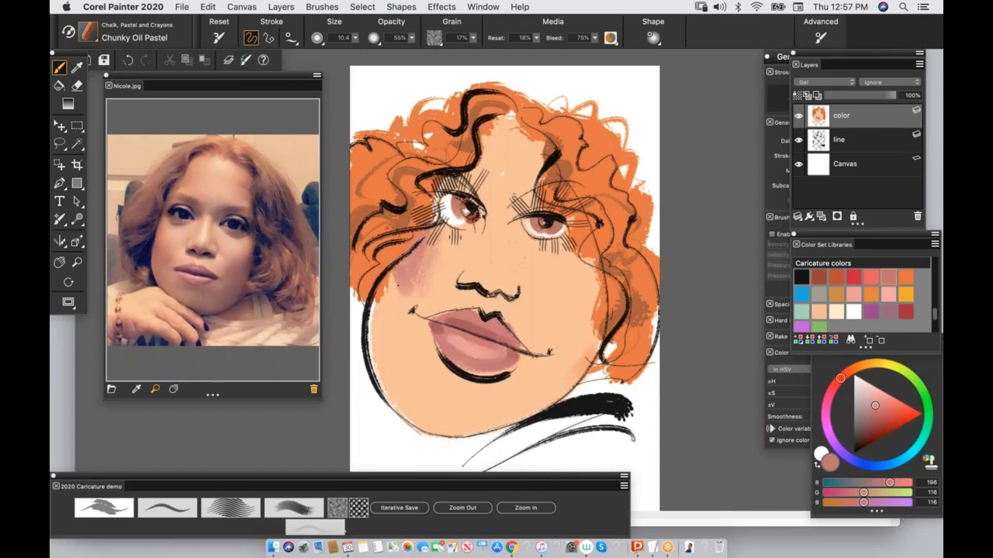
mouse_move(552, 339)
left_mouse_down()
mouse_move(596, 290)
mouse_move(593, 275)
left_mouse_up()
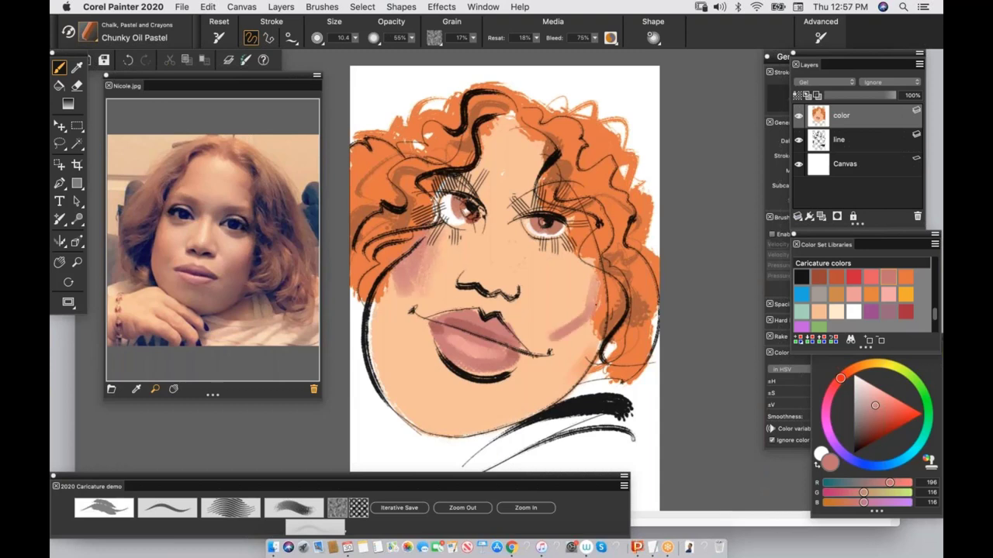
mouse_move(590, 326)
left_mouse_down()
mouse_move(564, 334)
mouse_move(599, 330)
mouse_move(578, 348)
mouse_move(599, 322)
left_mouse_up()
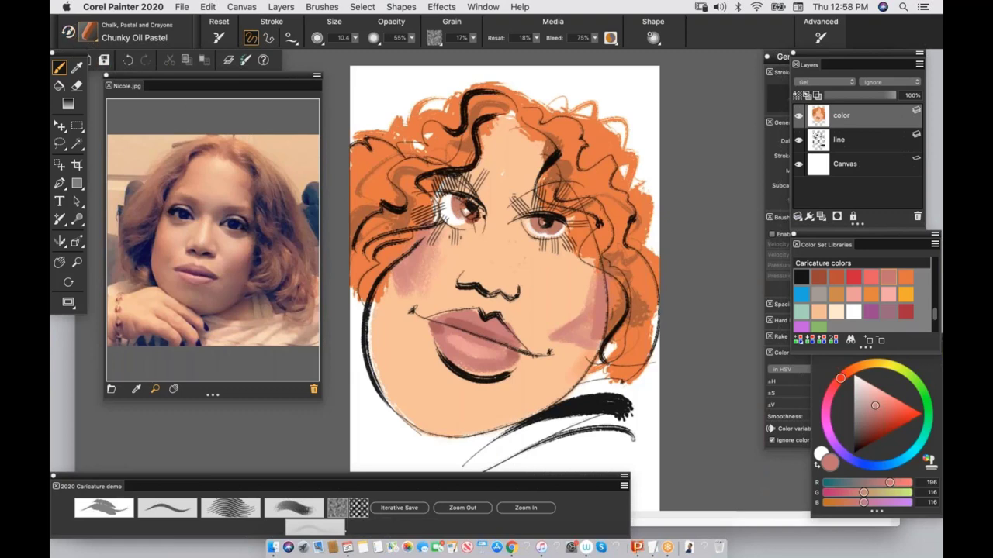
Step: Blend the blush on both cheeks into the surrounding skin and along the face edges with the Grainy Water blender
left_click(313, 527)
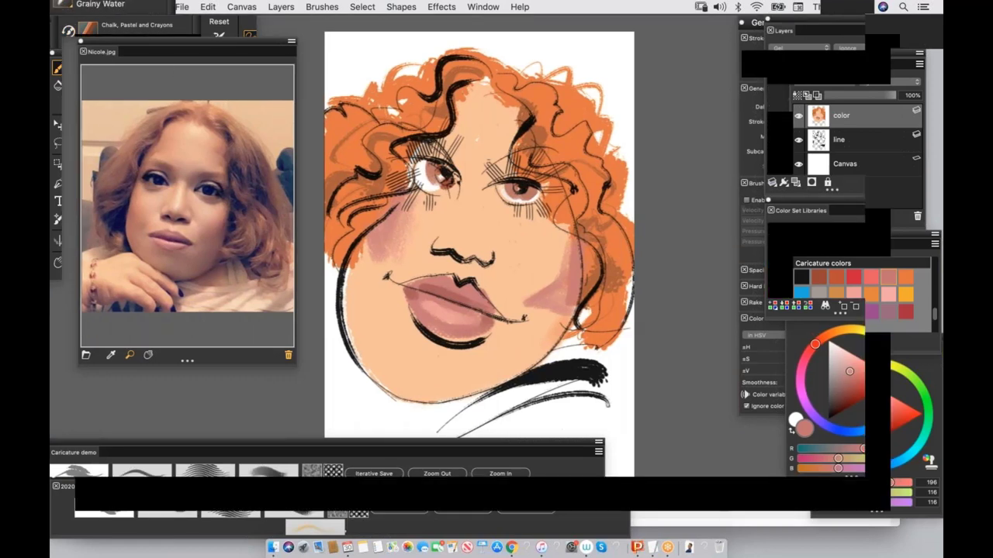
left_click_drag(392, 279, 379, 295)
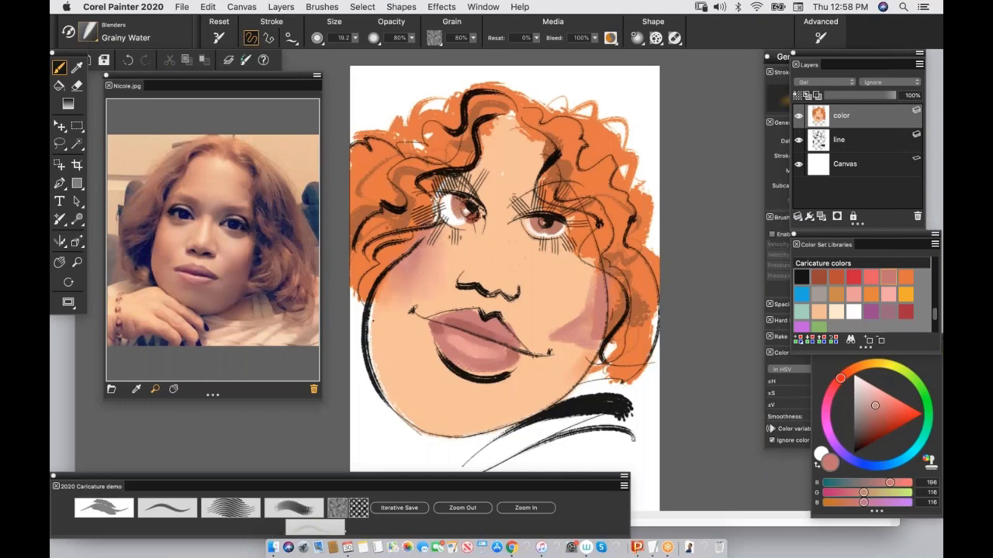
left_click_drag(369, 310, 384, 400)
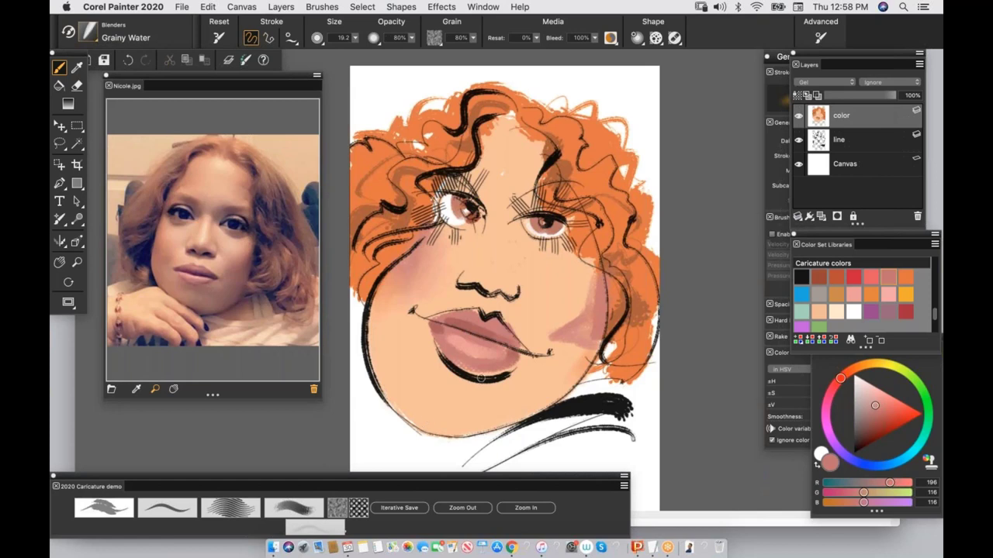
mouse_move(588, 278)
left_mouse_down()
mouse_move(597, 302)
mouse_move(552, 336)
left_mouse_up()
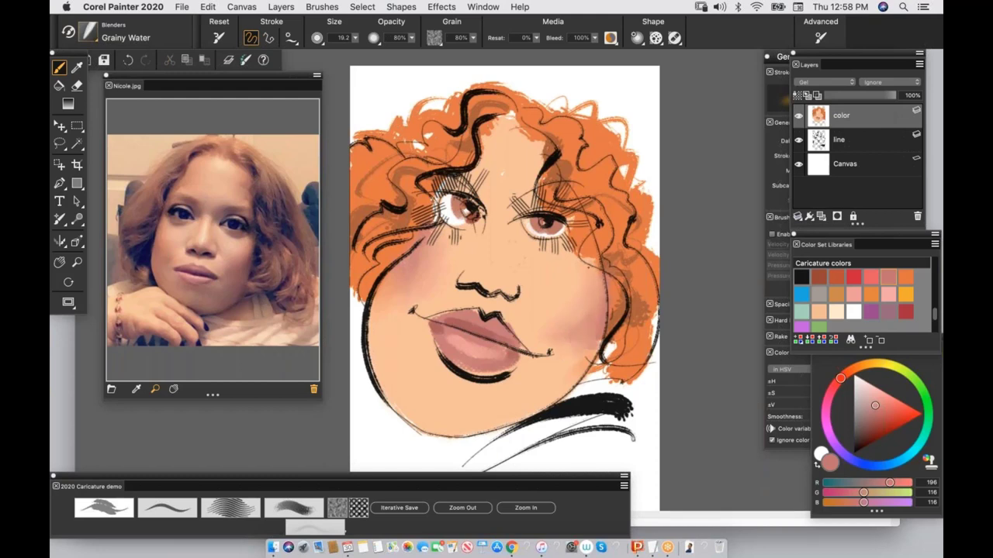
left_click_drag(588, 267, 595, 256)
left_click_drag(606, 356, 603, 345)
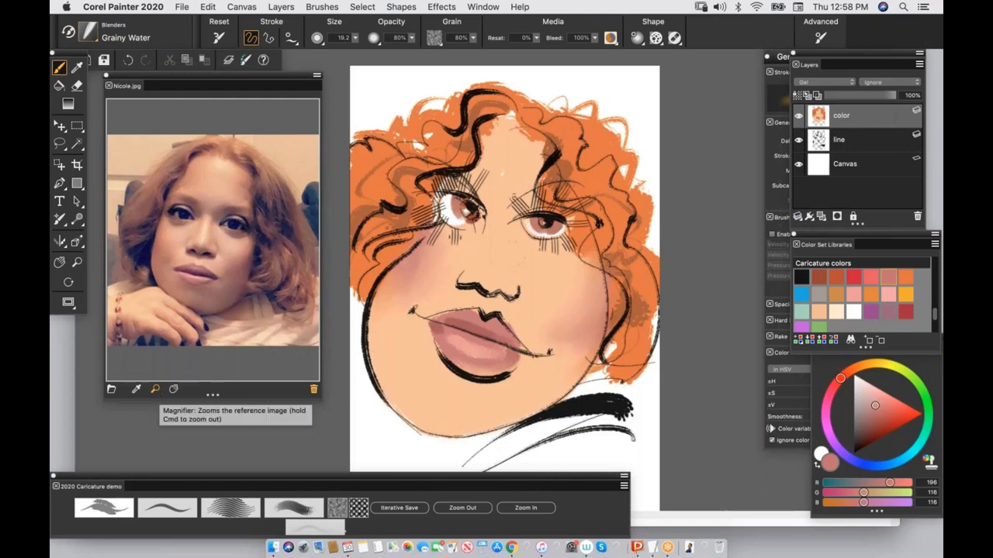
Step: Enlarge the reference photo, paint mauve eyeshadow above both eyes with Chunky Oil Pastel, and soften it with Grainy Water
left_click(156, 389)
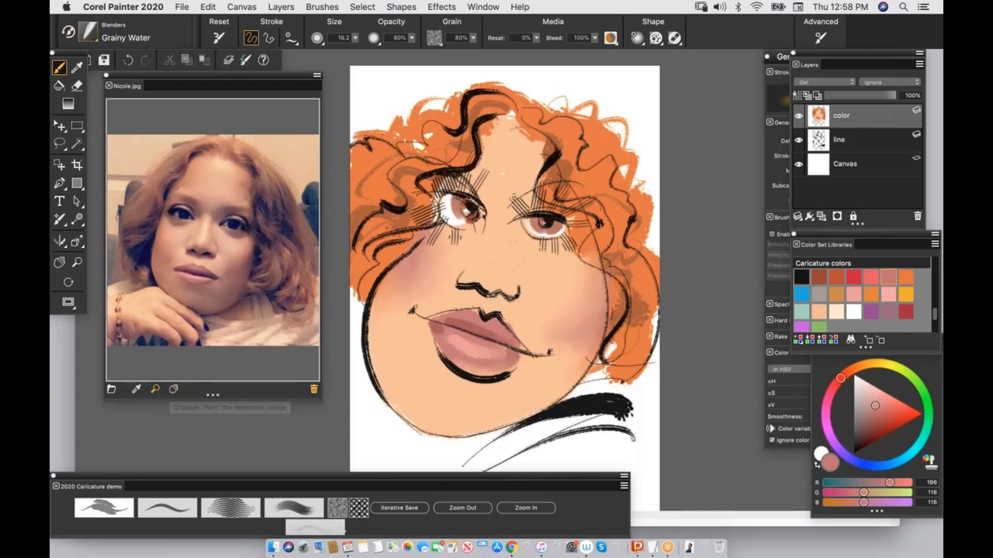
left_click(191, 224)
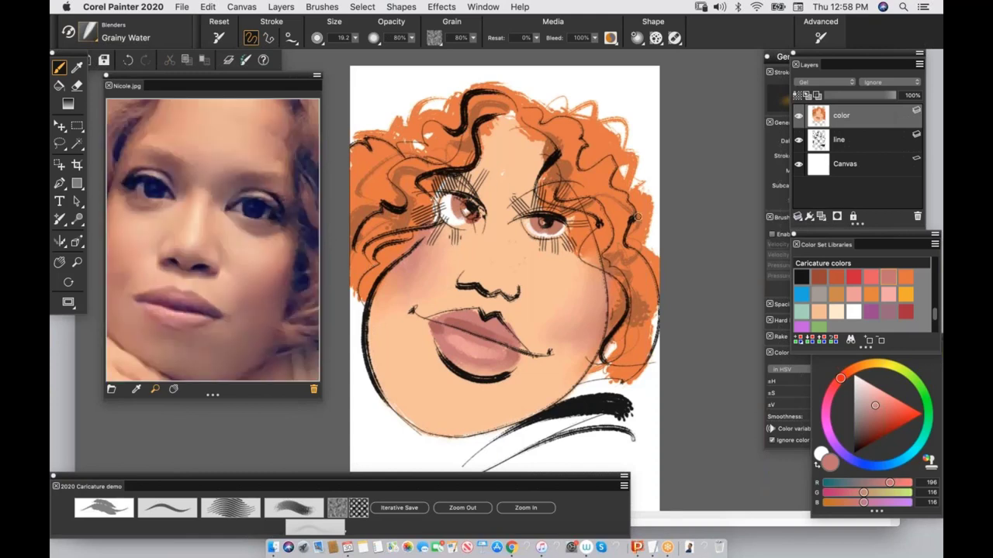
left_click(888, 311)
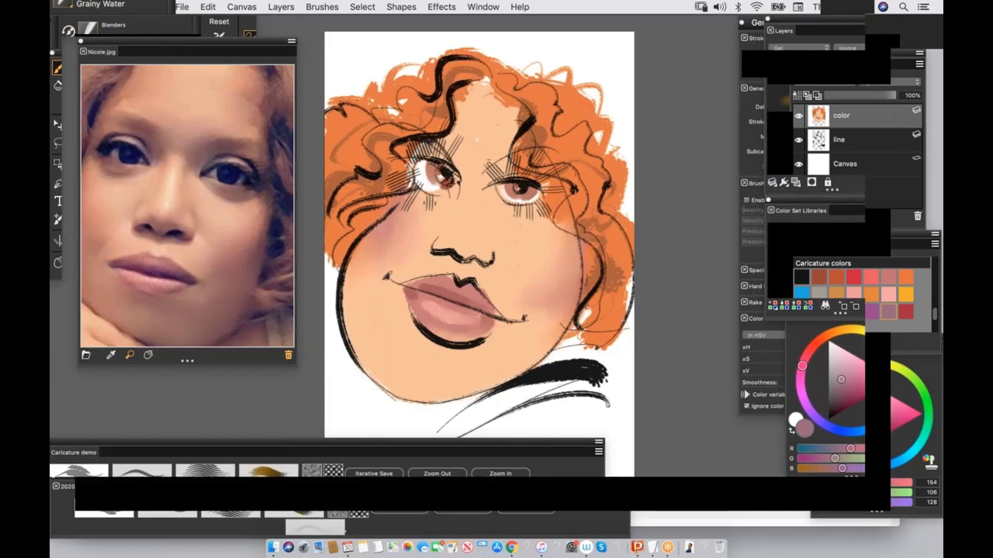
left_click(293, 508)
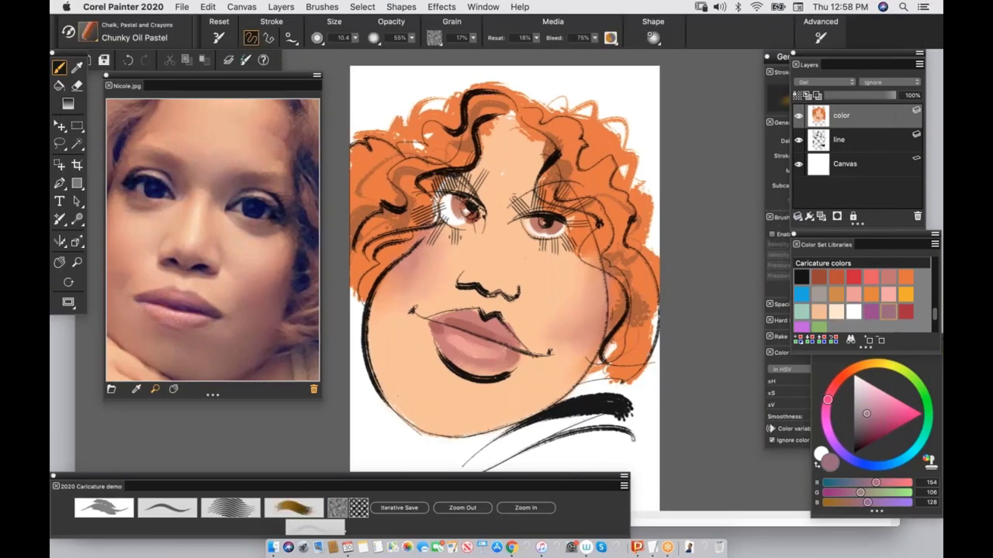
mouse_move(449, 180)
left_mouse_down()
mouse_move(473, 189)
mouse_move(486, 211)
mouse_move(543, 200)
mouse_move(546, 209)
left_mouse_up()
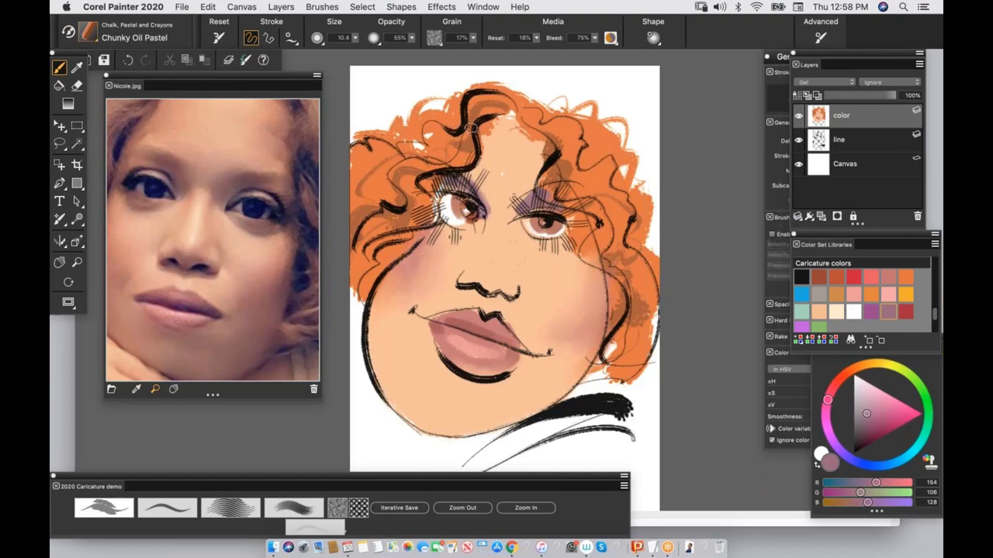
left_click_drag(439, 185, 457, 191)
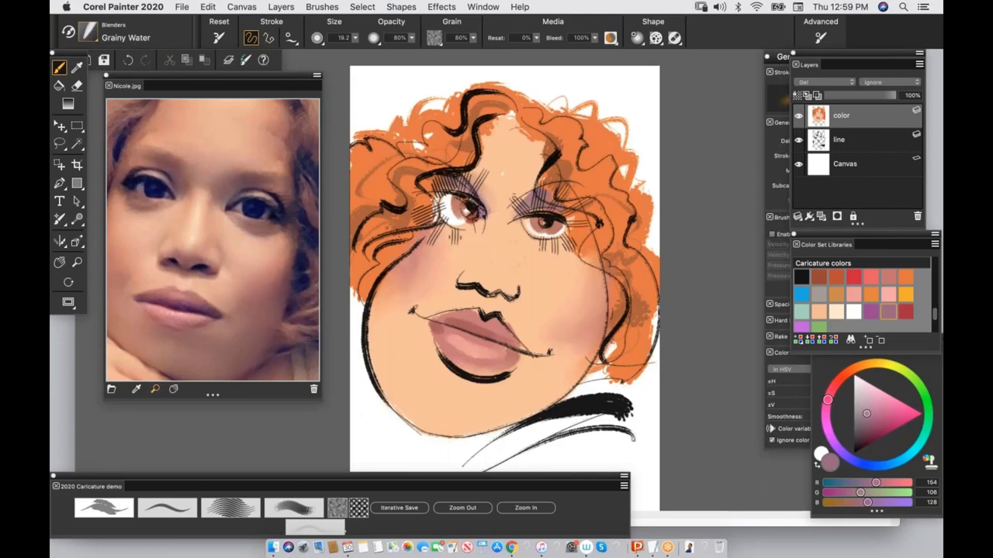
Step: Make an iterative save and paint the underside of the nose with a pink sampled from the lower lip
left_click(396, 508)
left_click(504, 354, "alt")
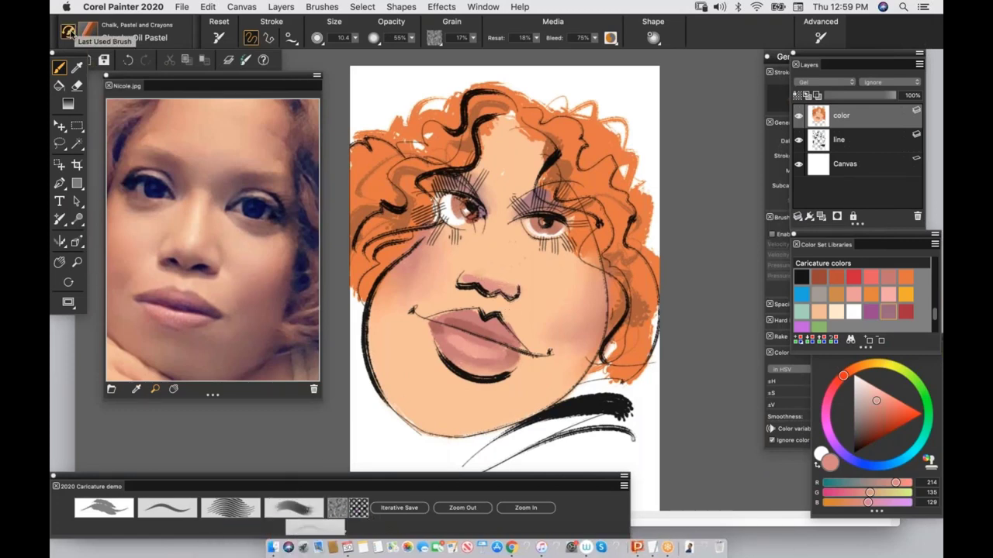
Step: Paint a short white highlight down the bridge of the nose with Chunky Oil Pastel, redoing the first stroke
left_click(68, 33)
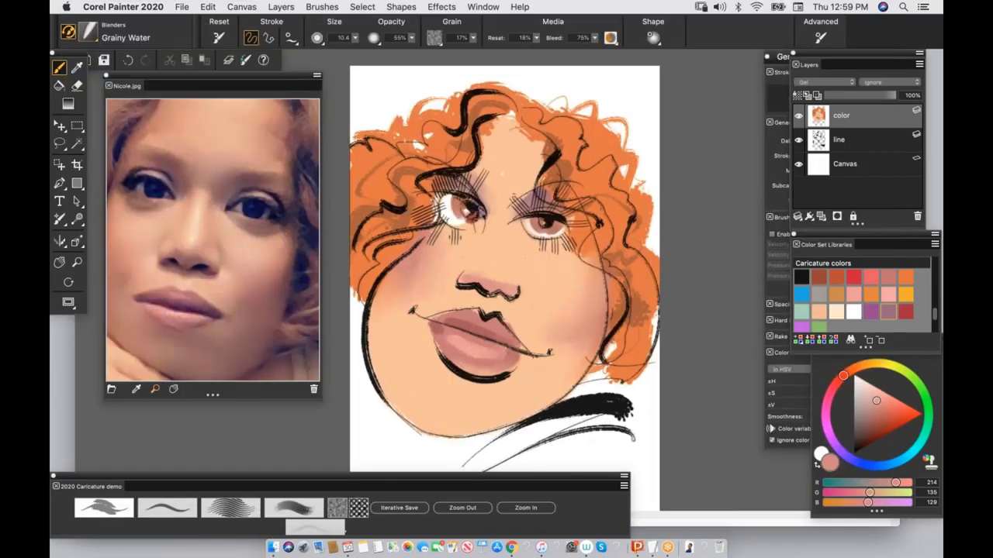
left_click(68, 31)
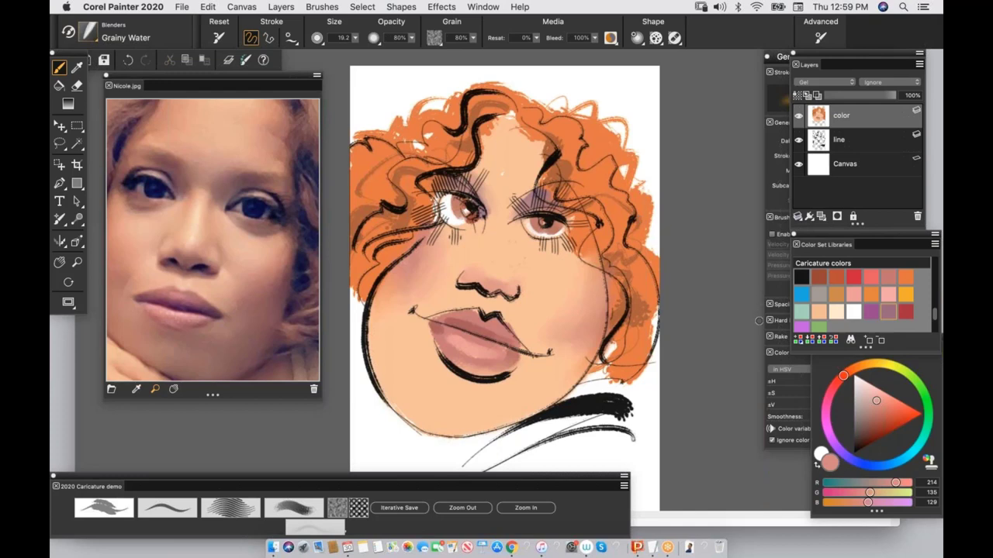
left_click(853, 309)
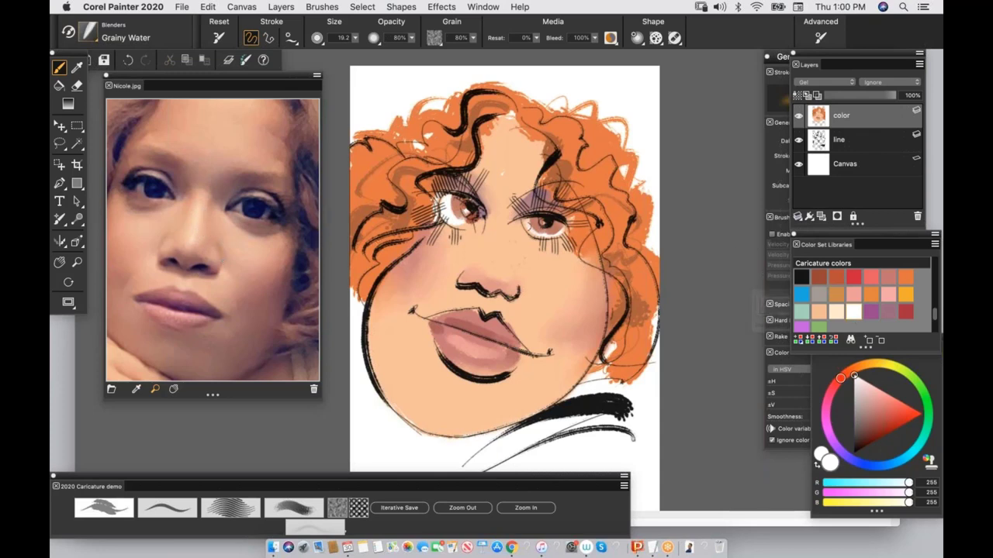
left_click(293, 508)
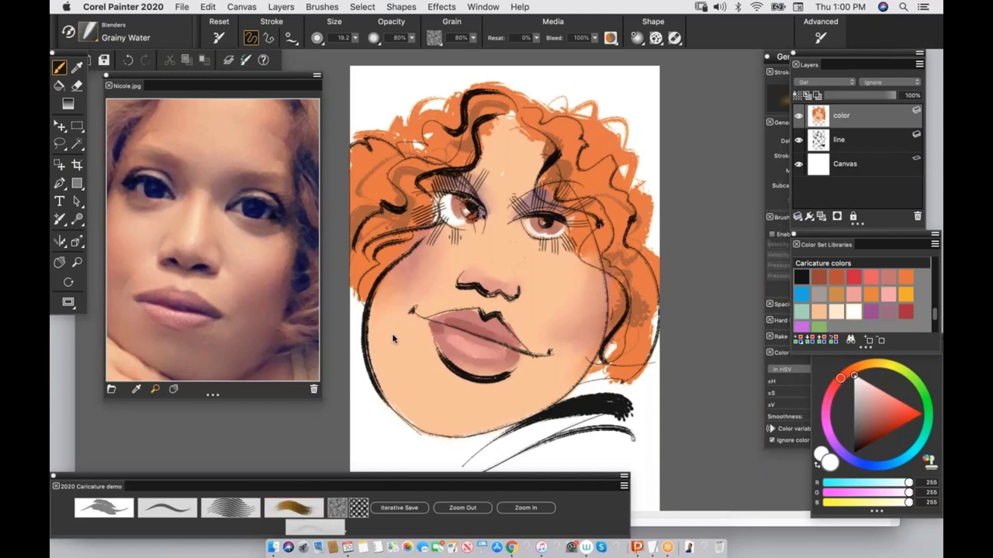
left_click(525, 508)
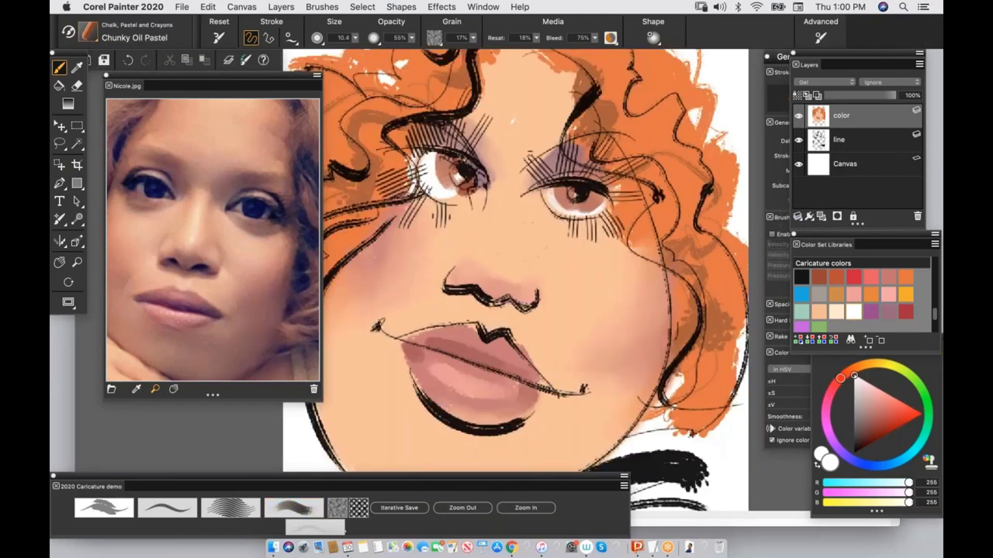
mouse_move(507, 234)
left_mouse_down()
mouse_move(501, 271)
mouse_move(508, 241)
left_mouse_up()
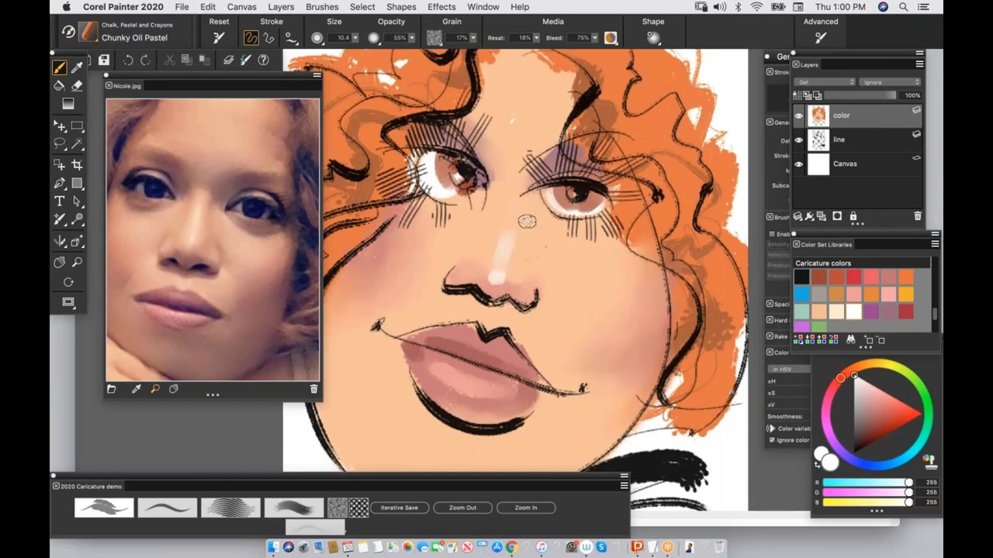
key("super+z")
left_click_drag(498, 268, 509, 225)
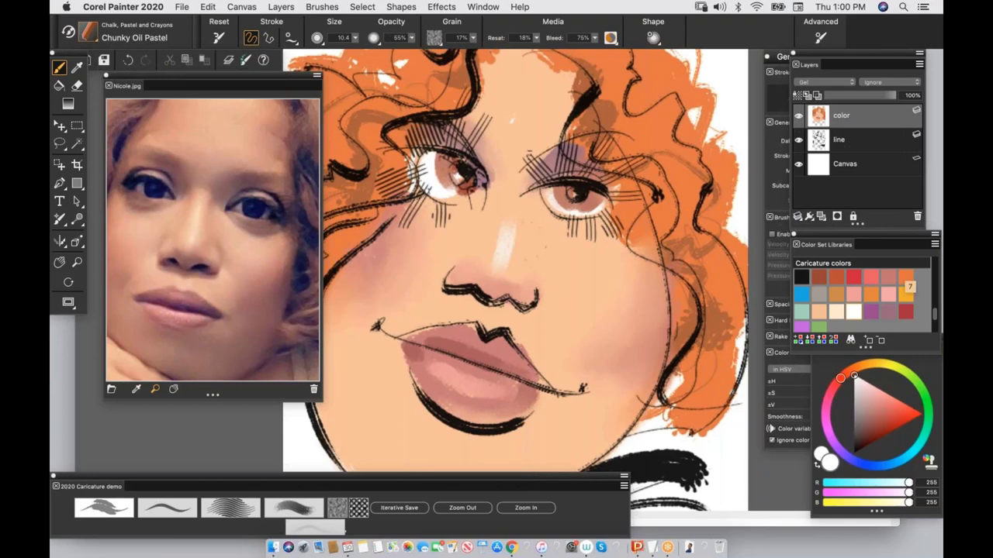
Step: Blend the white nose highlight into the surrounding skin with the Grainy Water blender
left_click(64, 33)
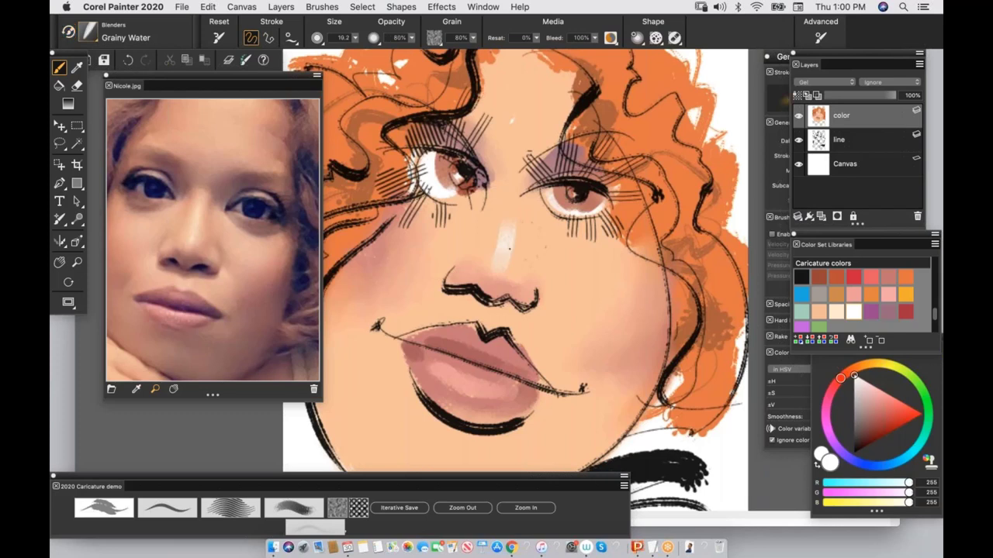
left_click_drag(510, 248, 518, 250)
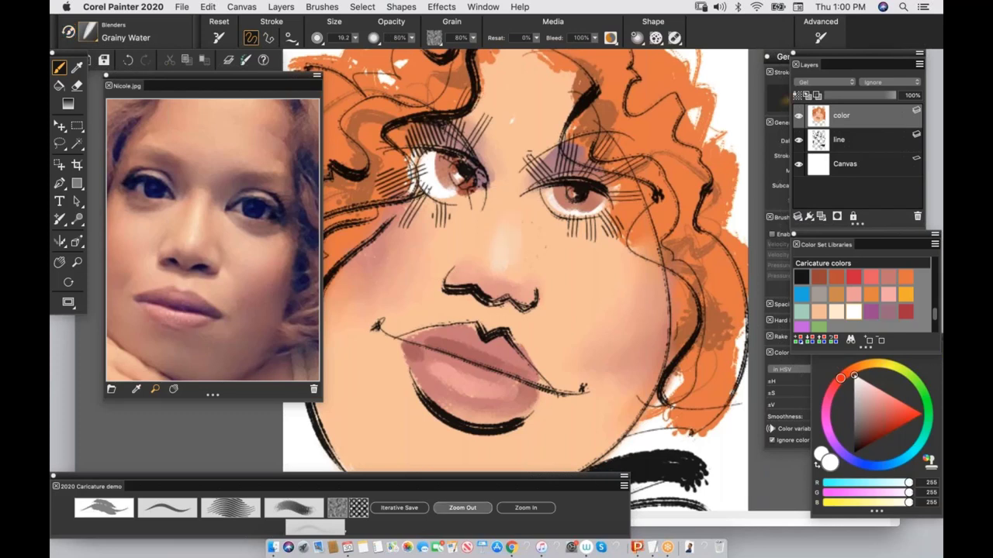
left_click(462, 507)
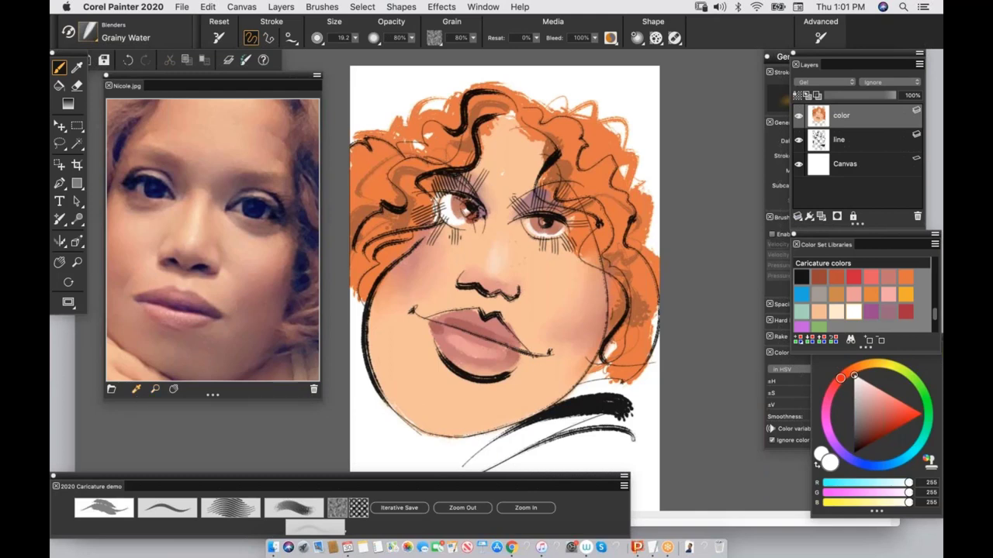
Step: Sample several skin, lip and eye-area colors from the reference photo
left_click(136, 391)
left_click(256, 237)
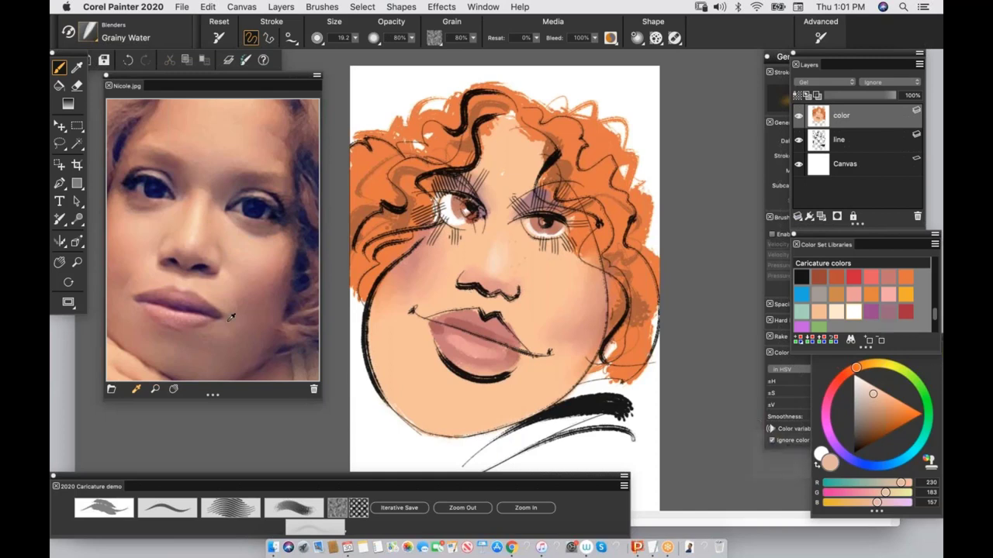
left_click(189, 317)
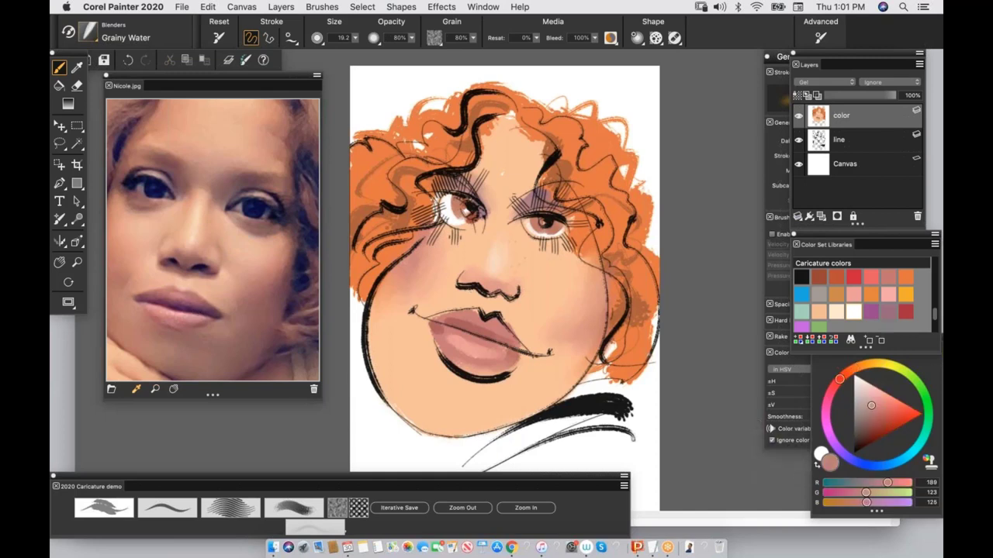
left_click(183, 309)
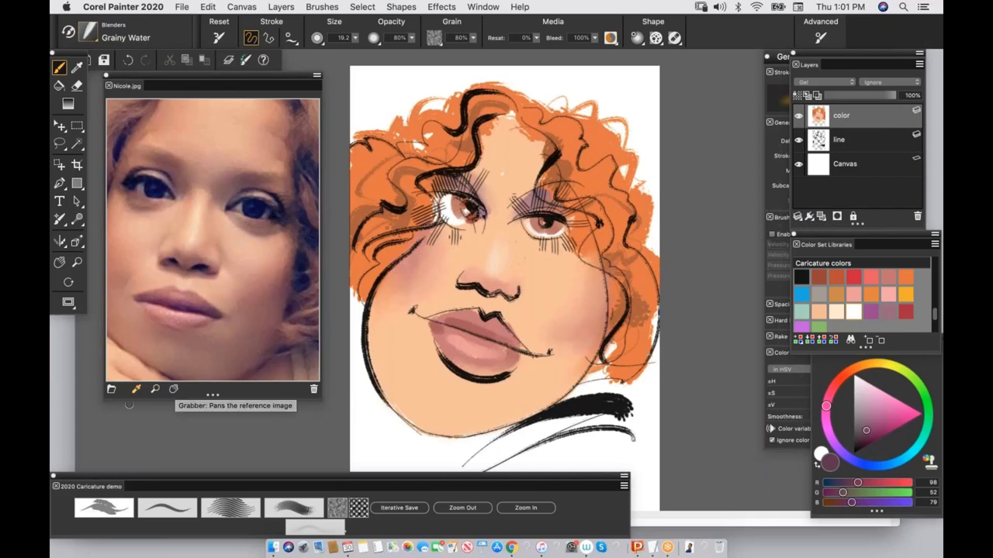
left_click(265, 221, "alt")
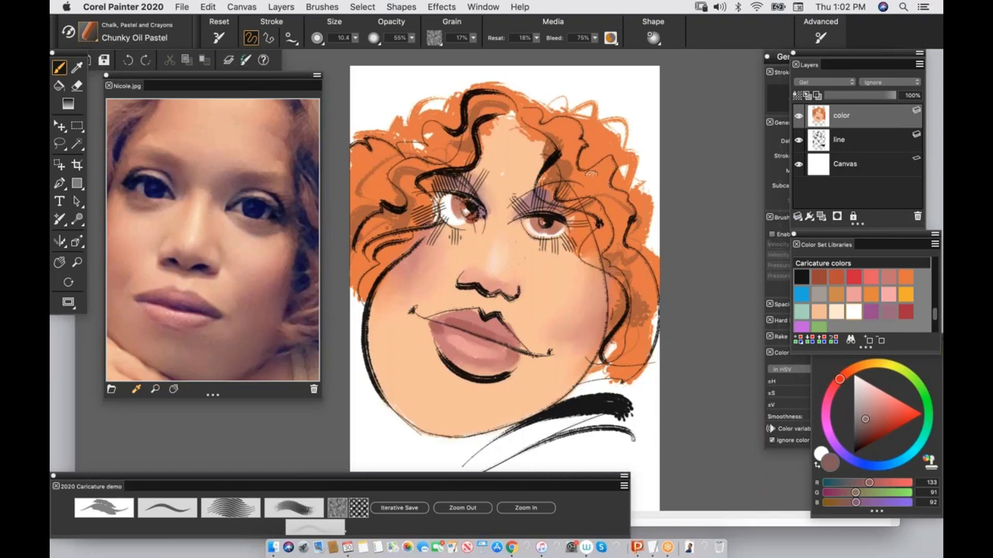
Step: Shade beneath both eyes with Chunky Oil Pastel in a warm pink sampled from the edge of the caricature's cheek
left_click(603, 319, "alt")
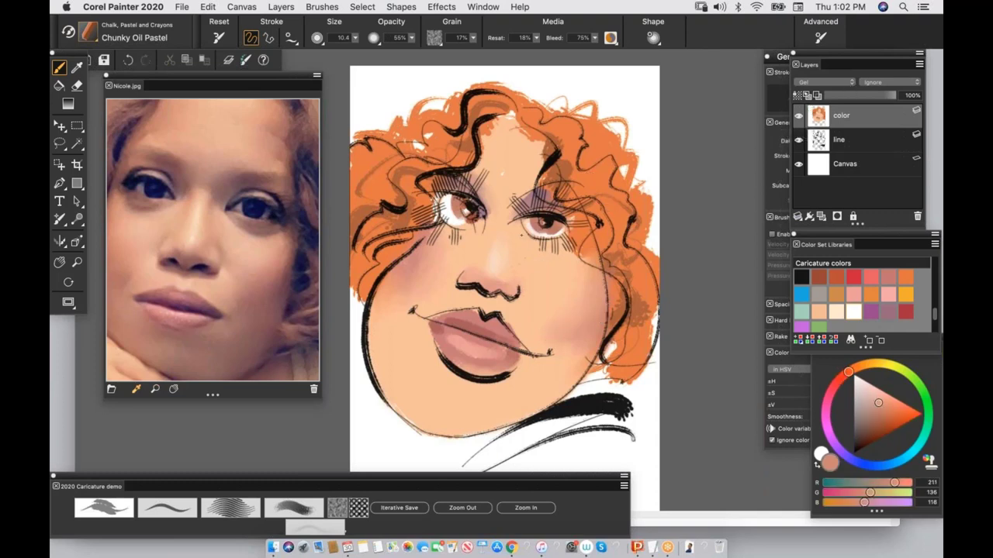
mouse_move(556, 252)
left_mouse_down()
mouse_move(529, 245)
mouse_move(563, 239)
mouse_move(525, 240)
left_mouse_up()
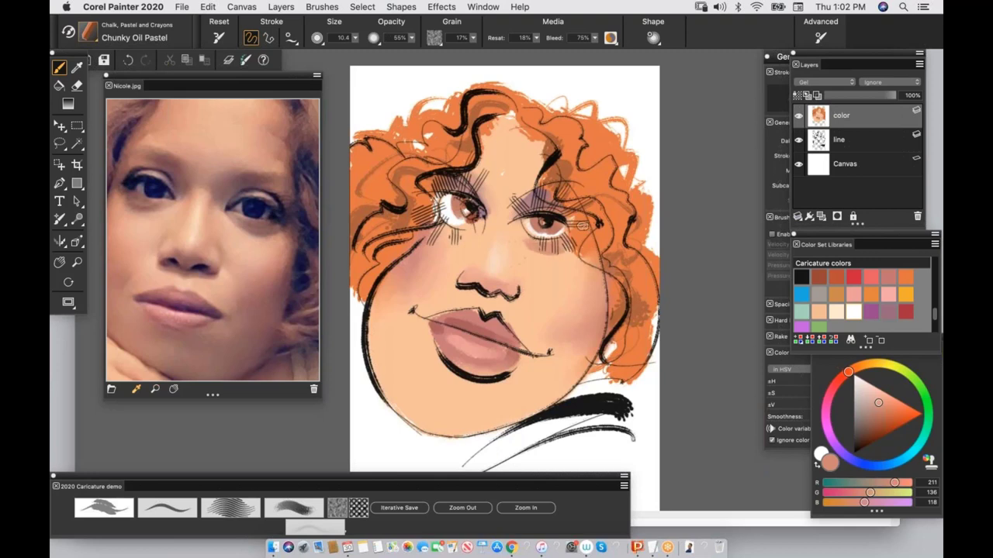
mouse_move(436, 221)
left_mouse_down()
mouse_move(461, 231)
mouse_move(448, 235)
mouse_move(487, 214)
left_mouse_up()
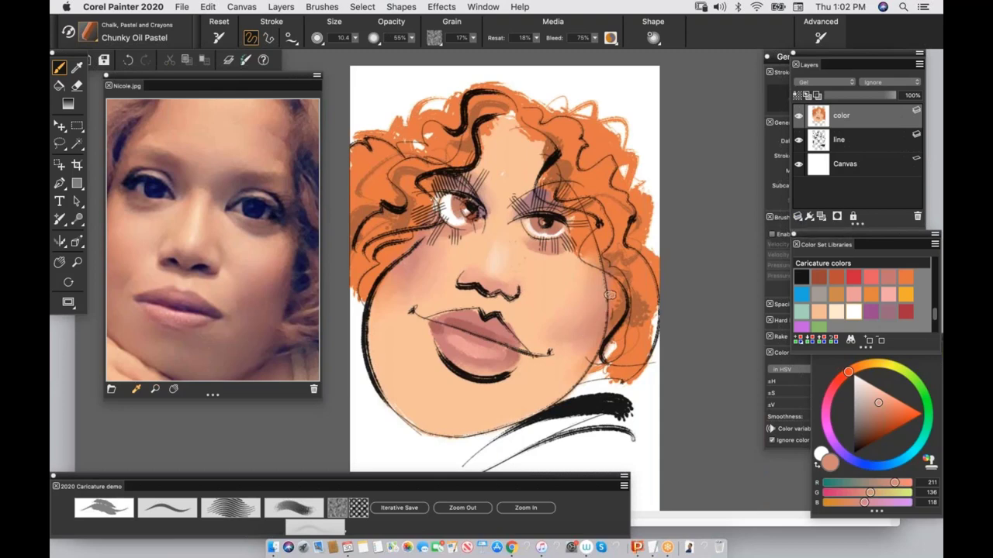
Step: Choose the dusty pink swatch from the Caricature colors set as the painting color
left_click(896, 277)
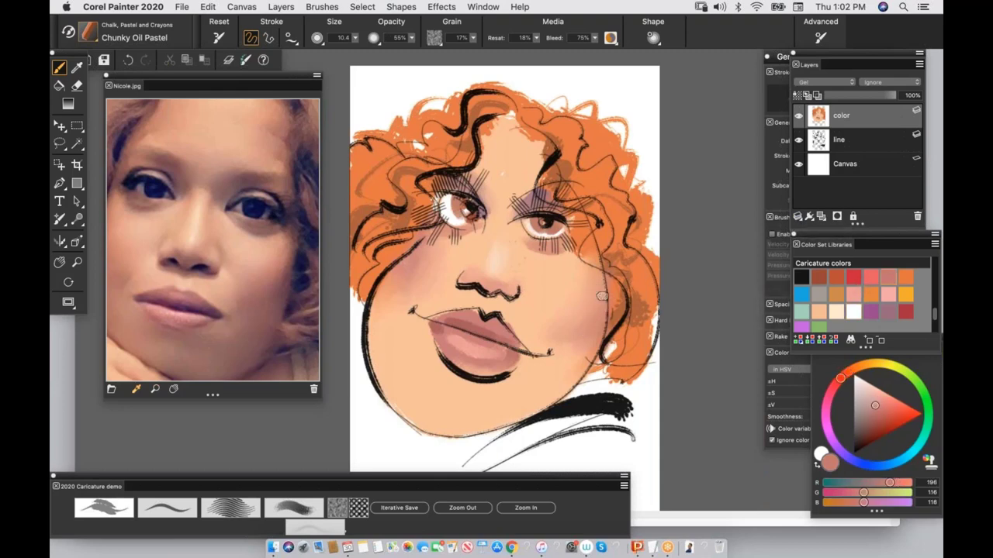